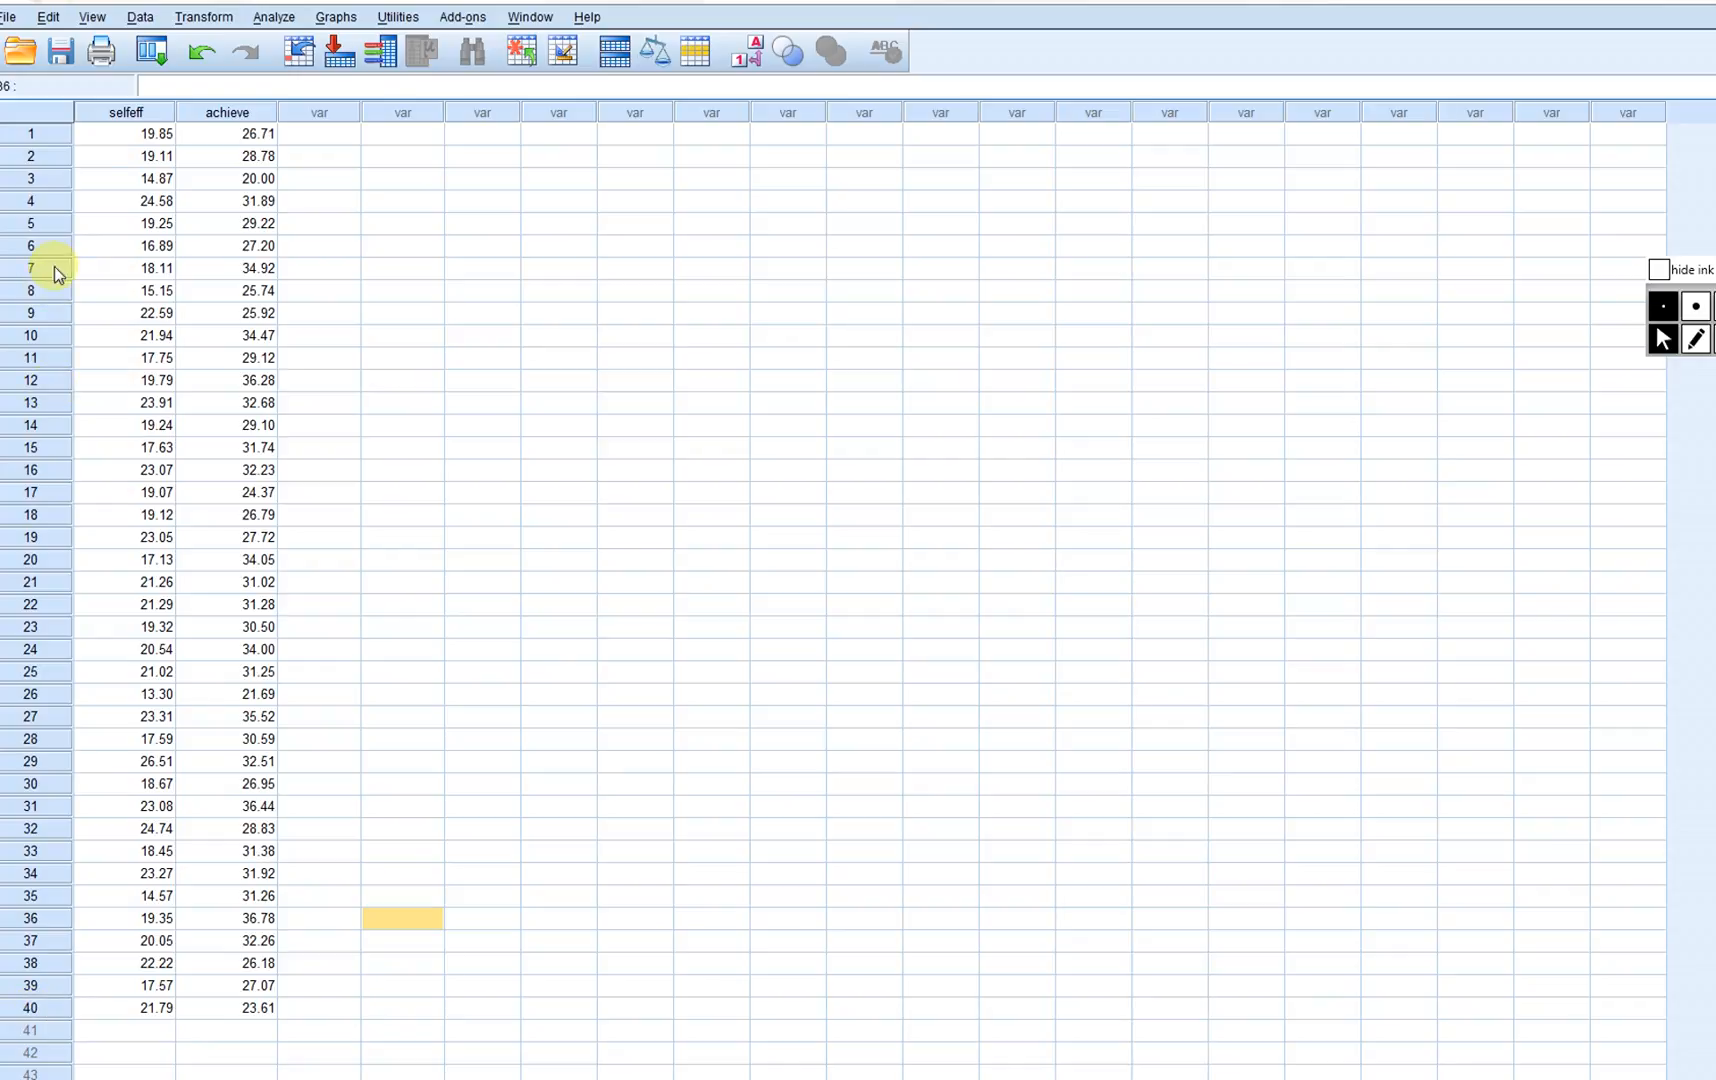
# - Examine the selfeff and achieve variables and the first two cases in the data set
pyautogui.click(128, 112)
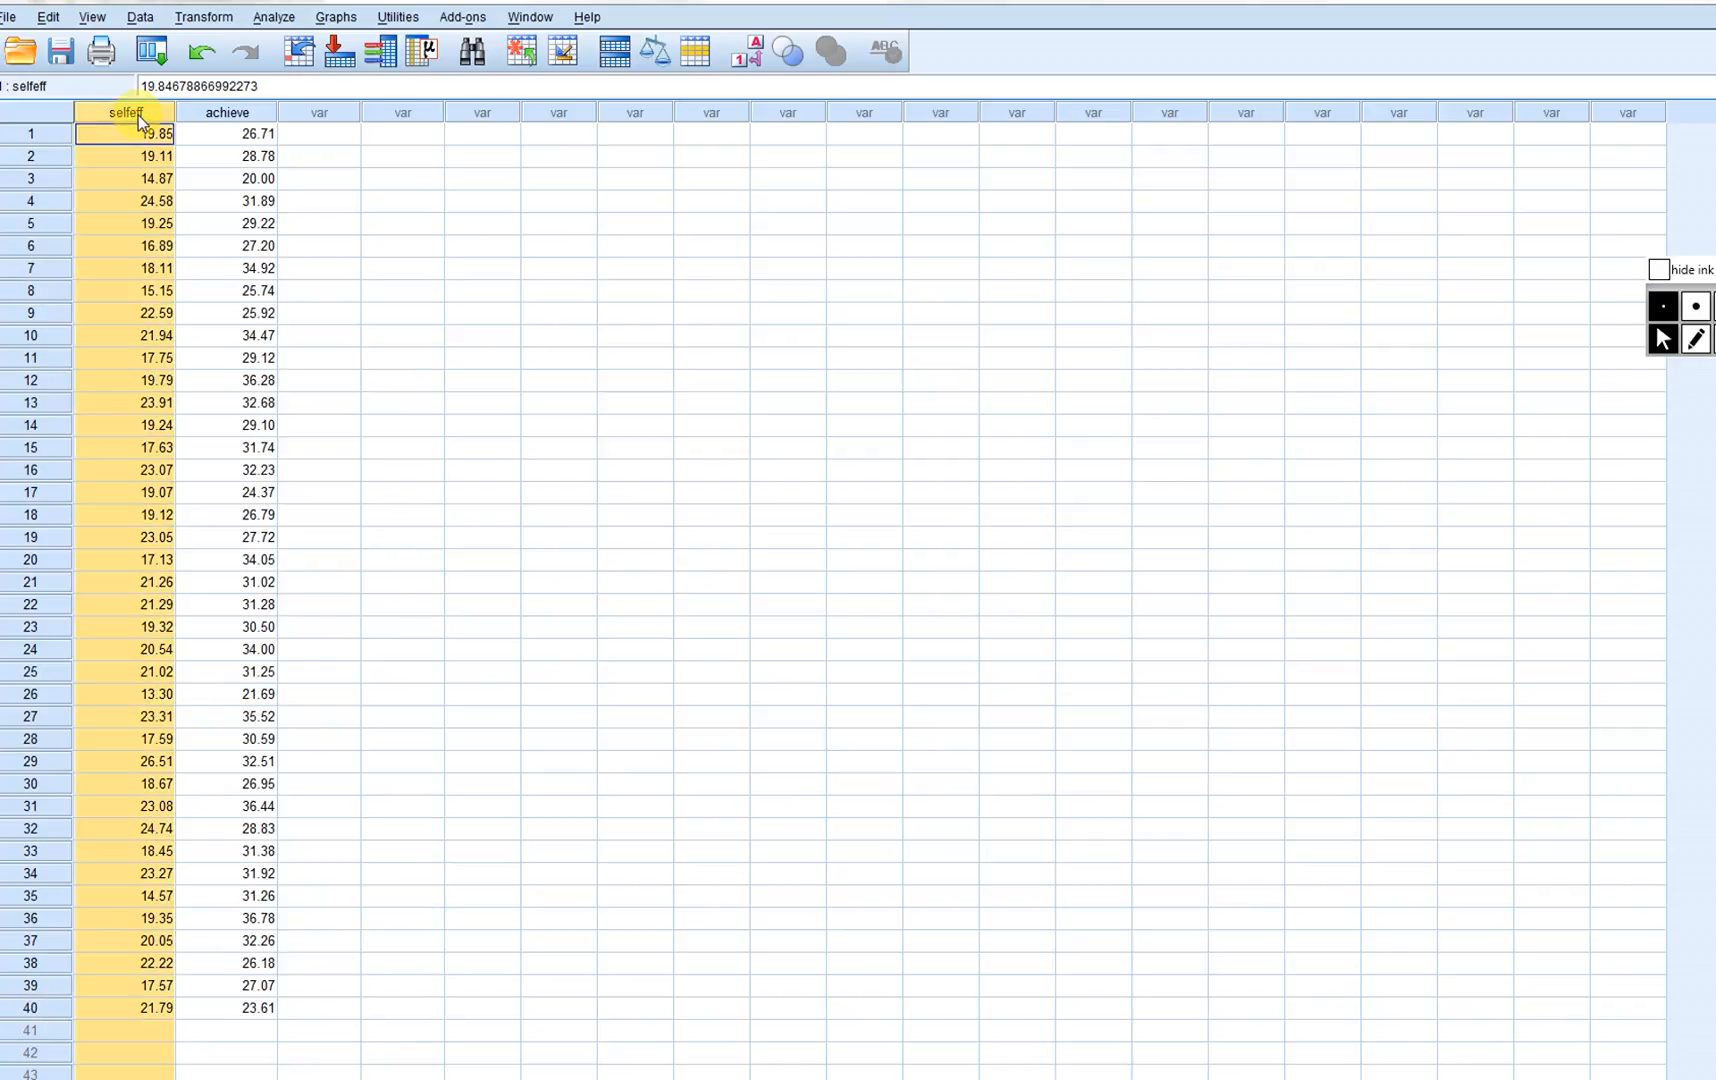
pyautogui.click(210, 113)
pyautogui.click(322, 158)
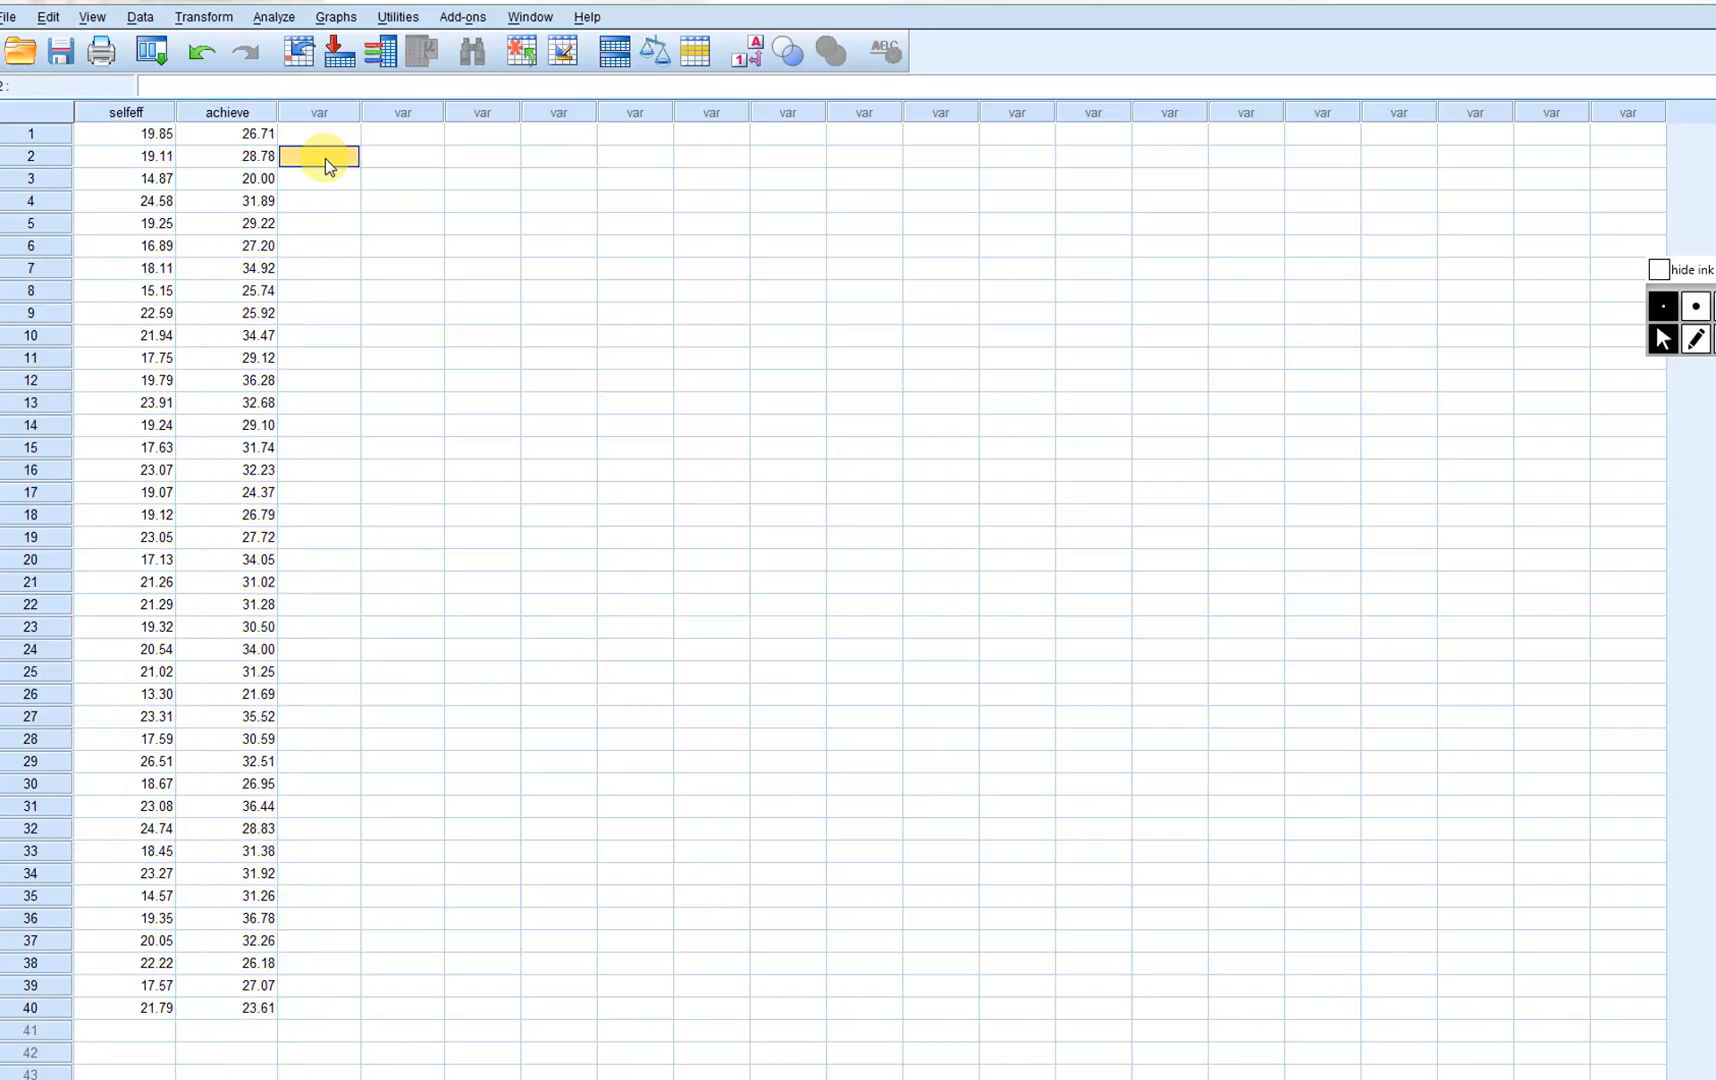
pyautogui.click(38, 133)
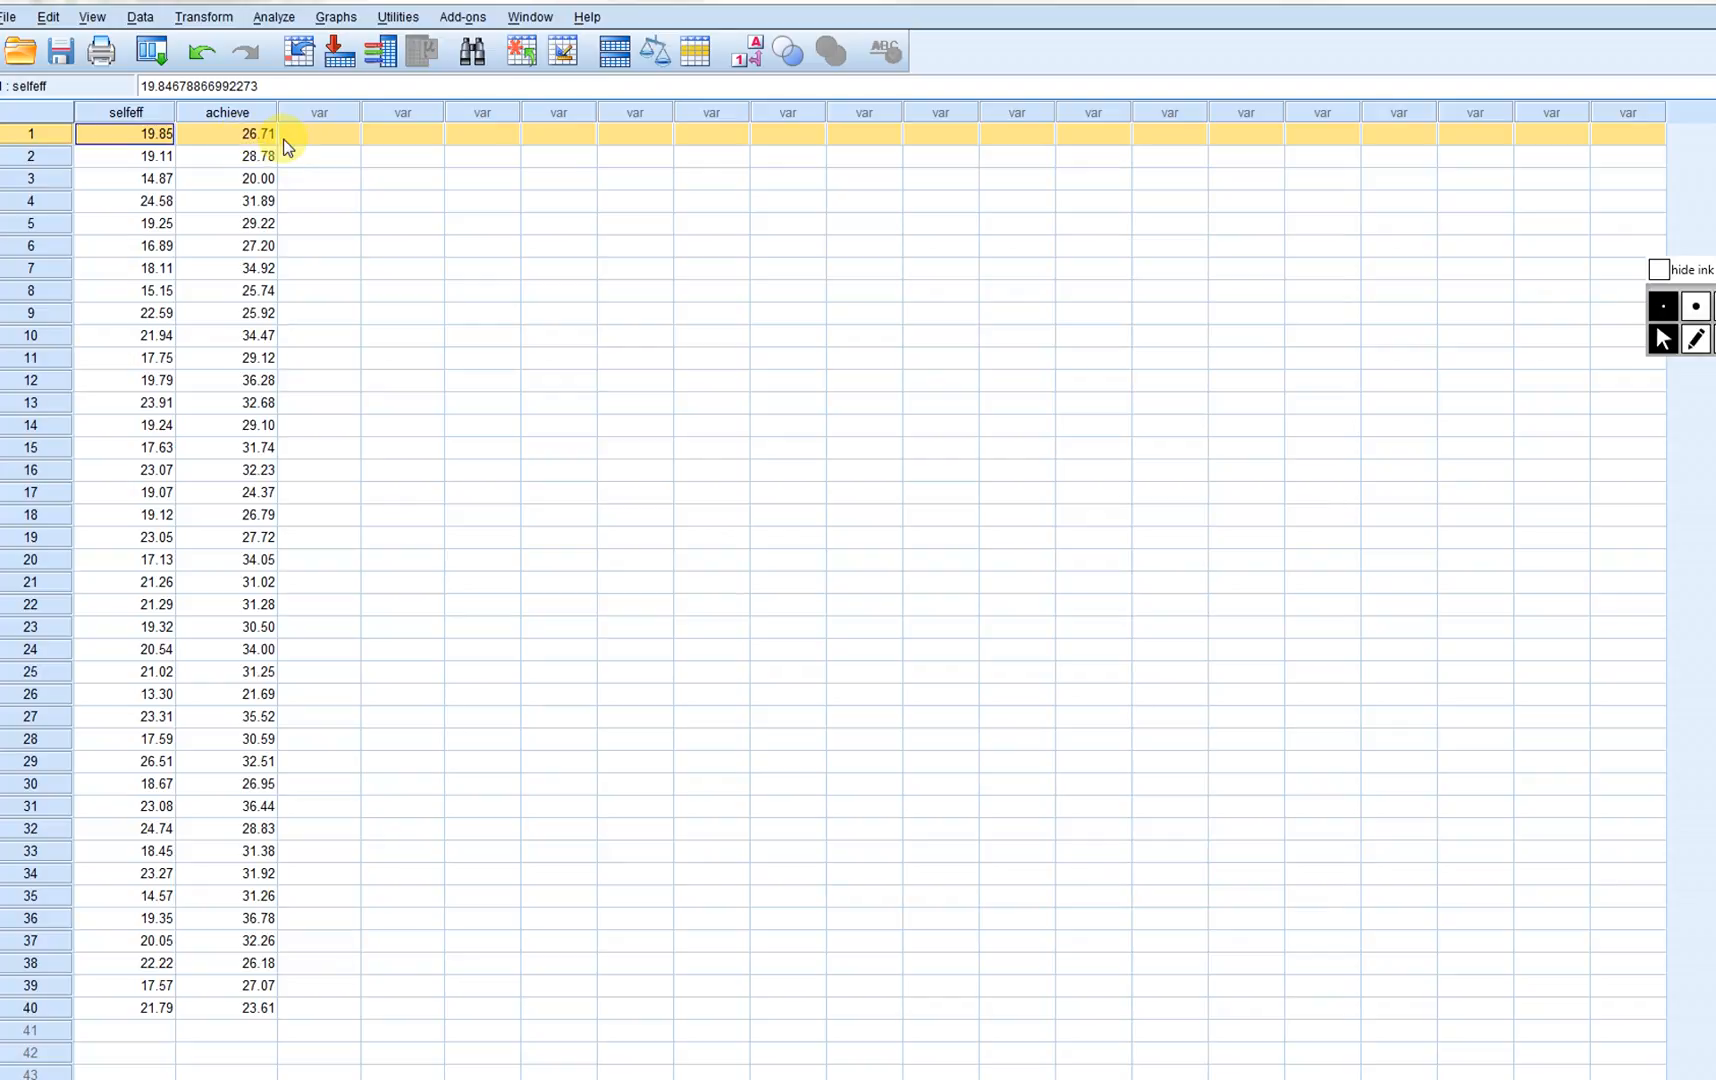
pyautogui.press('Down')
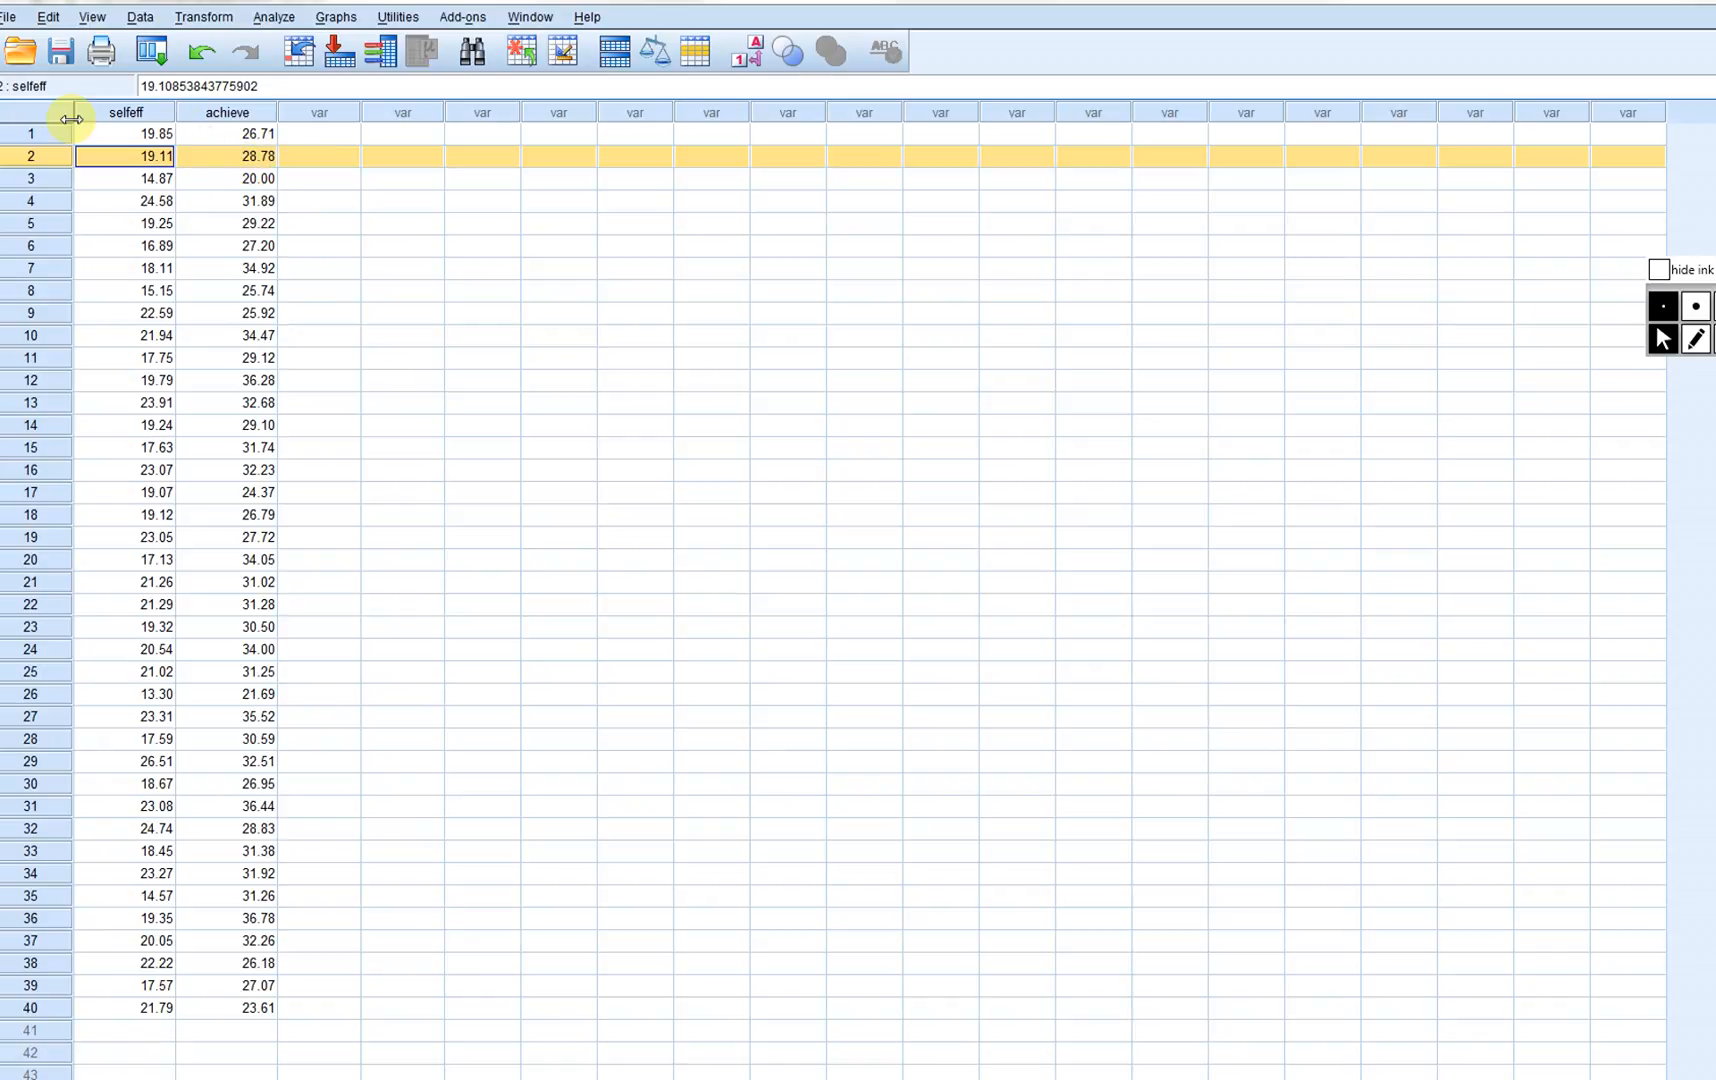
pyautogui.click(574, 386)
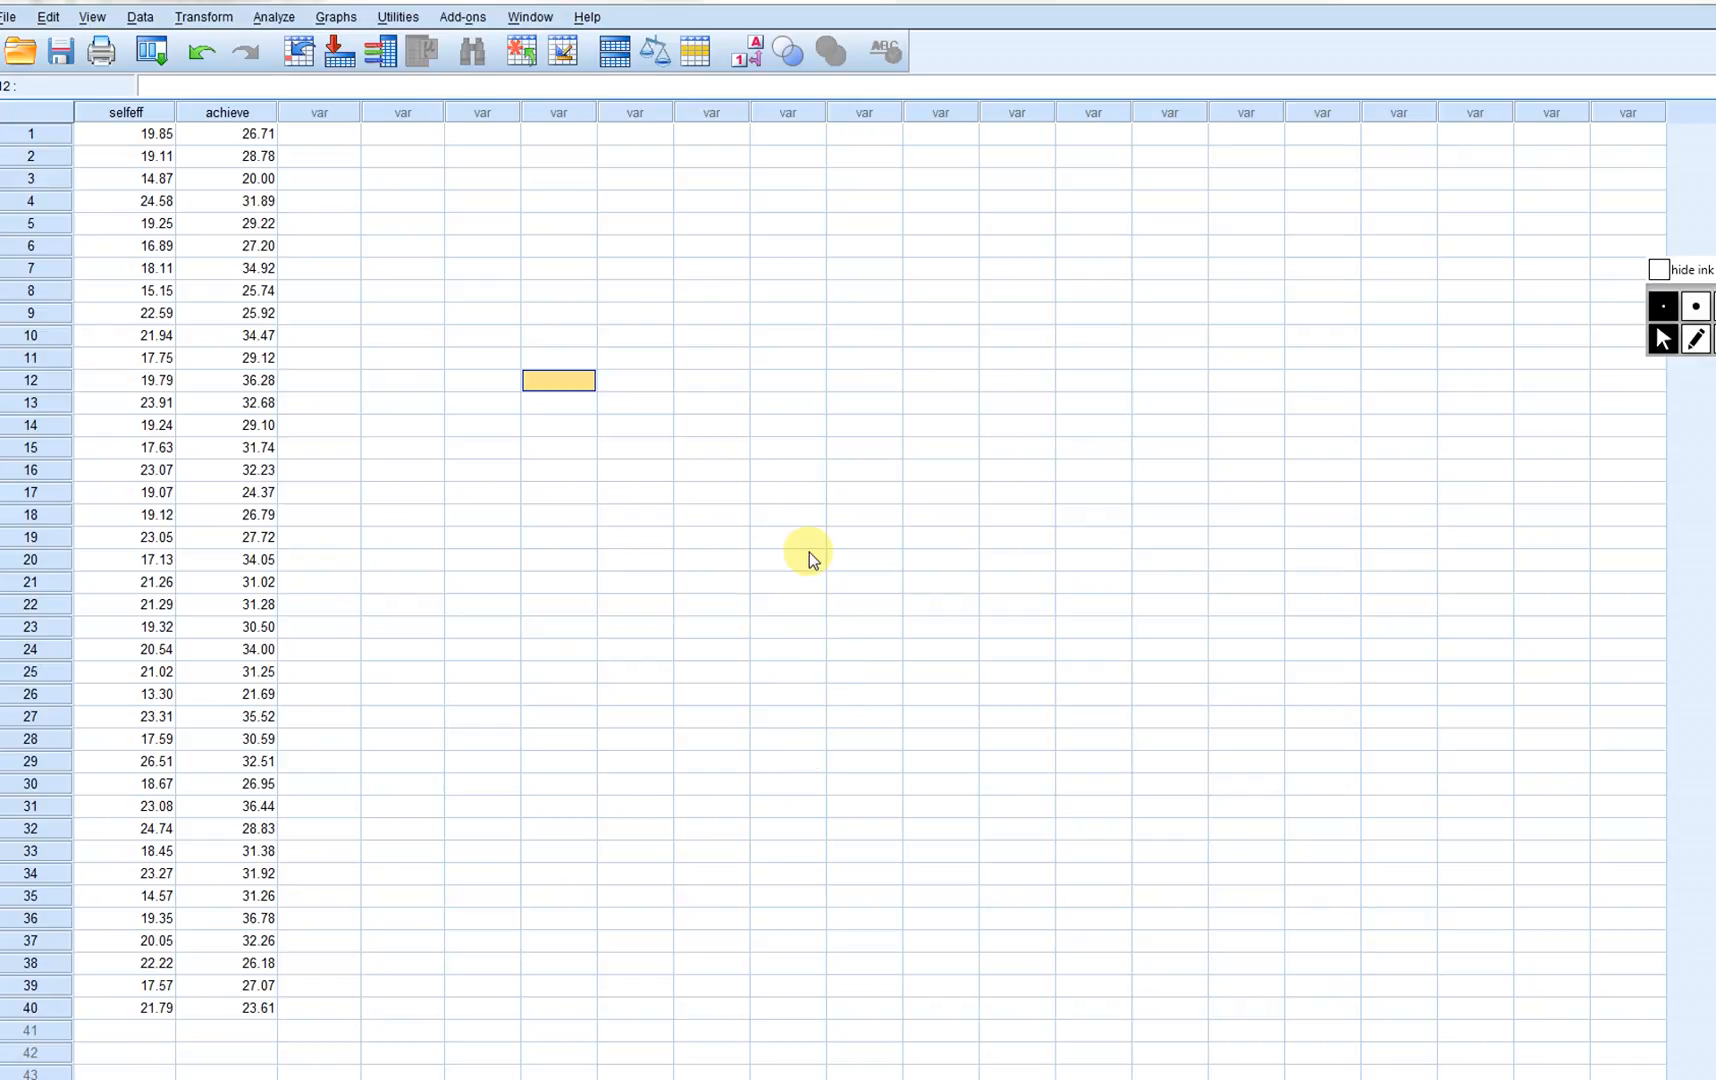
# - Set up a bivariate correlation with selfeff and achieve as the variables, and move the dialog aside to free space for notes
pyautogui.click(279, 19)
pyautogui.moveTo(452, 184)
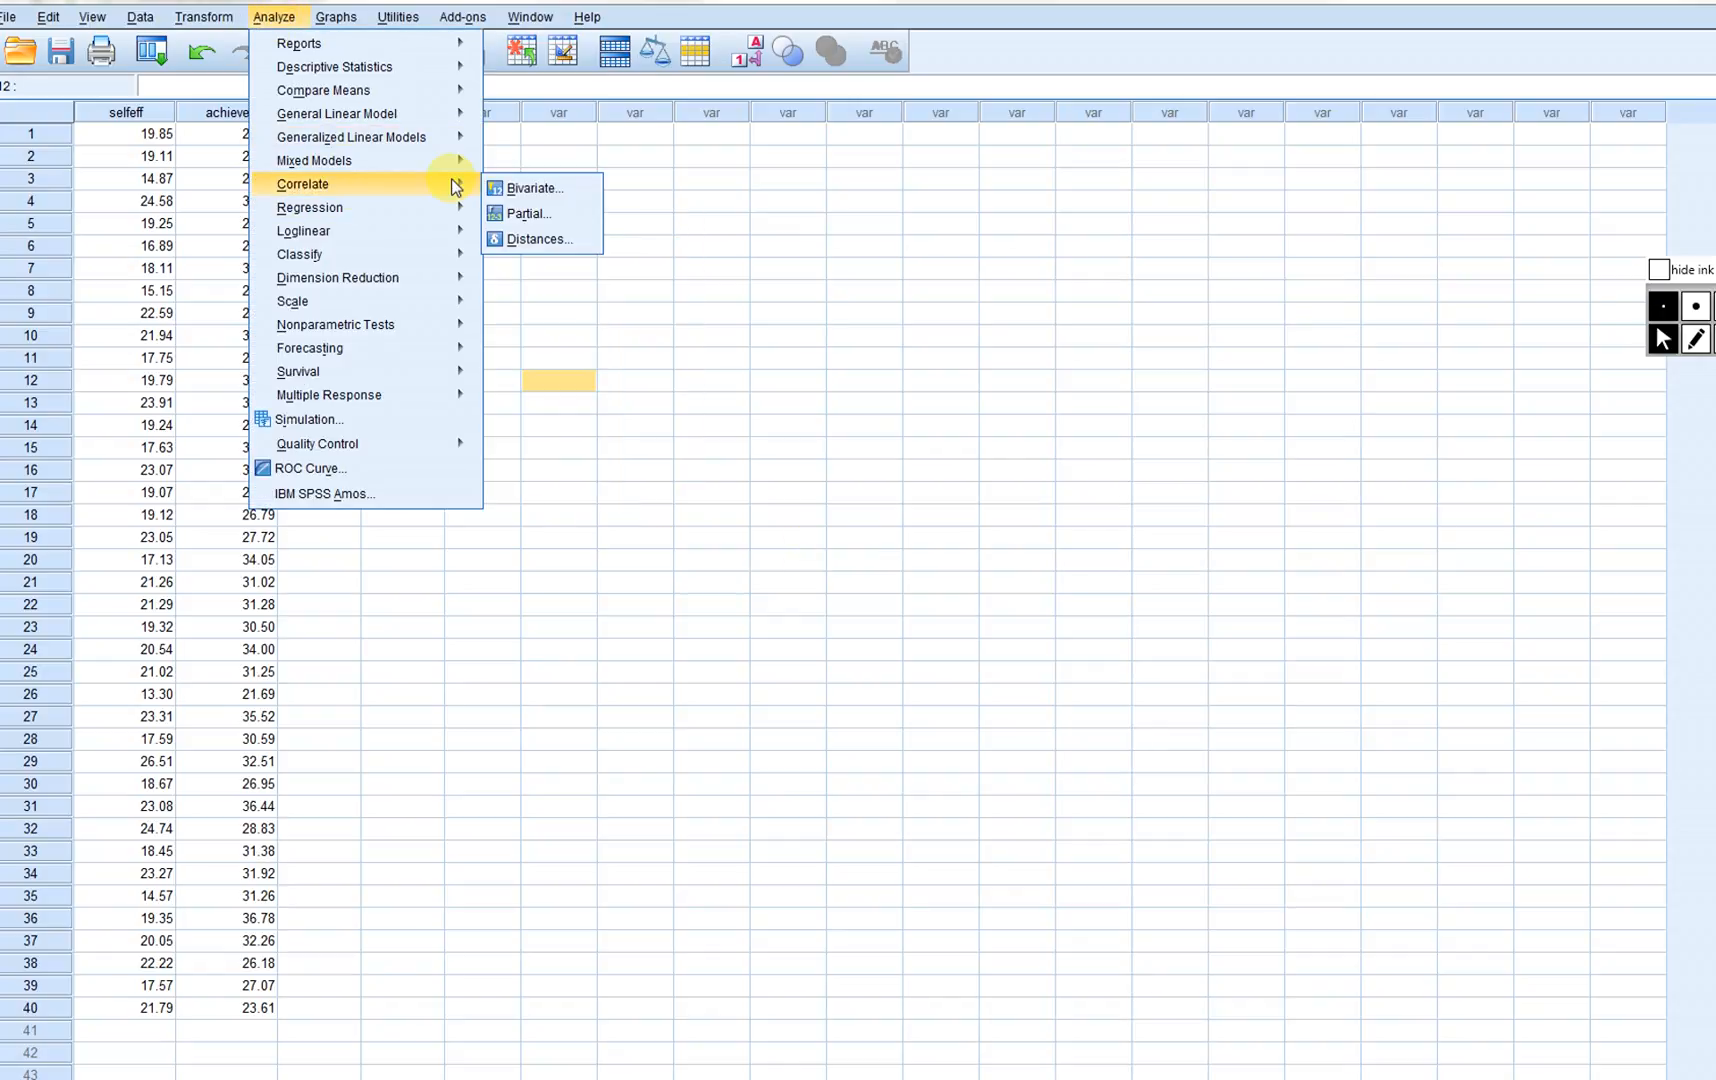
pyautogui.click(579, 187)
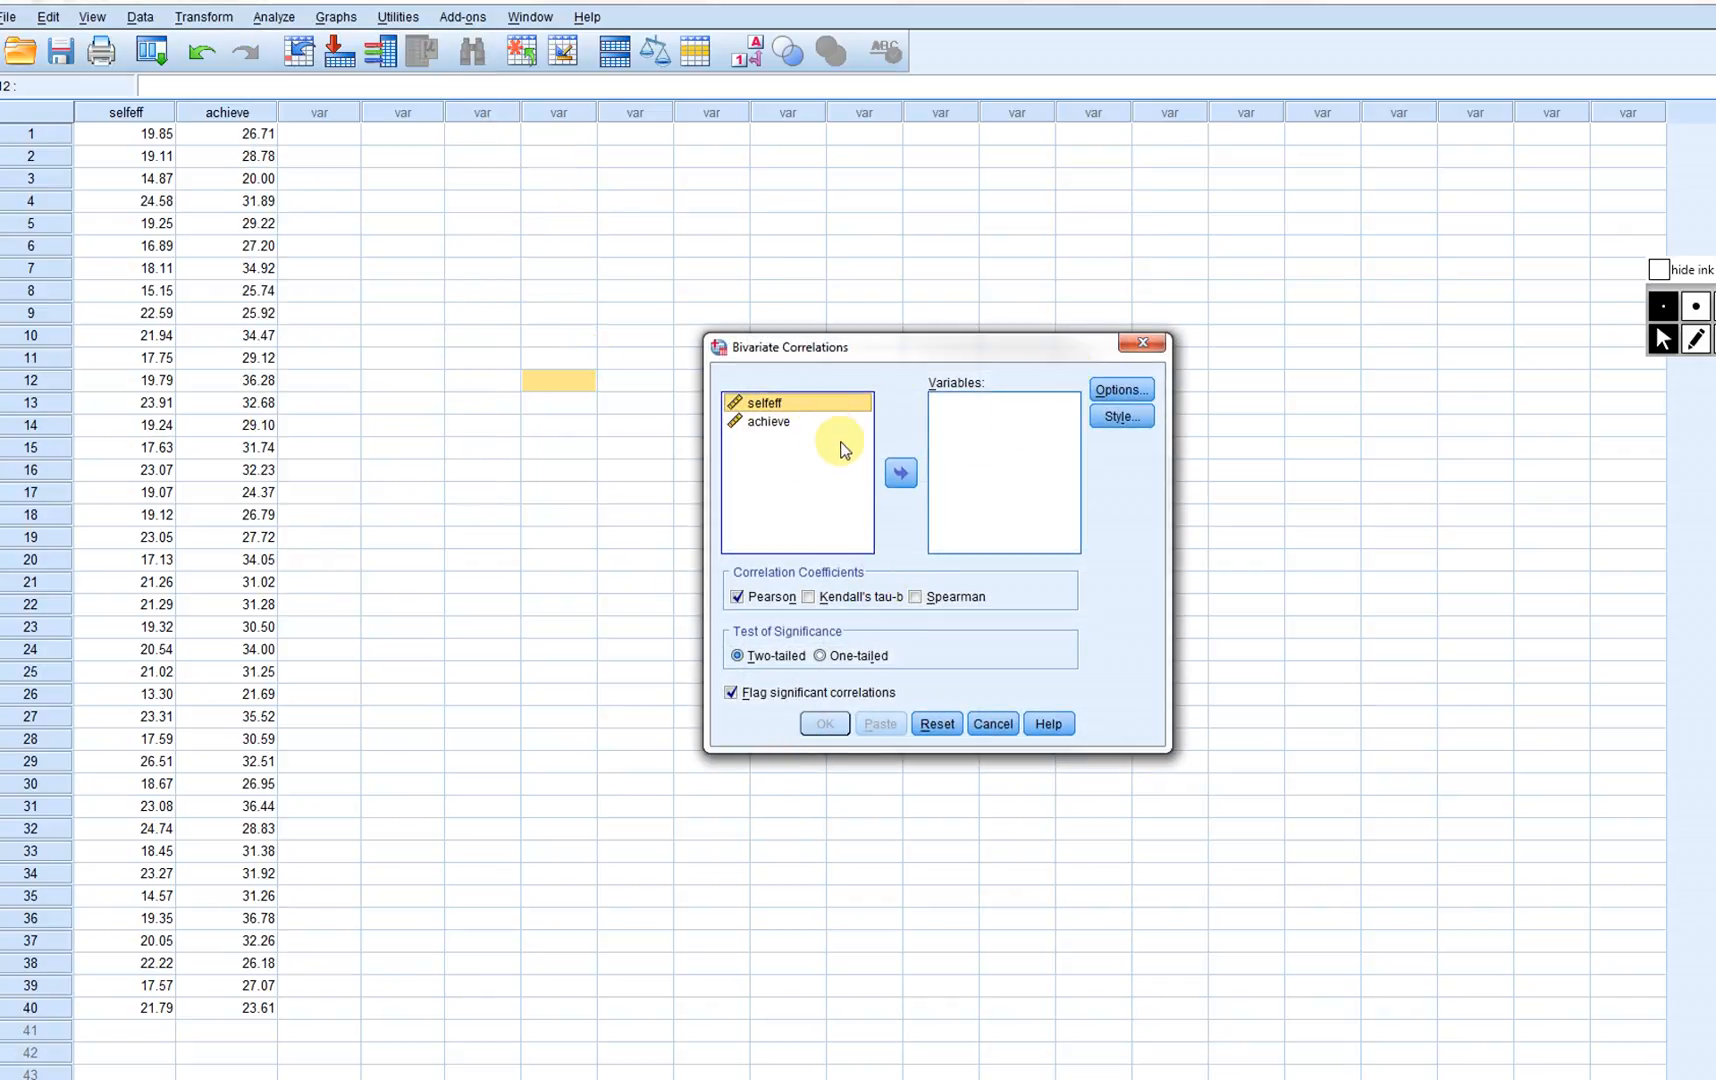
pyautogui.click(900, 473)
pyautogui.click(788, 403)
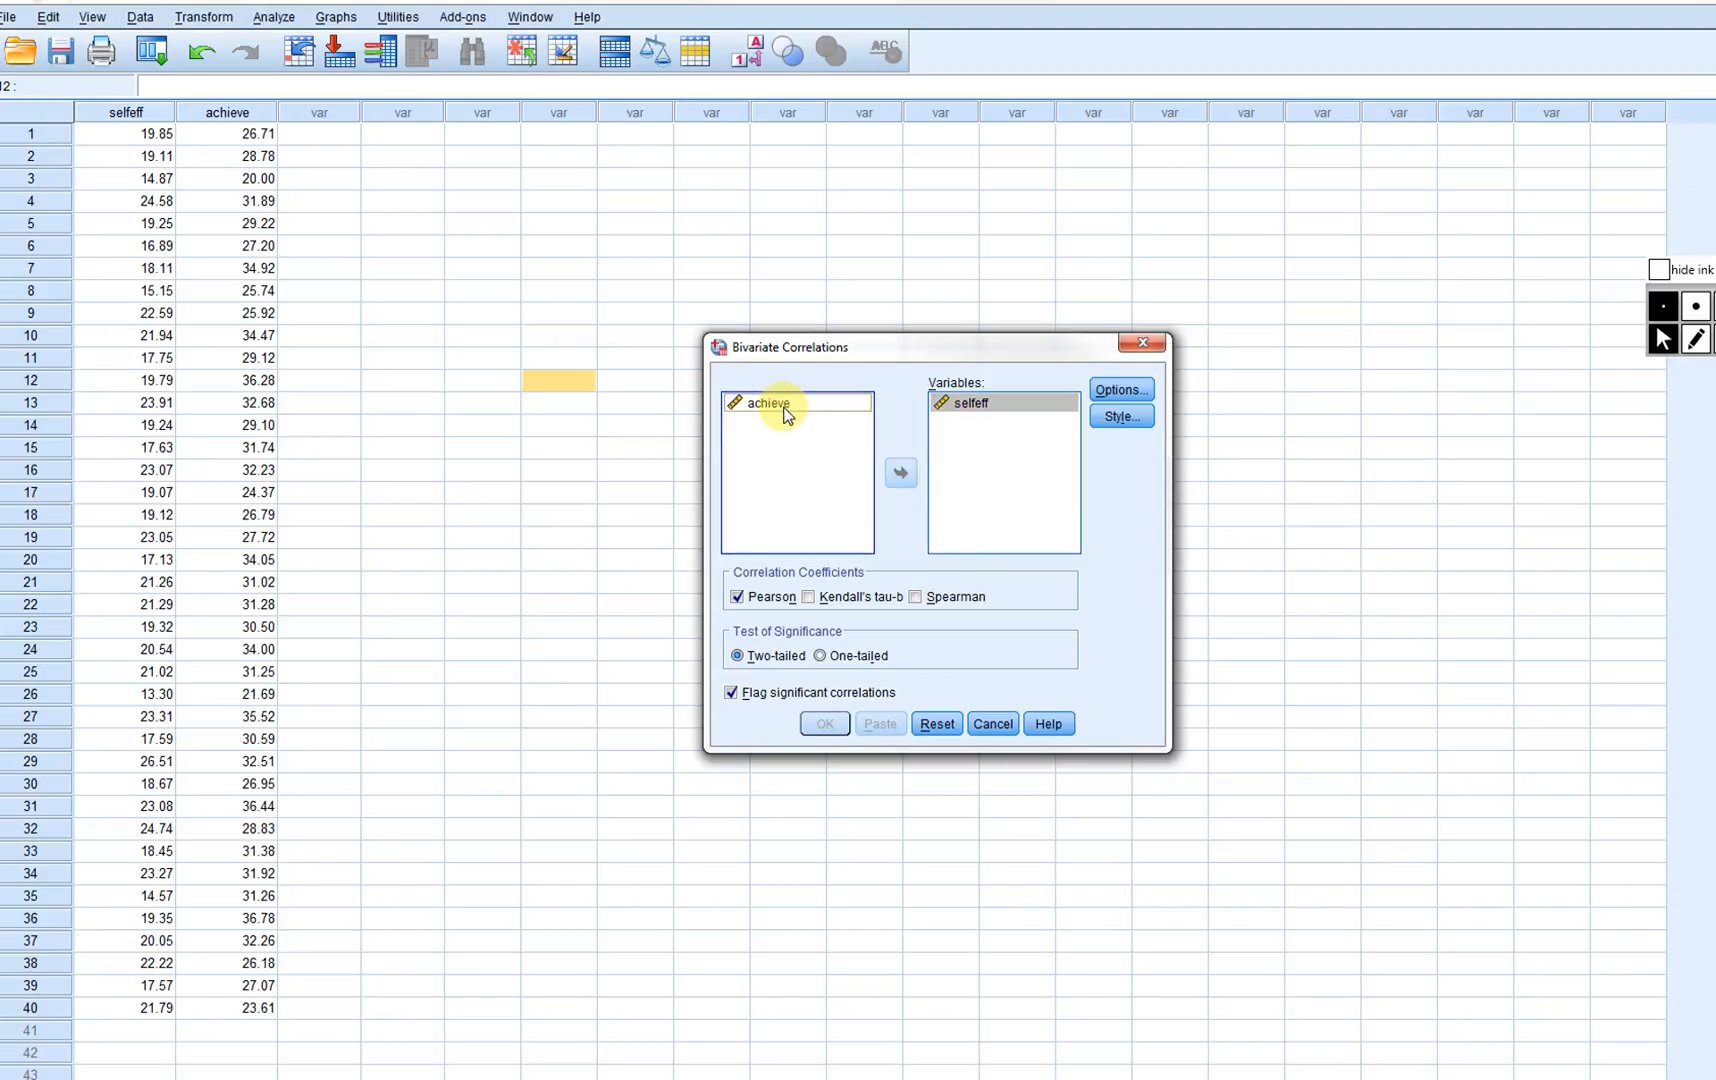
pyautogui.click(900, 473)
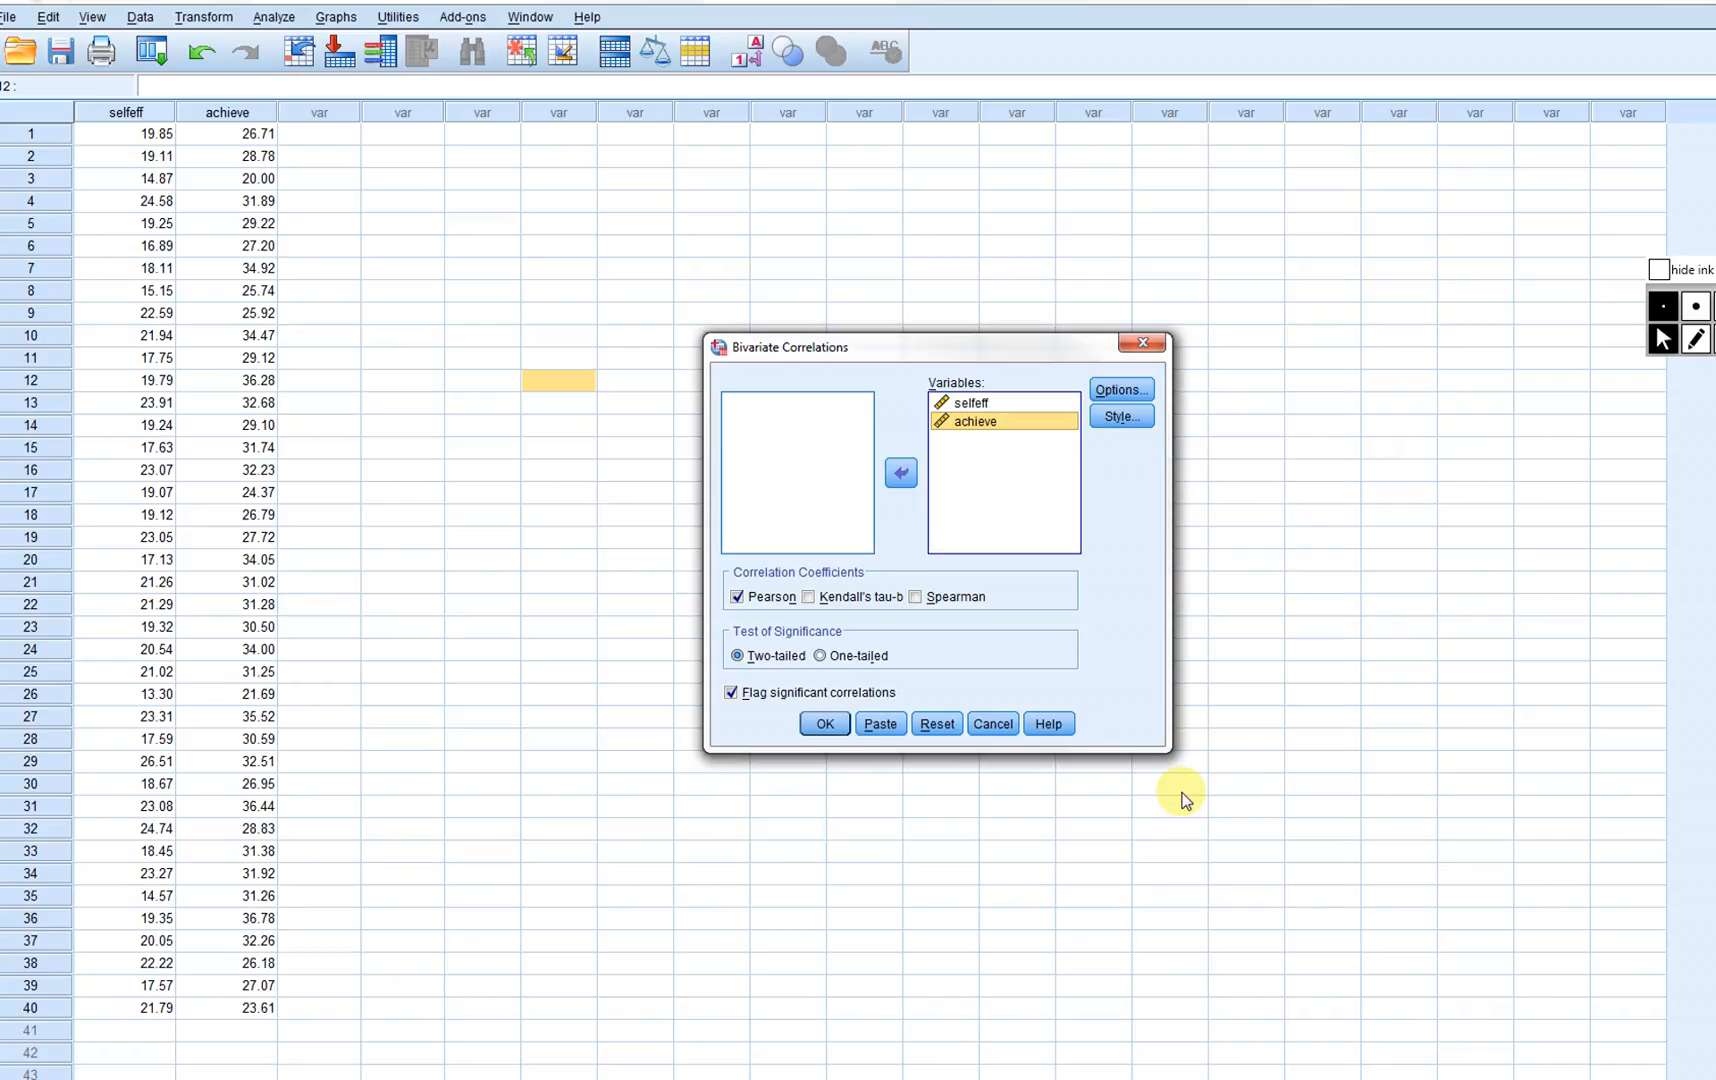
pyautogui.moveTo(965, 345); pyautogui.dragTo(600, 227)
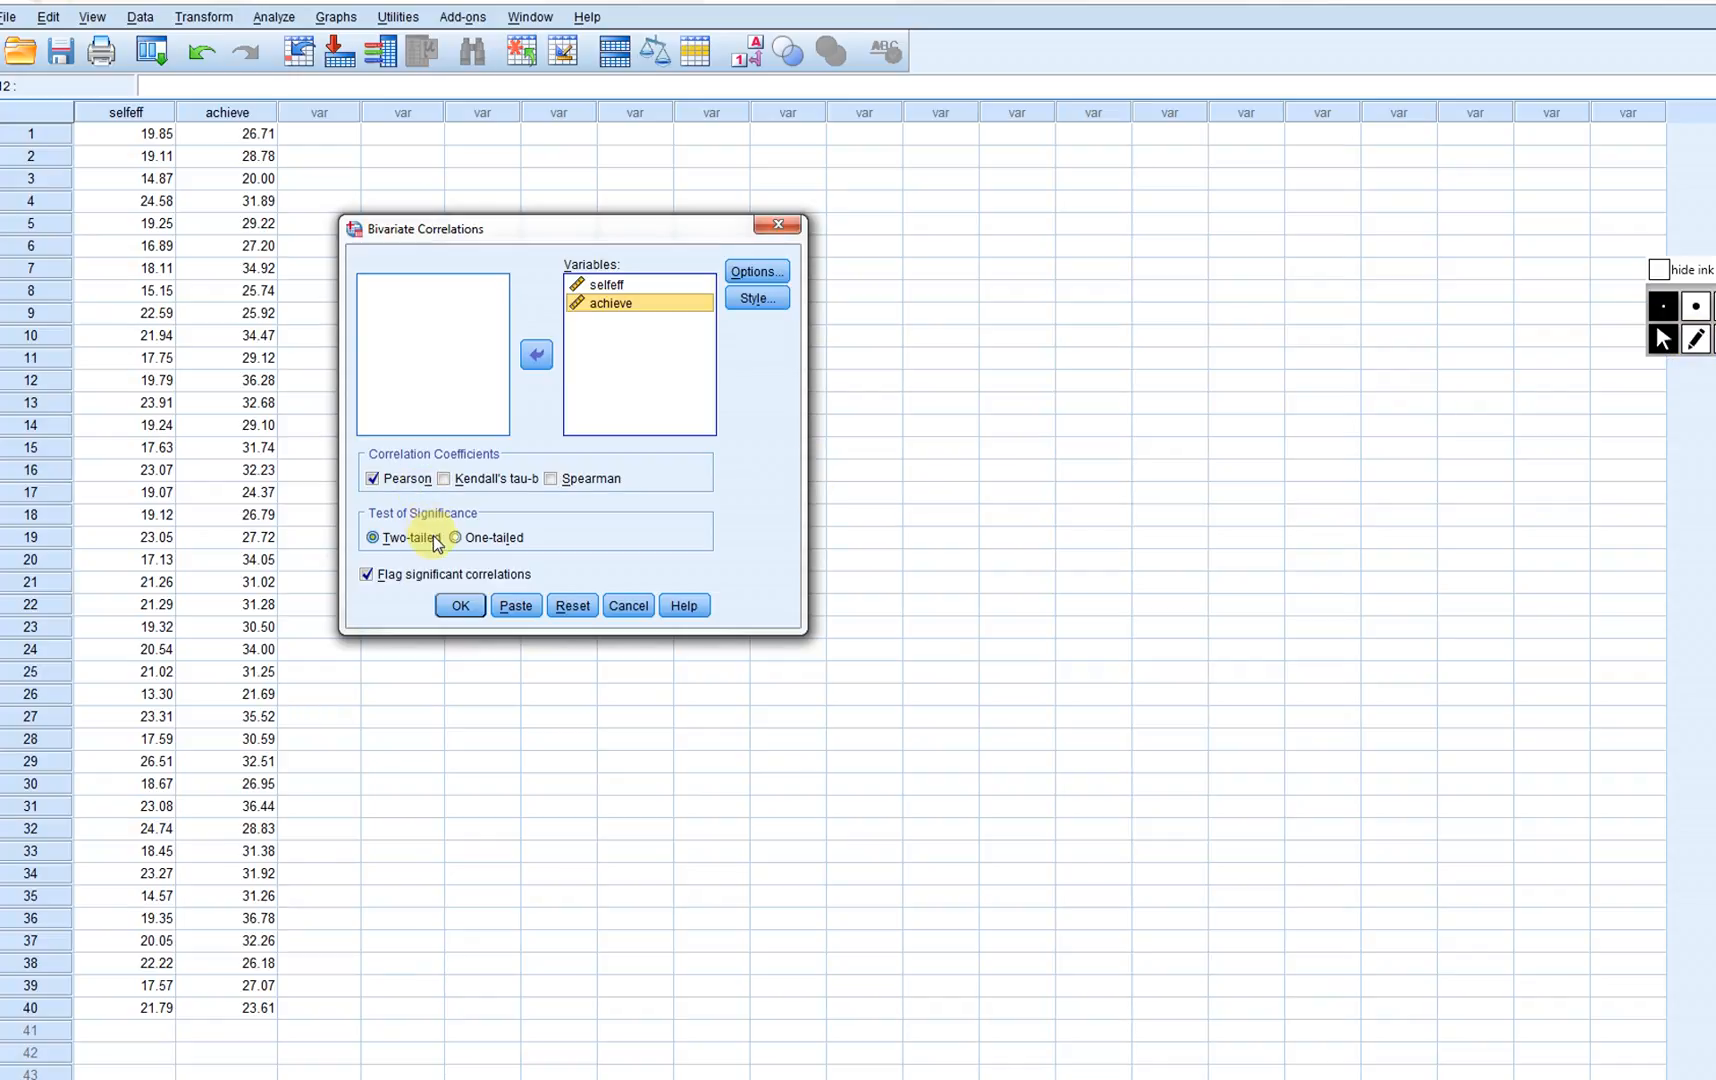
# - Handwrite the null hypothesis H0: ρxy = 0 in red ink and sketch x and y axes beside it with an arrow along x
pyautogui.click(1695, 342)
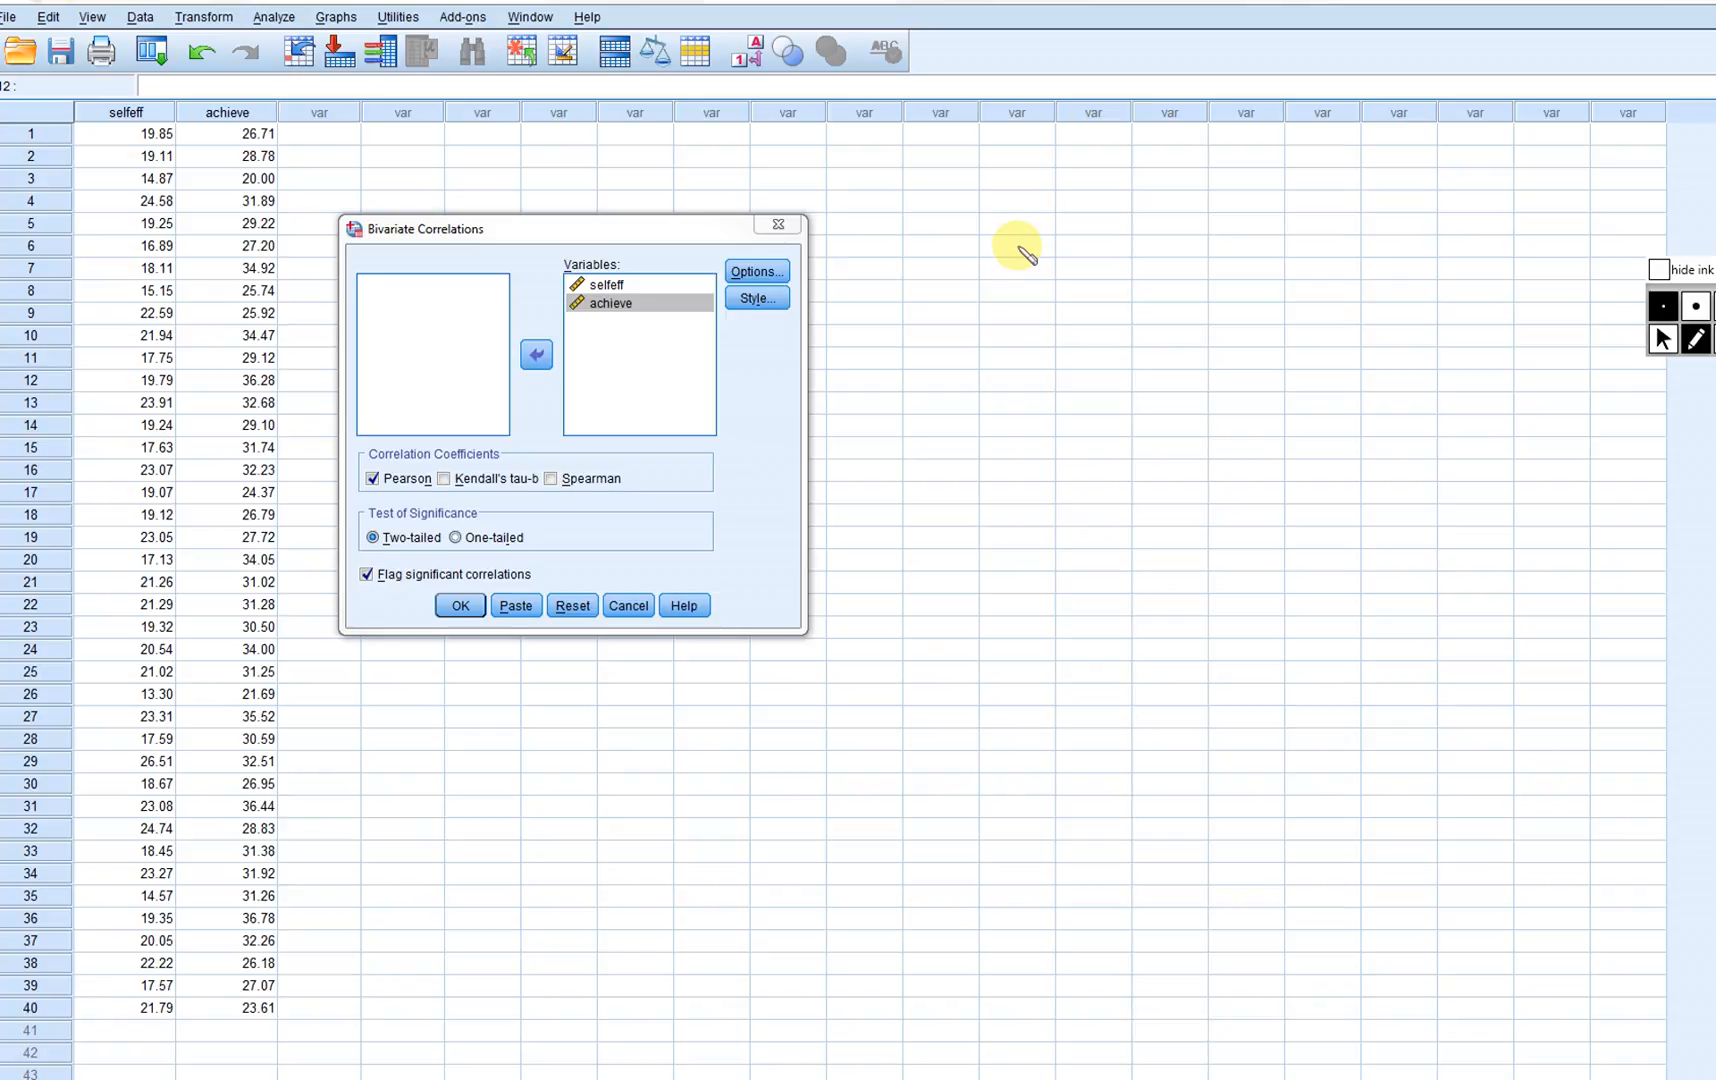
pyautogui.moveTo(1034, 219)
pyautogui.mouseDown()
pyautogui.moveTo(1034, 268)
pyautogui.moveTo(1059, 265)
pyautogui.moveTo(1059, 245)
pyautogui.moveTo(1086, 265)
pyautogui.moveTo(1124, 222)
pyautogui.moveTo(1106, 240)
pyautogui.moveTo(1124, 266)
pyautogui.moveTo(1182, 229)
pyautogui.moveTo(1205, 248)
pyautogui.moveTo(1220, 224)
pyautogui.mouseUp()
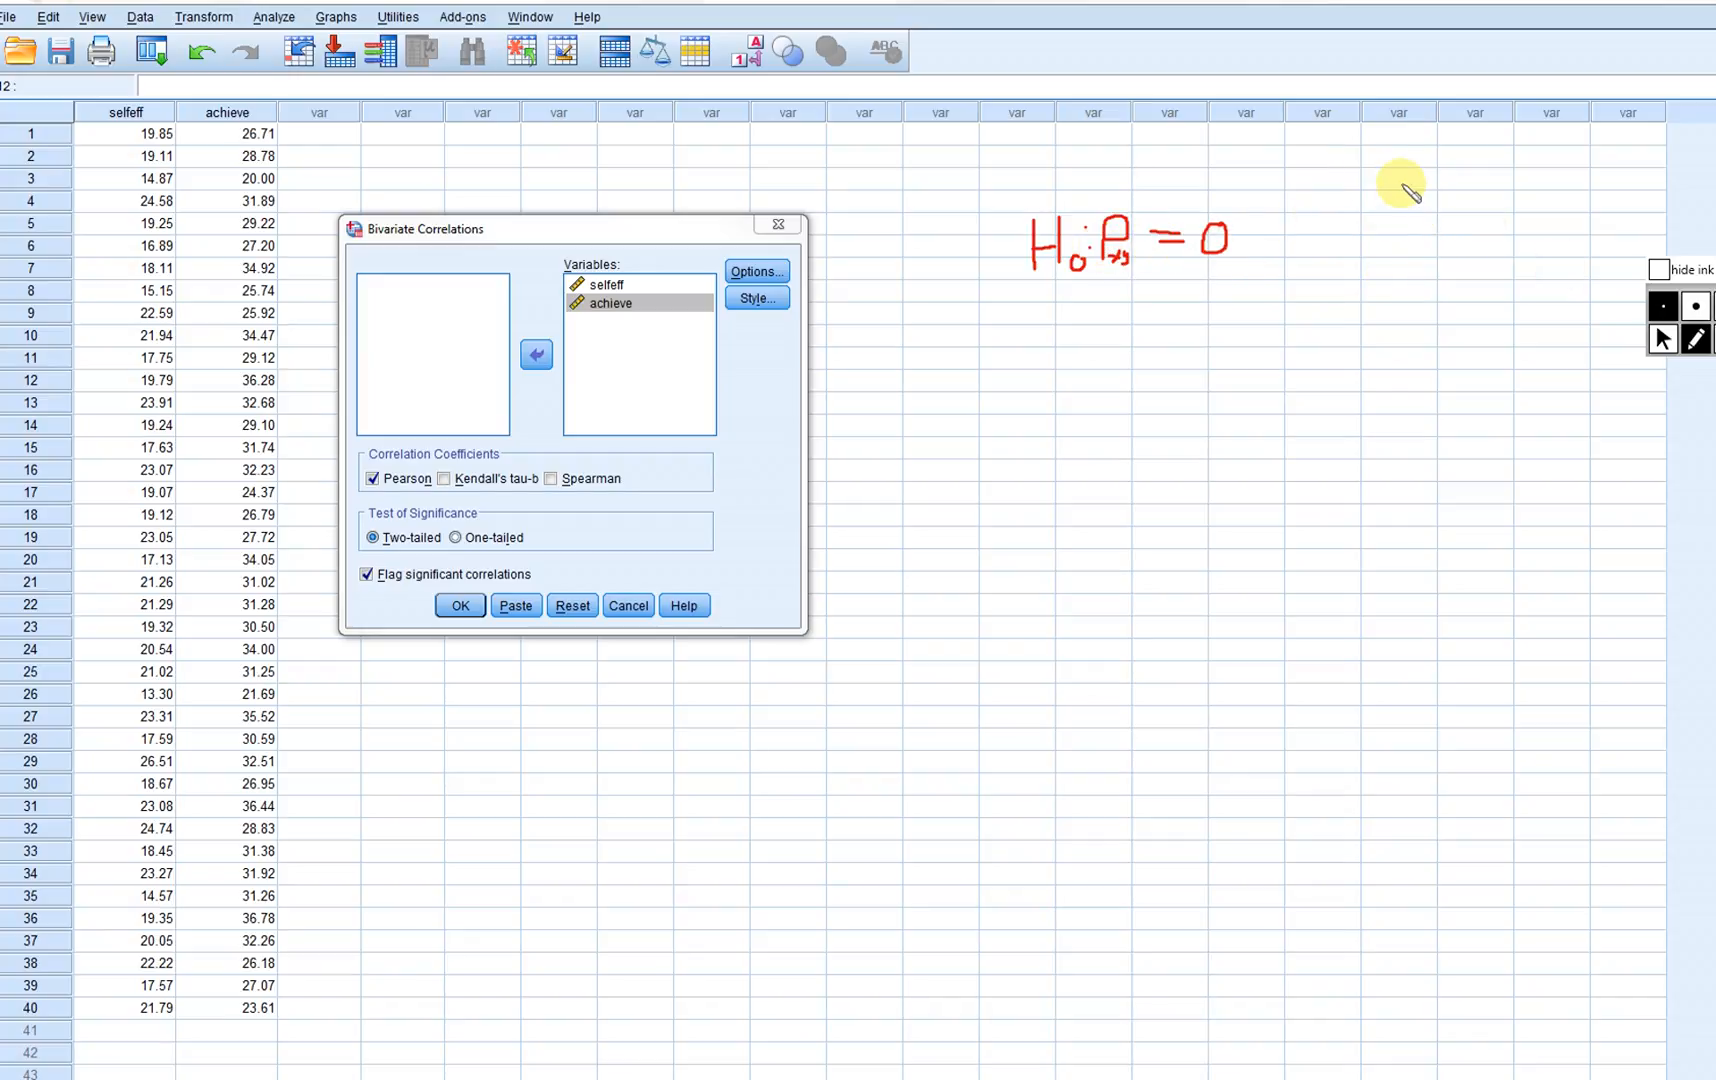
pyautogui.moveTo(1400, 183)
pyautogui.mouseDown()
pyautogui.moveTo(1402, 268)
pyautogui.moveTo(1550, 297)
pyautogui.mouseUp()
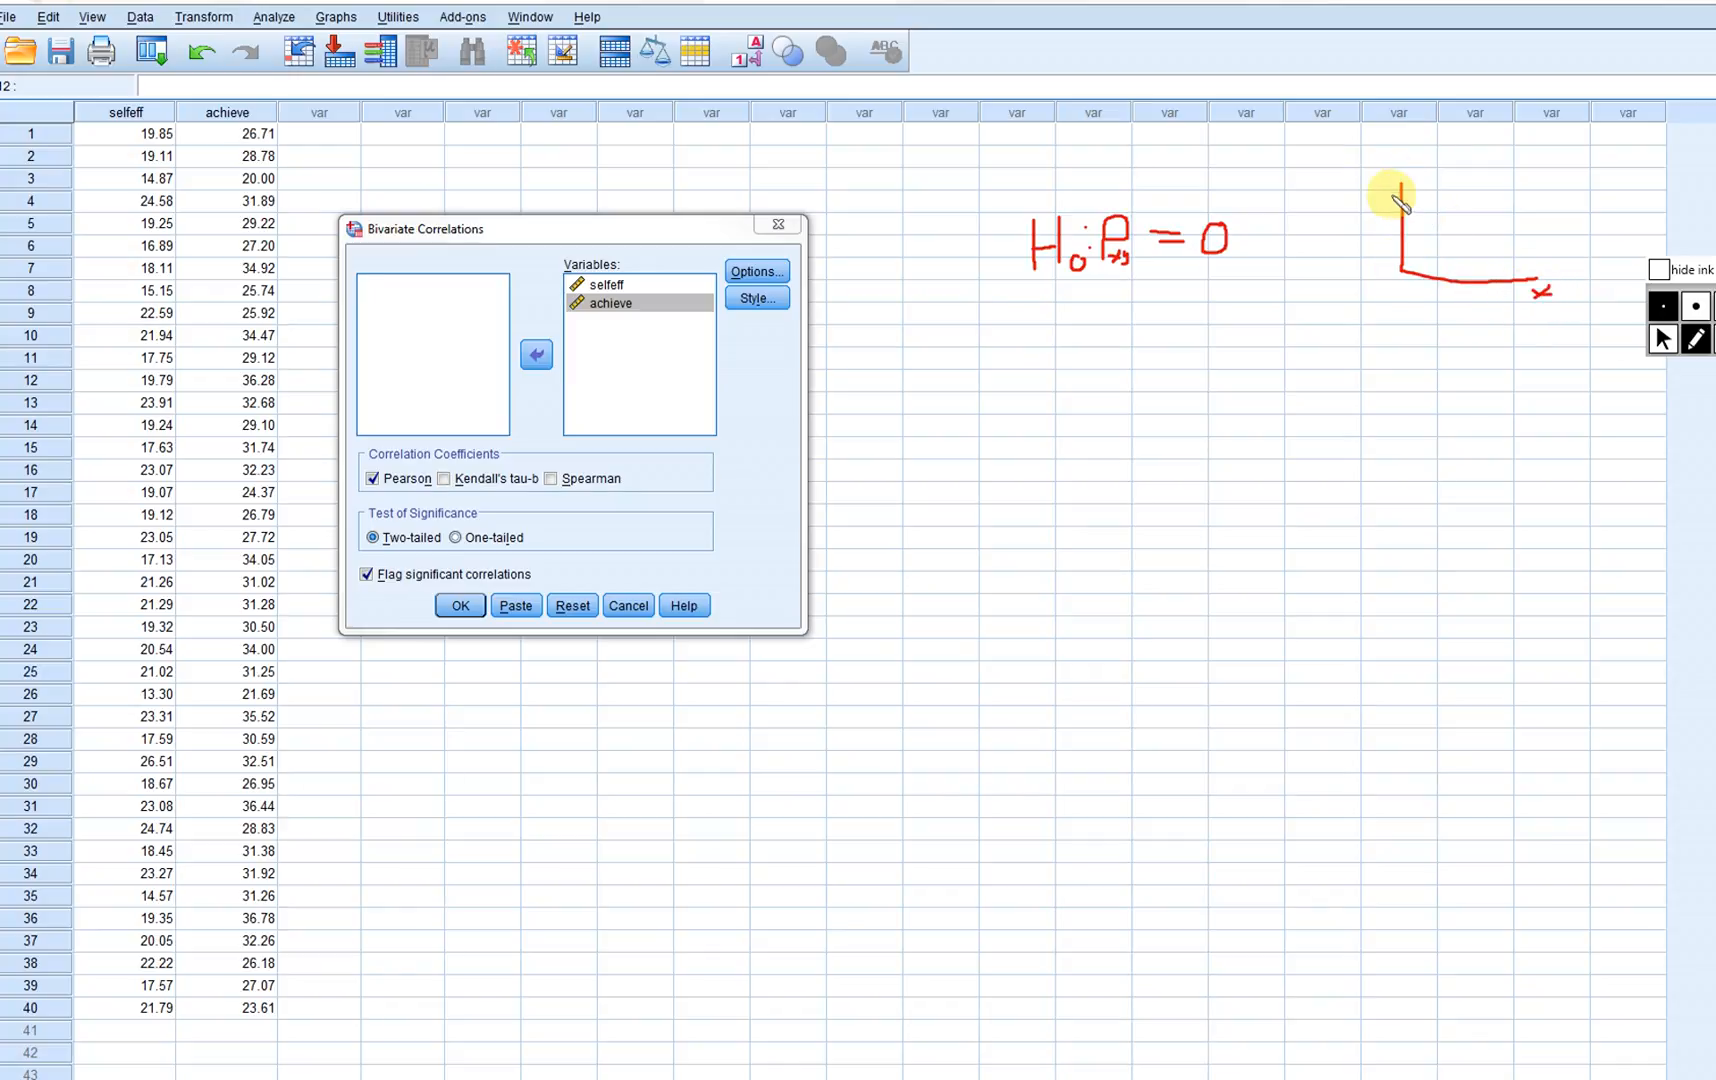
pyautogui.moveTo(1374, 173); pyautogui.dragTo(1381, 195)
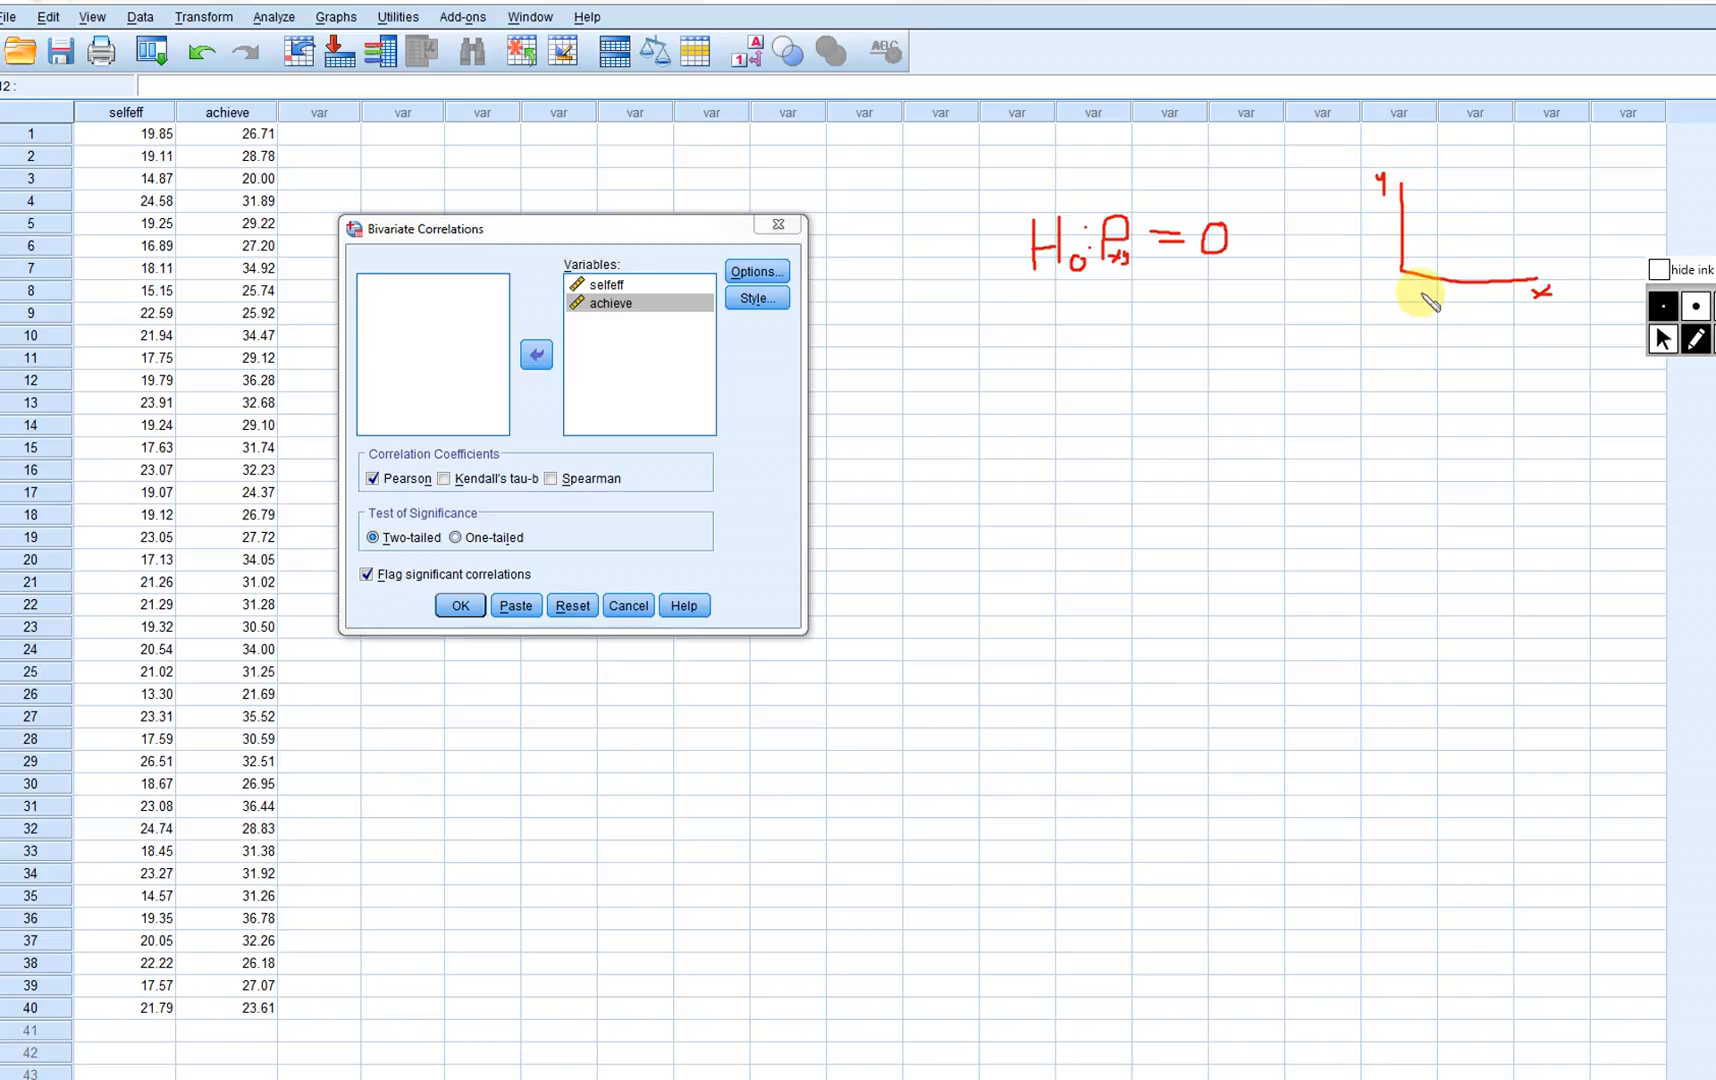
pyautogui.moveTo(1408, 297)
pyautogui.mouseDown()
pyautogui.moveTo(1455, 296)
pyautogui.moveTo(1438, 303)
pyautogui.mouseUp()
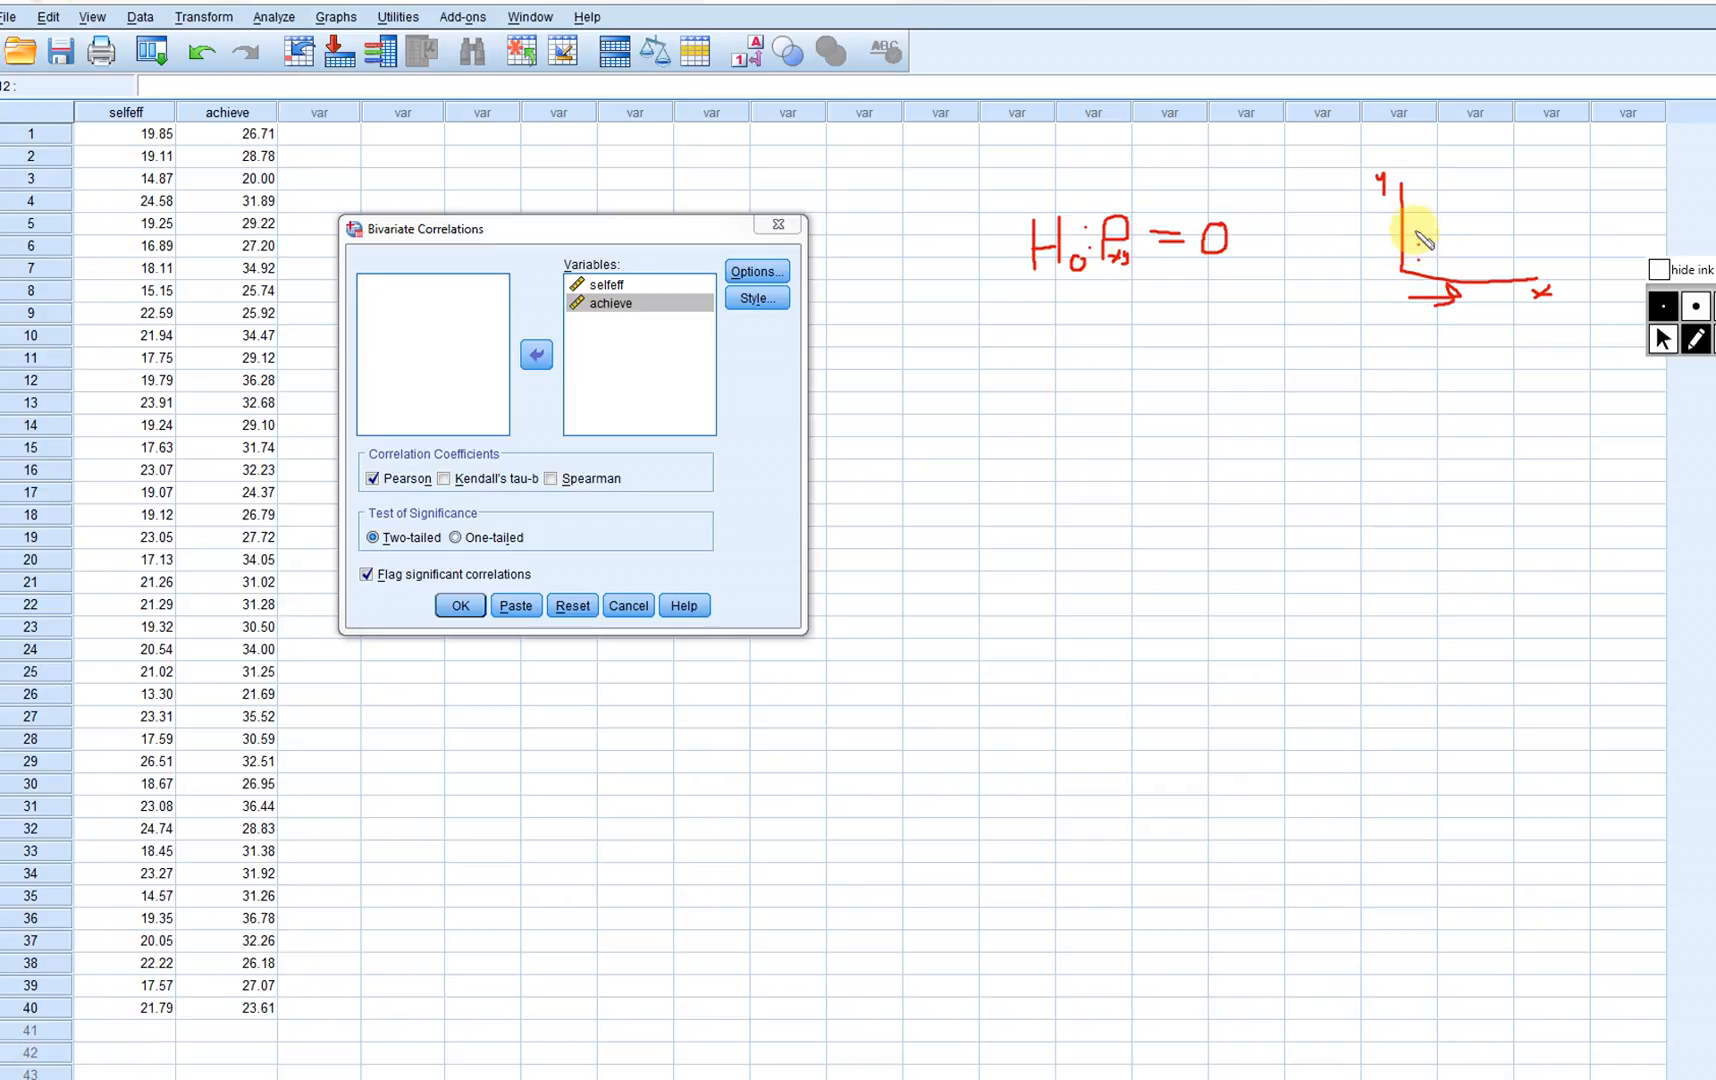
# - Fill the sketched x-y graph with evenly spread columns of dots and draw a flat horizontal line through them
pyautogui.click(1414, 226)
pyautogui.click(1414, 211)
pyautogui.click(1435, 255)
pyautogui.click(1435, 243)
pyautogui.click(1435, 224)
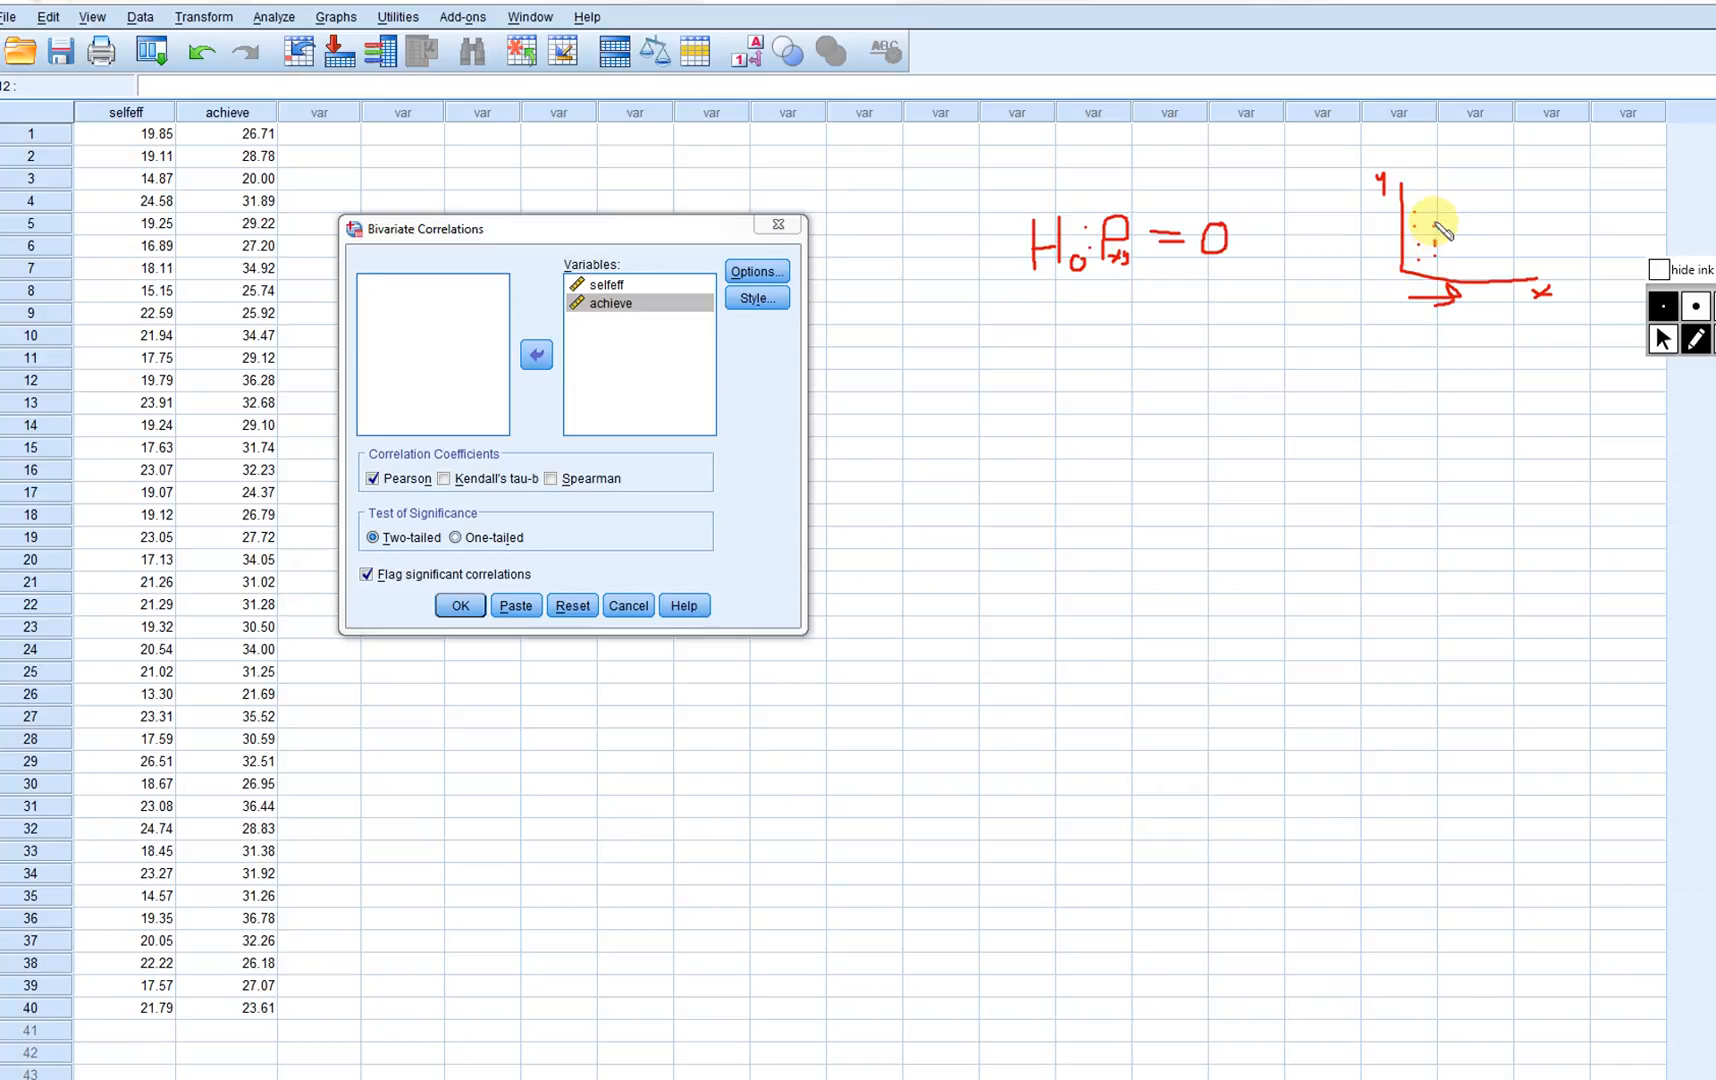
pyautogui.click(1433, 208)
pyautogui.click(1454, 262)
pyautogui.click(1453, 251)
pyautogui.click(1450, 236)
pyautogui.click(1450, 210)
pyautogui.click(1479, 260)
pyautogui.click(1476, 248)
pyautogui.click(1474, 235)
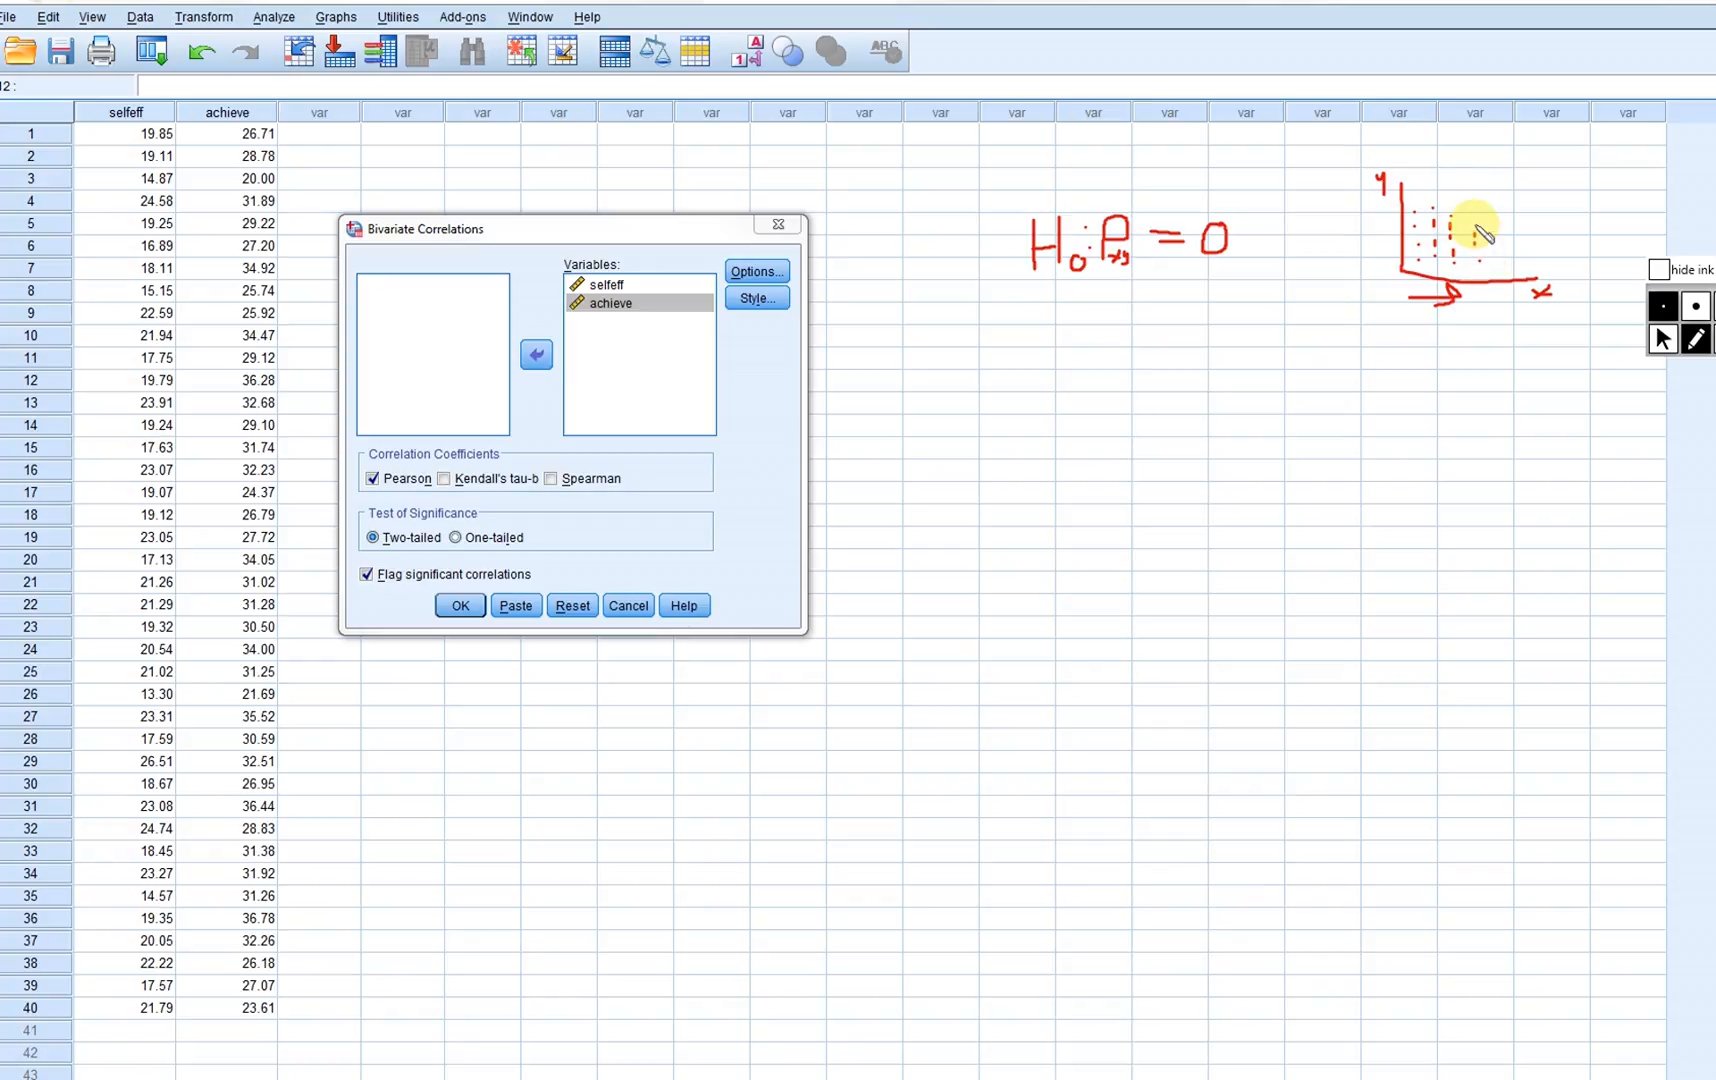
pyautogui.click(1474, 222)
pyautogui.click(1474, 210)
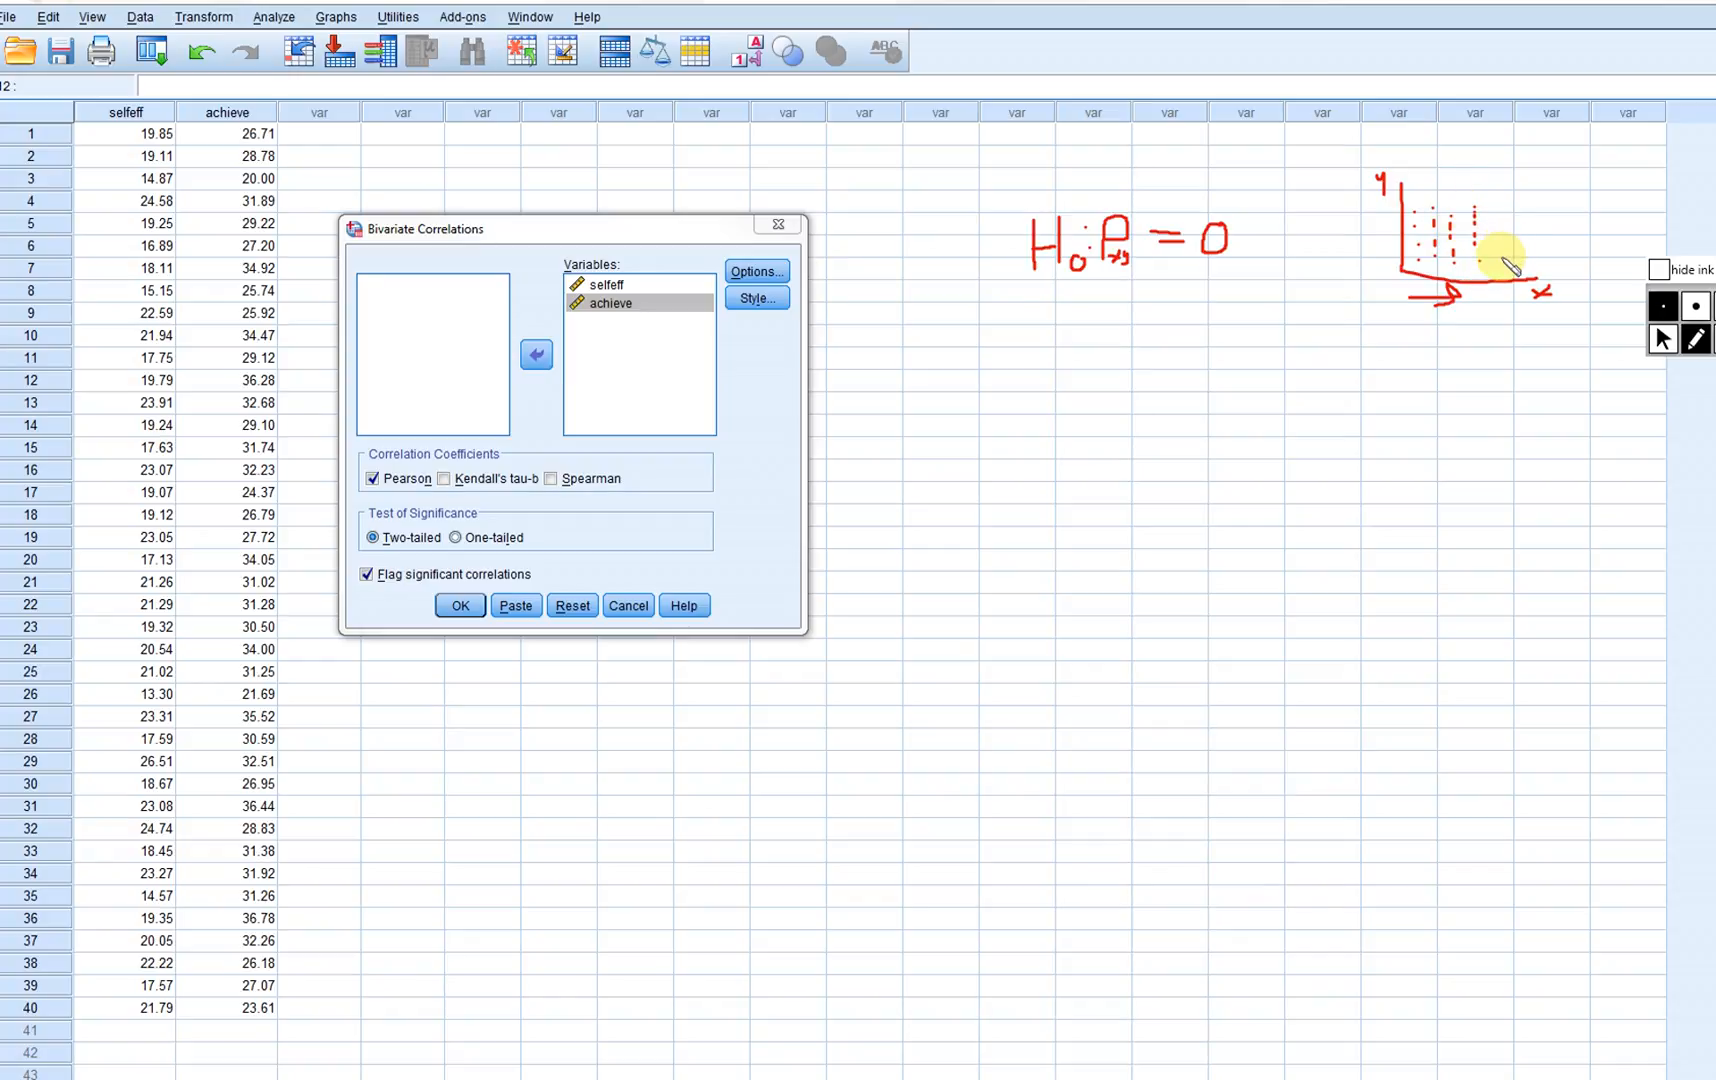
pyautogui.click(1500, 257)
pyautogui.click(1499, 246)
pyautogui.click(1499, 233)
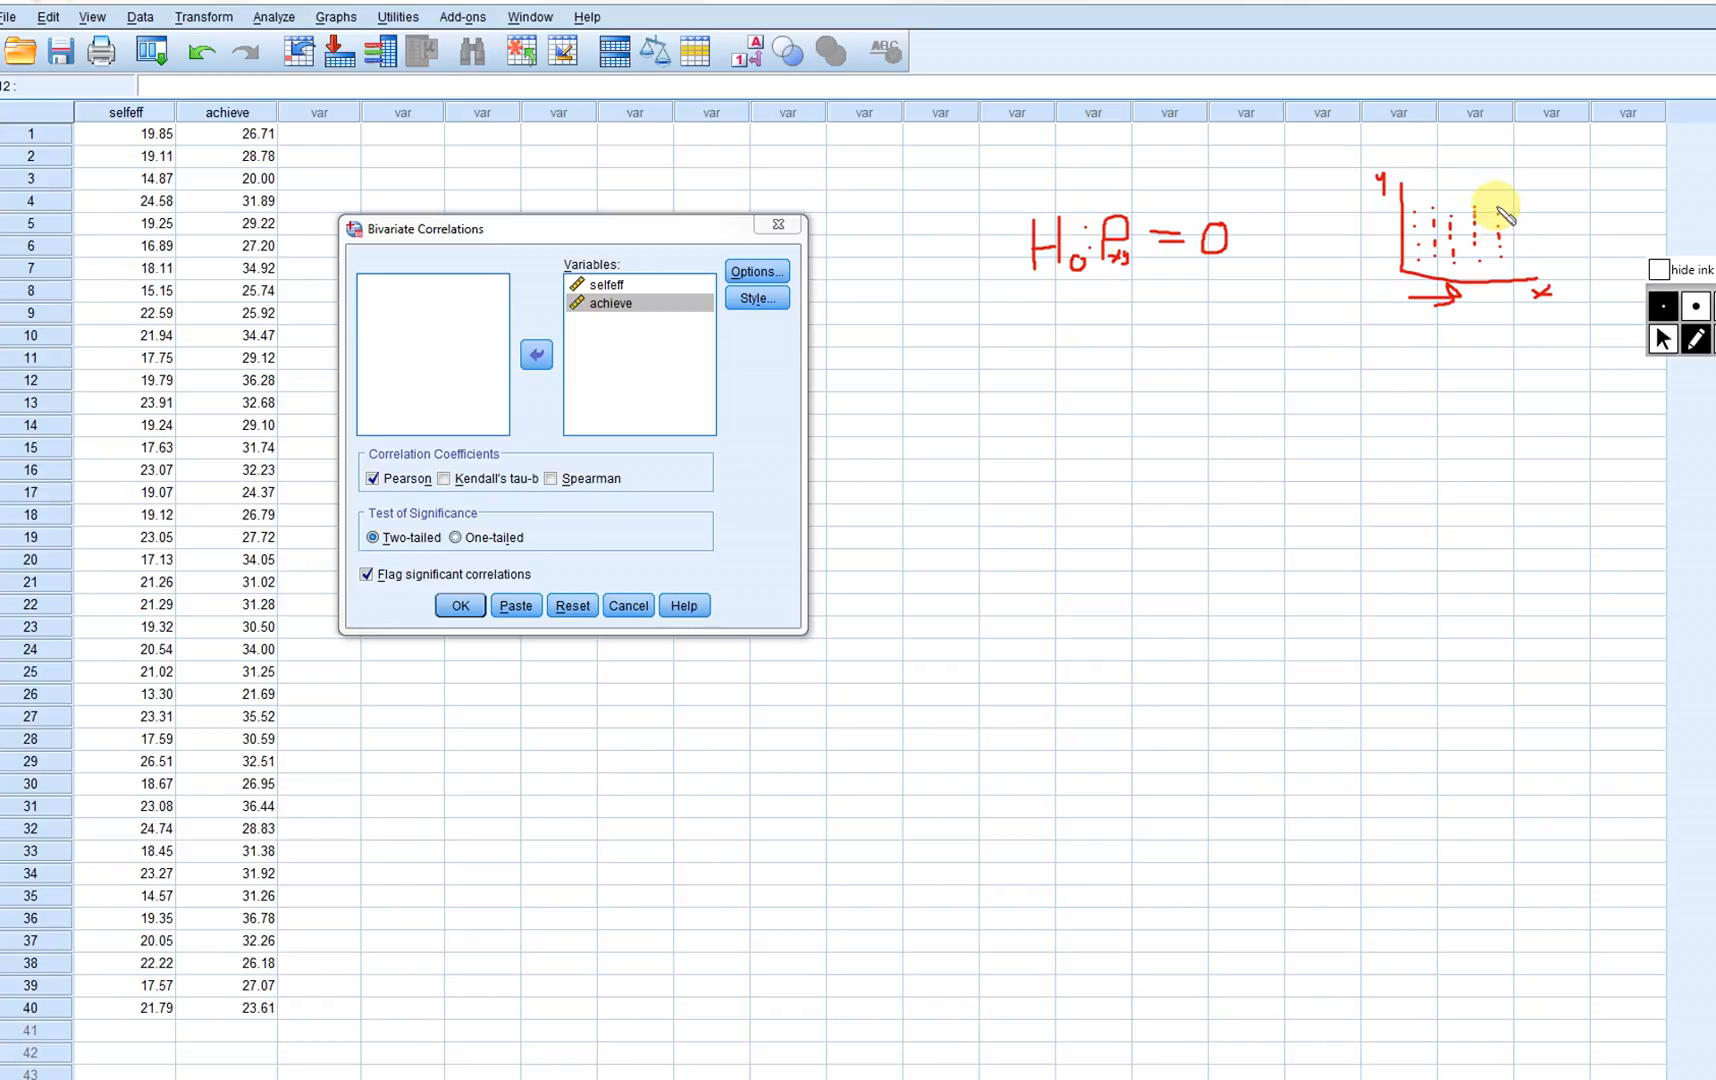
pyautogui.click(1496, 206)
pyautogui.click(1523, 258)
pyautogui.click(1523, 248)
pyautogui.click(1520, 241)
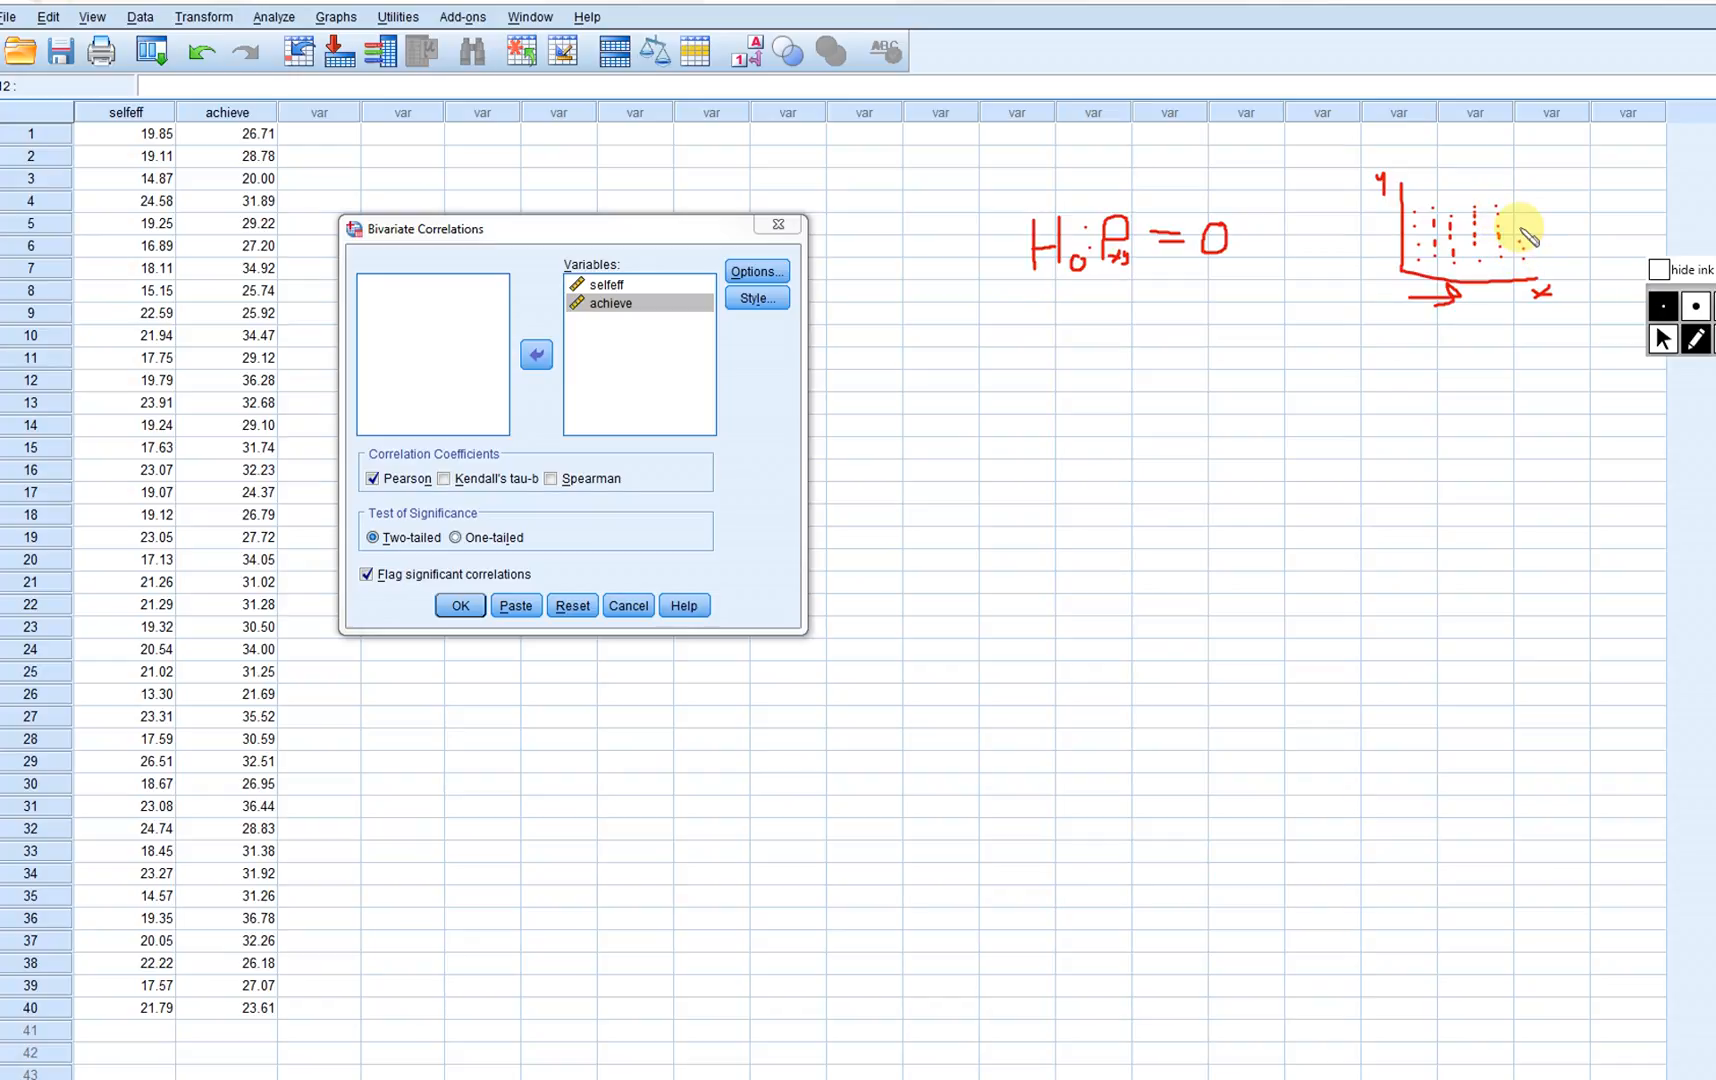
pyautogui.click(1520, 228)
pyautogui.click(1520, 218)
pyautogui.click(1520, 210)
pyautogui.click(1520, 203)
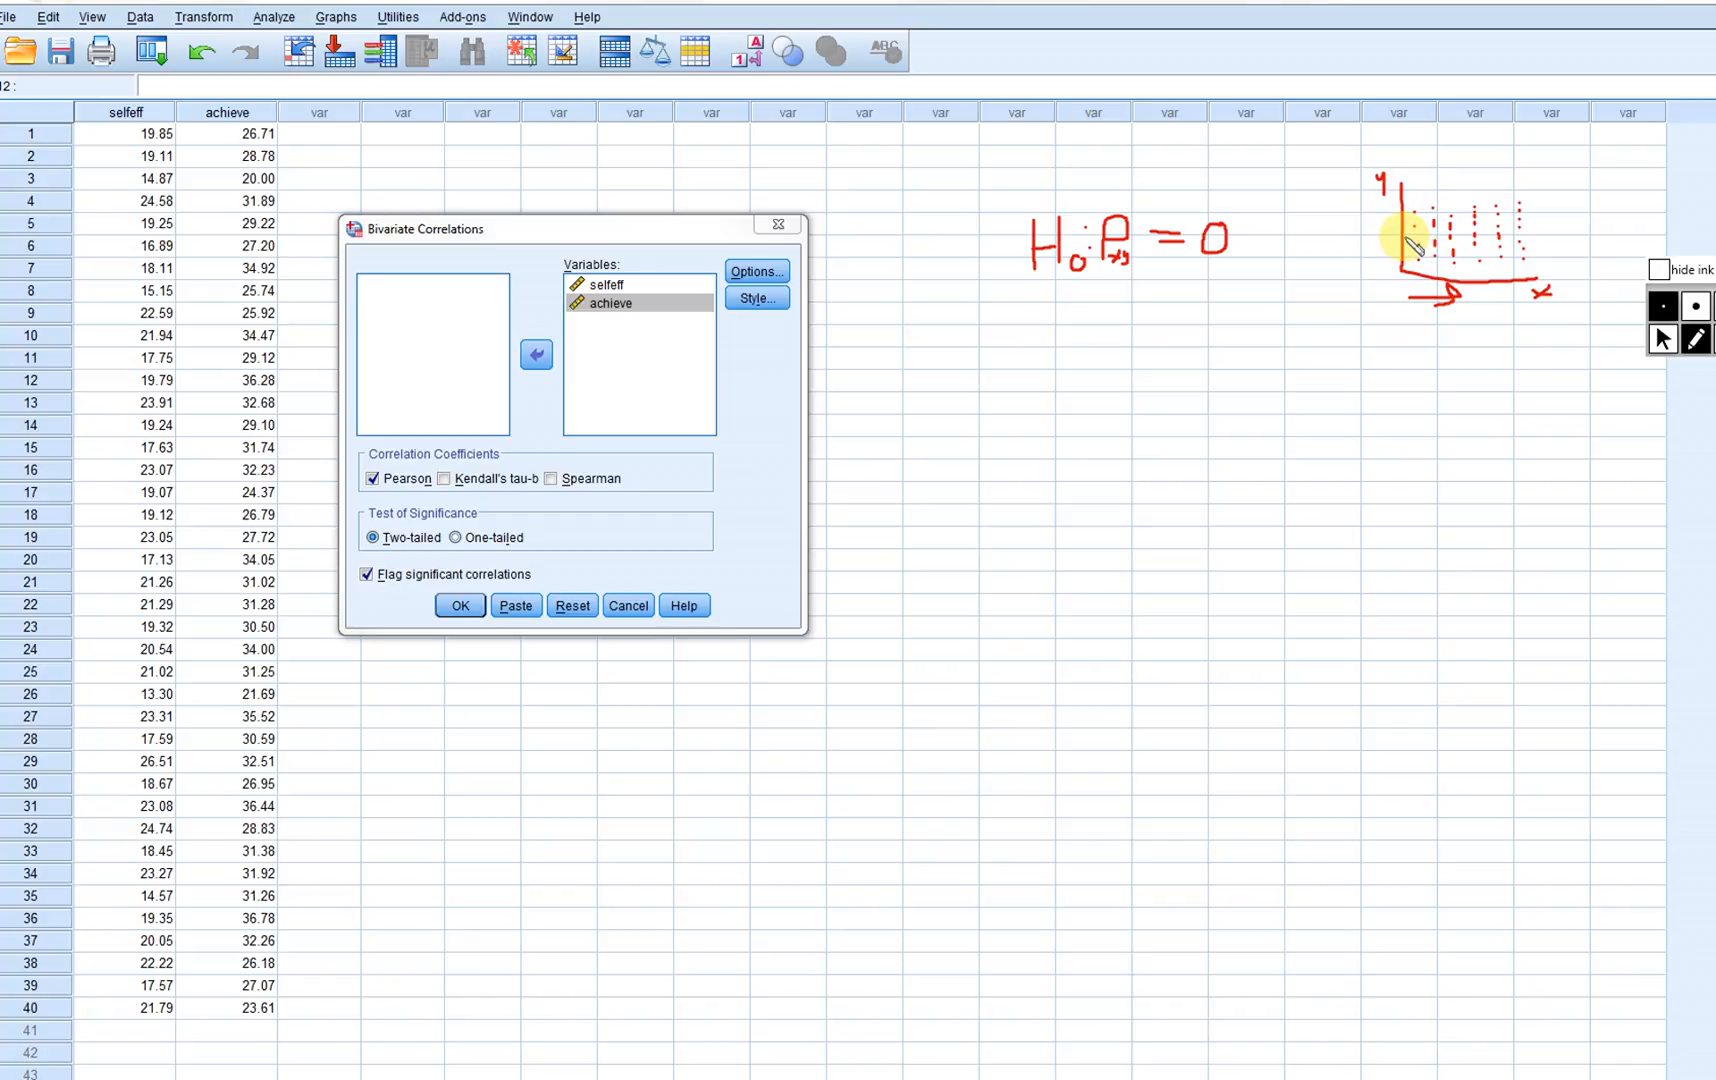
pyautogui.moveTo(1406, 238); pyautogui.dragTo(1543, 237)
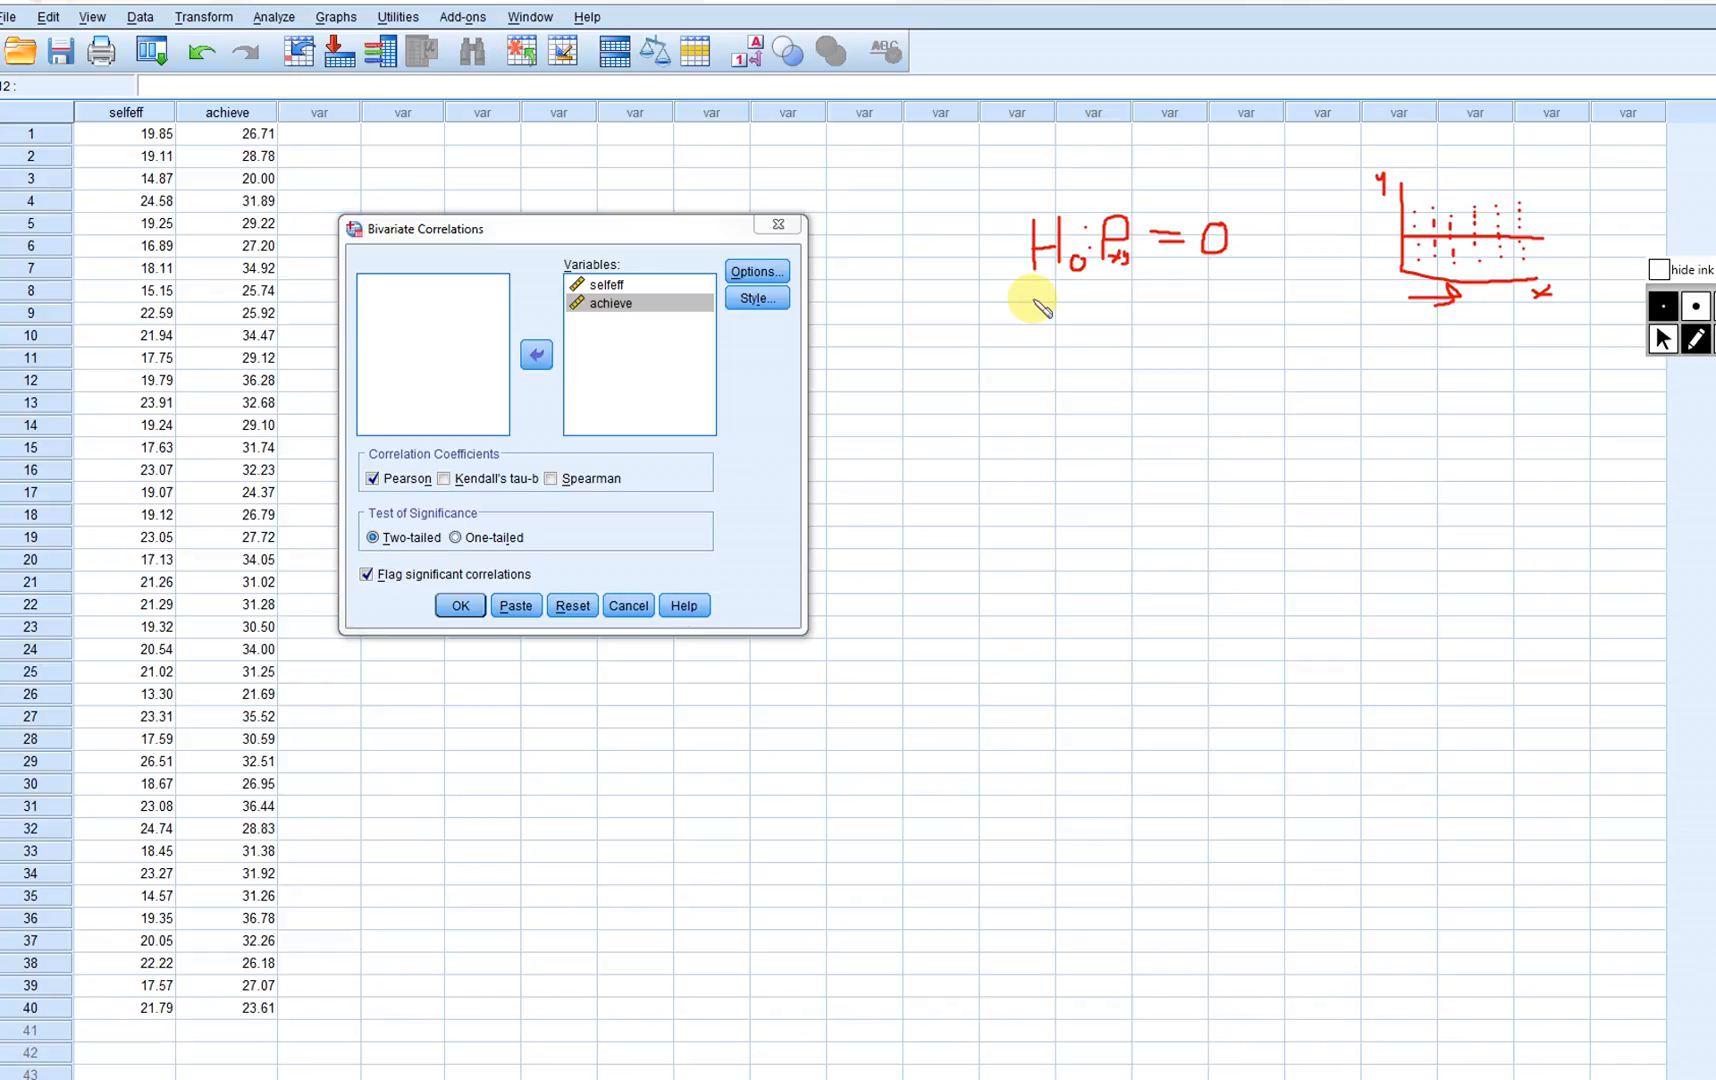
# - Handwrite the alternative hypothesis H1: ρxy ≠ 0 below the null hypothesis
pyautogui.moveTo(1036, 300)
pyautogui.mouseDown()
pyautogui.moveTo(1035, 345)
pyautogui.moveTo(1060, 354)
pyautogui.moveTo(1061, 329)
pyautogui.moveTo(1072, 358)
pyautogui.moveTo(1110, 303)
pyautogui.moveTo(1130, 308)
pyautogui.moveTo(1112, 322)
pyautogui.moveTo(1130, 348)
pyautogui.moveTo(1210, 317)
pyautogui.mouseUp()
pyautogui.click(1081, 310)
pyautogui.click(1082, 336)
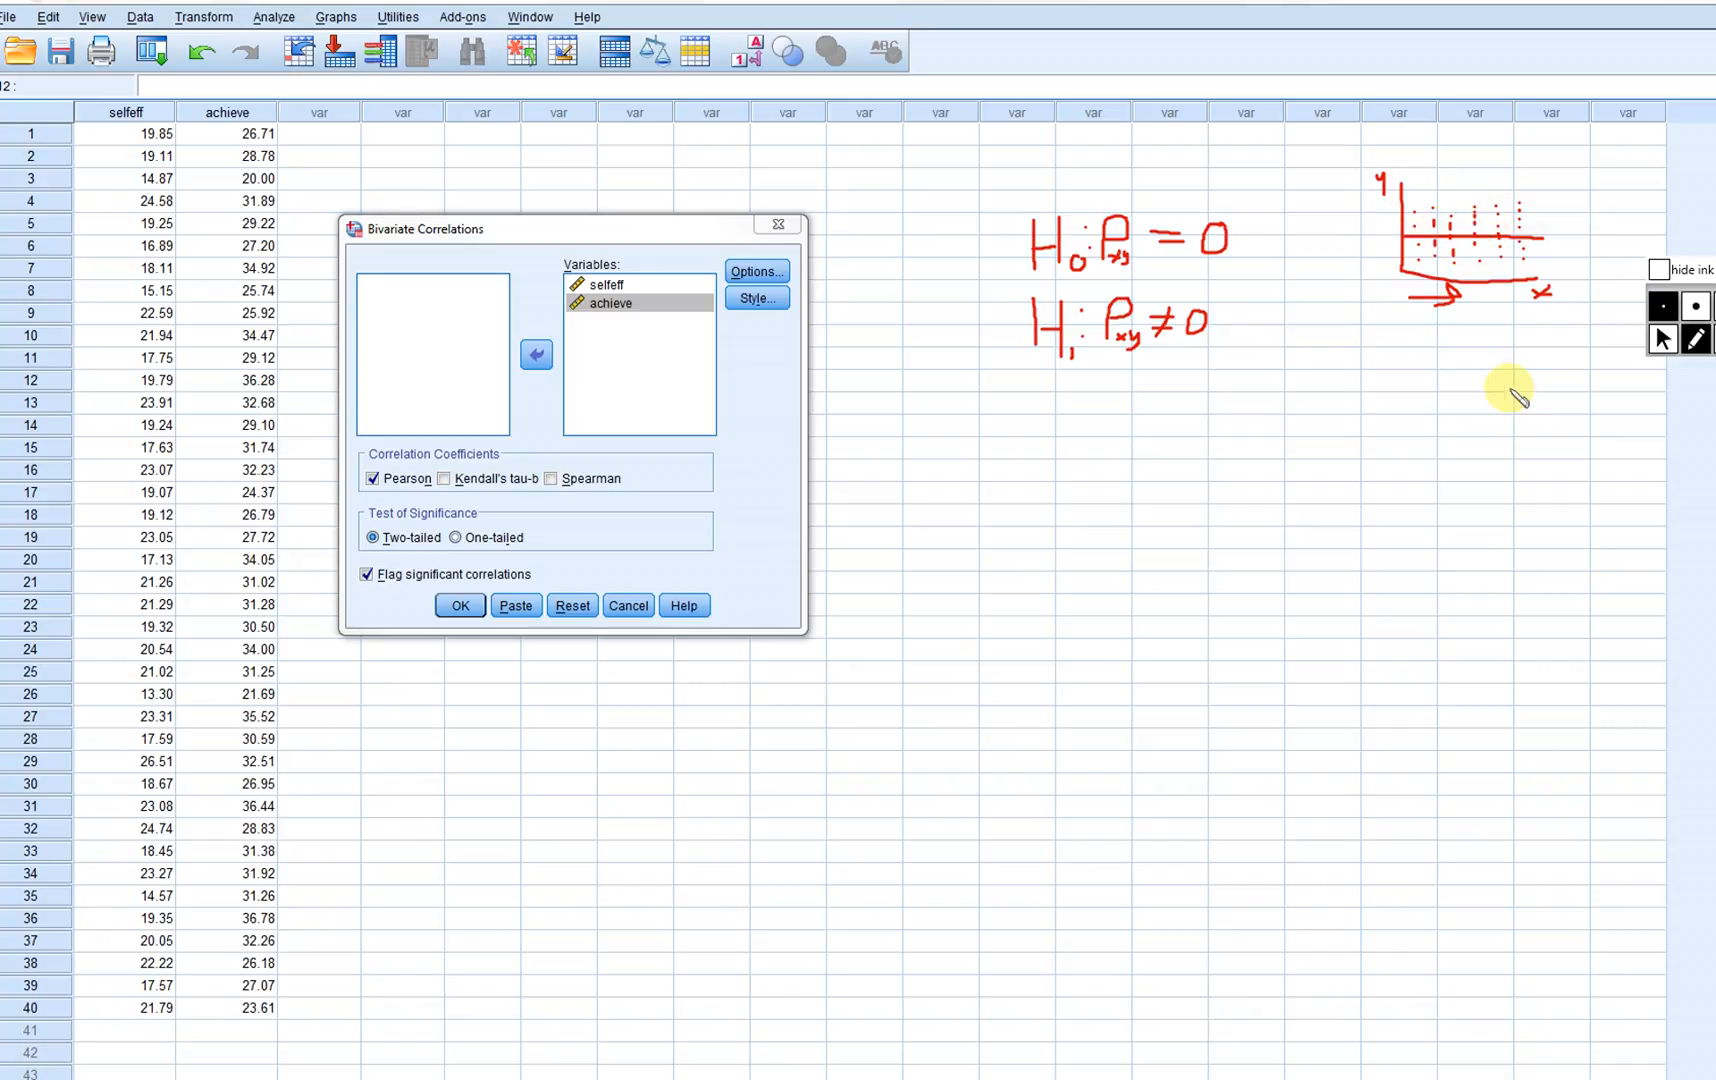
# - Sketch two small graphs below the scatter sketch, one with a rising line marked + and one with a falling line marked −
pyautogui.moveTo(1455, 352)
pyautogui.mouseDown()
pyautogui.moveTo(1459, 428)
pyautogui.moveTo(1558, 428)
pyautogui.mouseUp()
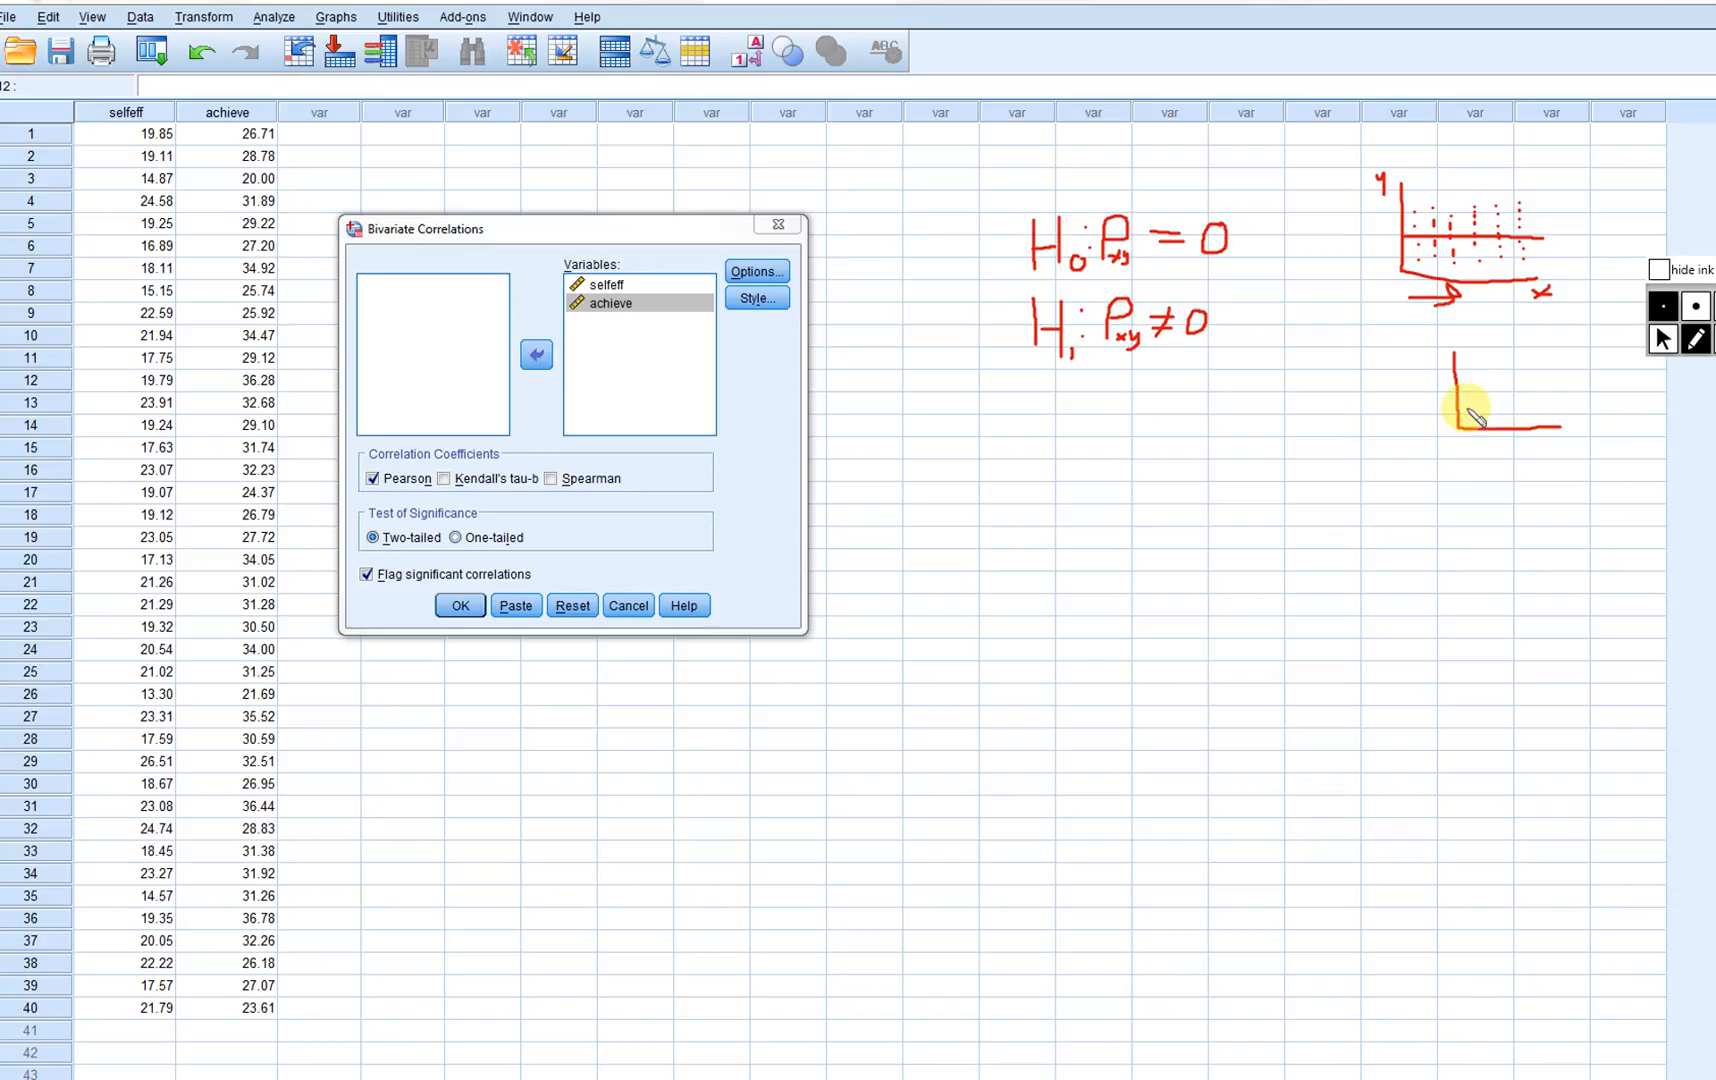
pyautogui.moveTo(1465, 407); pyautogui.dragTo(1562, 373)
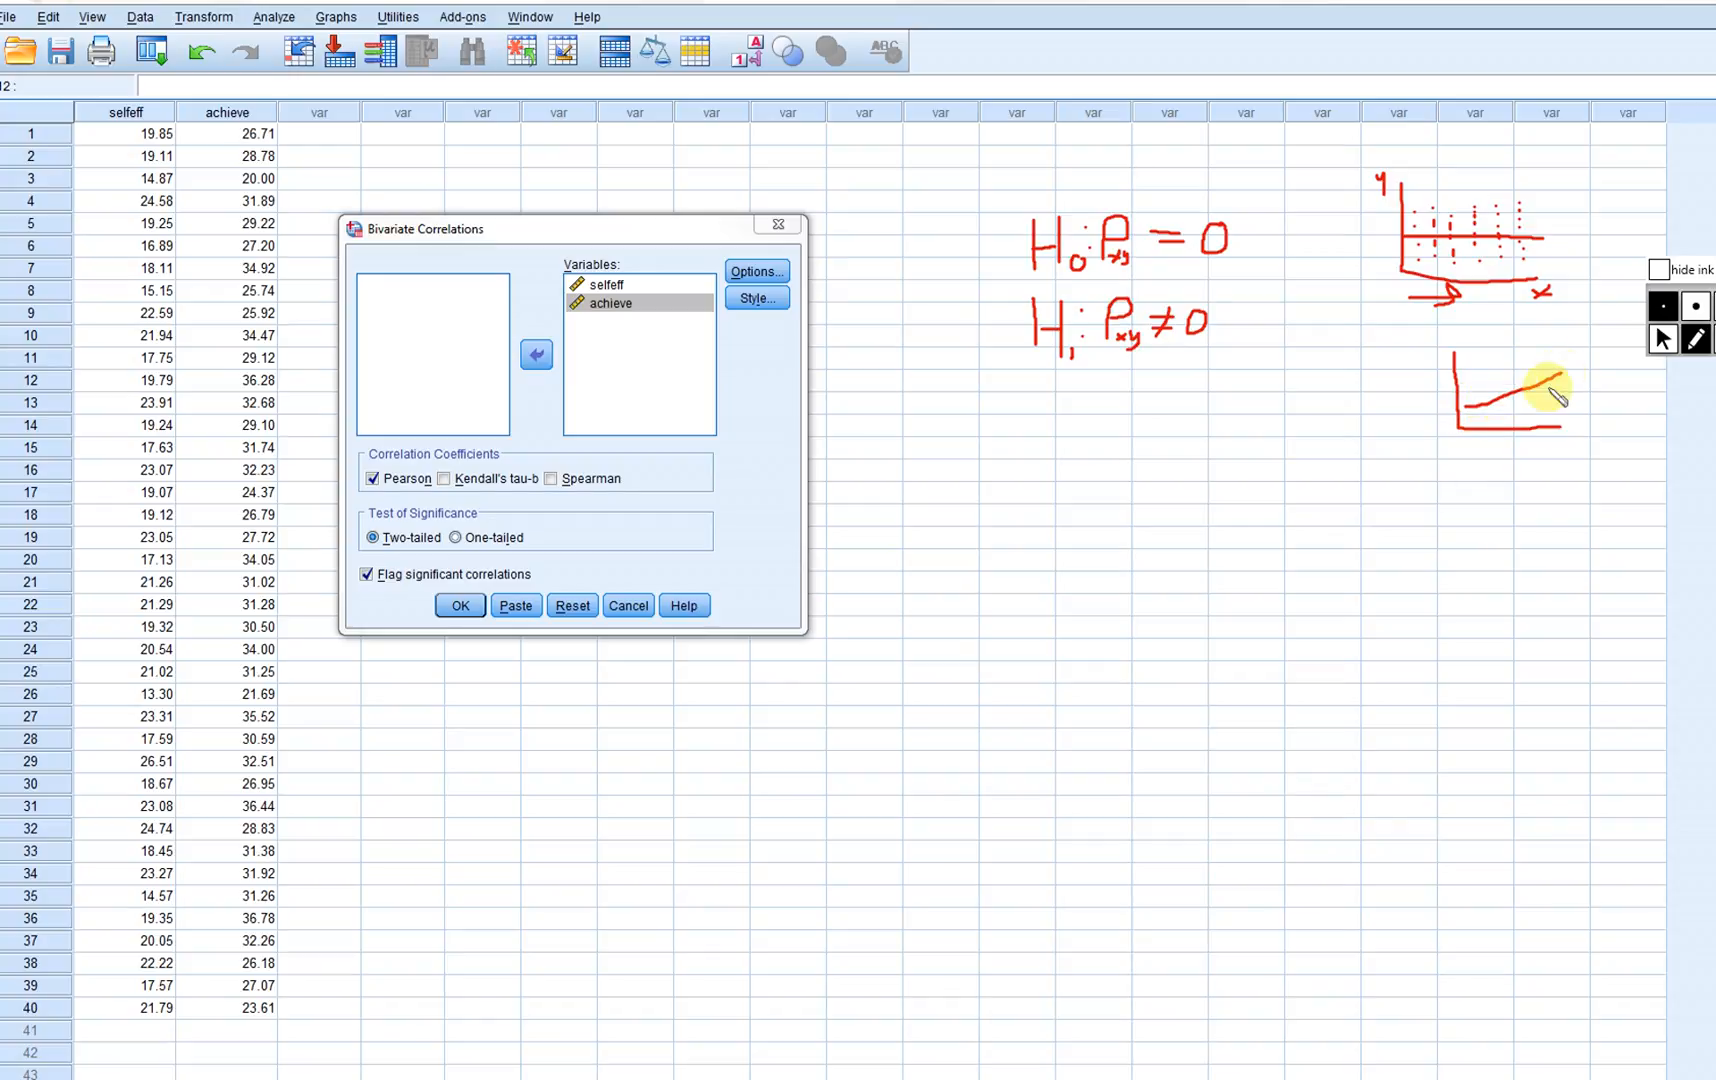
pyautogui.moveTo(1502, 460)
pyautogui.mouseDown()
pyautogui.moveTo(1502, 522)
pyautogui.moveTo(1589, 530)
pyautogui.mouseUp()
pyautogui.moveTo(1510, 477); pyautogui.dragTo(1590, 510)
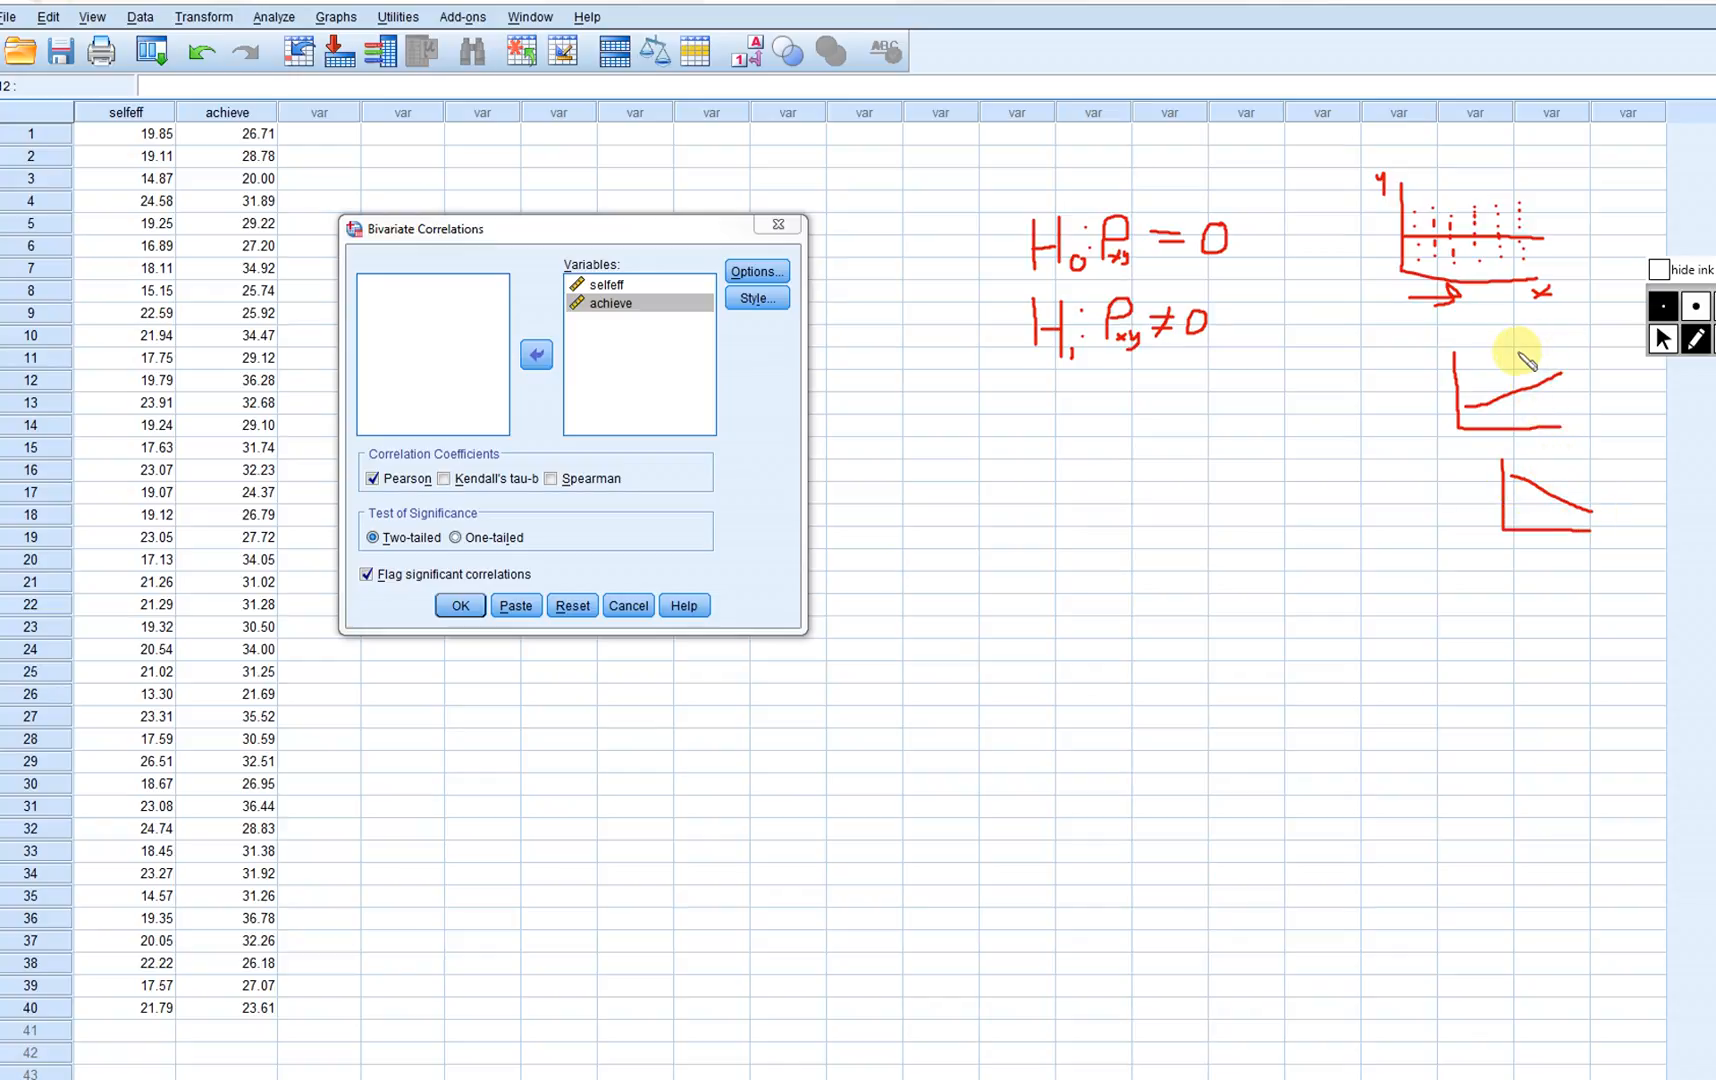
pyautogui.moveTo(1509, 352); pyautogui.dragTo(1515, 357)
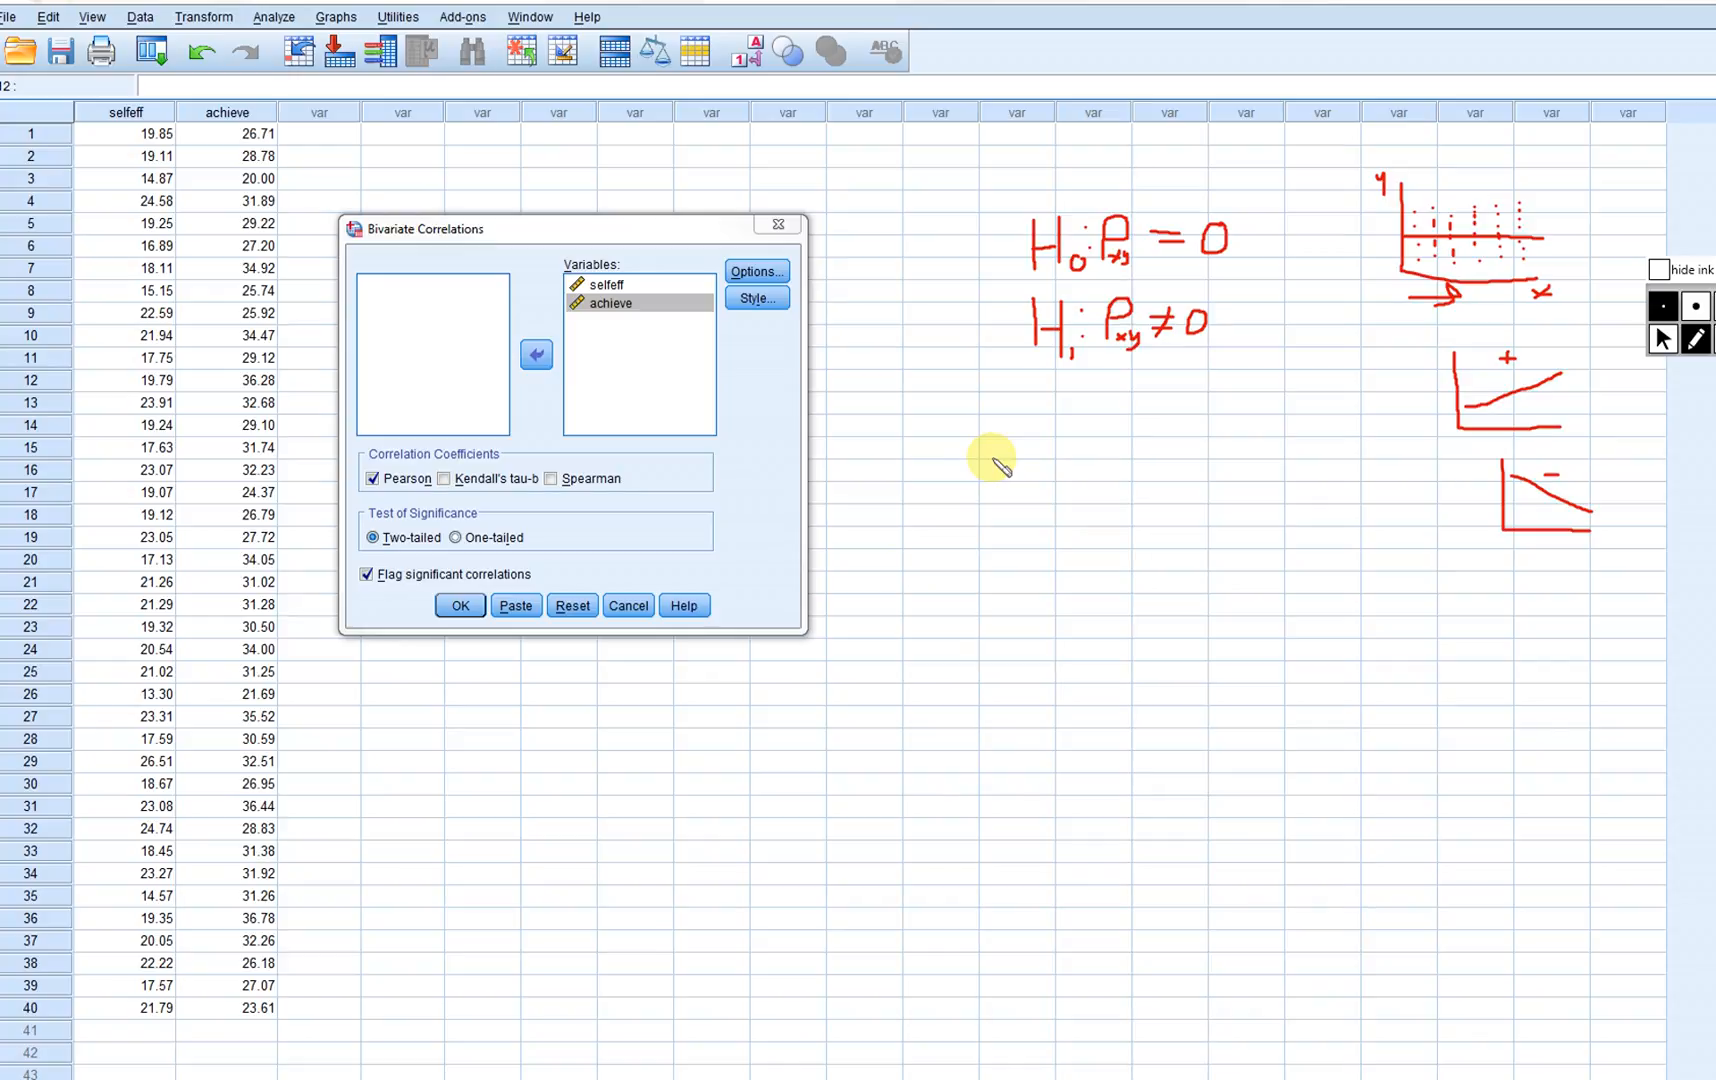
# - Draw a bell curve over a baseline below the hypotheses, with a vertical centre line labelled H0
pyautogui.moveTo(995, 459); pyautogui.dragTo(1223, 454)
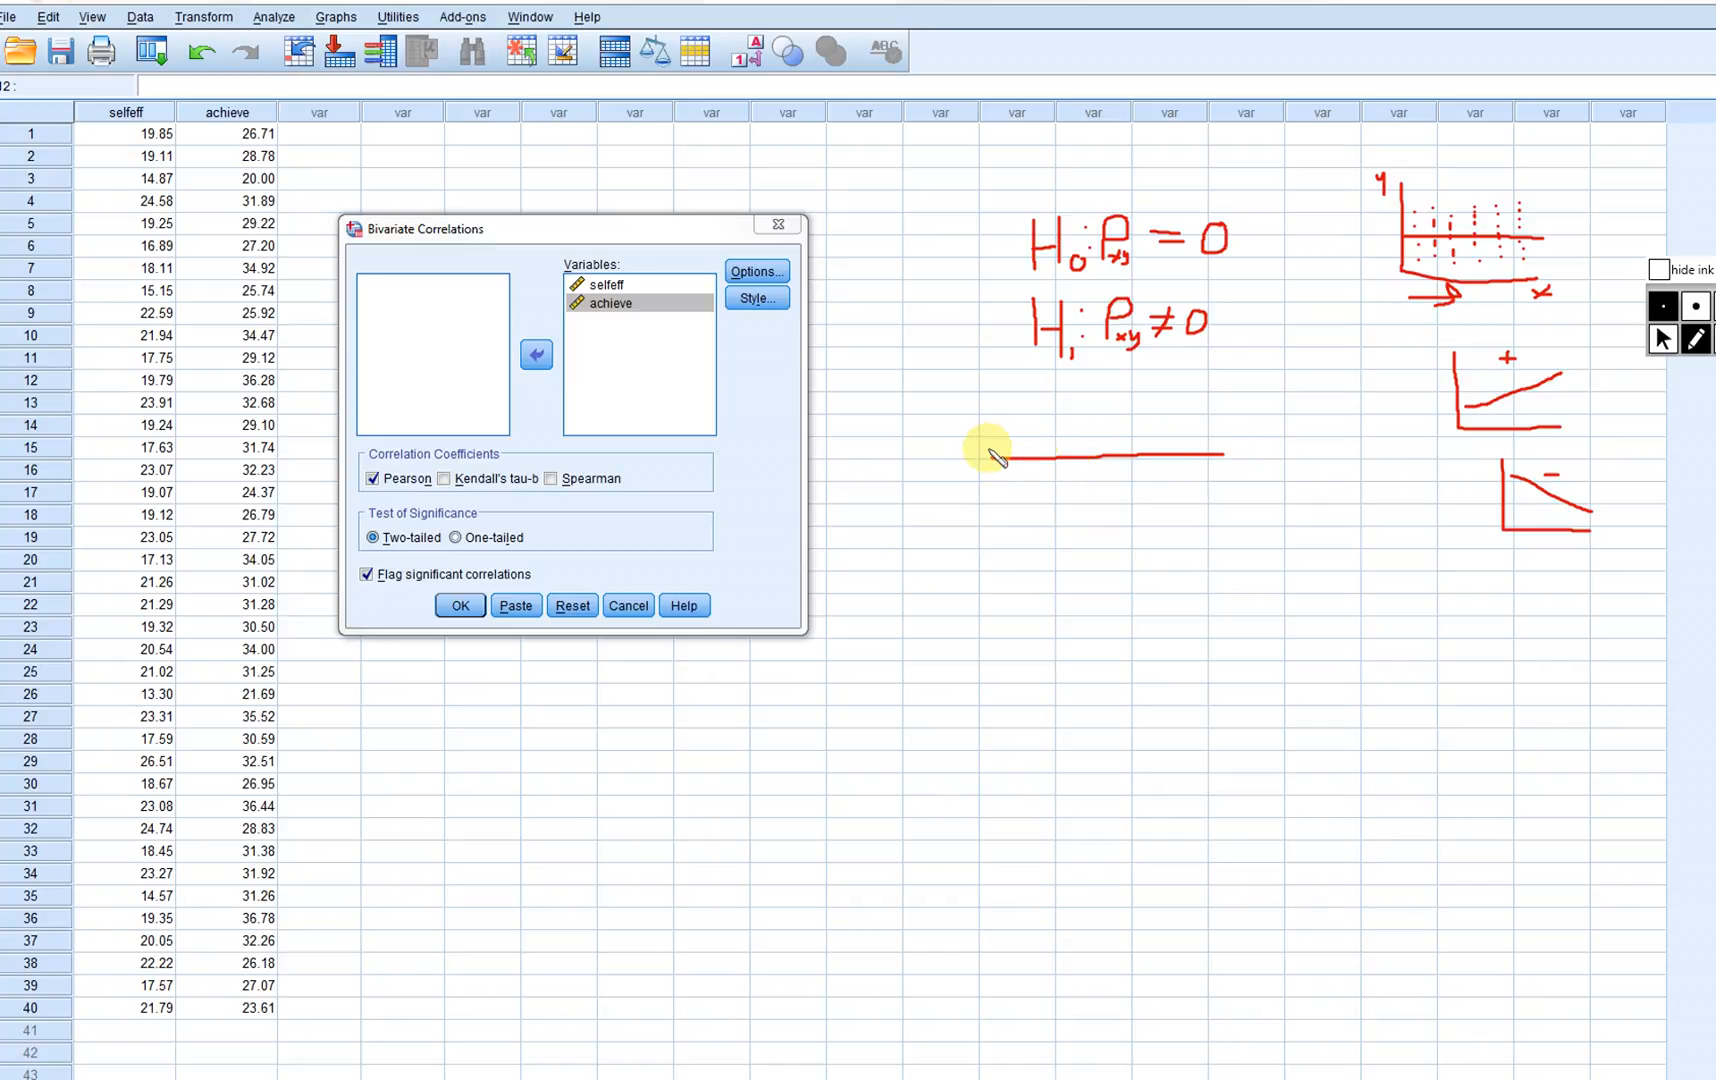
pyautogui.moveTo(989, 447)
pyautogui.mouseDown()
pyautogui.moveTo(1027, 437)
pyautogui.moveTo(1045, 396)
pyautogui.moveTo(1100, 368)
pyautogui.moveTo(1152, 432)
pyautogui.moveTo(1220, 439)
pyautogui.mouseUp()
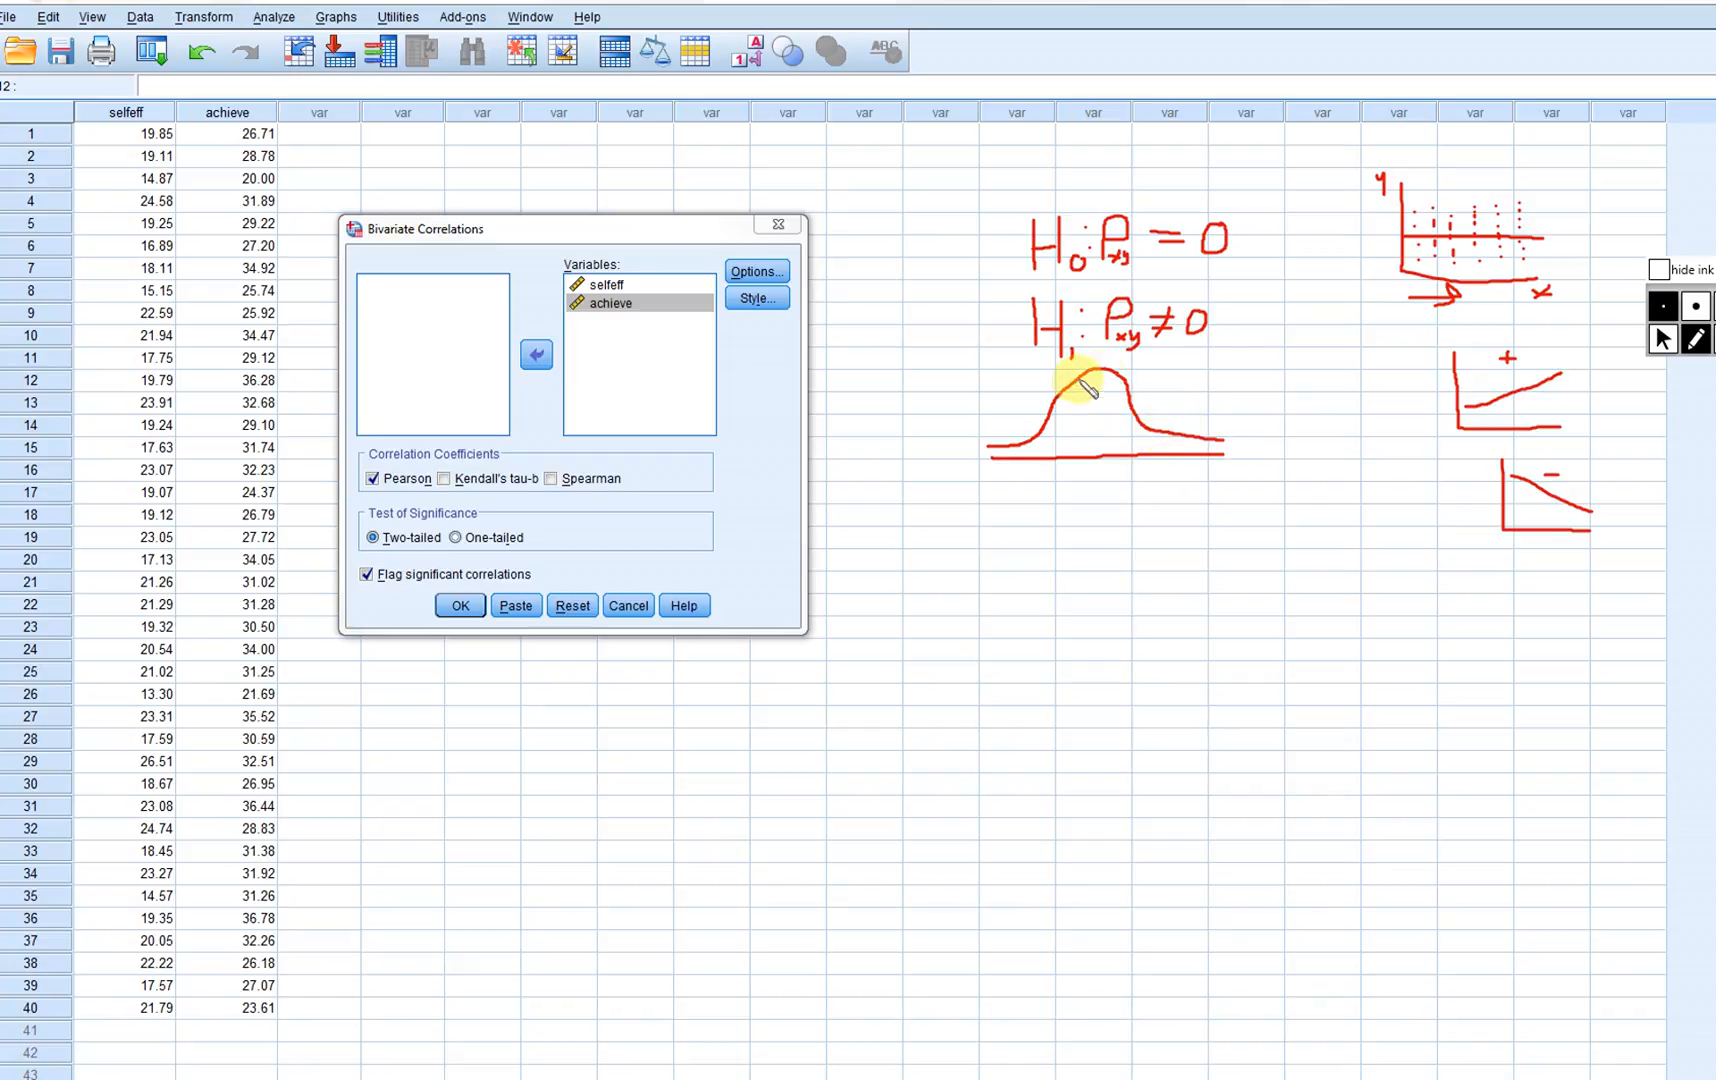
pyautogui.moveTo(1097, 370); pyautogui.dragTo(1079, 487)
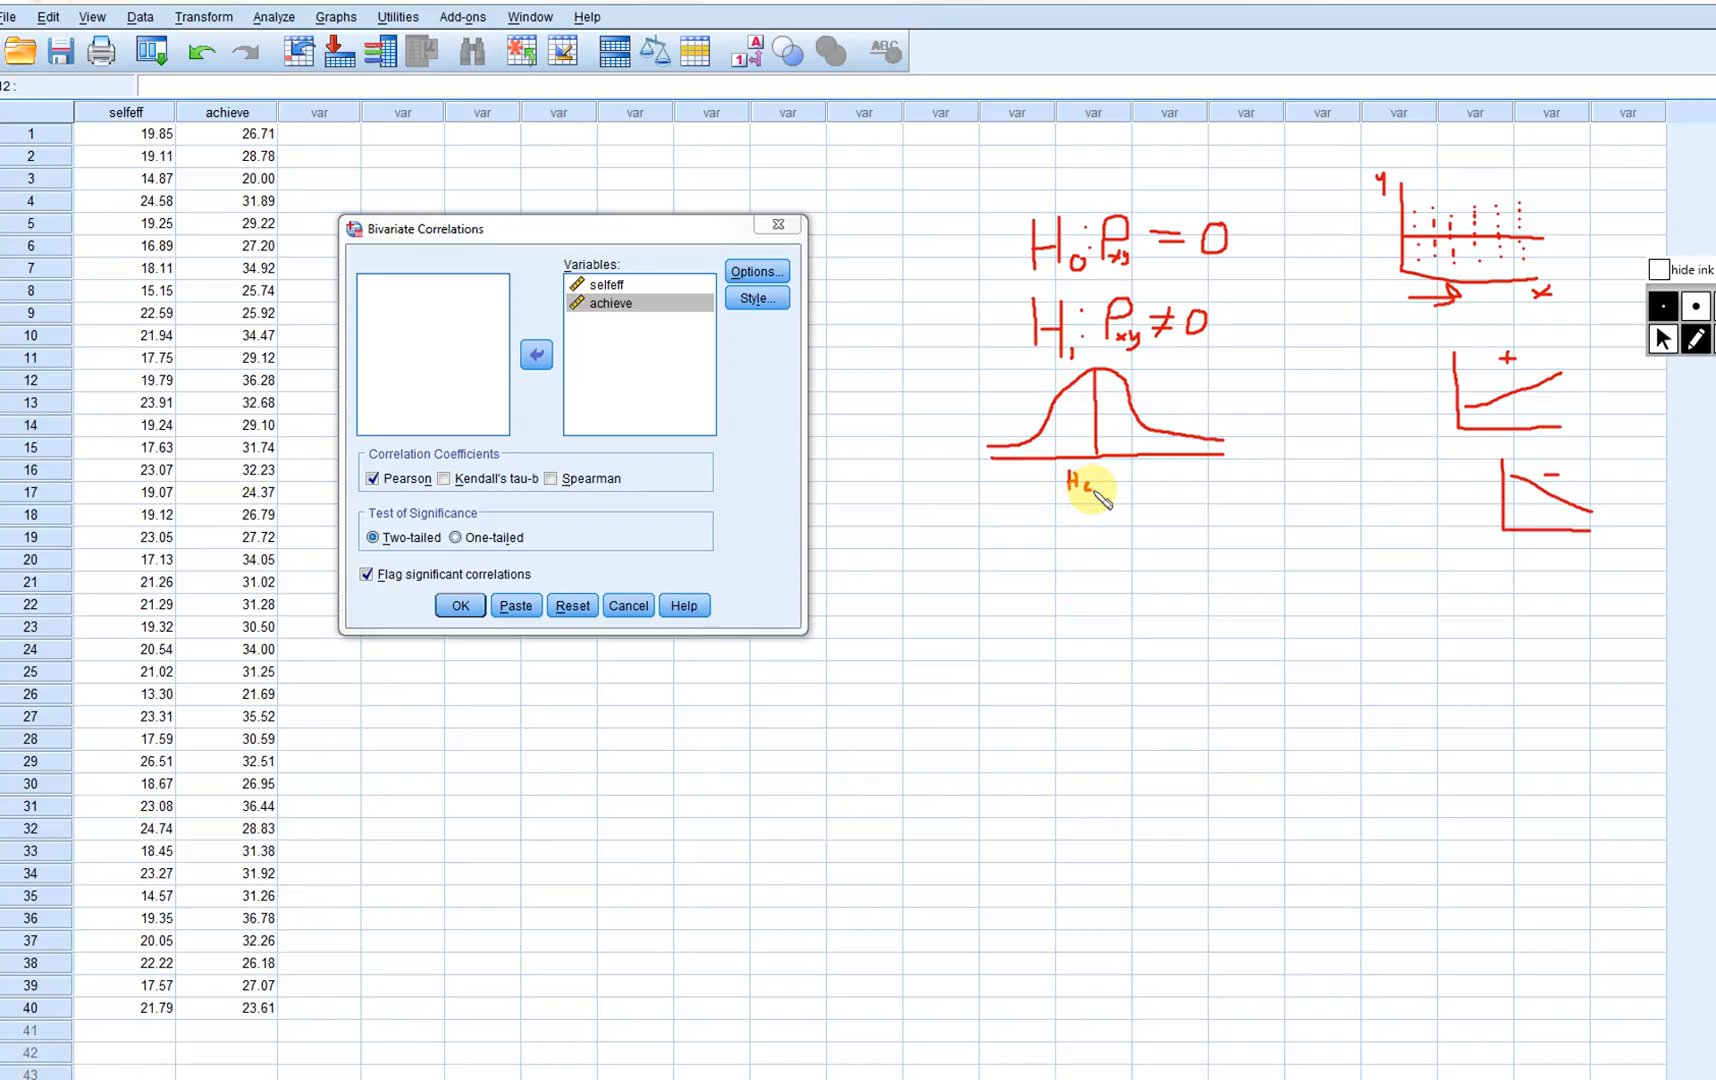
pyautogui.moveTo(1086, 484); pyautogui.dragTo(1093, 494)
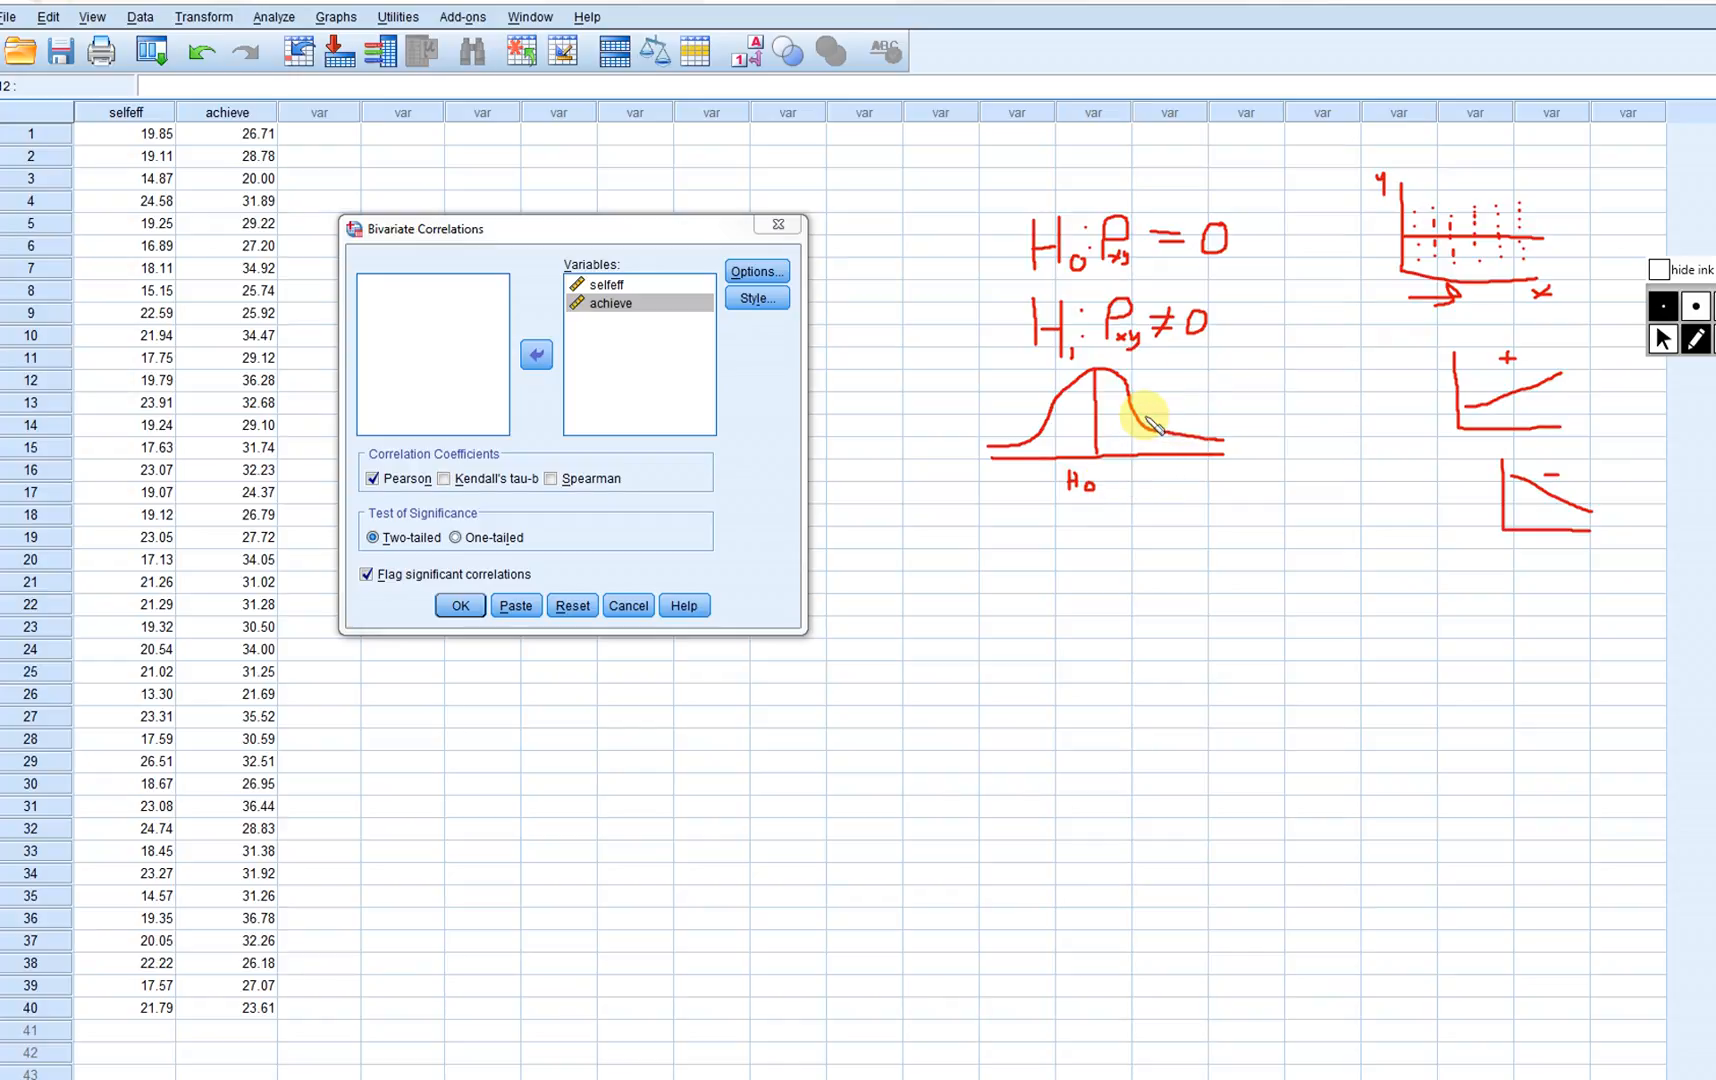
# - Mark a vertical cutoff on each side of the bell curve and shade both tails as rejection regions
pyautogui.moveTo(1145, 414); pyautogui.dragTo(1145, 456)
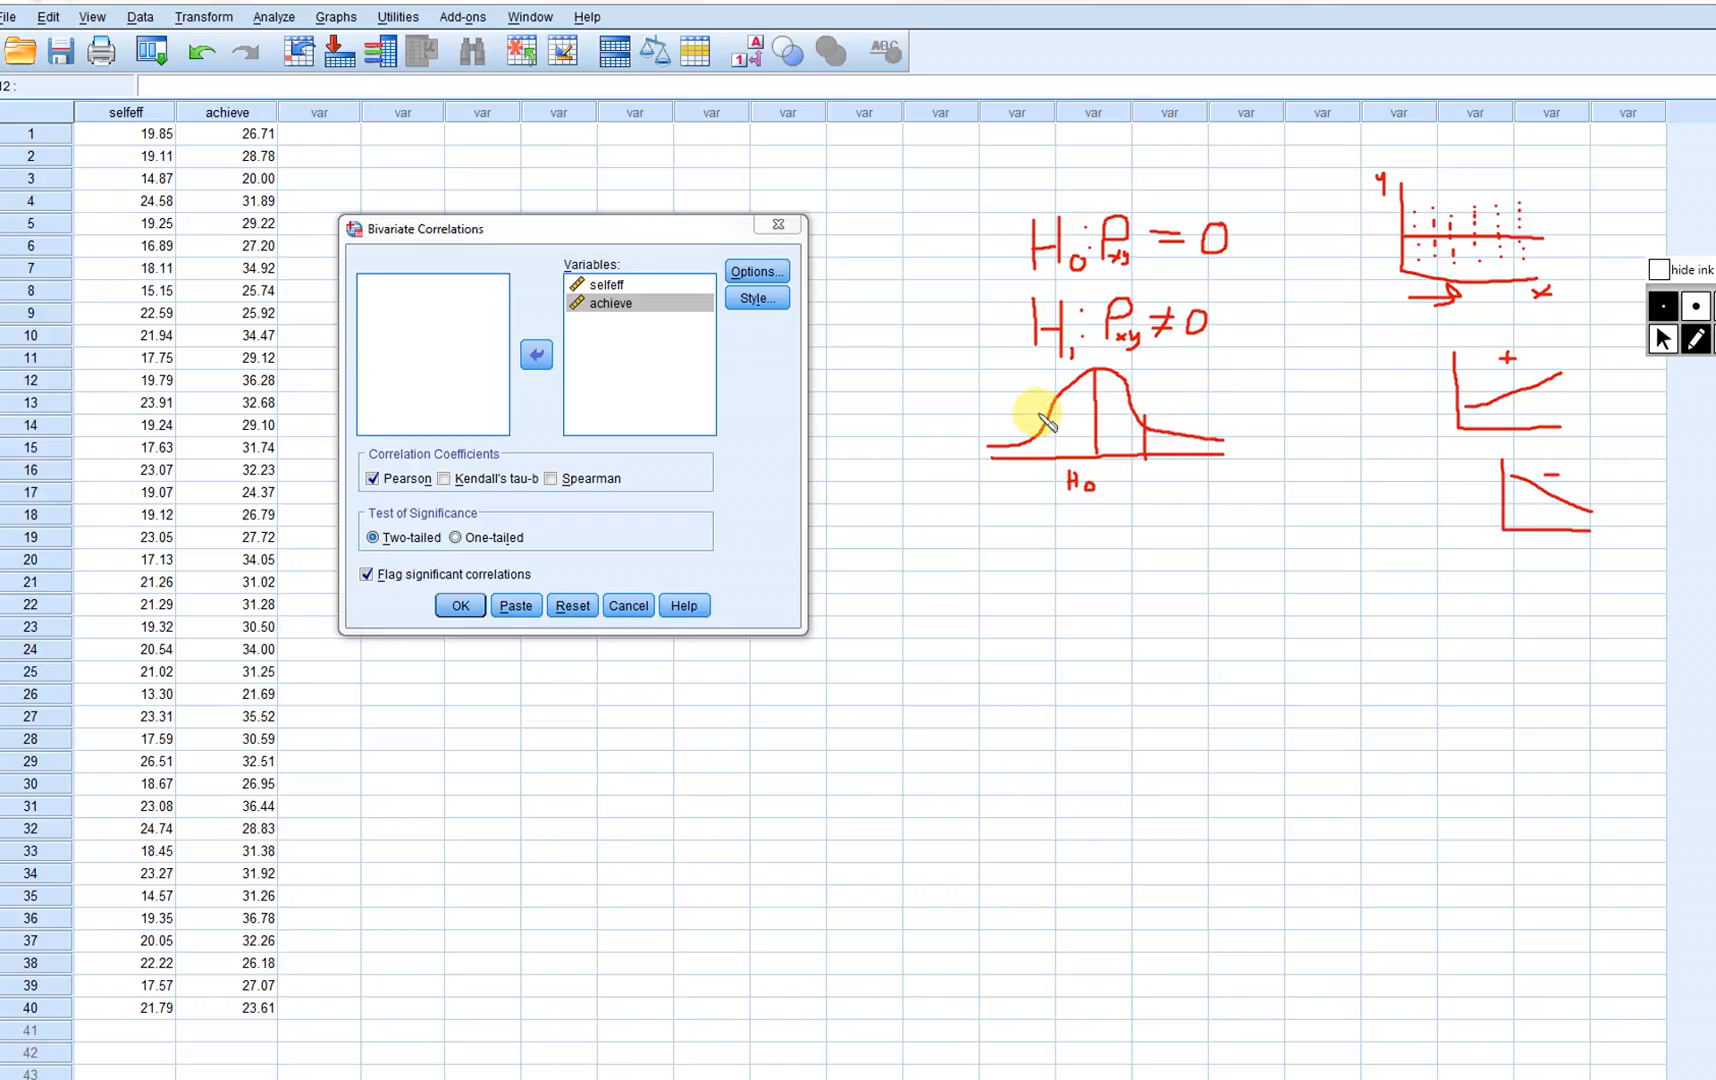
pyautogui.moveTo(1044, 410); pyautogui.dragTo(1043, 458)
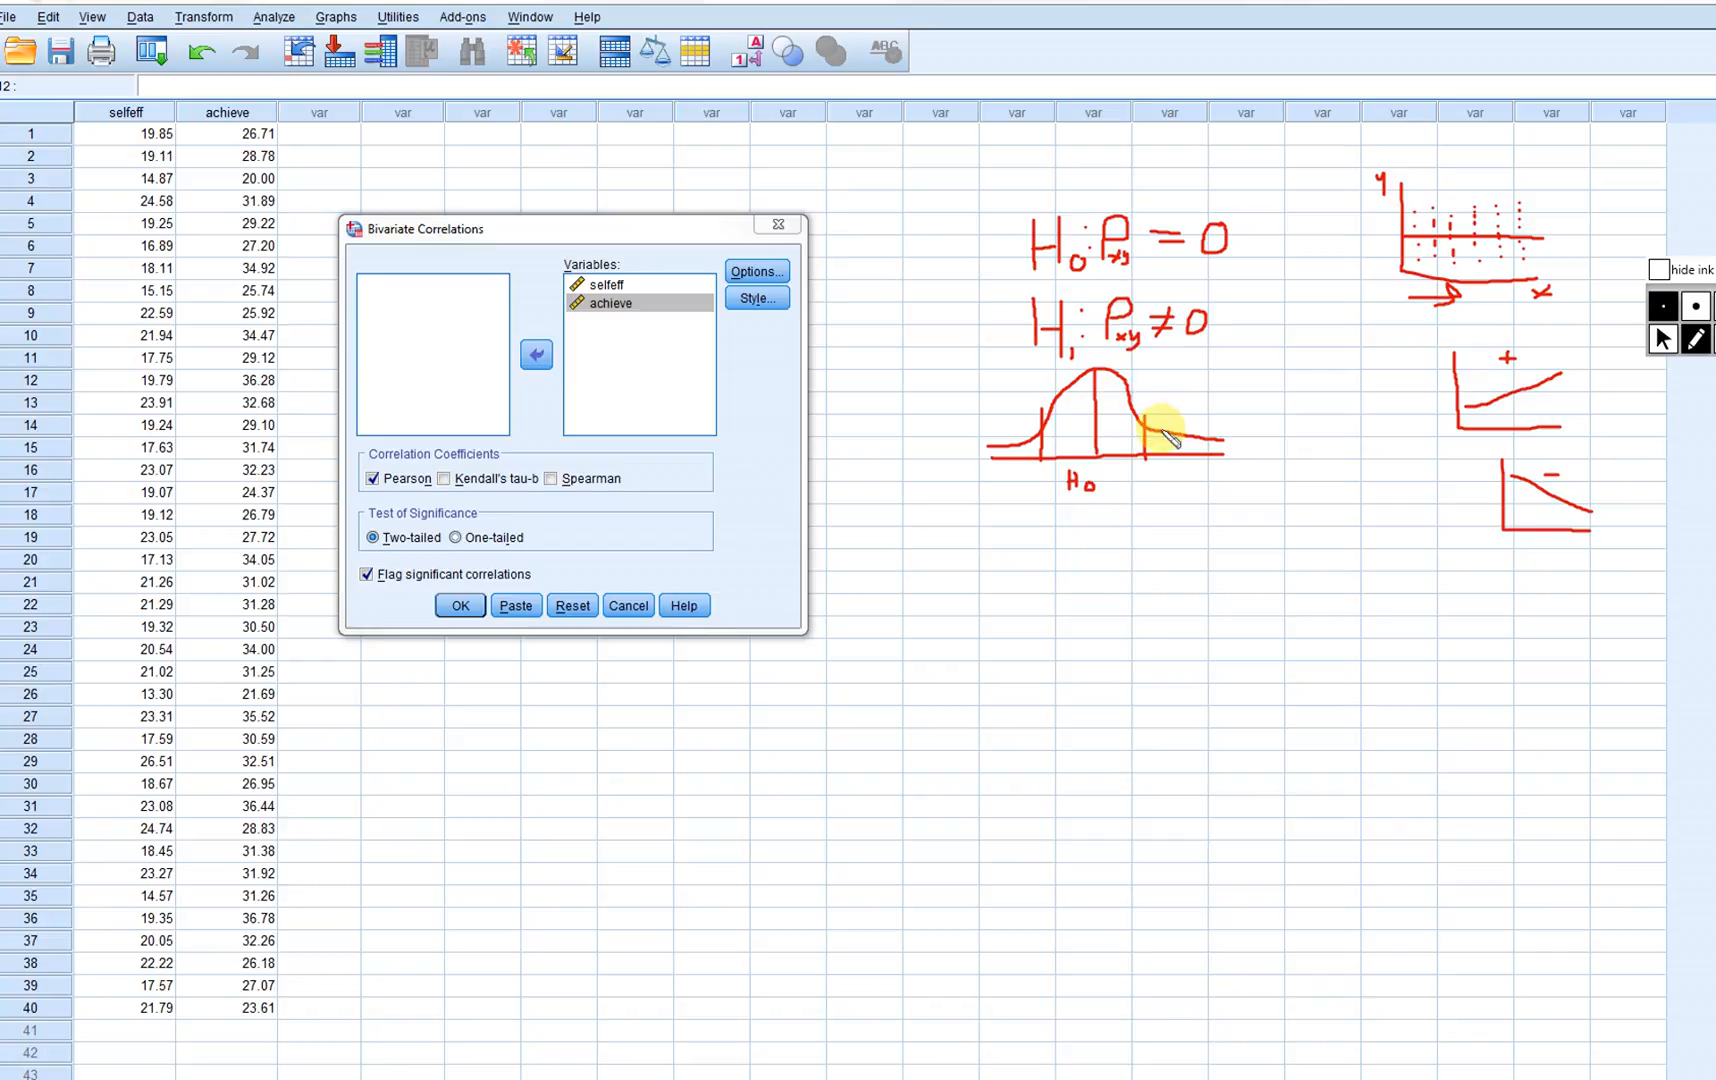
pyautogui.moveTo(1152, 436); pyautogui.dragTo(1190, 445)
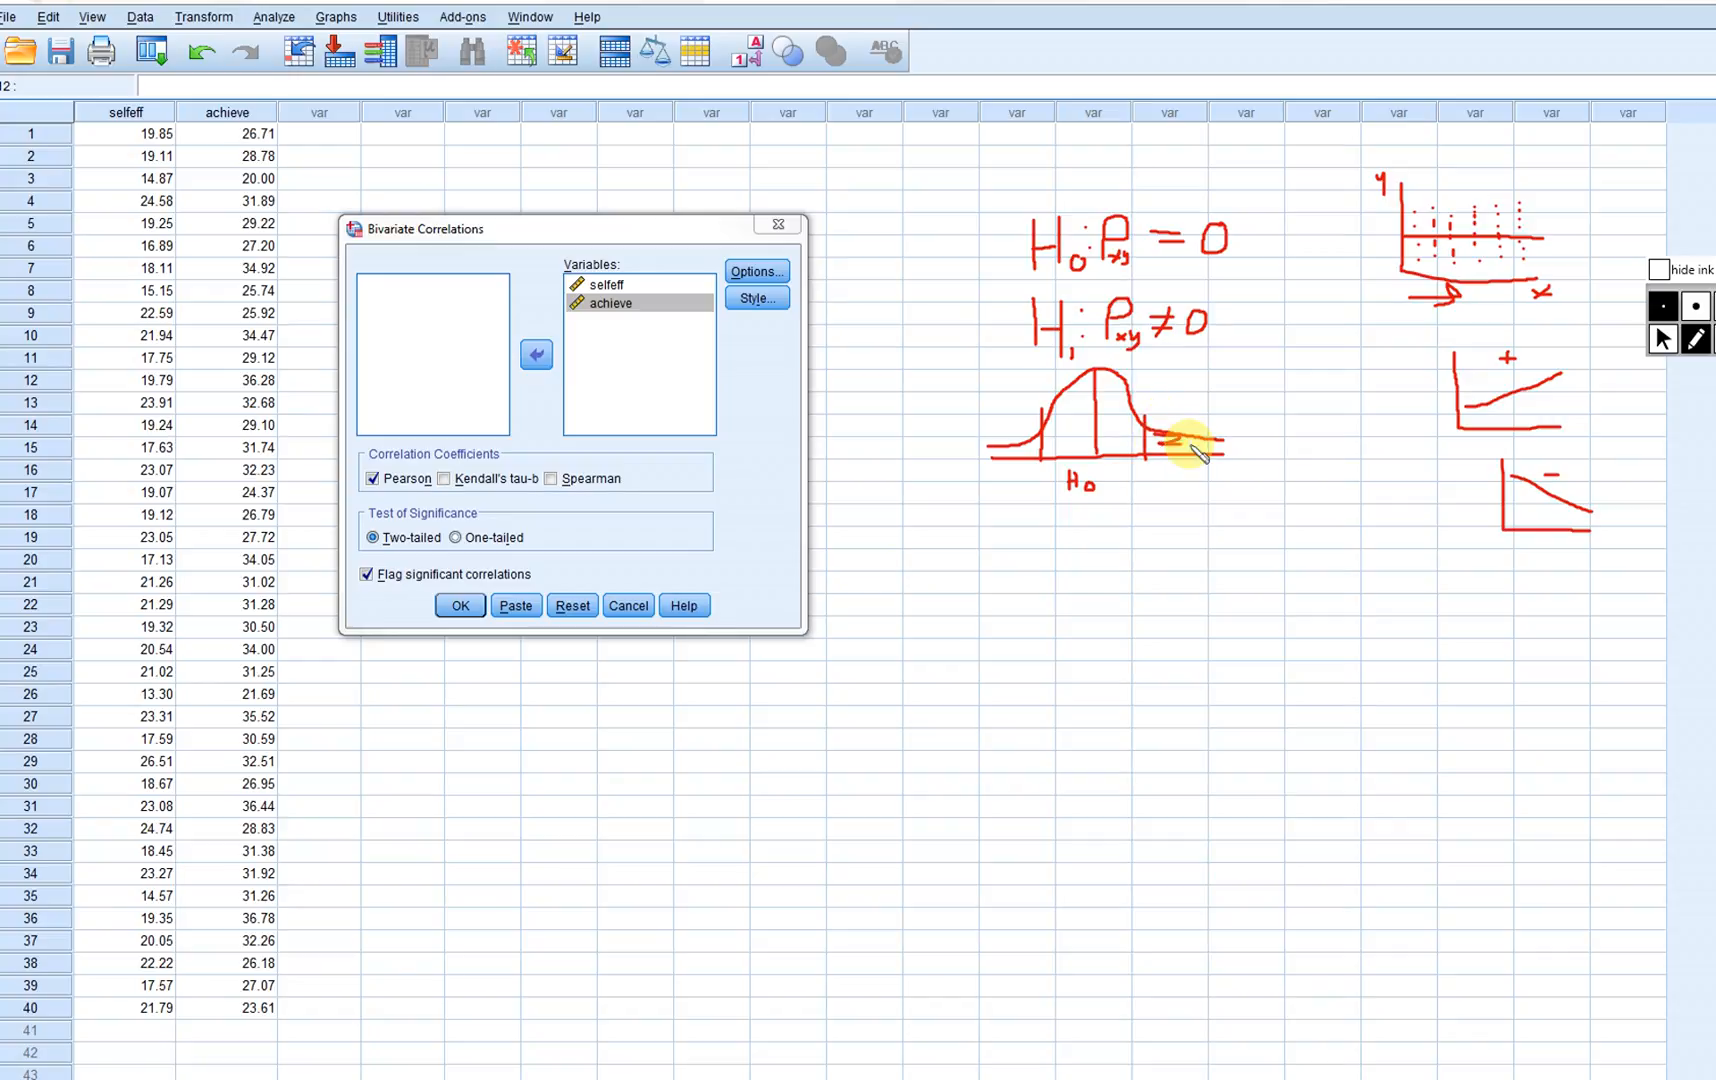
pyautogui.moveTo(1032, 446); pyautogui.dragTo(1005, 452)
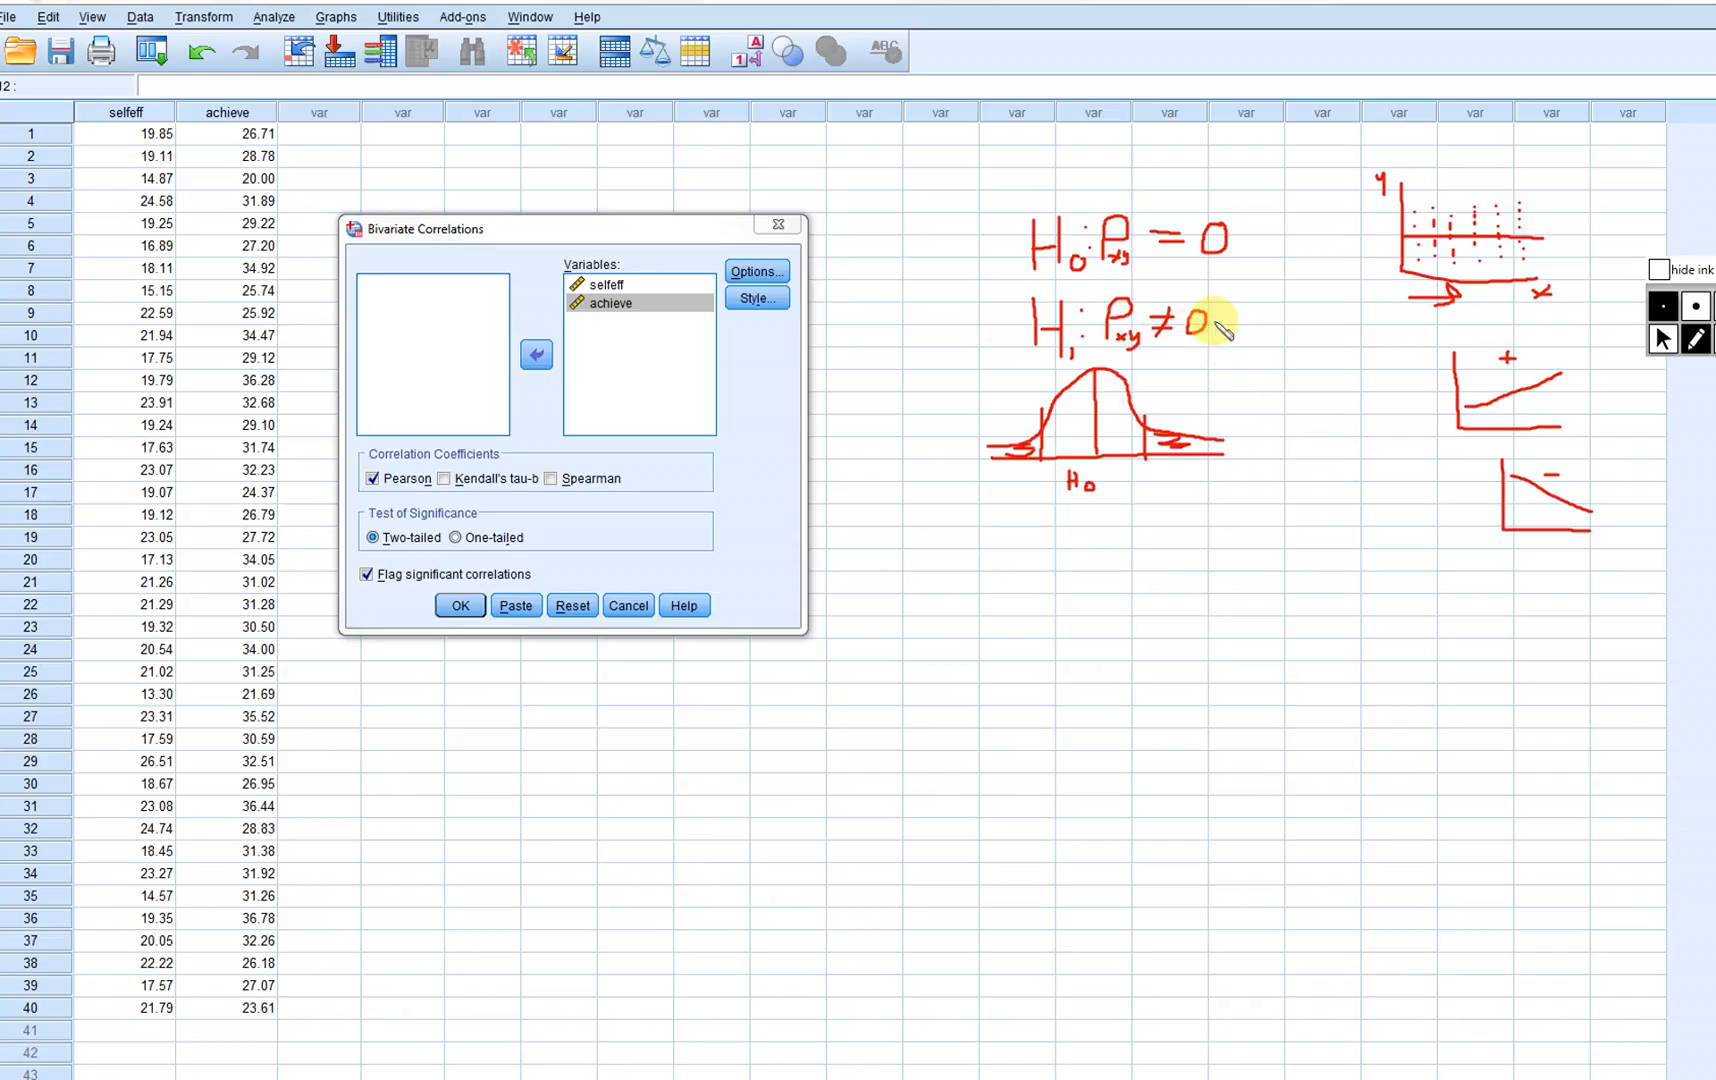
# - Annotate the H1: ρxy ≠ 0 hypothesis with a dash and ND, and write α = .05 beneath it
pyautogui.moveTo(1226, 316)
pyautogui.mouseDown()
pyautogui.moveTo(1263, 316)
pyautogui.moveTo(1270, 294)
pyautogui.moveTo(1278, 315)
pyautogui.mouseUp()
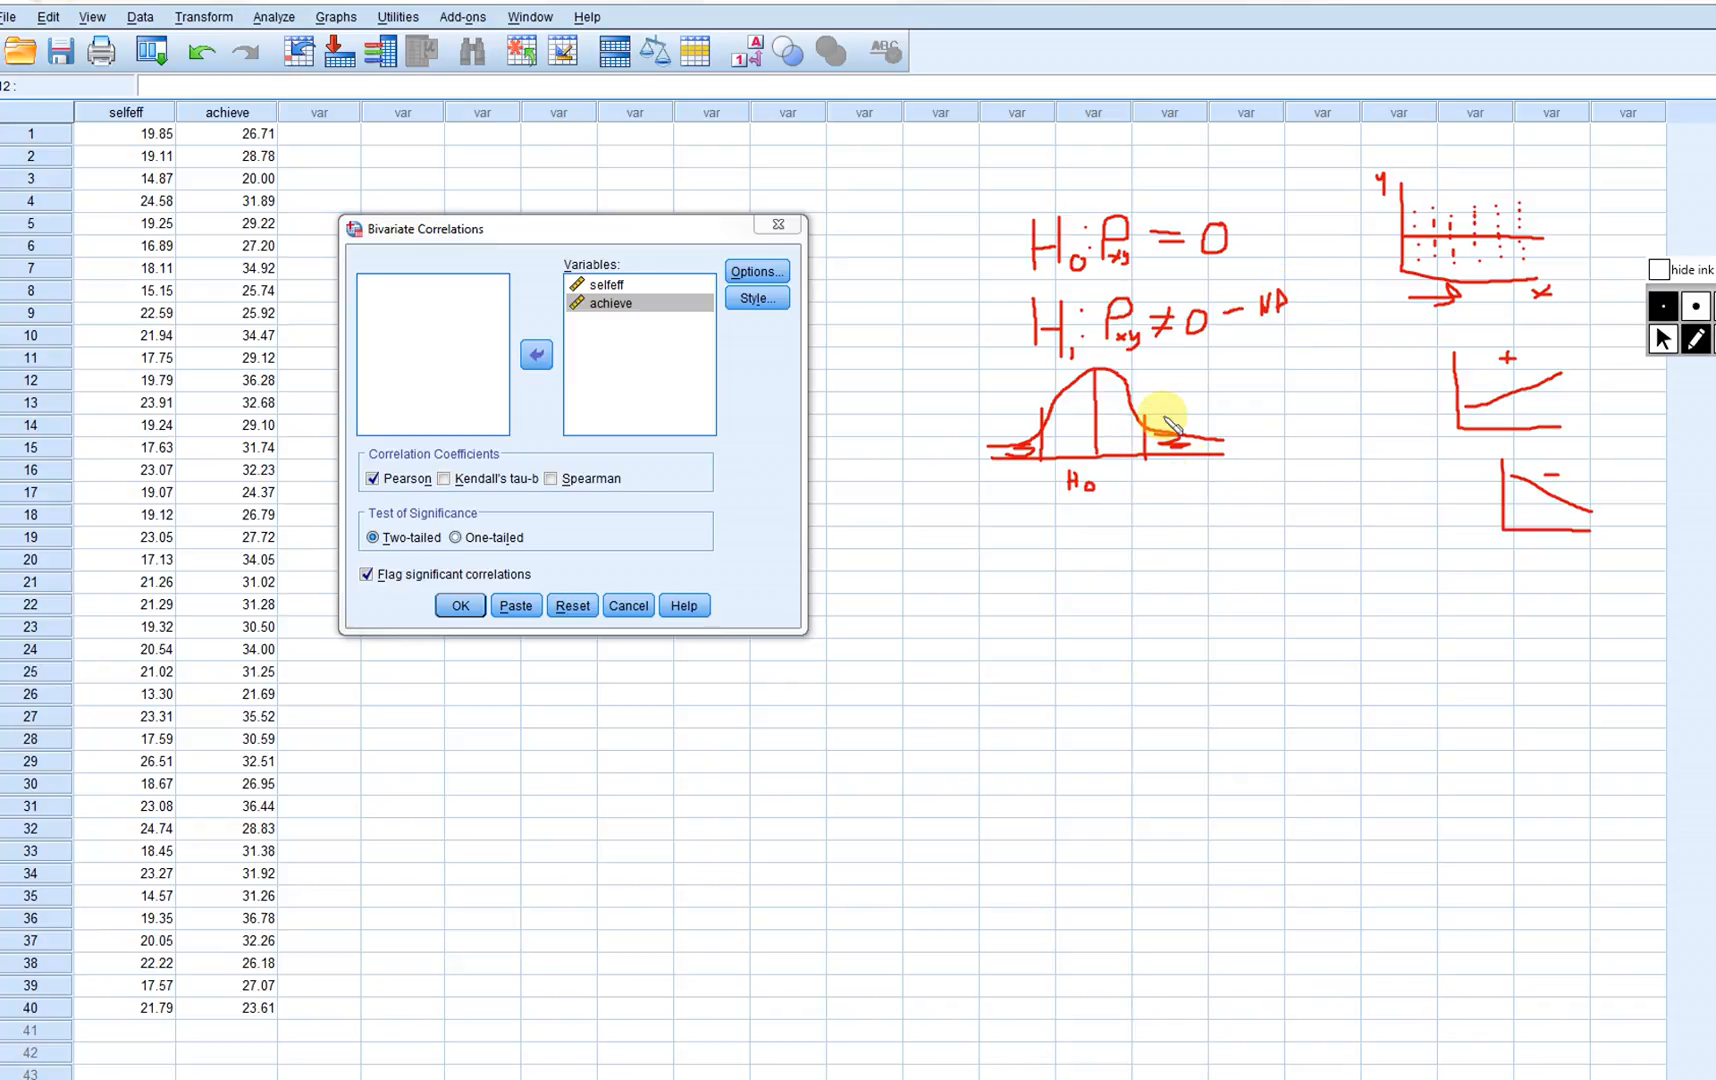
pyautogui.moveTo(1158, 442)
pyautogui.mouseDown()
pyautogui.moveTo(1195, 441)
pyautogui.moveTo(1181, 447)
pyautogui.mouseUp()
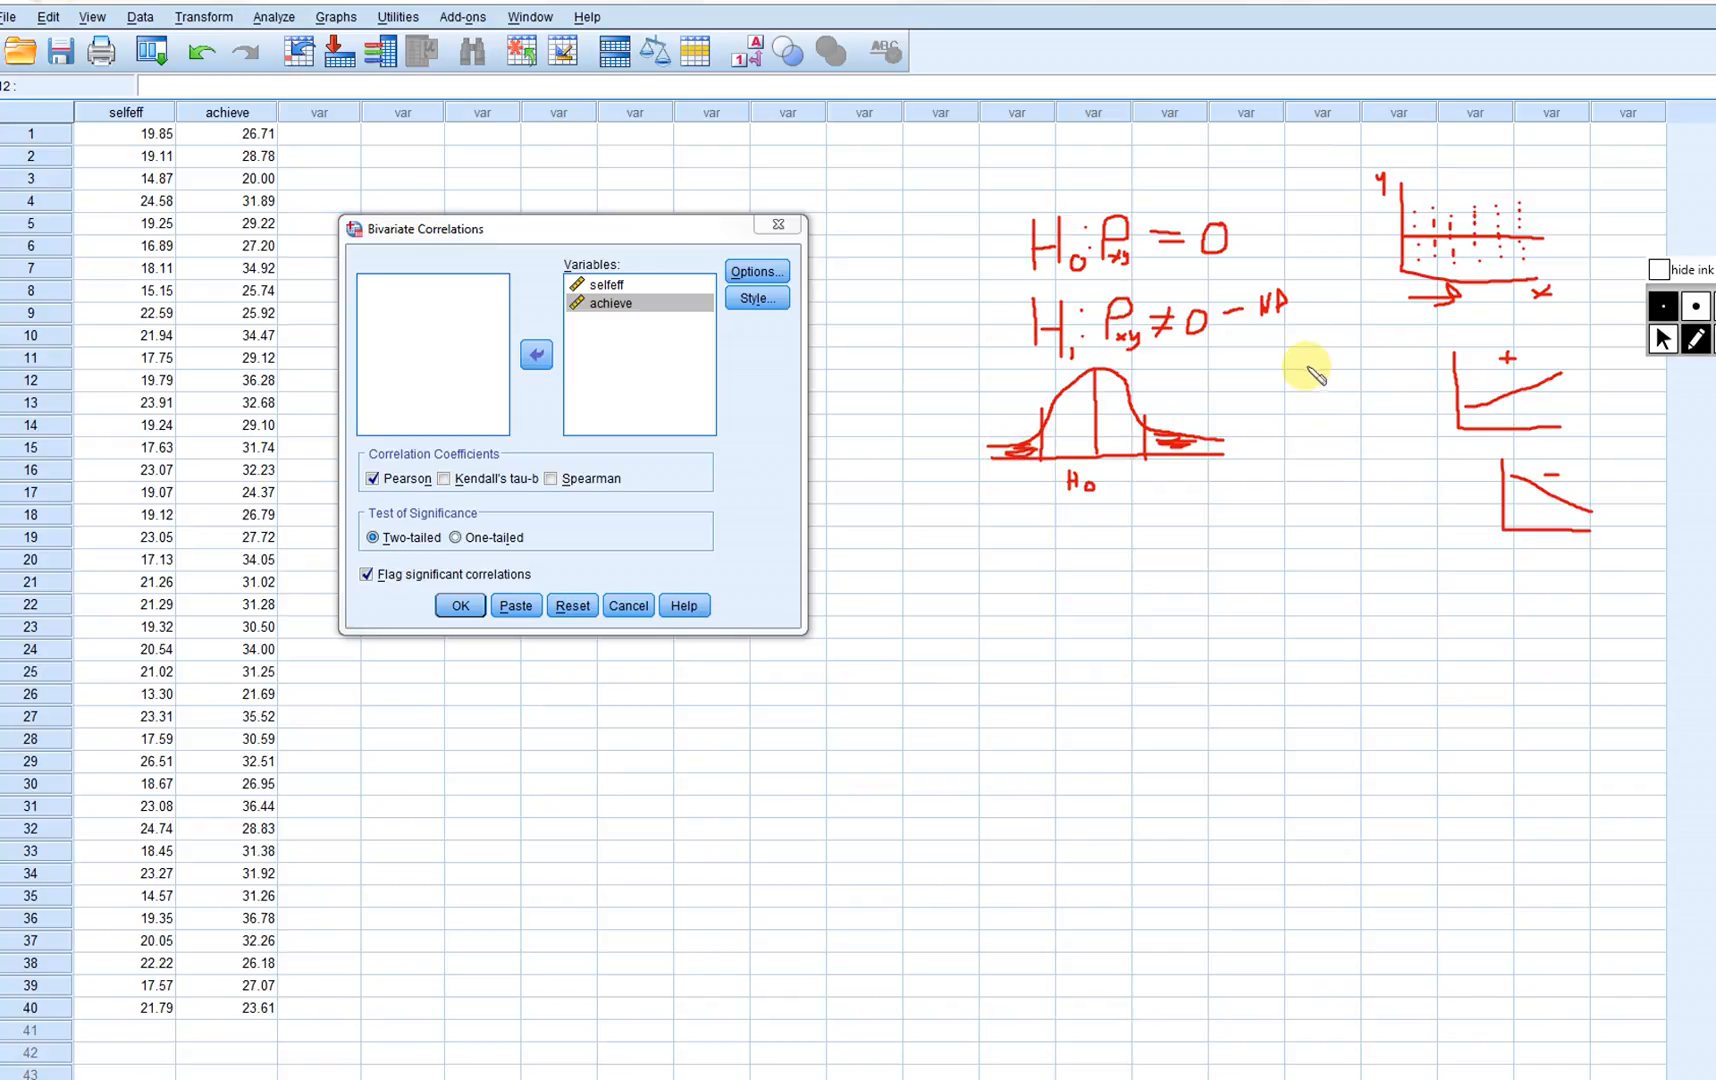
pyautogui.moveTo(1287, 357)
pyautogui.mouseDown()
pyautogui.moveTo(1264, 371)
pyautogui.moveTo(1286, 374)
pyautogui.mouseUp()
pyautogui.click(1328, 364)
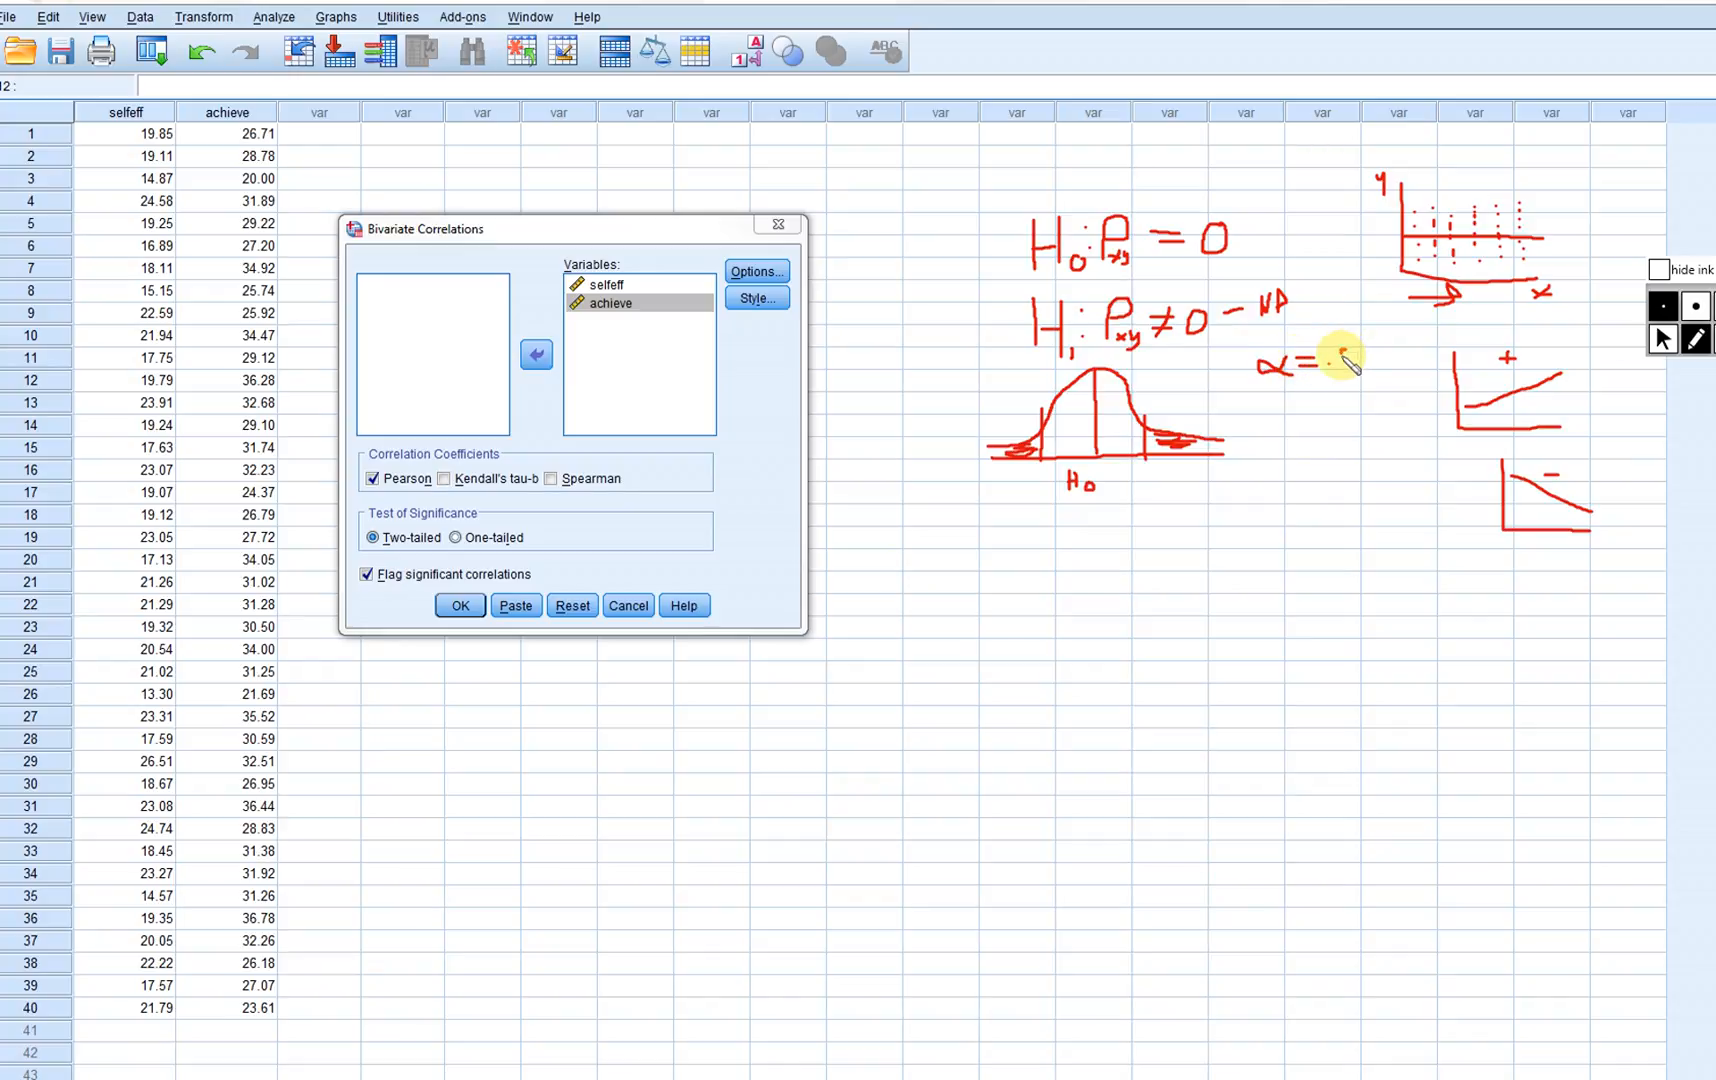
pyautogui.moveTo(1343, 352)
pyautogui.mouseDown()
pyautogui.moveTo(1342, 370)
pyautogui.moveTo(1364, 360)
pyautogui.mouseUp()
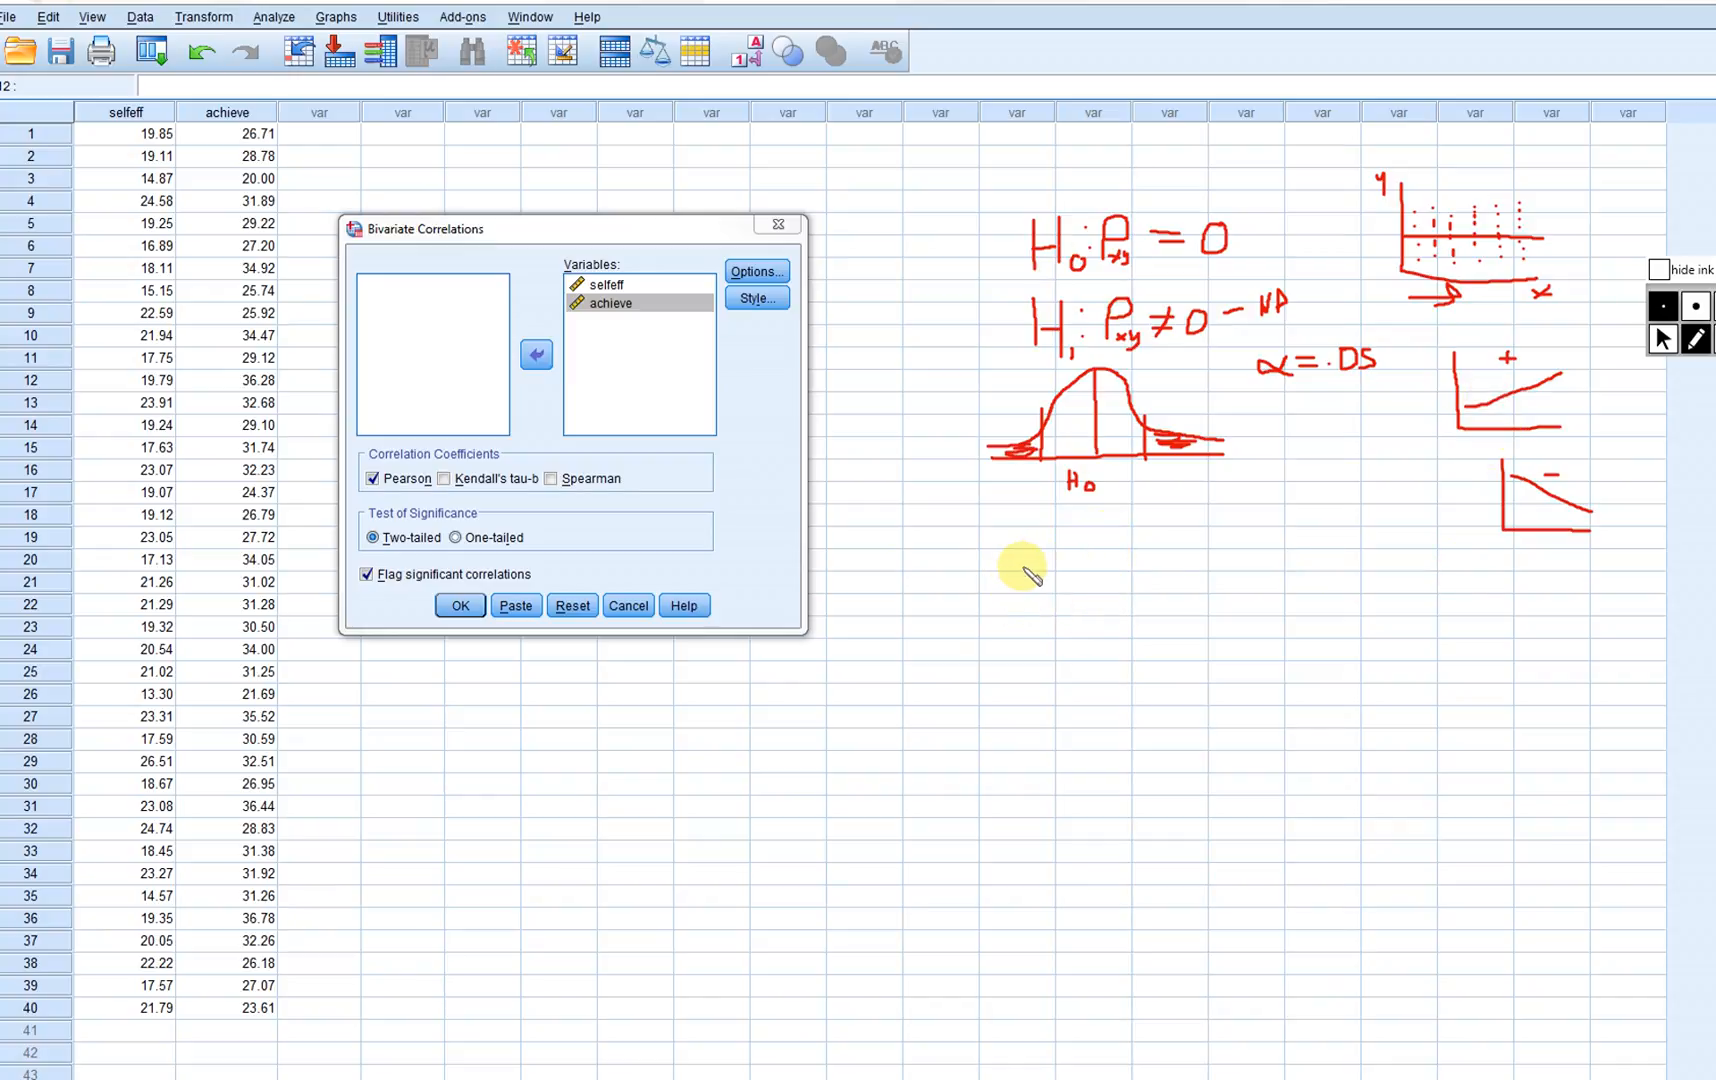
# - Handwrite the directional alternative hypothesis H1: ρxy > 0 below the bell curve
pyautogui.moveTo(1022, 563)
pyautogui.mouseDown()
pyautogui.moveTo(1022, 601)
pyautogui.moveTo(1090, 576)
pyautogui.mouseUp()
pyautogui.click(1062, 563)
pyautogui.click(1062, 597)
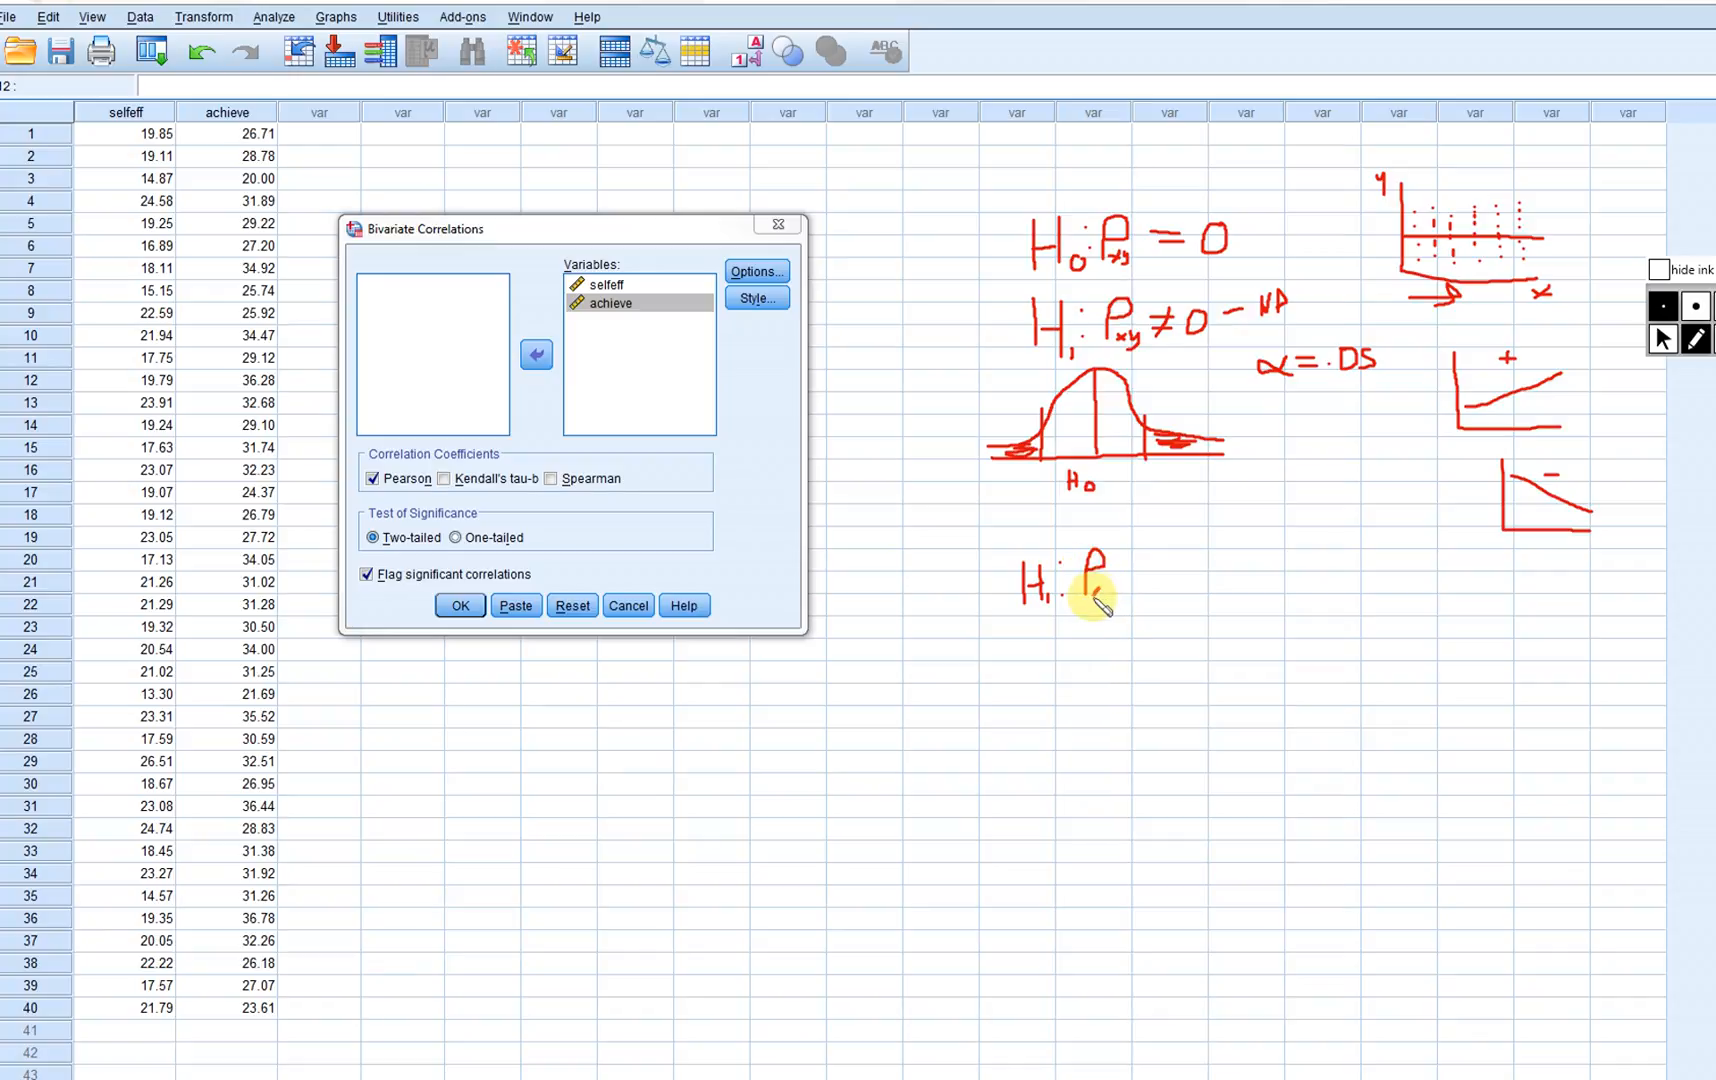
pyautogui.moveTo(1112, 598)
pyautogui.mouseDown()
pyautogui.moveTo(1094, 586)
pyautogui.moveTo(1097, 614)
pyautogui.mouseUp()
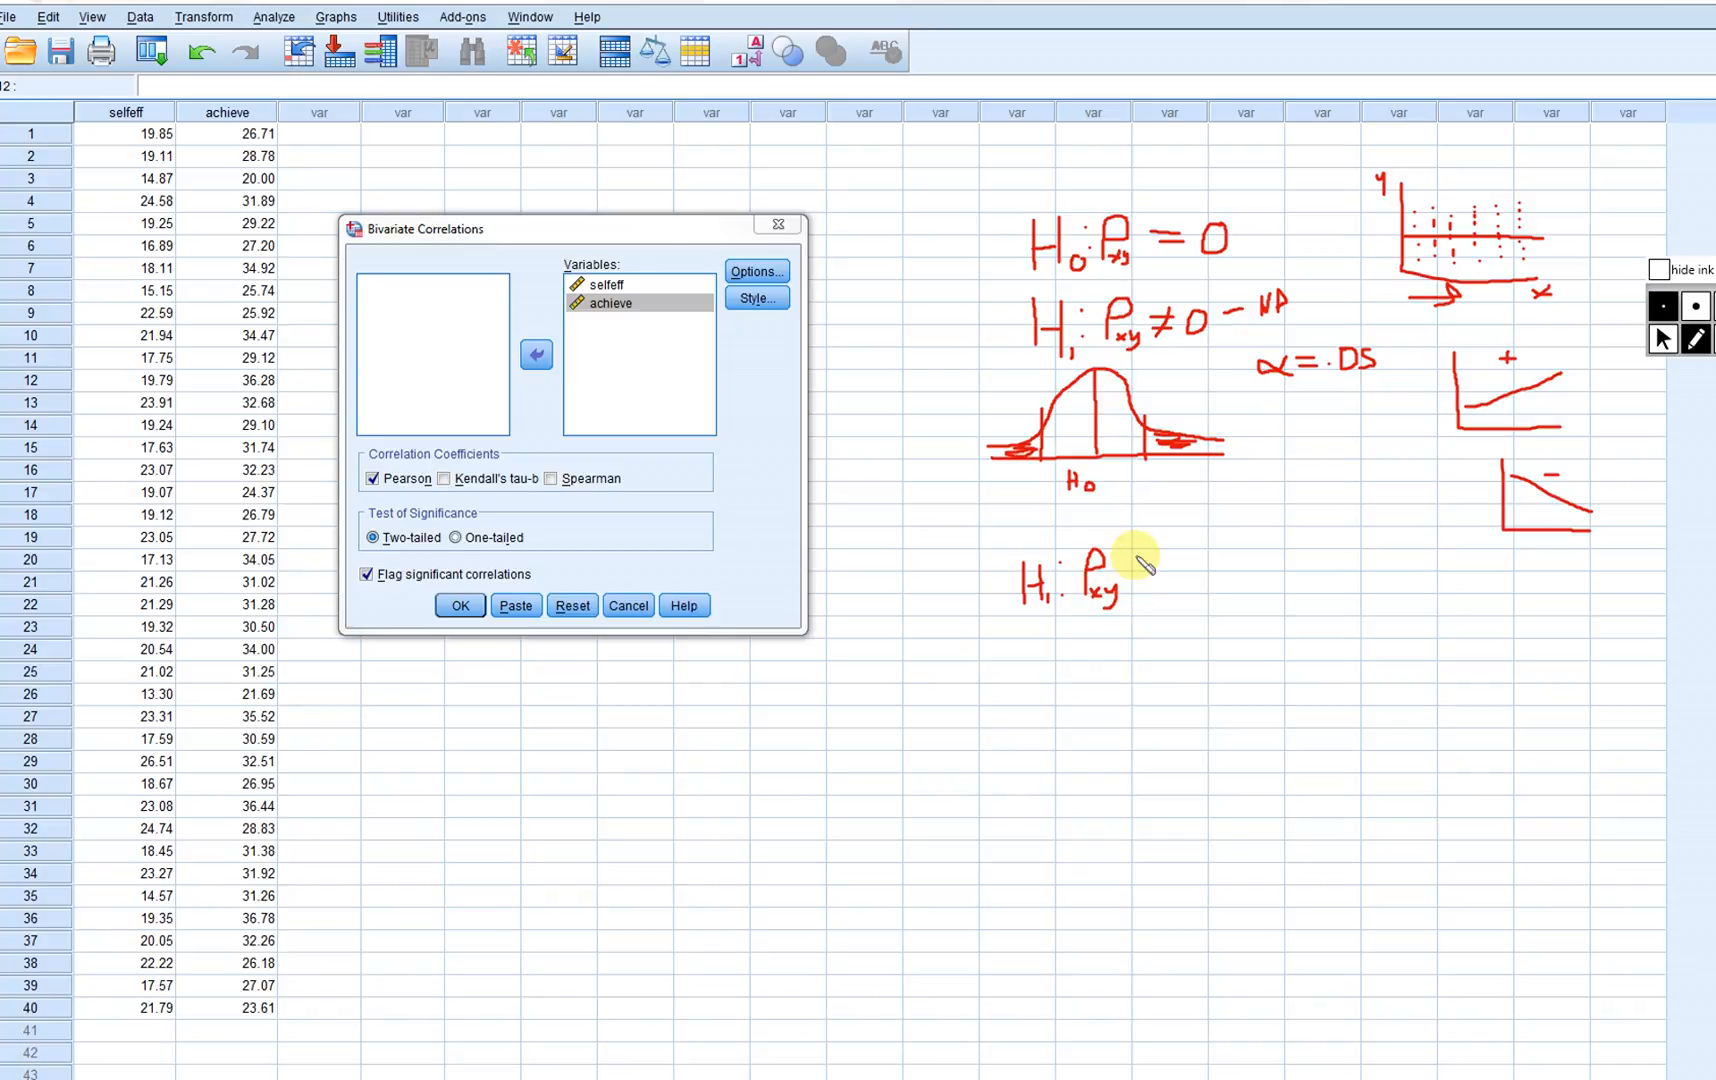
pyautogui.moveTo(1136, 553)
pyautogui.mouseDown()
pyautogui.moveTo(1176, 569)
pyautogui.moveTo(1137, 591)
pyautogui.moveTo(1222, 567)
pyautogui.mouseUp()
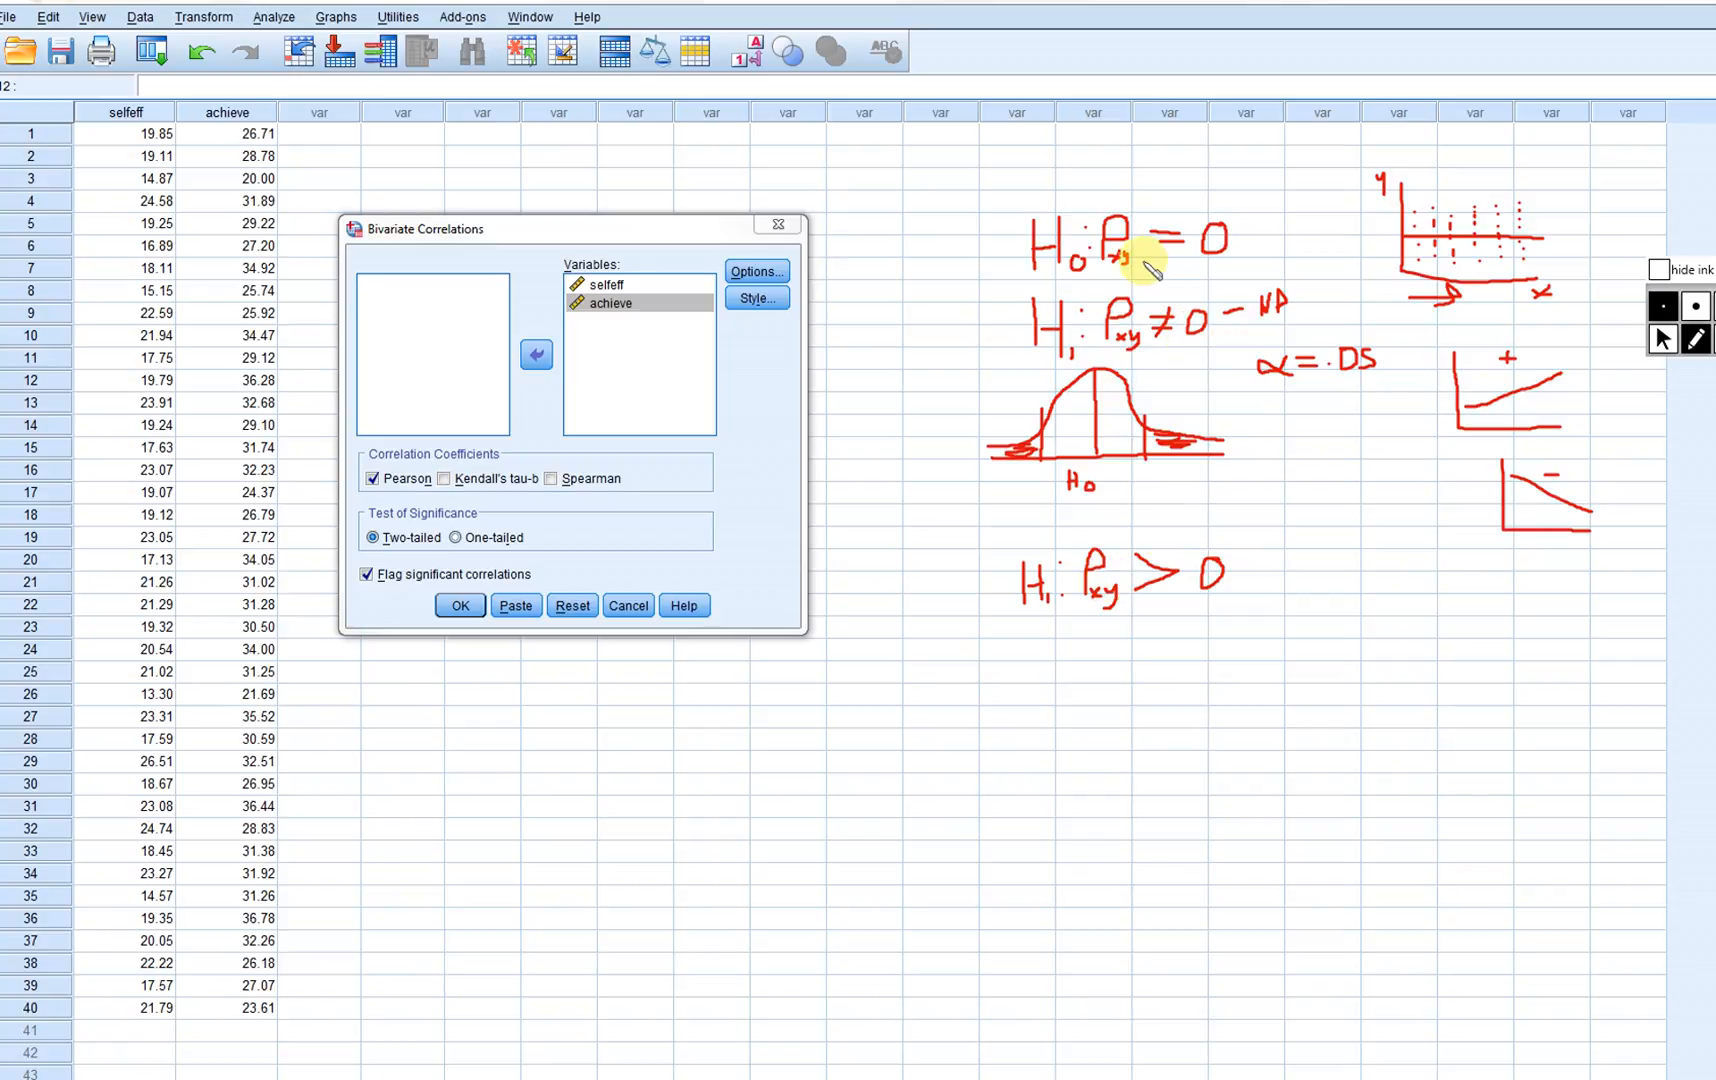
pyautogui.moveTo(1136, 592); pyautogui.dragTo(1175, 568)
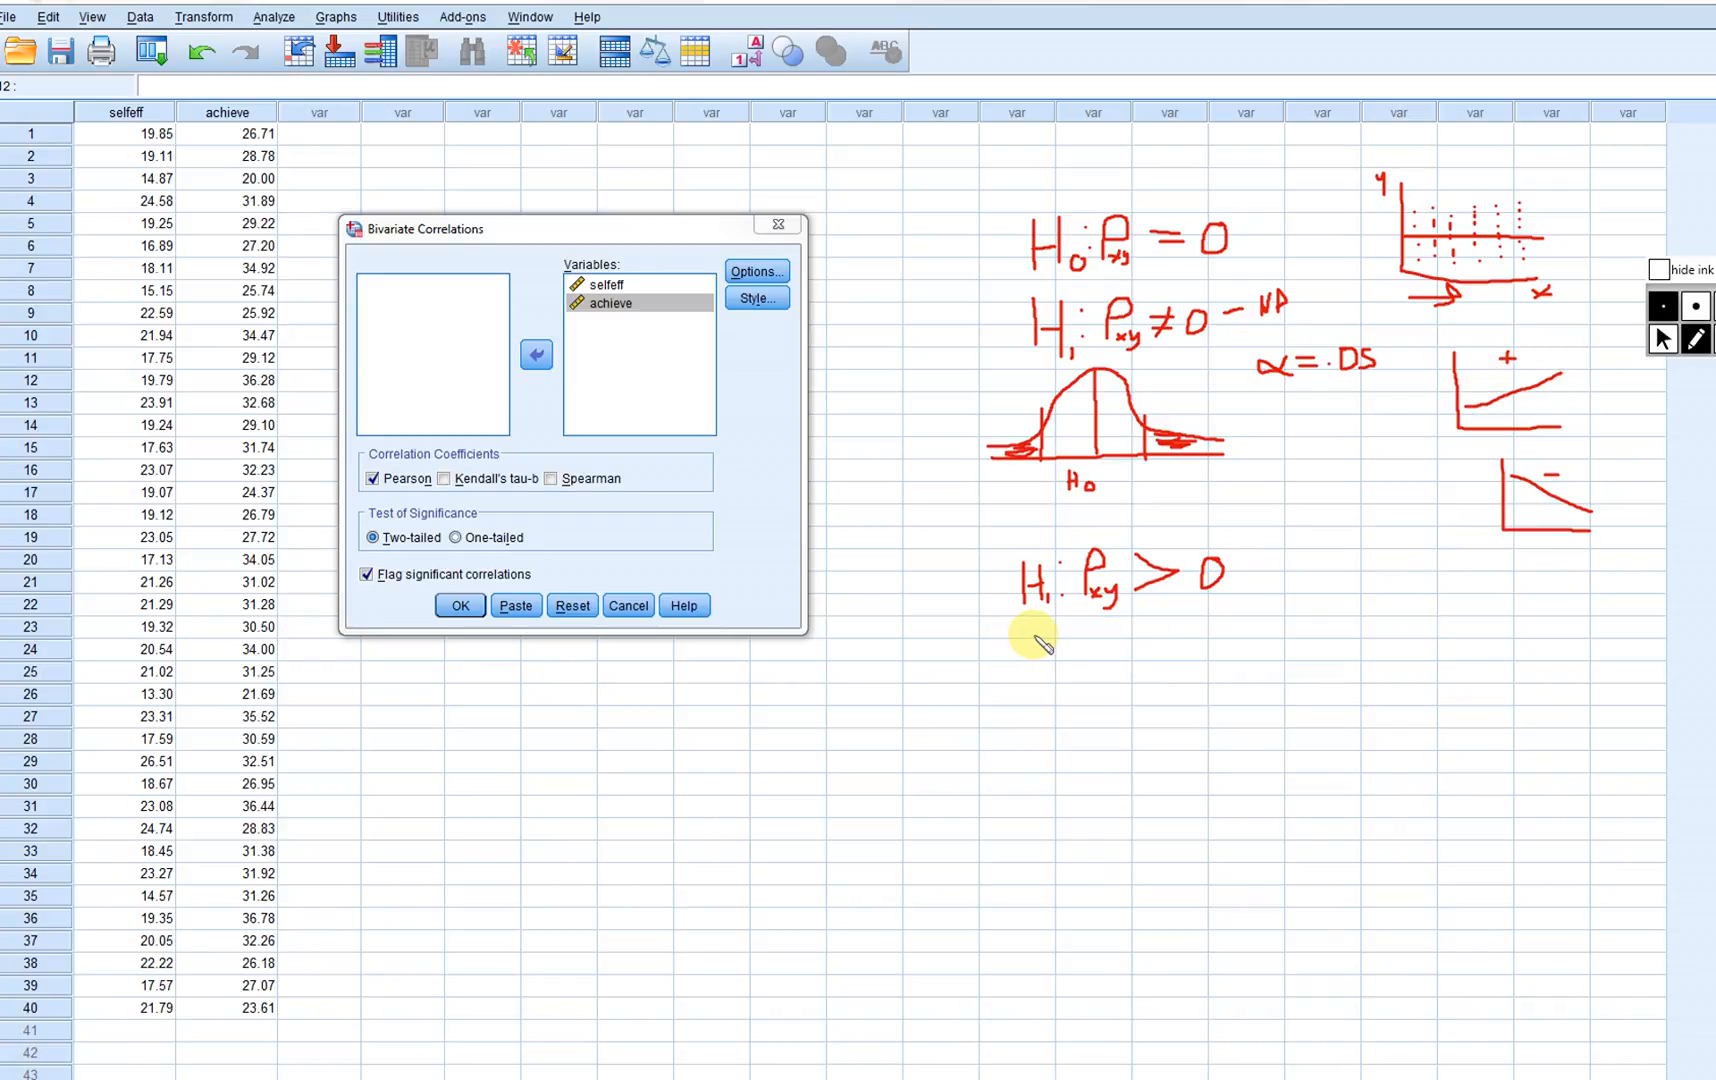
# - Handwrite the opposite directional hypothesis H1: ρxy < 0 below H1: ρxy > 0
pyautogui.moveTo(1034, 636); pyautogui.dragTo(1047, 666)
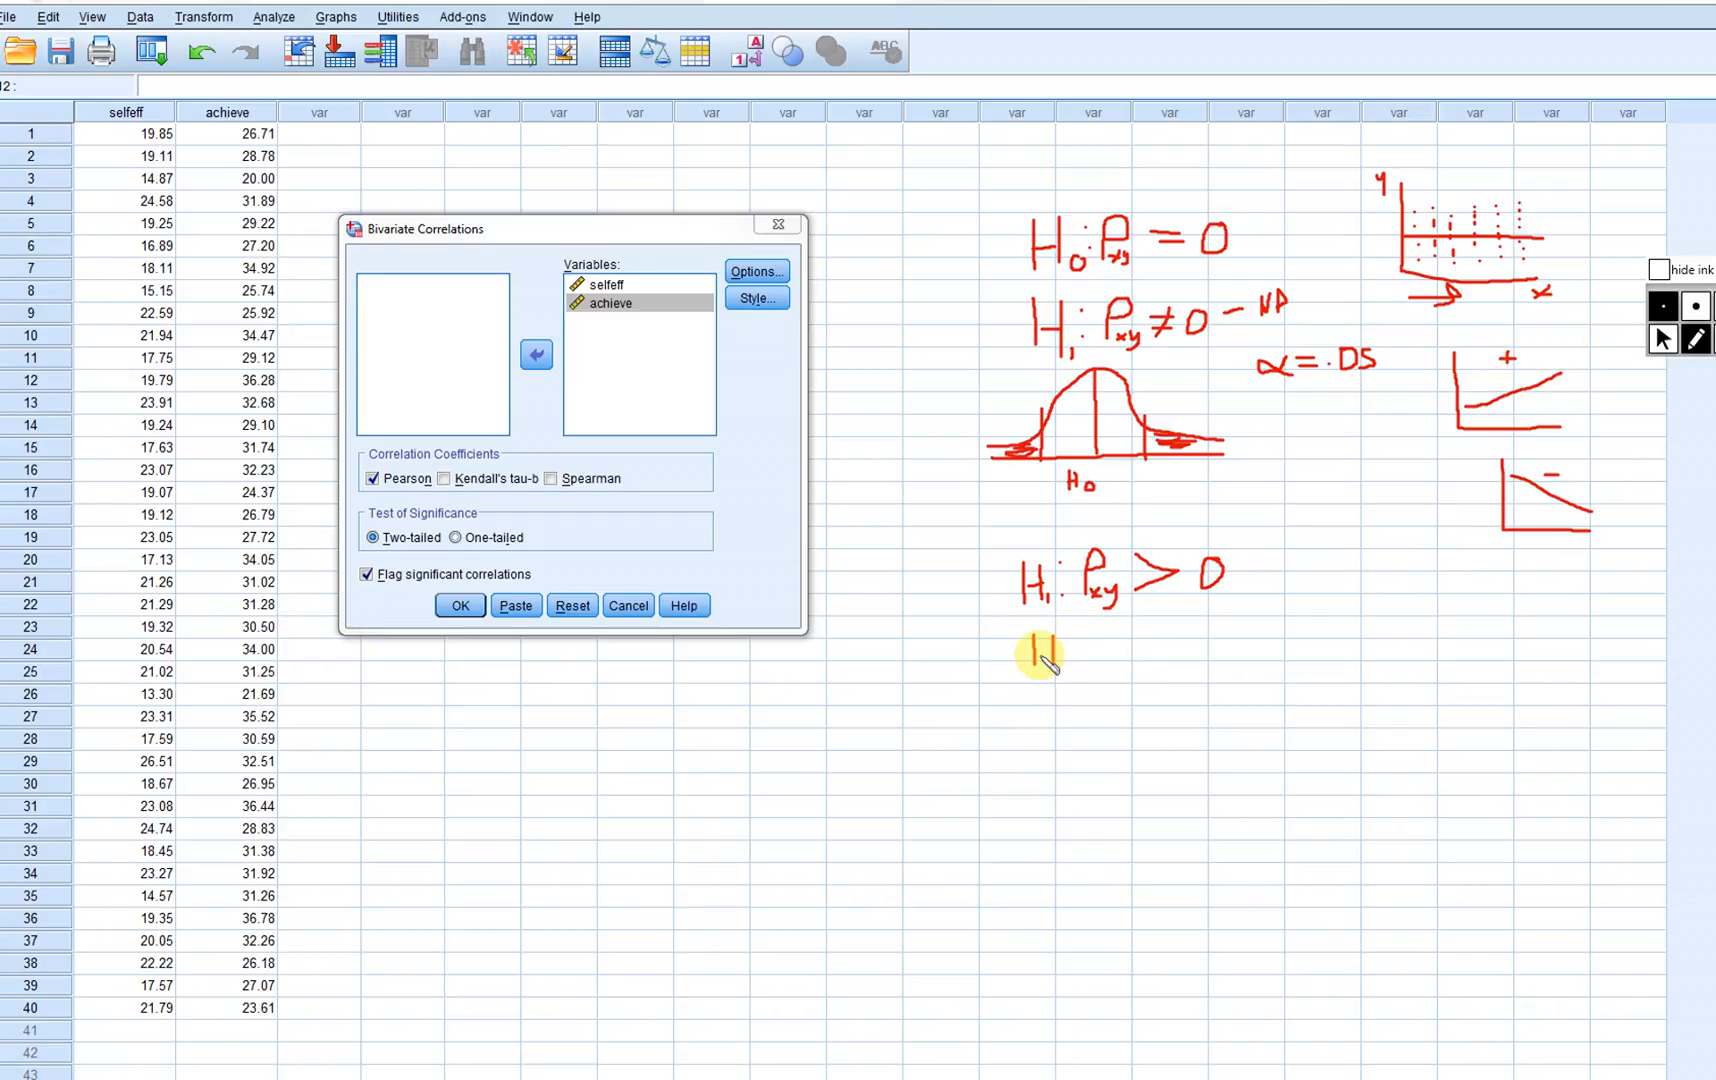
pyautogui.click(1078, 634)
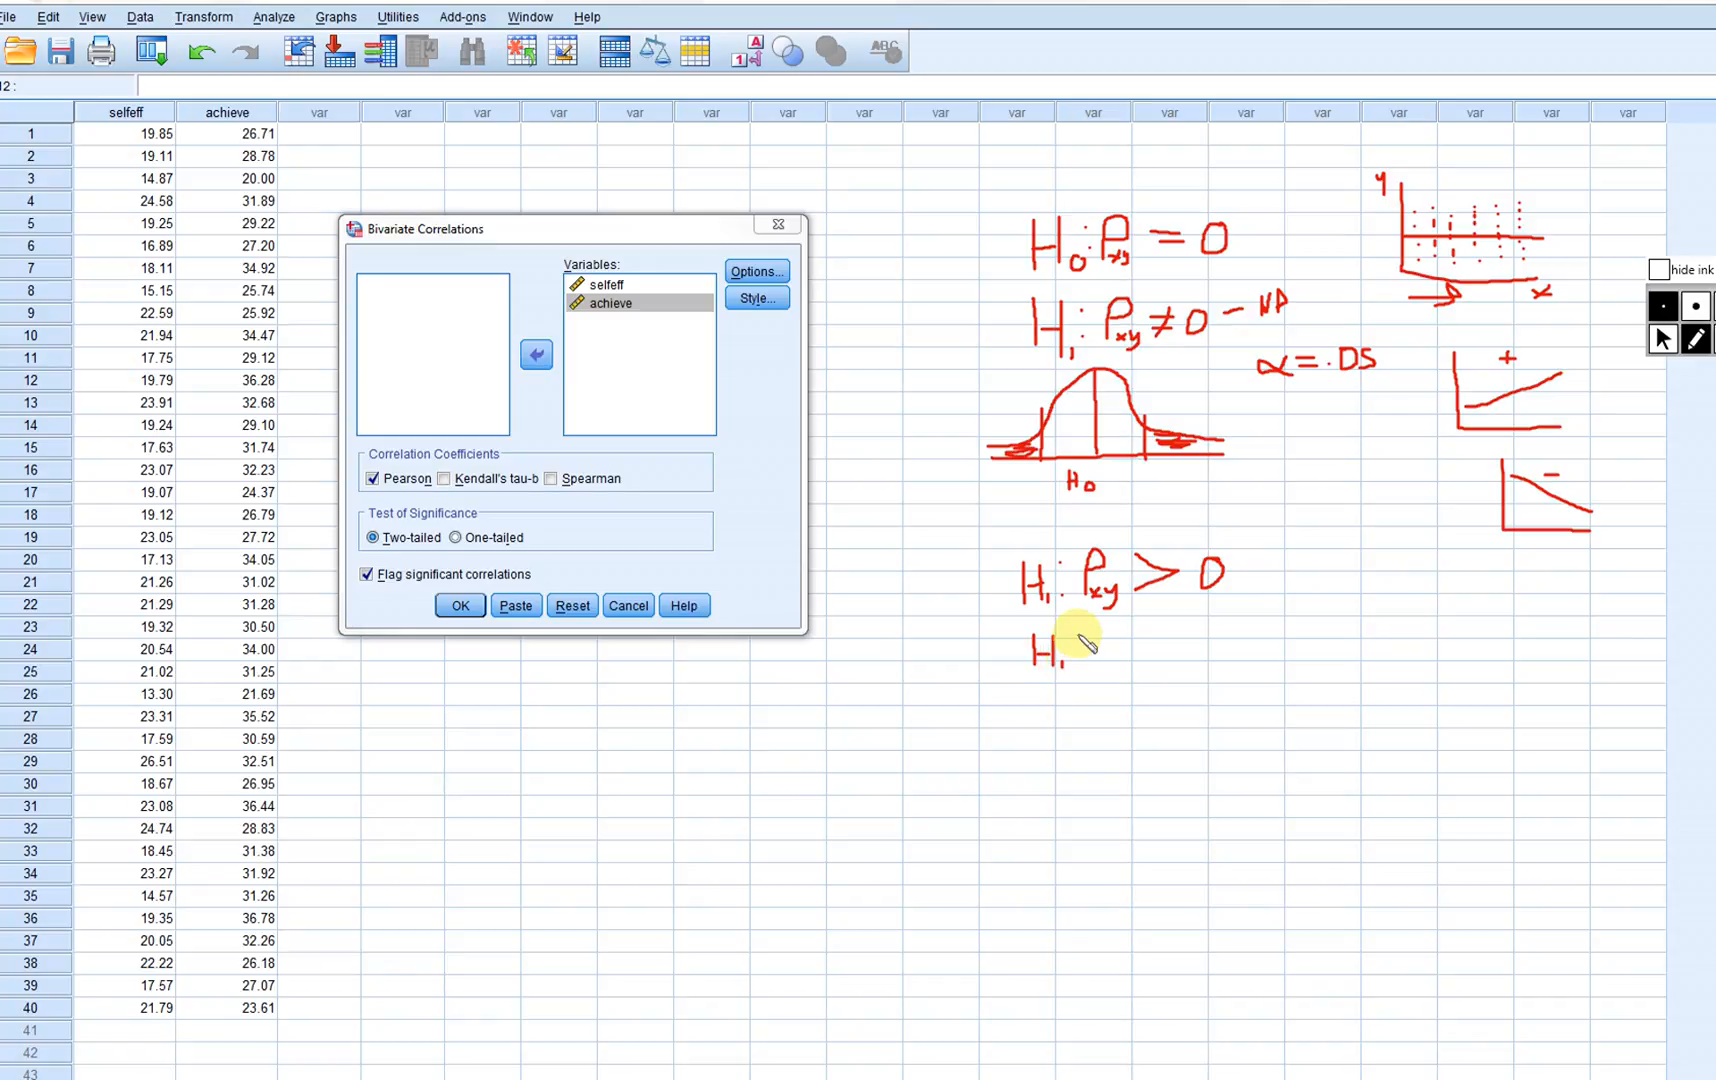
pyautogui.click(1078, 653)
pyautogui.moveTo(1104, 660)
pyautogui.mouseDown()
pyautogui.moveTo(1114, 632)
pyautogui.moveTo(1118, 647)
pyautogui.mouseUp()
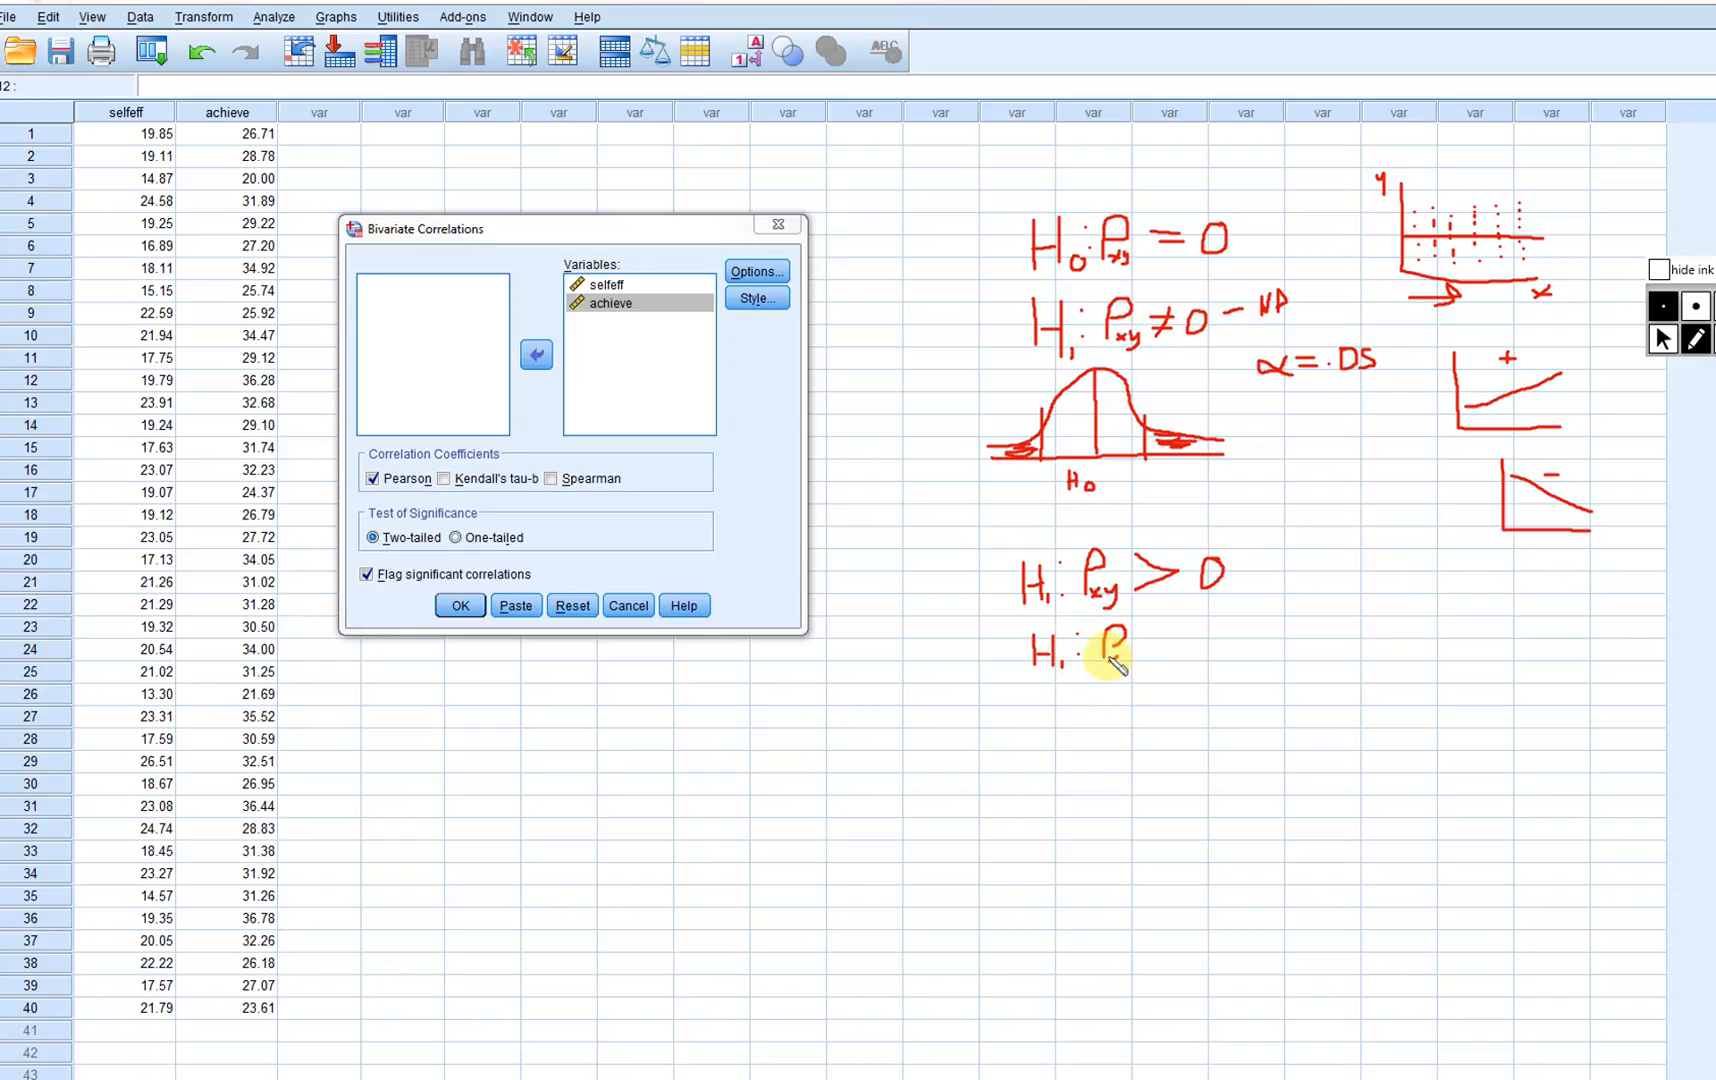
pyautogui.moveTo(1122, 651); pyautogui.dragTo(1128, 661)
pyautogui.moveTo(1135, 650)
pyautogui.mouseDown()
pyautogui.moveTo(1125, 672)
pyautogui.moveTo(1190, 615)
pyautogui.mouseUp()
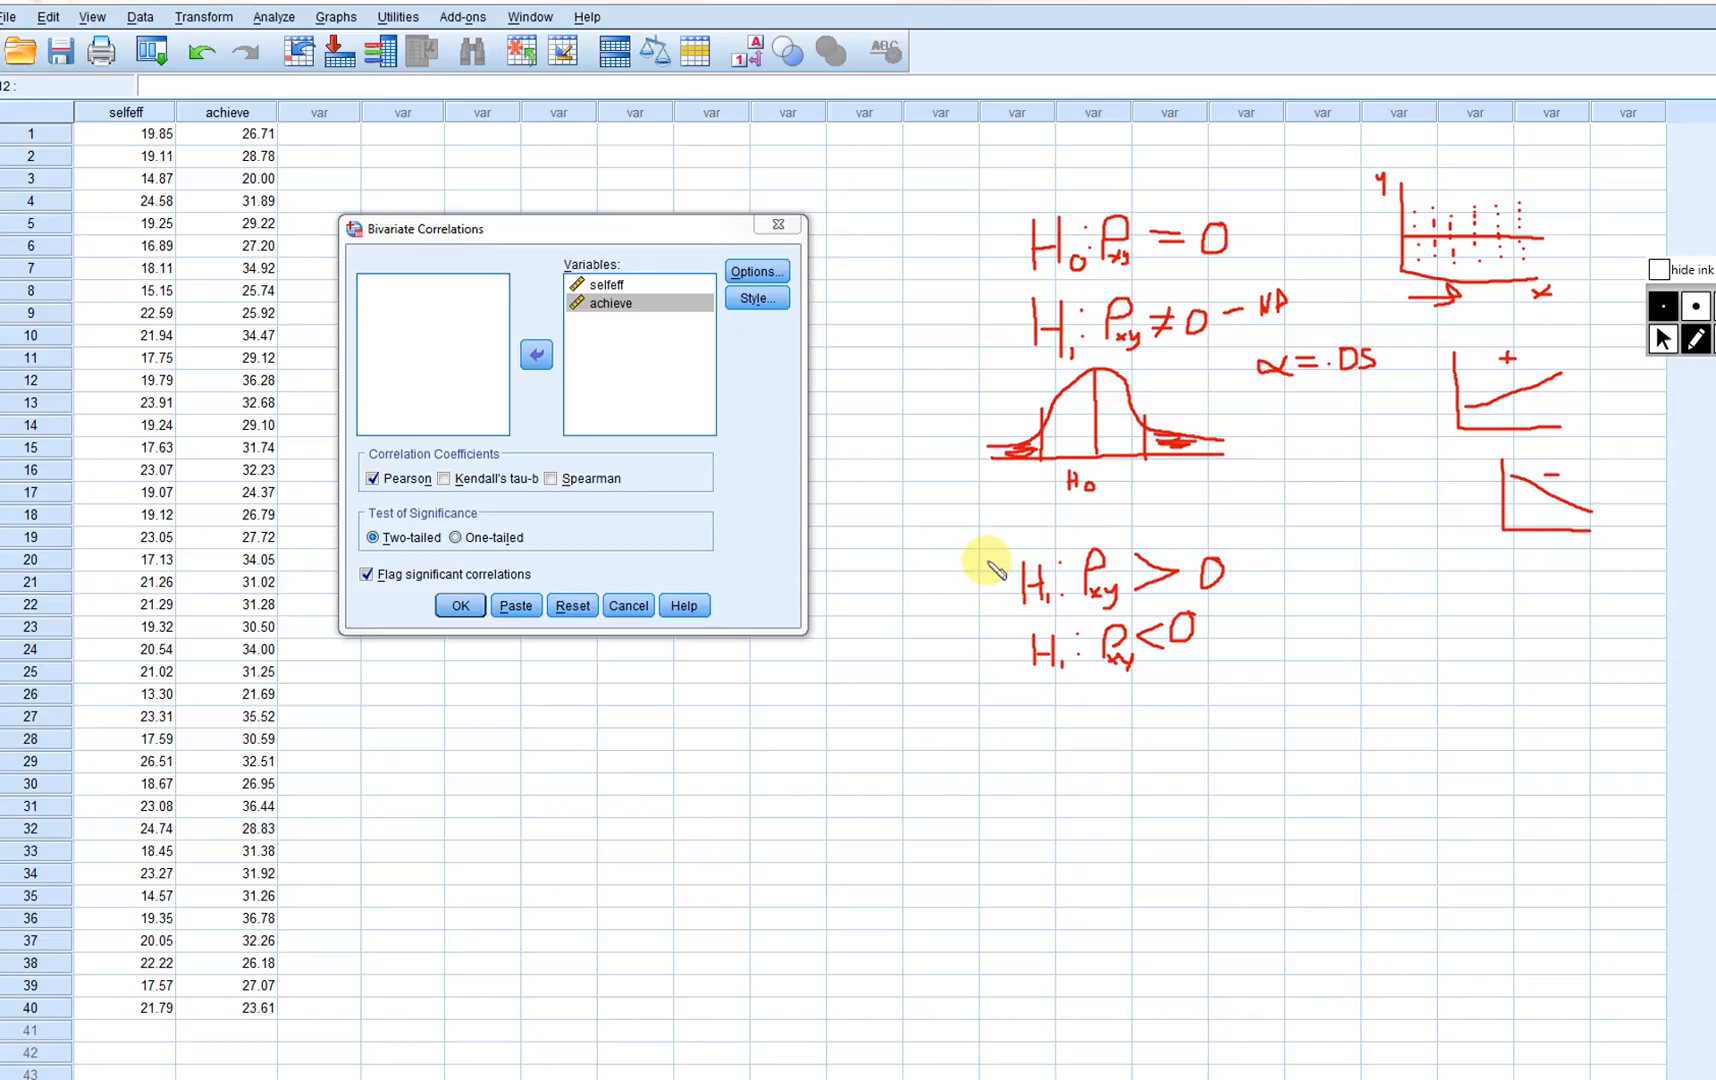
# - Tick H1: ρxy > 0 and draw a bell curve beside it with a cutoff and a shaded right tail
pyautogui.moveTo(988, 562); pyautogui.dragTo(994, 546)
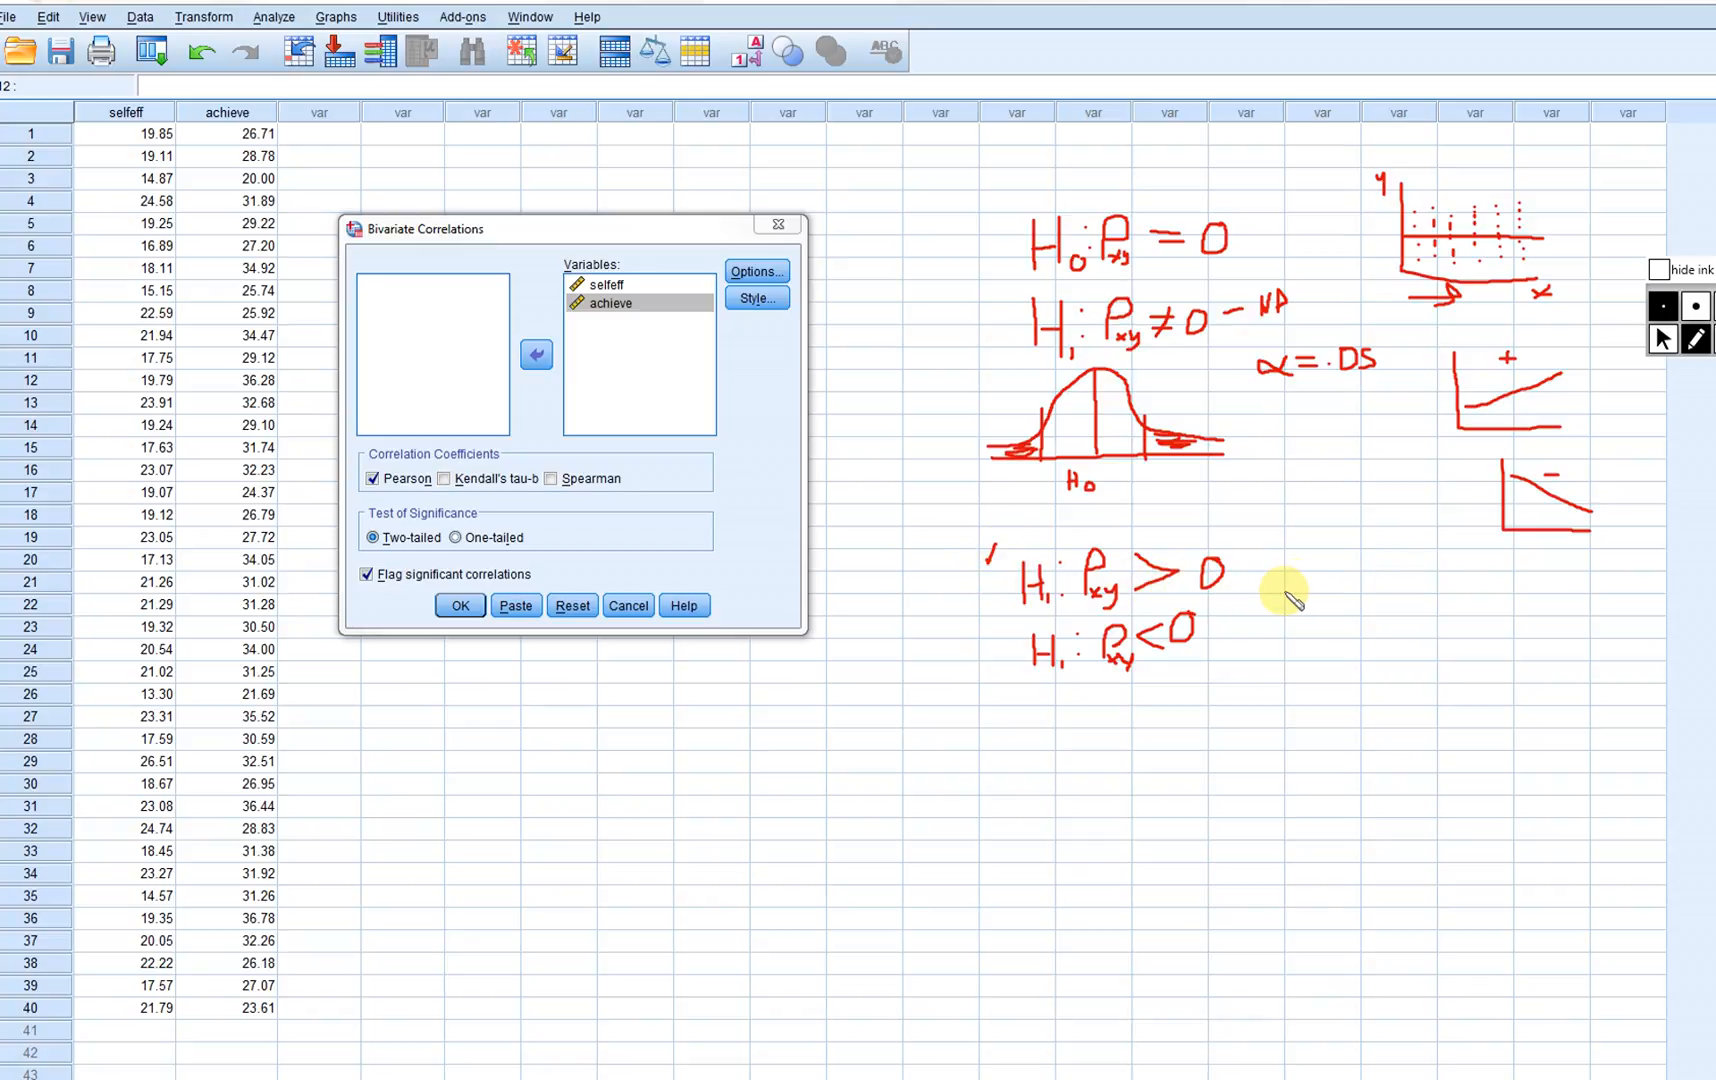
pyautogui.moveTo(1285, 590); pyautogui.dragTo(1430, 590)
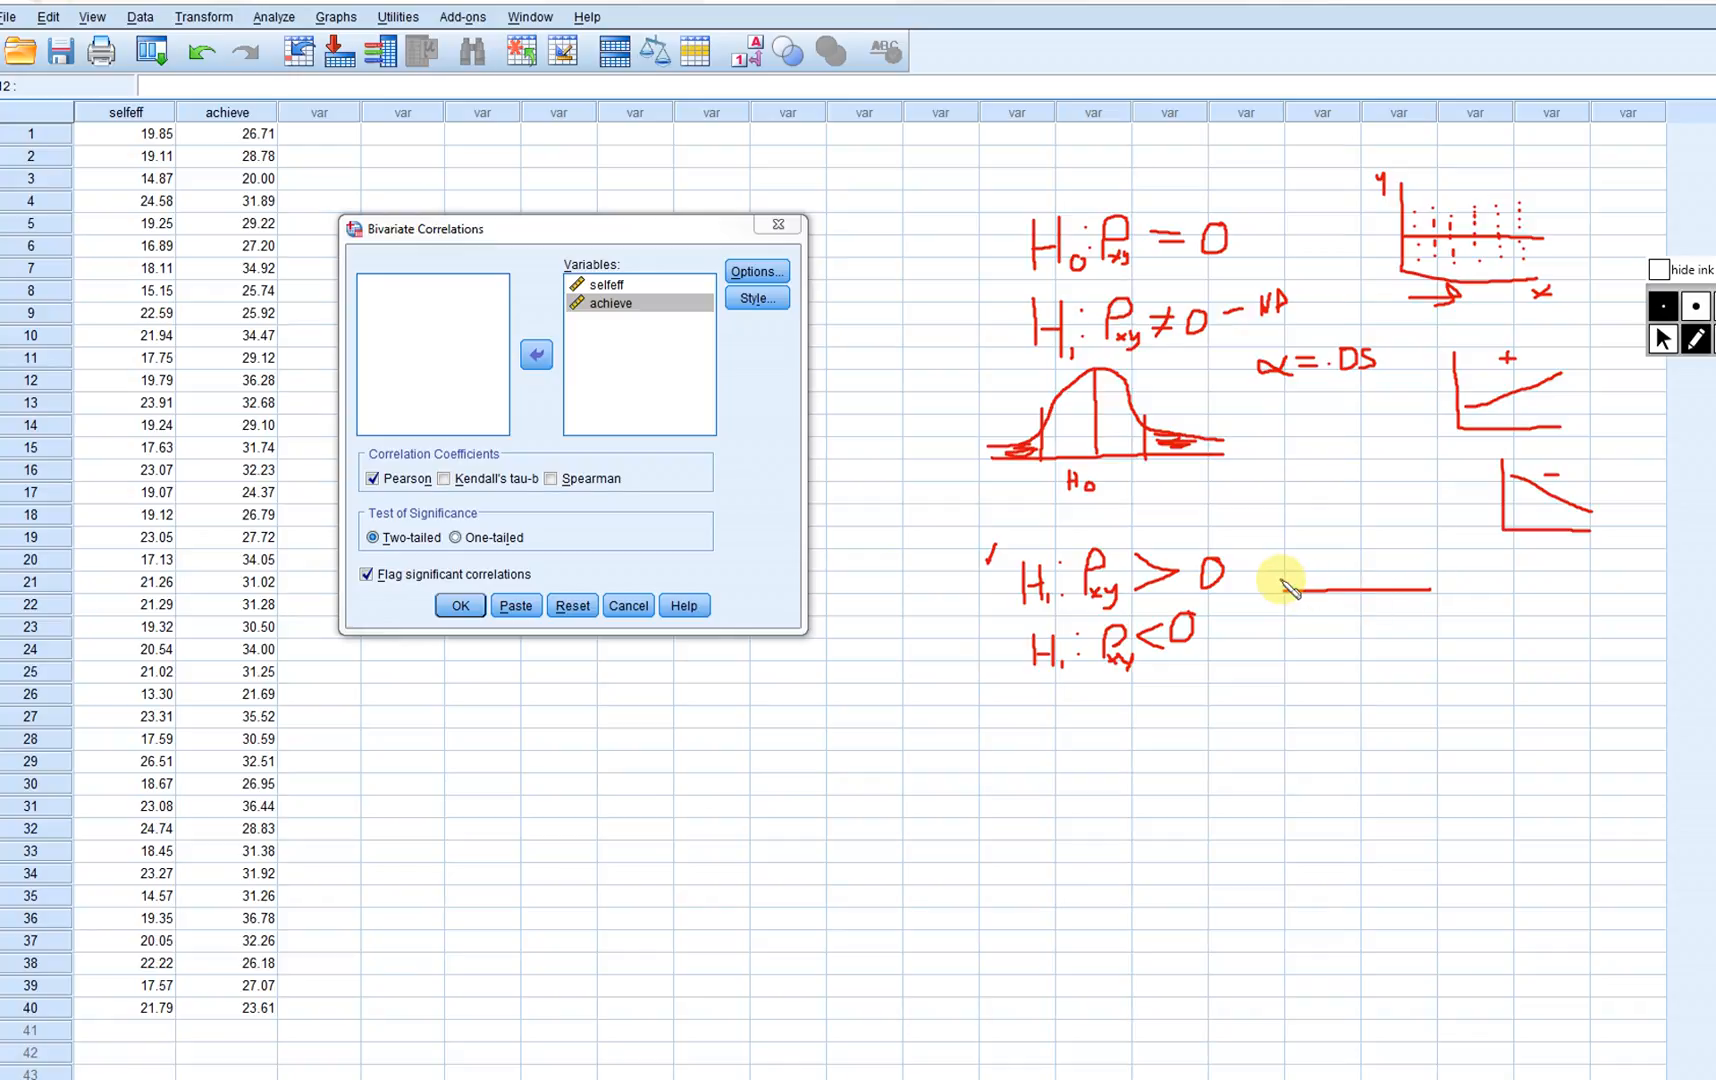
pyautogui.moveTo(1285, 585)
pyautogui.mouseDown()
pyautogui.moveTo(1318, 512)
pyautogui.moveTo(1405, 572)
pyautogui.moveTo(1386, 555)
pyautogui.moveTo(1386, 592)
pyautogui.mouseUp()
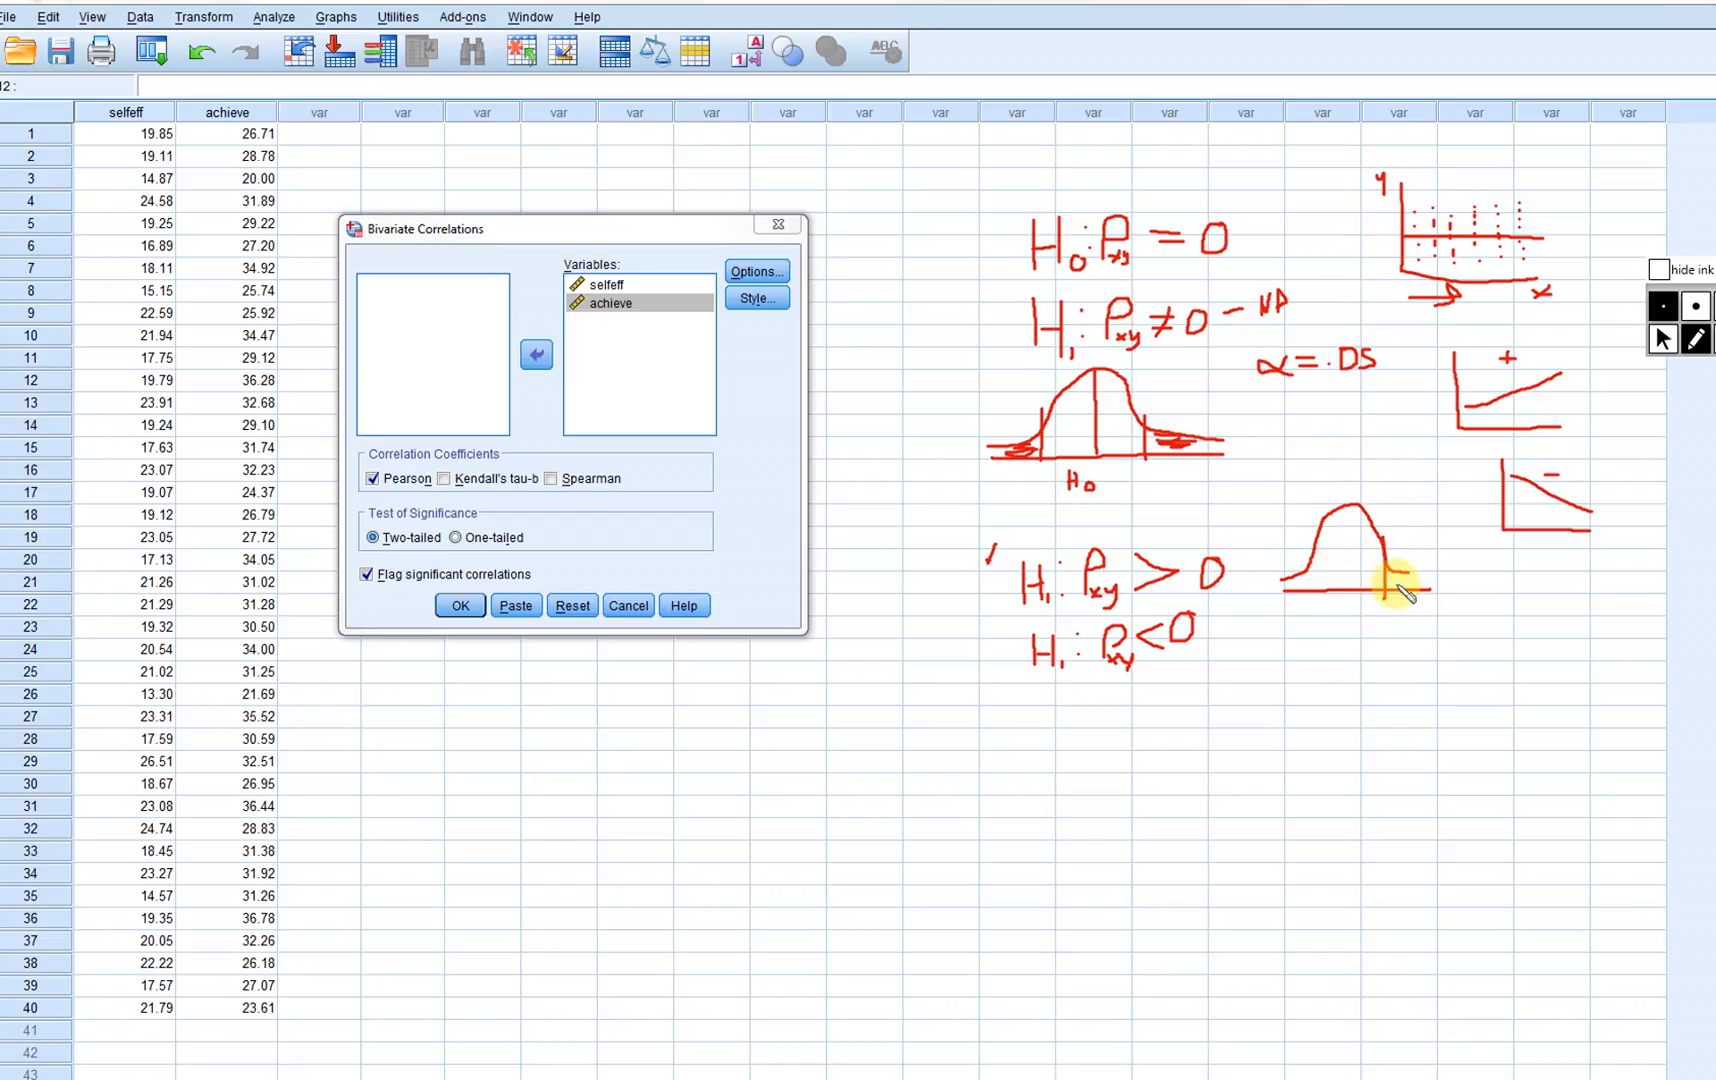
pyautogui.moveTo(1408, 576); pyautogui.dragTo(1393, 583)
pyautogui.moveTo(1397, 584); pyautogui.dragTo(1394, 579)
# - Draw a second bell curve beside H1: ρxy < 0 with a cutoff and a shaded left tail
pyautogui.click(1280, 683)
pyautogui.moveTo(1282, 682); pyautogui.dragTo(1405, 672)
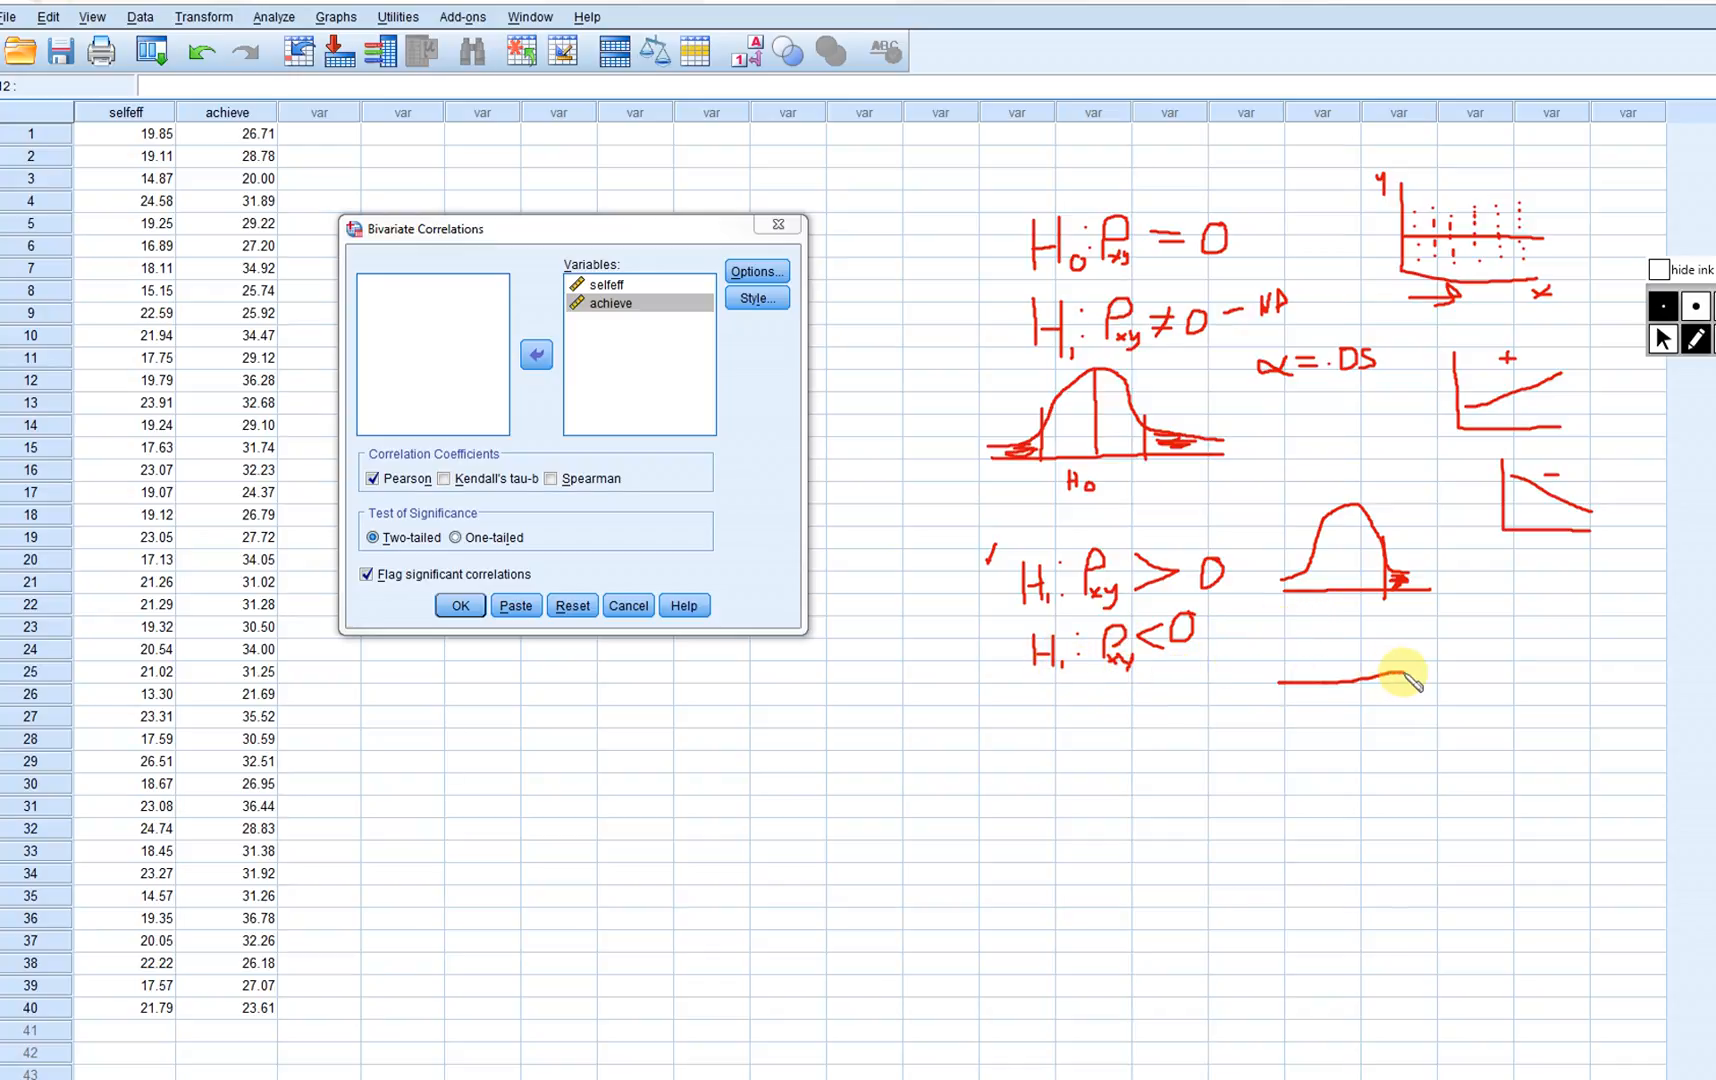
pyautogui.moveTo(1280, 671)
pyautogui.mouseDown()
pyautogui.moveTo(1325, 612)
pyautogui.moveTo(1395, 663)
pyautogui.mouseUp()
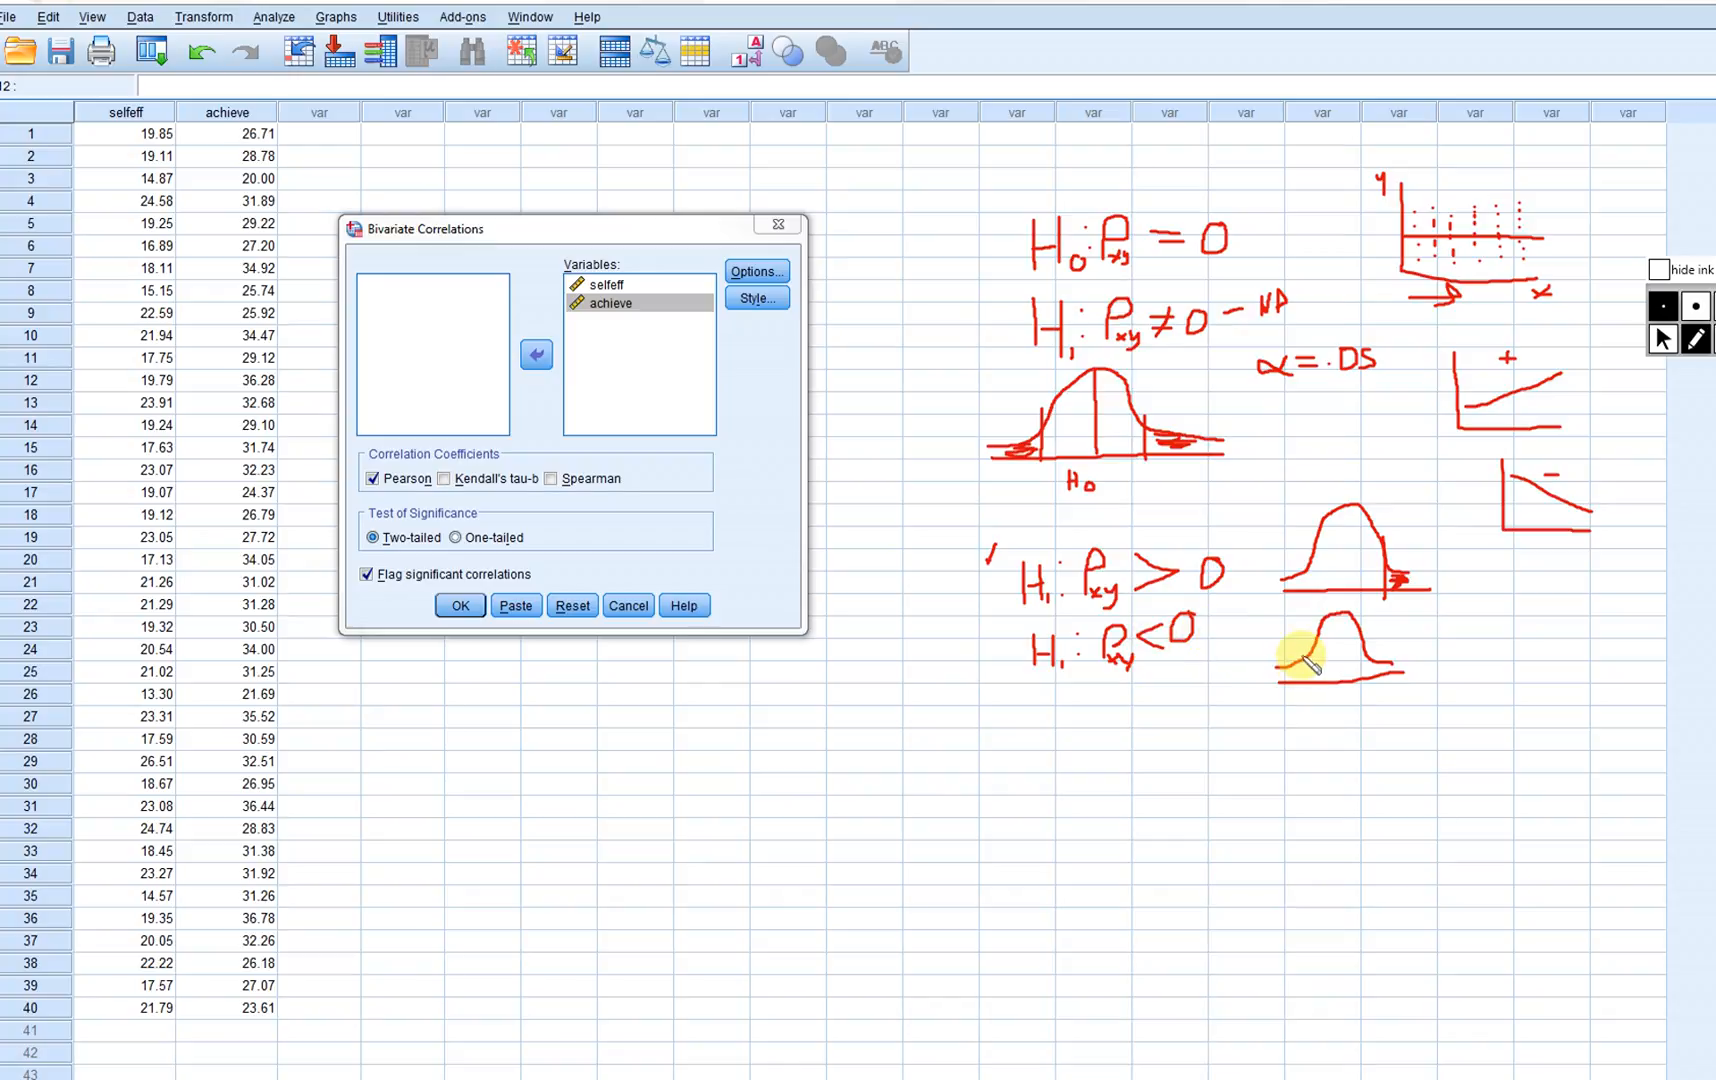
pyautogui.moveTo(1301, 650); pyautogui.dragTo(1301, 690)
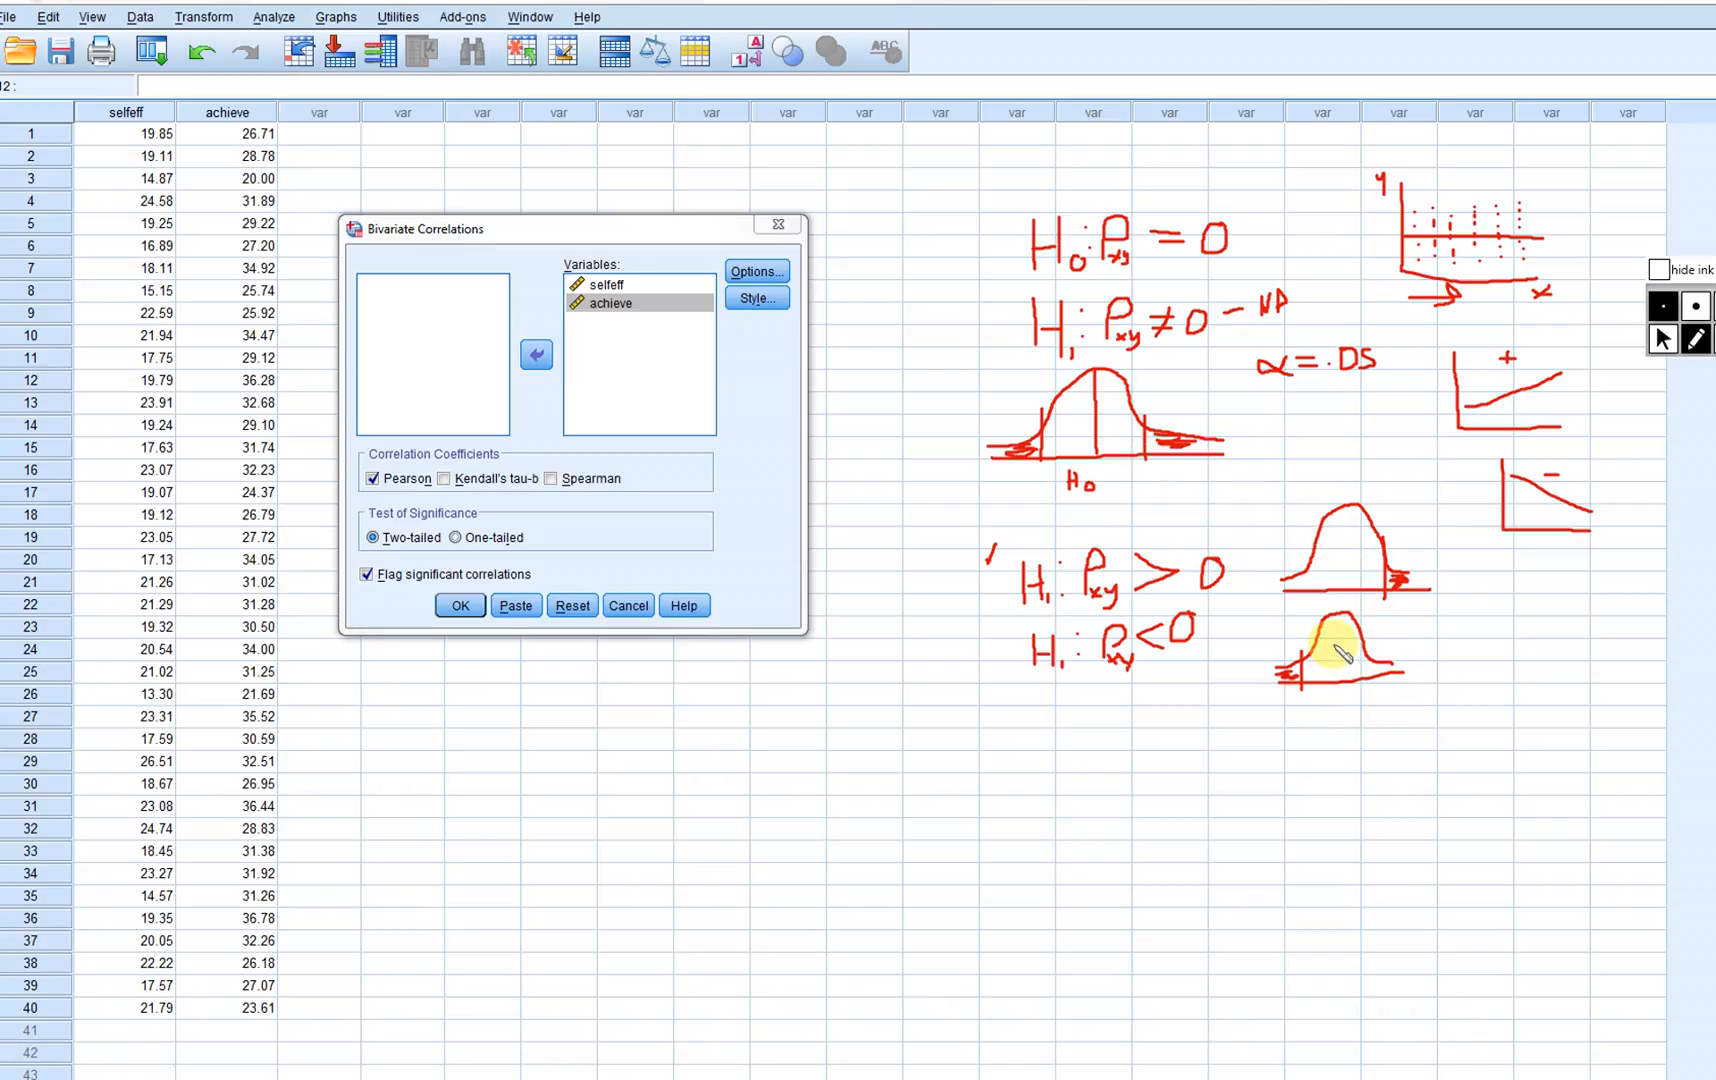
# - Hatch the central non-rejection region of all three bell curves
pyautogui.moveTo(1328, 664)
pyautogui.mouseDown()
pyautogui.moveTo(1357, 646)
pyautogui.moveTo(1337, 668)
pyautogui.mouseUp()
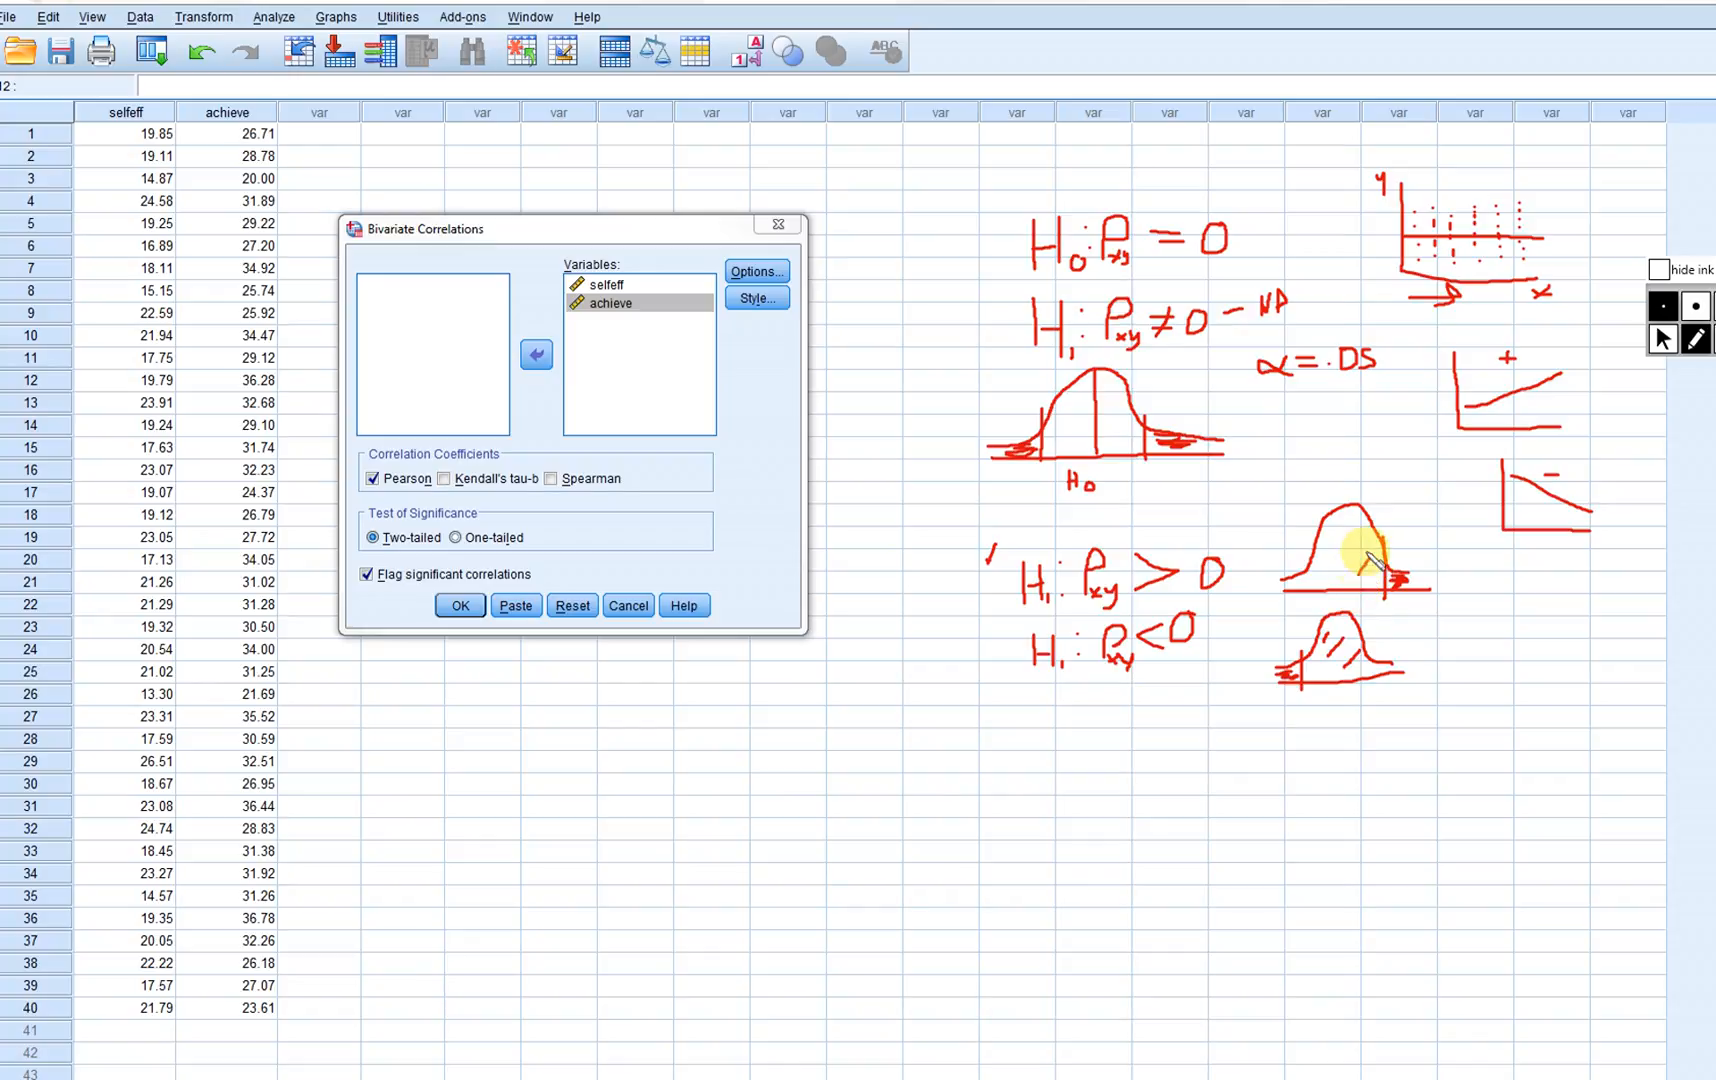
pyautogui.moveTo(1354, 556)
pyautogui.mouseDown()
pyautogui.moveTo(1371, 536)
pyautogui.moveTo(1346, 534)
pyautogui.mouseUp()
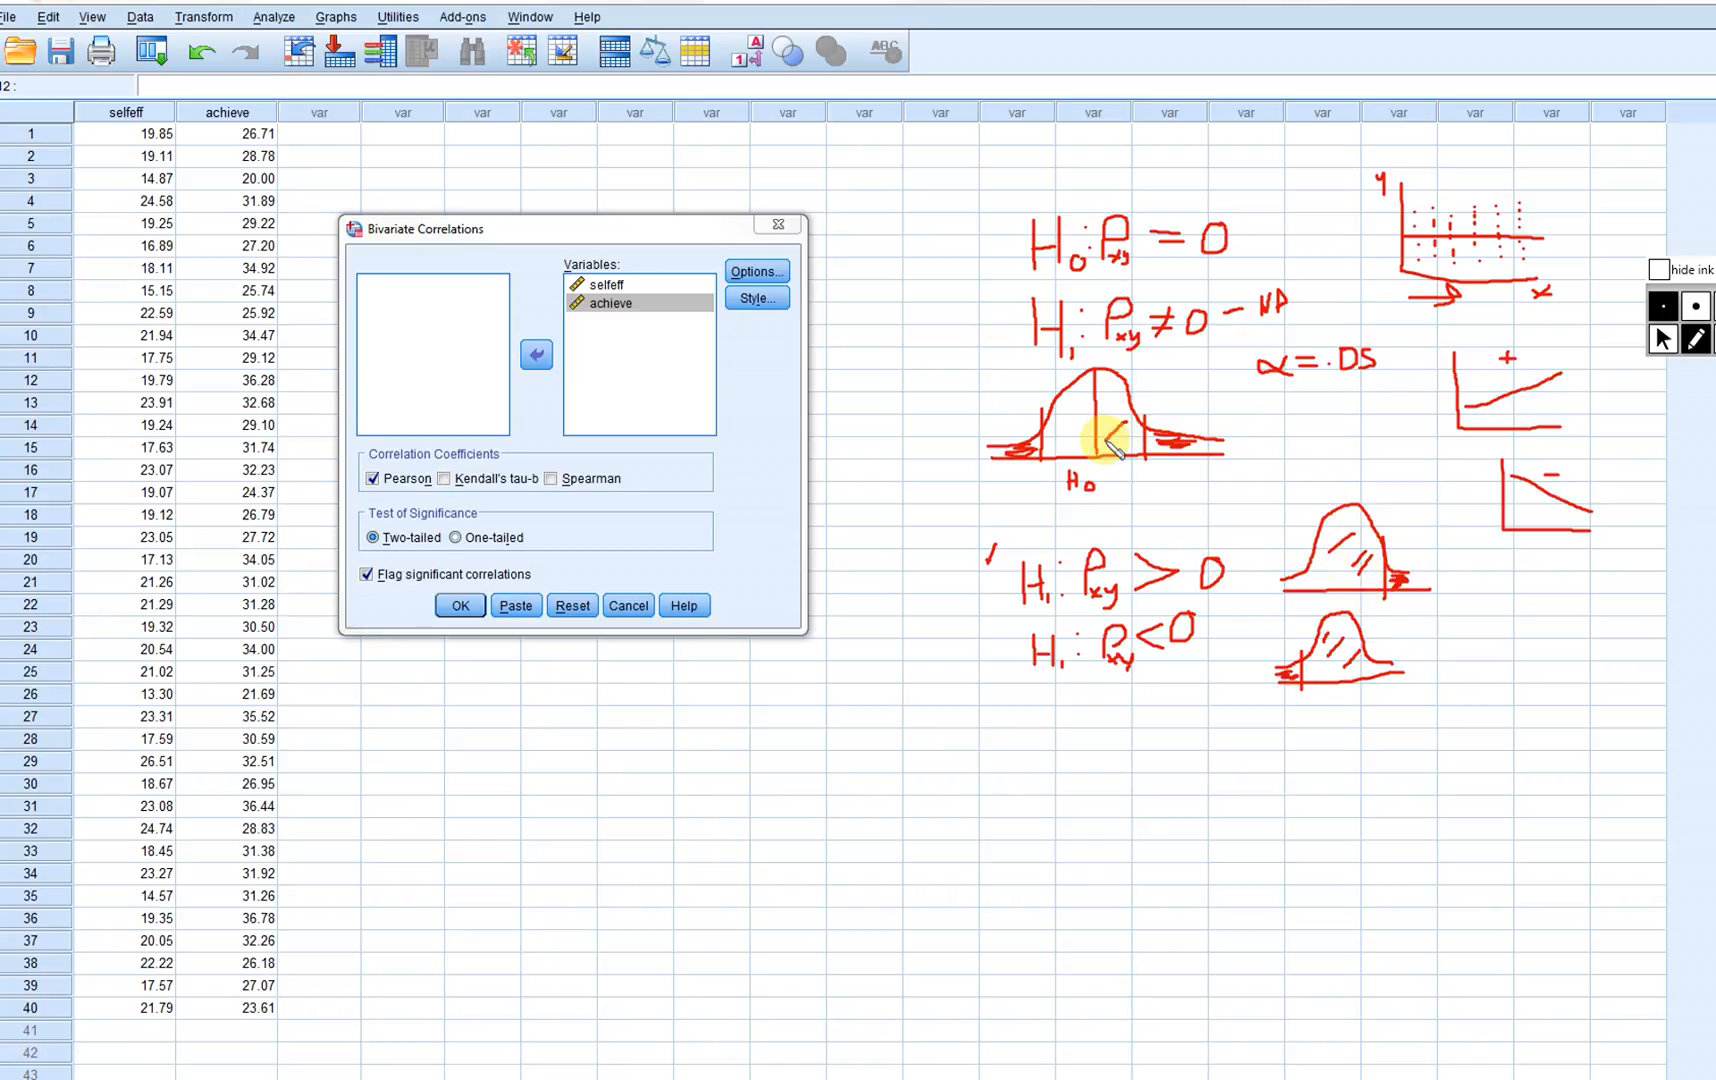
pyautogui.moveTo(1106, 440)
pyautogui.mouseDown()
pyautogui.moveTo(1125, 424)
pyautogui.moveTo(1079, 399)
pyautogui.mouseUp()
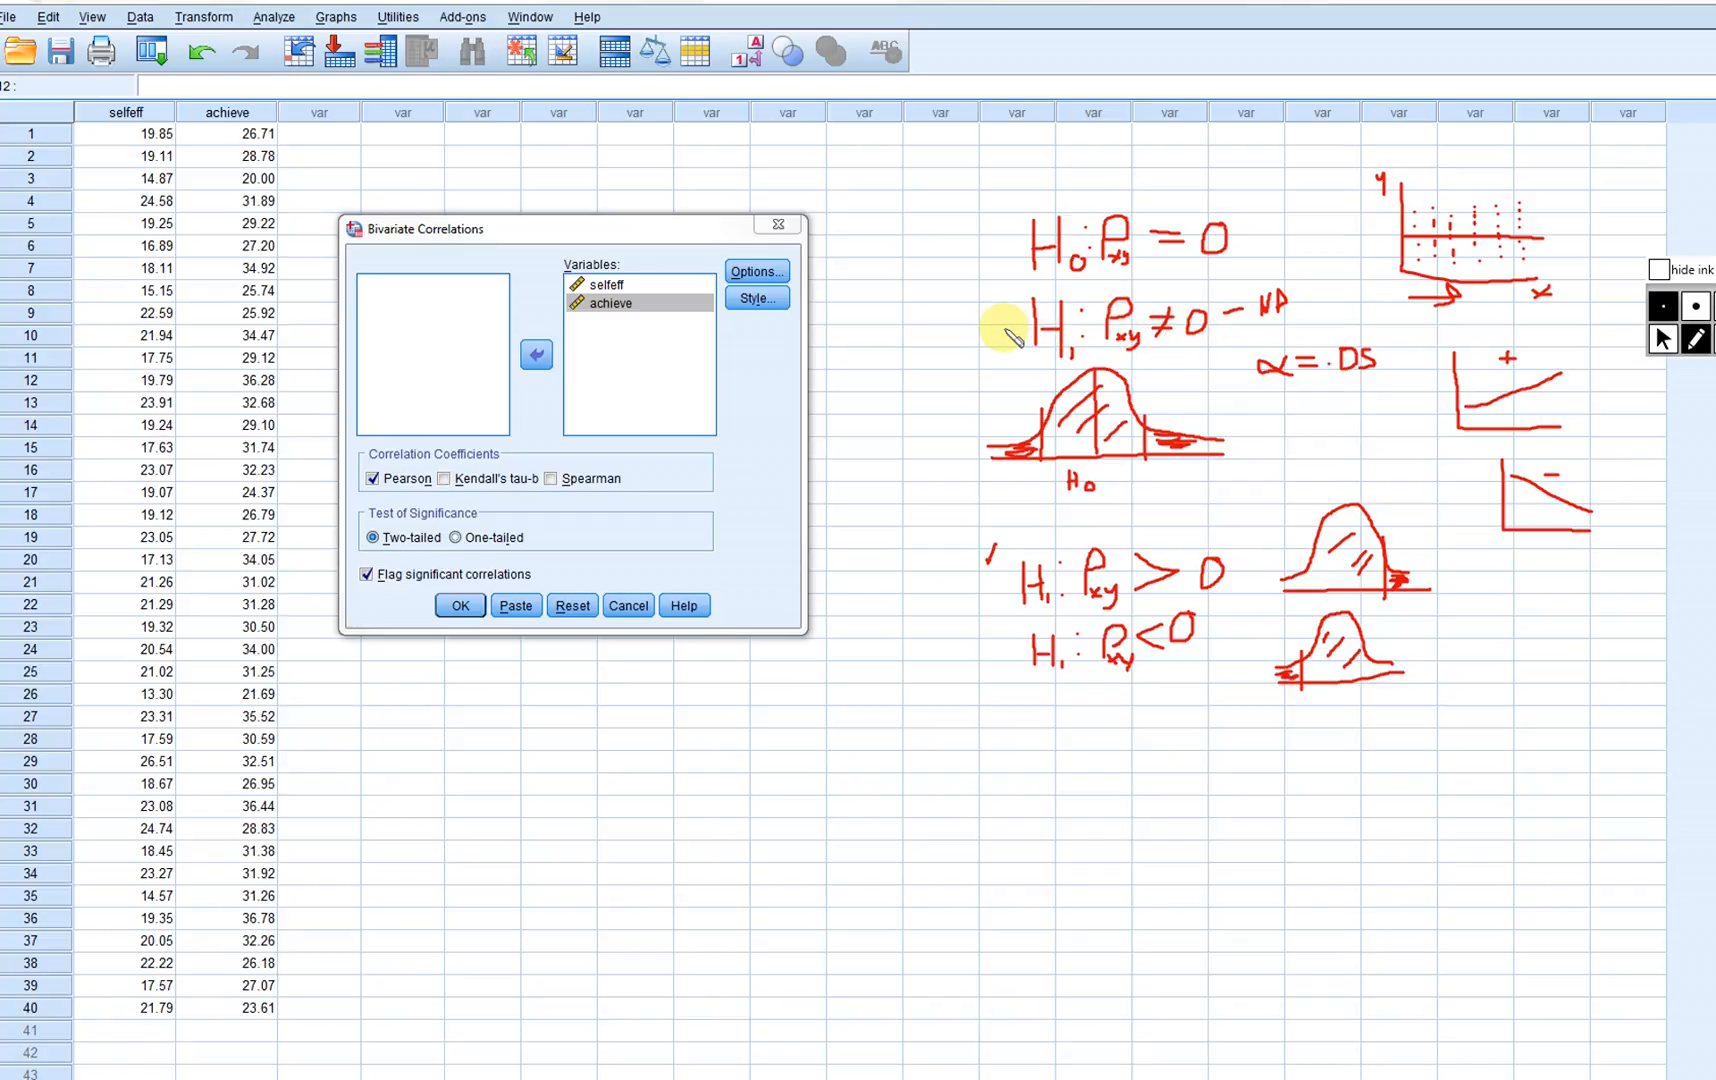
# - Draw an arrow from H1: ρxy ≠ 0 to its curve, tick H1: ρxy < 0, and underline the Two-tailed and One-tailed options
pyautogui.moveTo(1004, 330)
pyautogui.mouseDown()
pyautogui.moveTo(986, 362)
pyautogui.moveTo(1024, 400)
pyautogui.mouseUp()
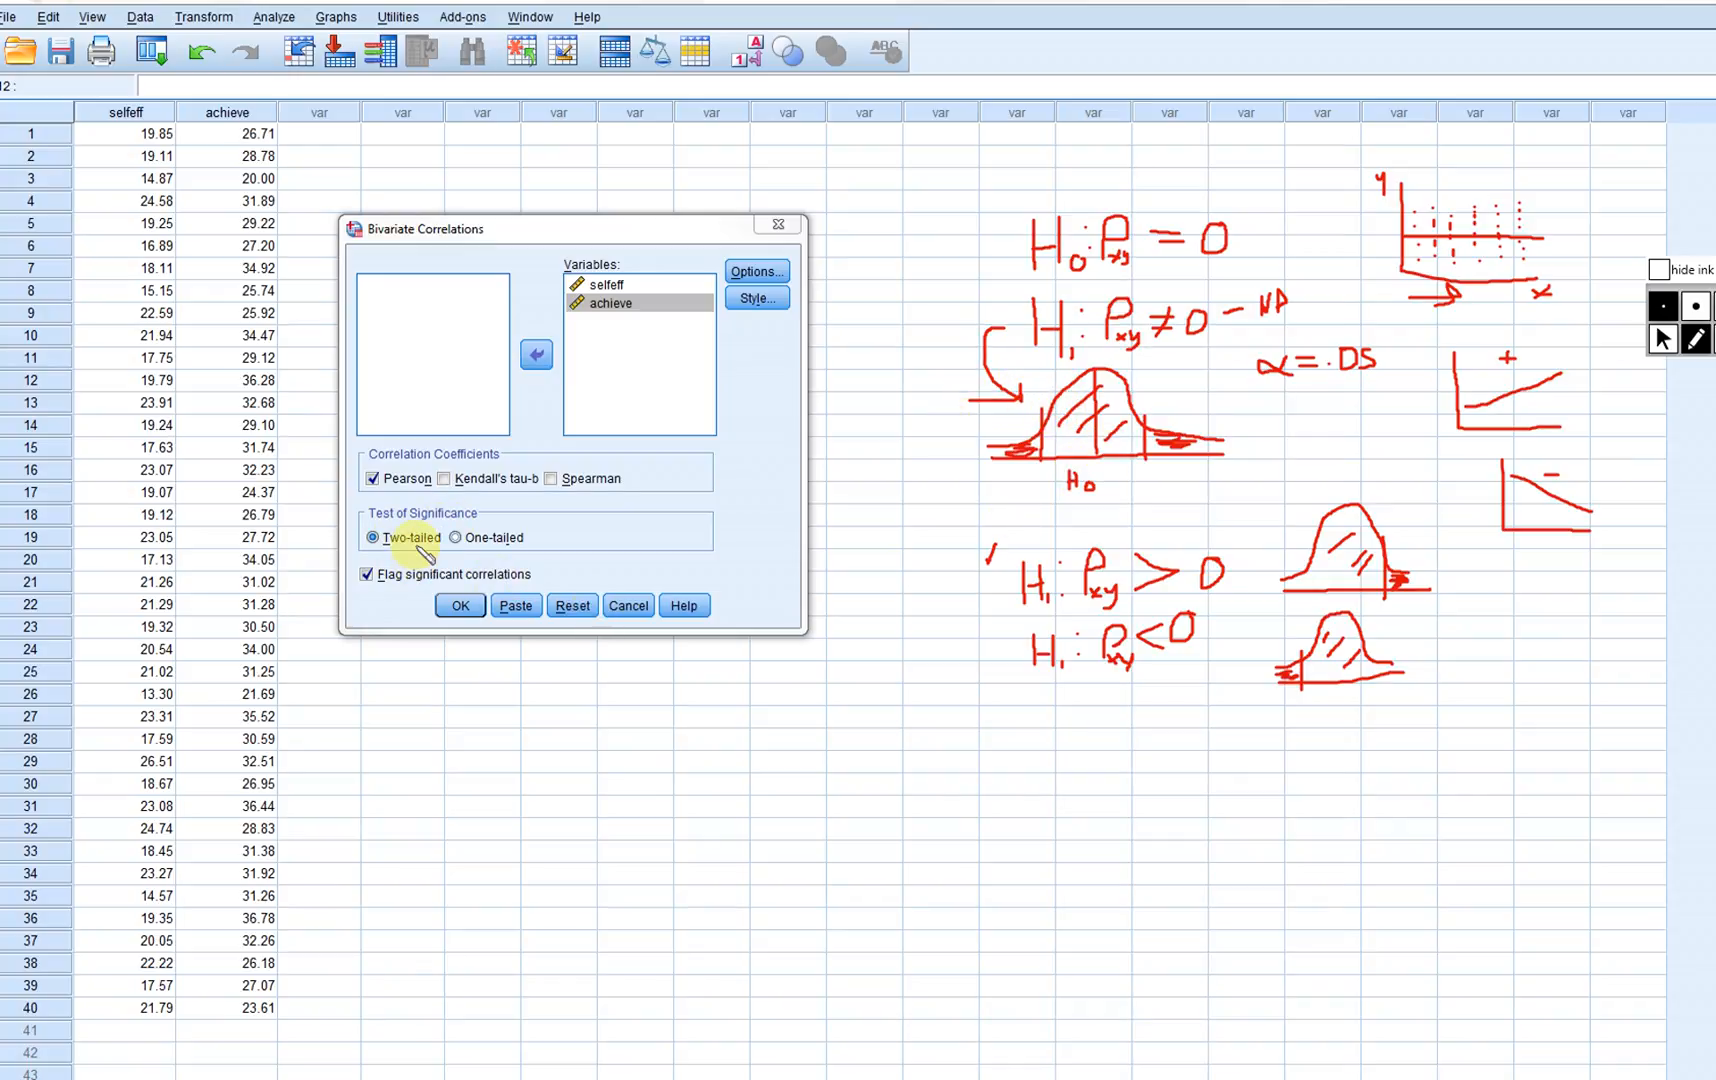
pyautogui.moveTo(374, 549); pyautogui.dragTo(432, 551)
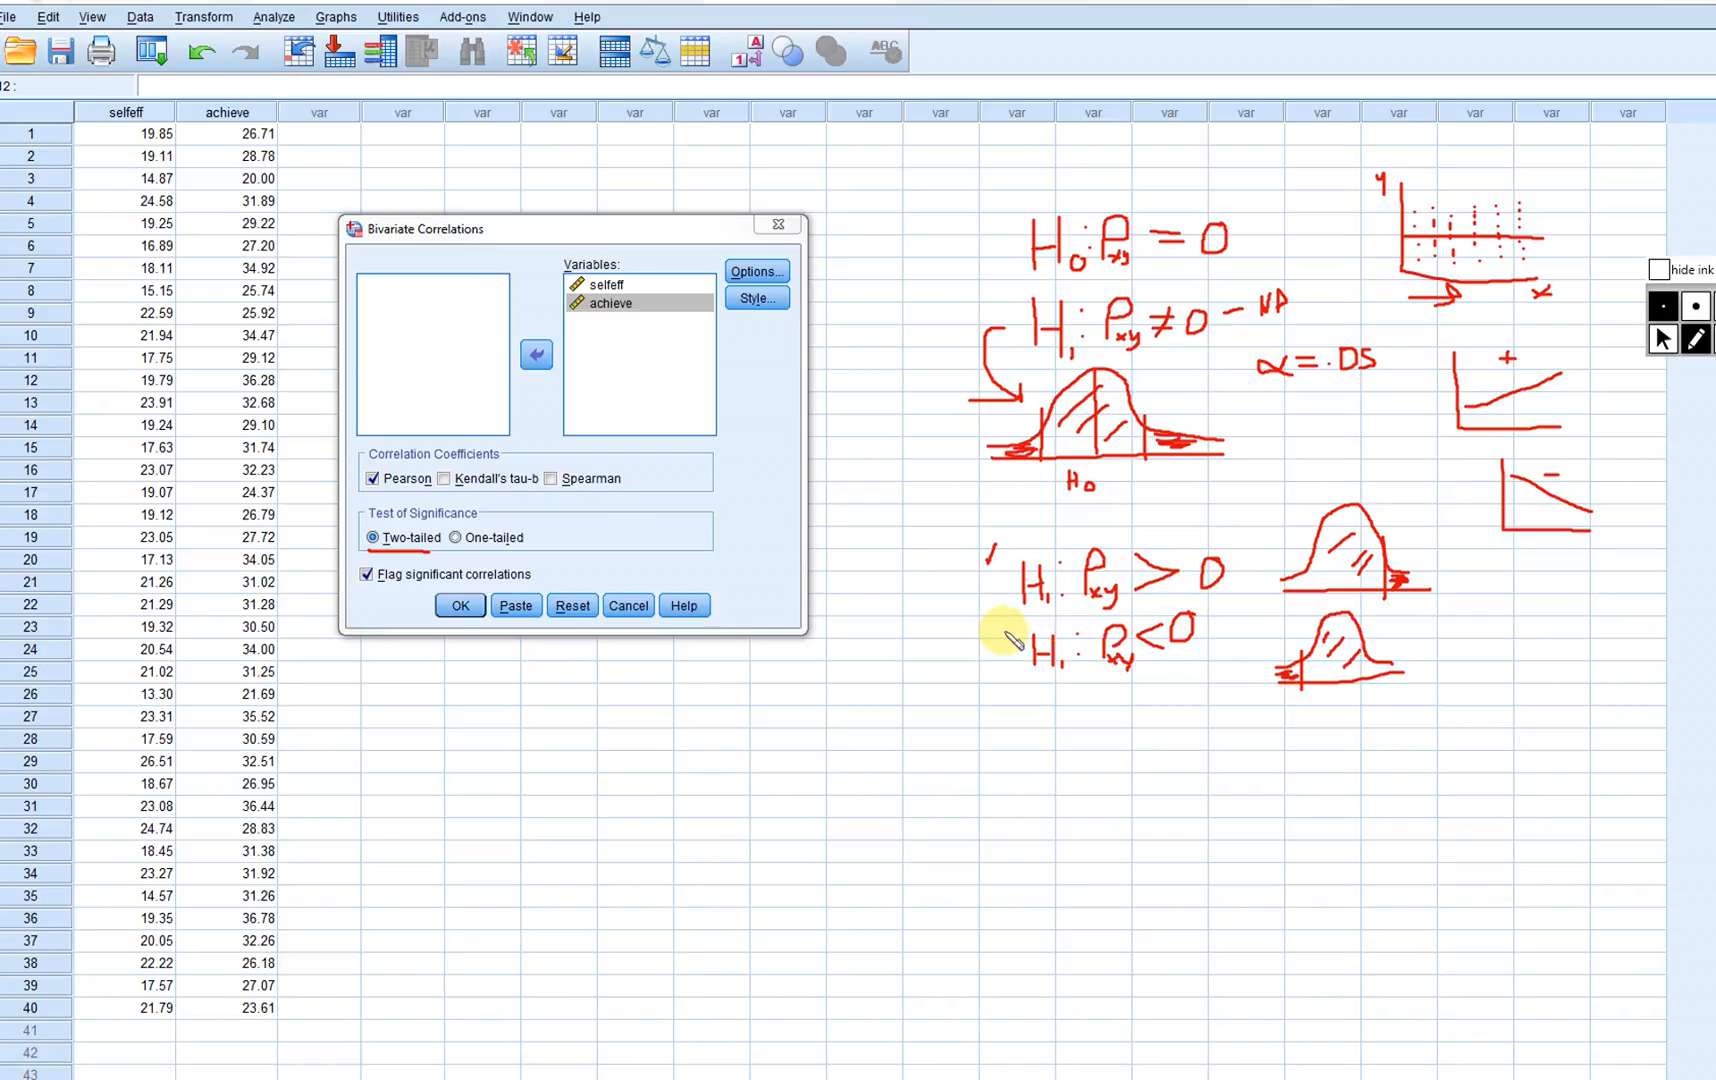
pyautogui.moveTo(1006, 627); pyautogui.dragTo(1002, 636)
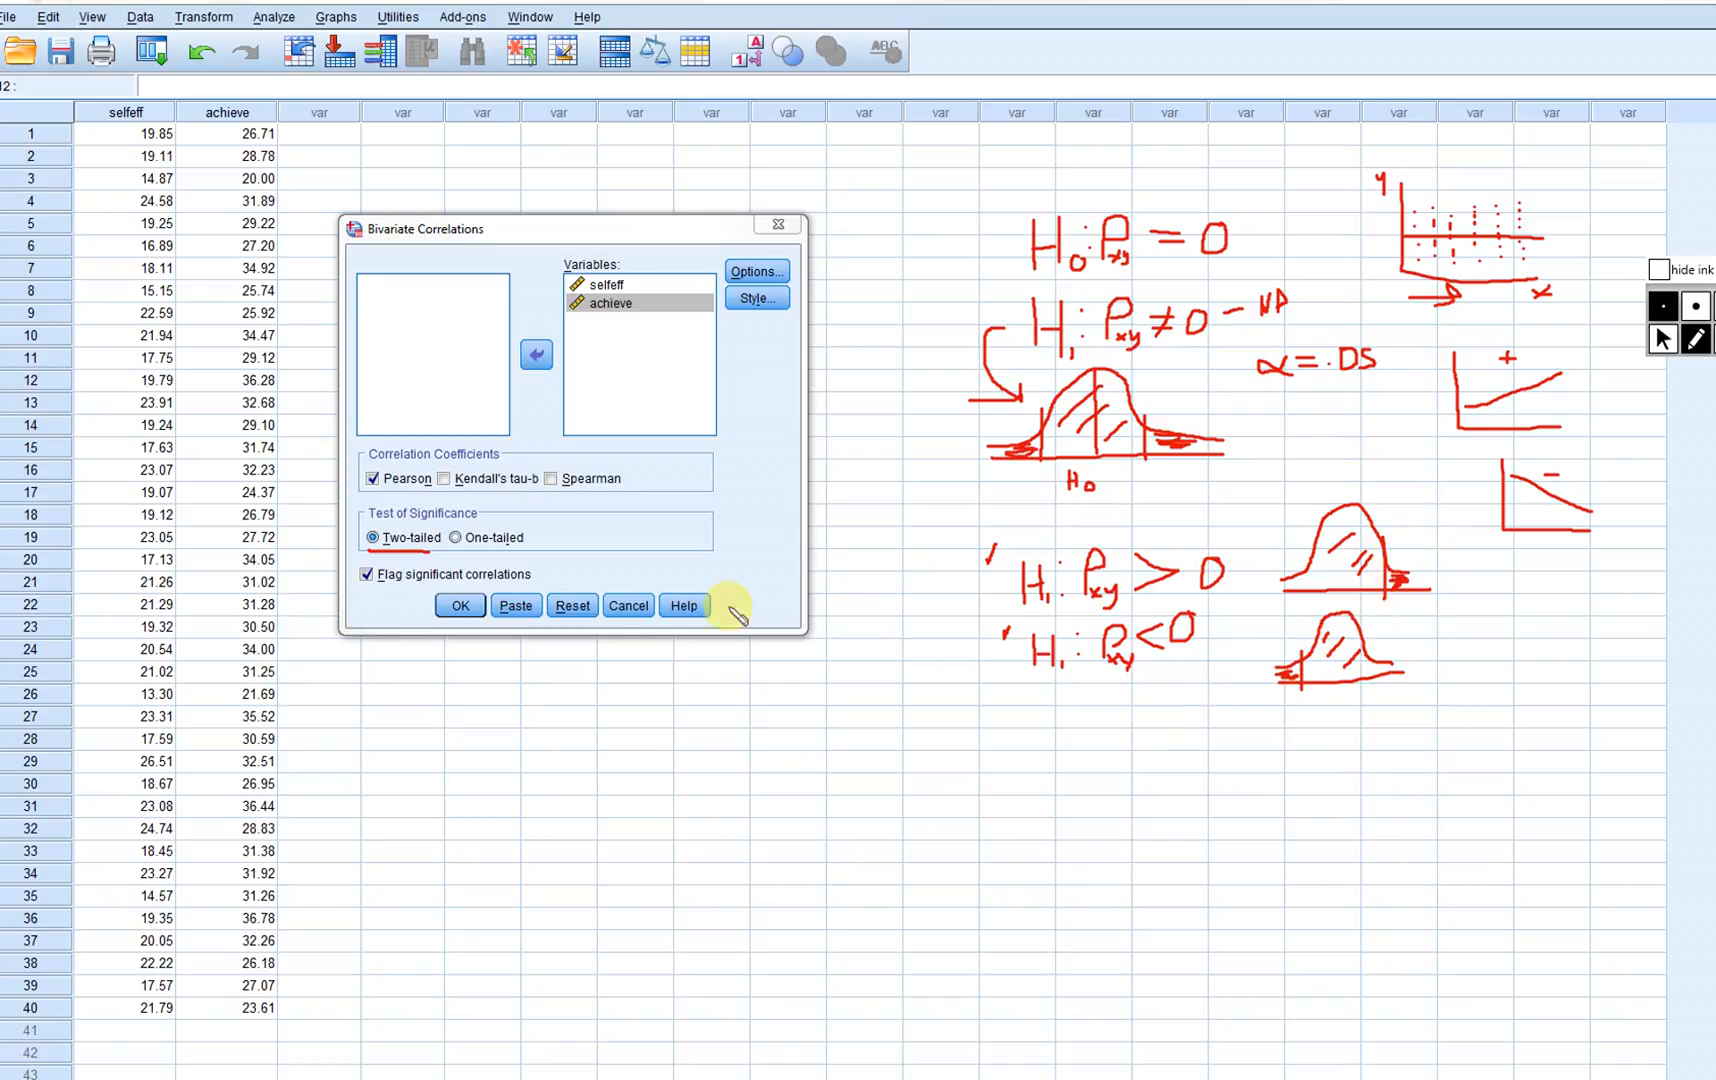
pyautogui.moveTo(459, 550); pyautogui.dragTo(517, 549)
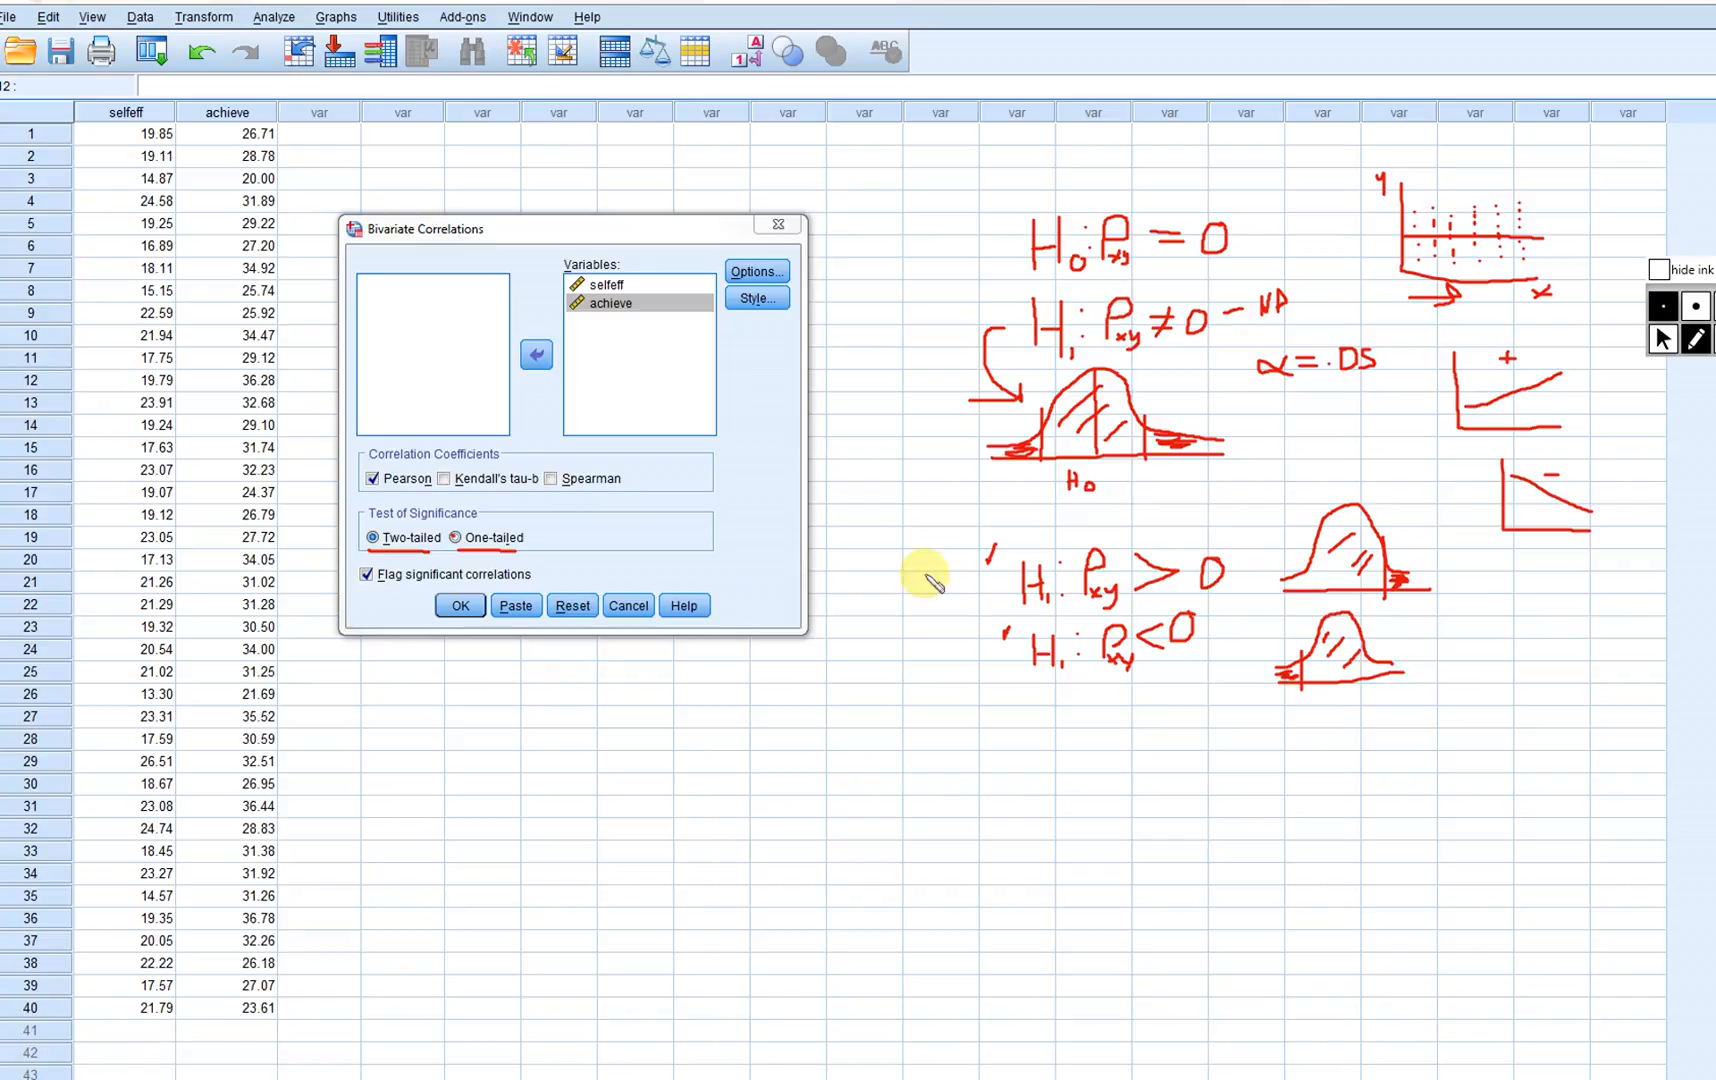
# - Clear all handwritten annotations and run the two-tailed Pearson correlation of selfeff and achieve
pyautogui.click(1664, 339)
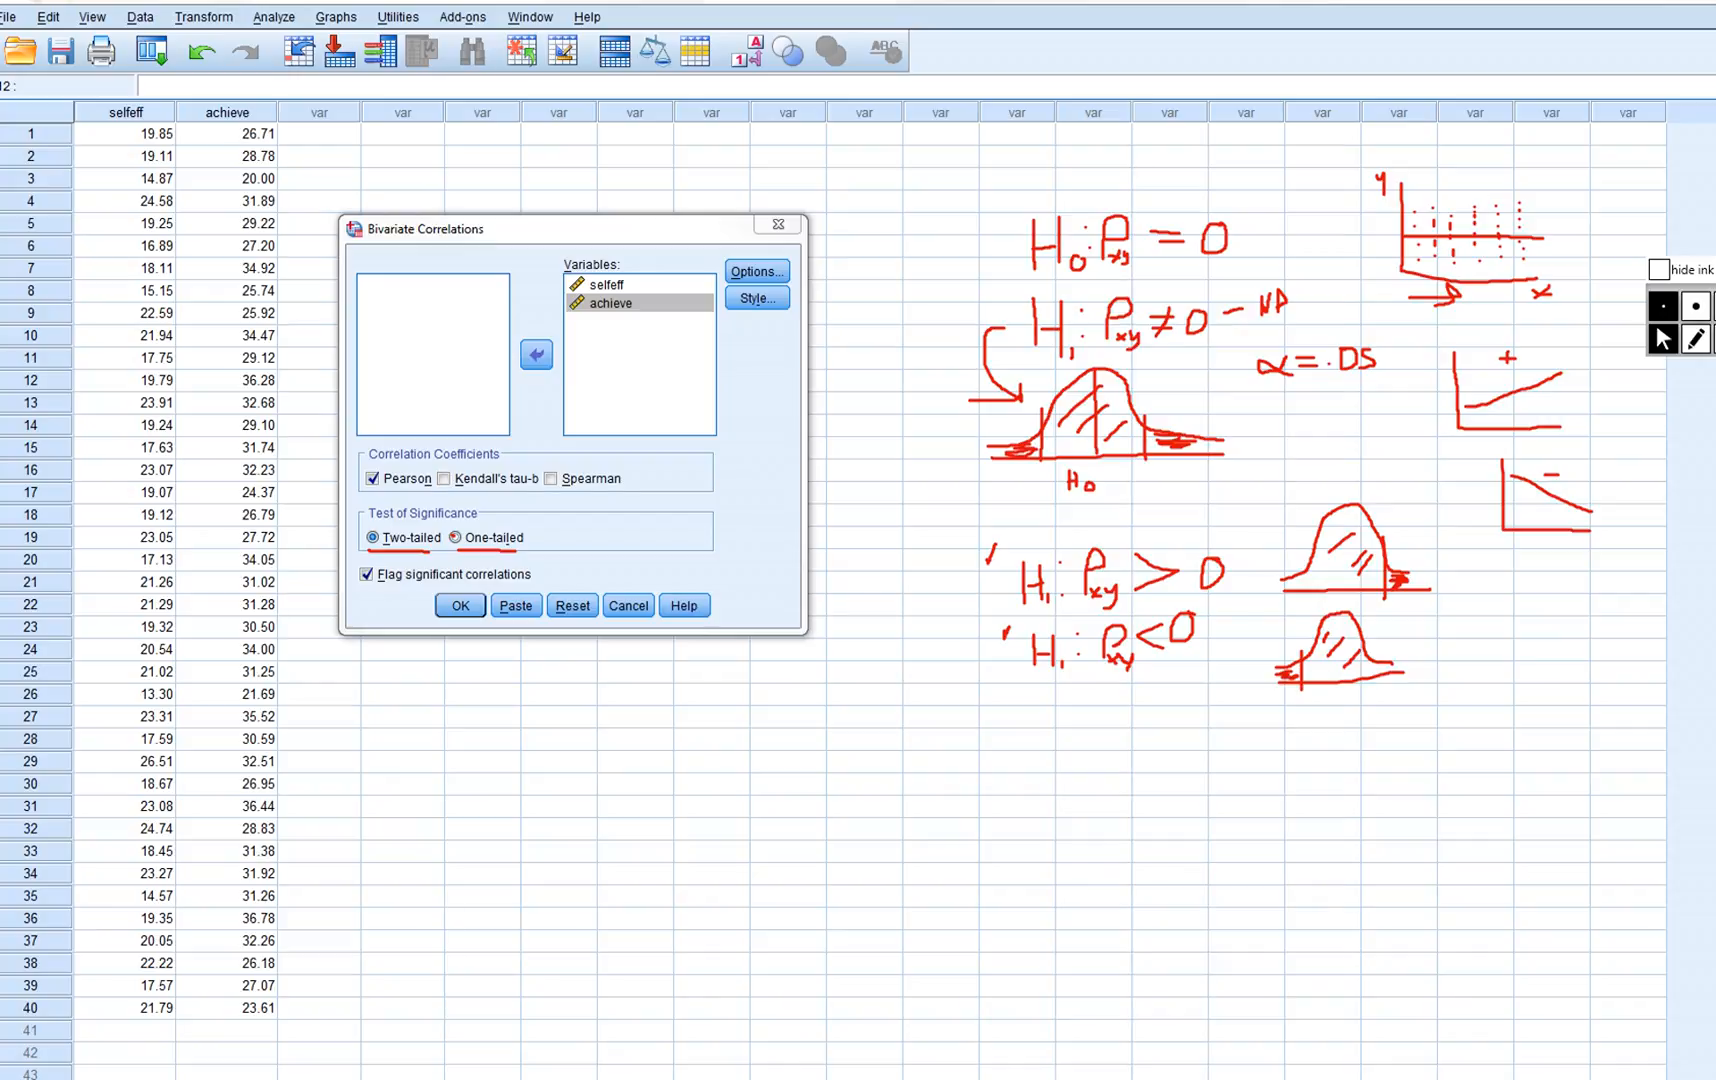
pyautogui.click(1715, 339)
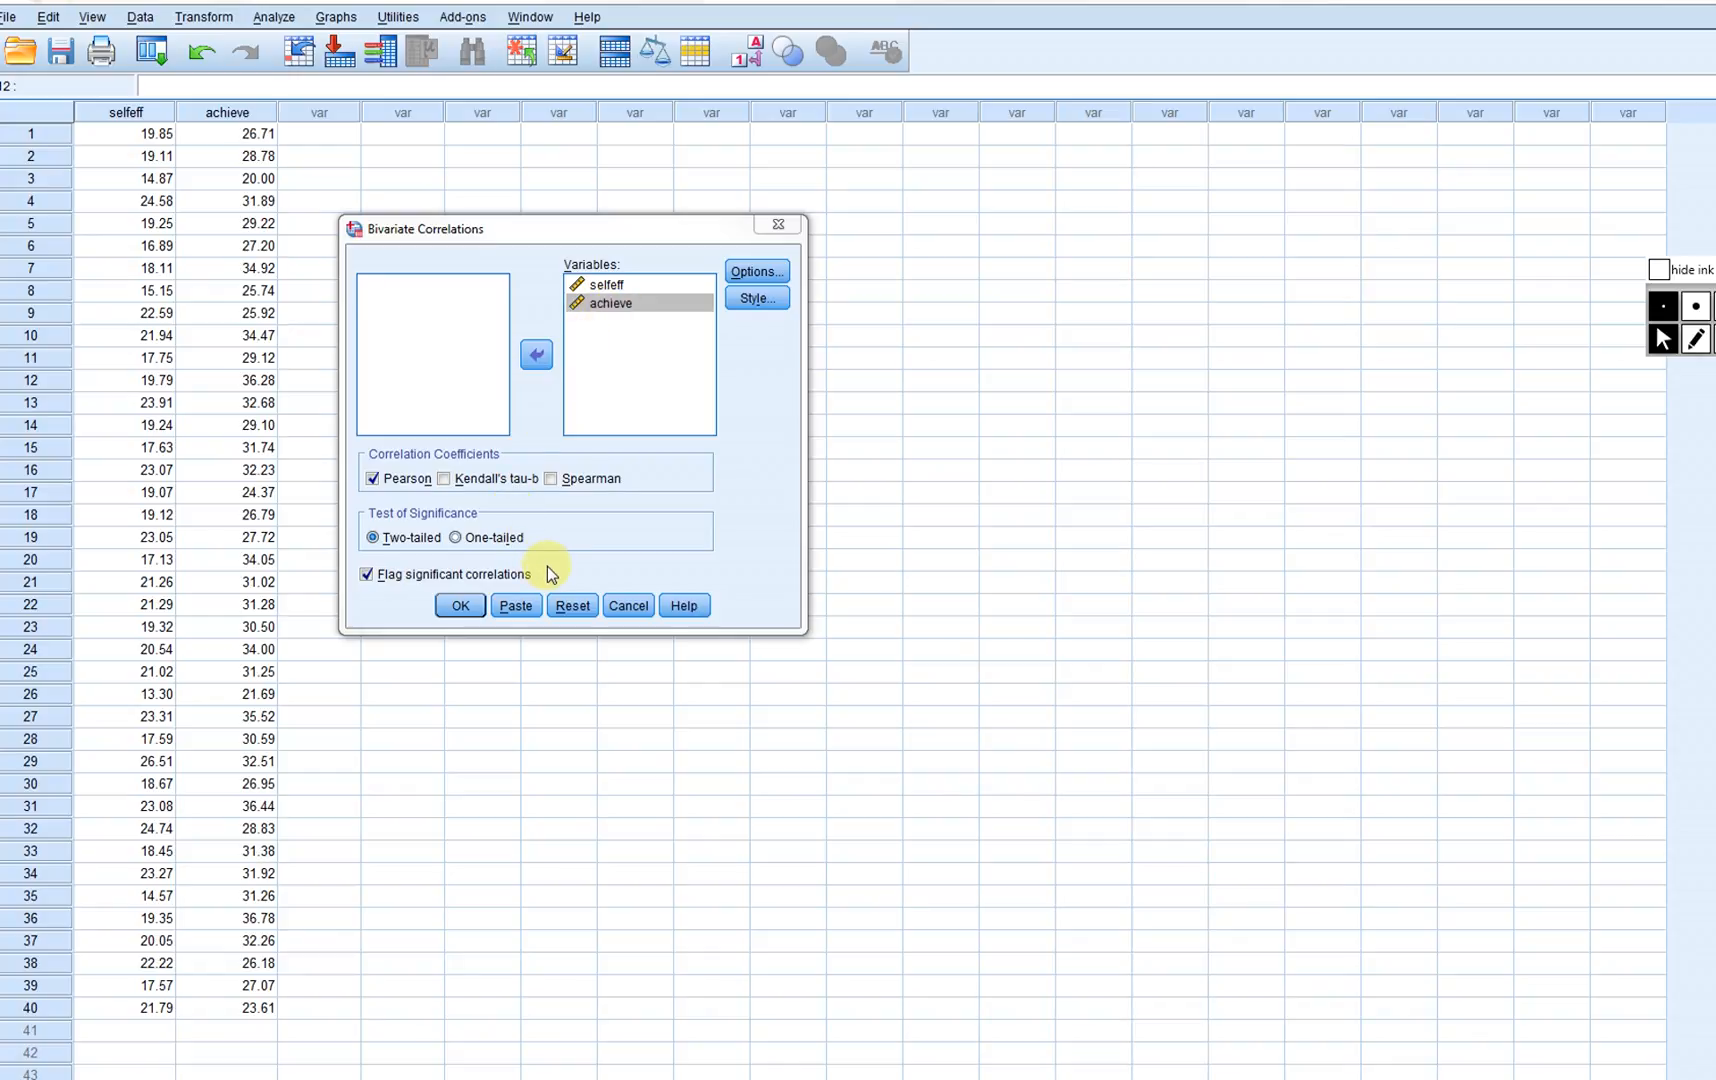
pyautogui.click(459, 606)
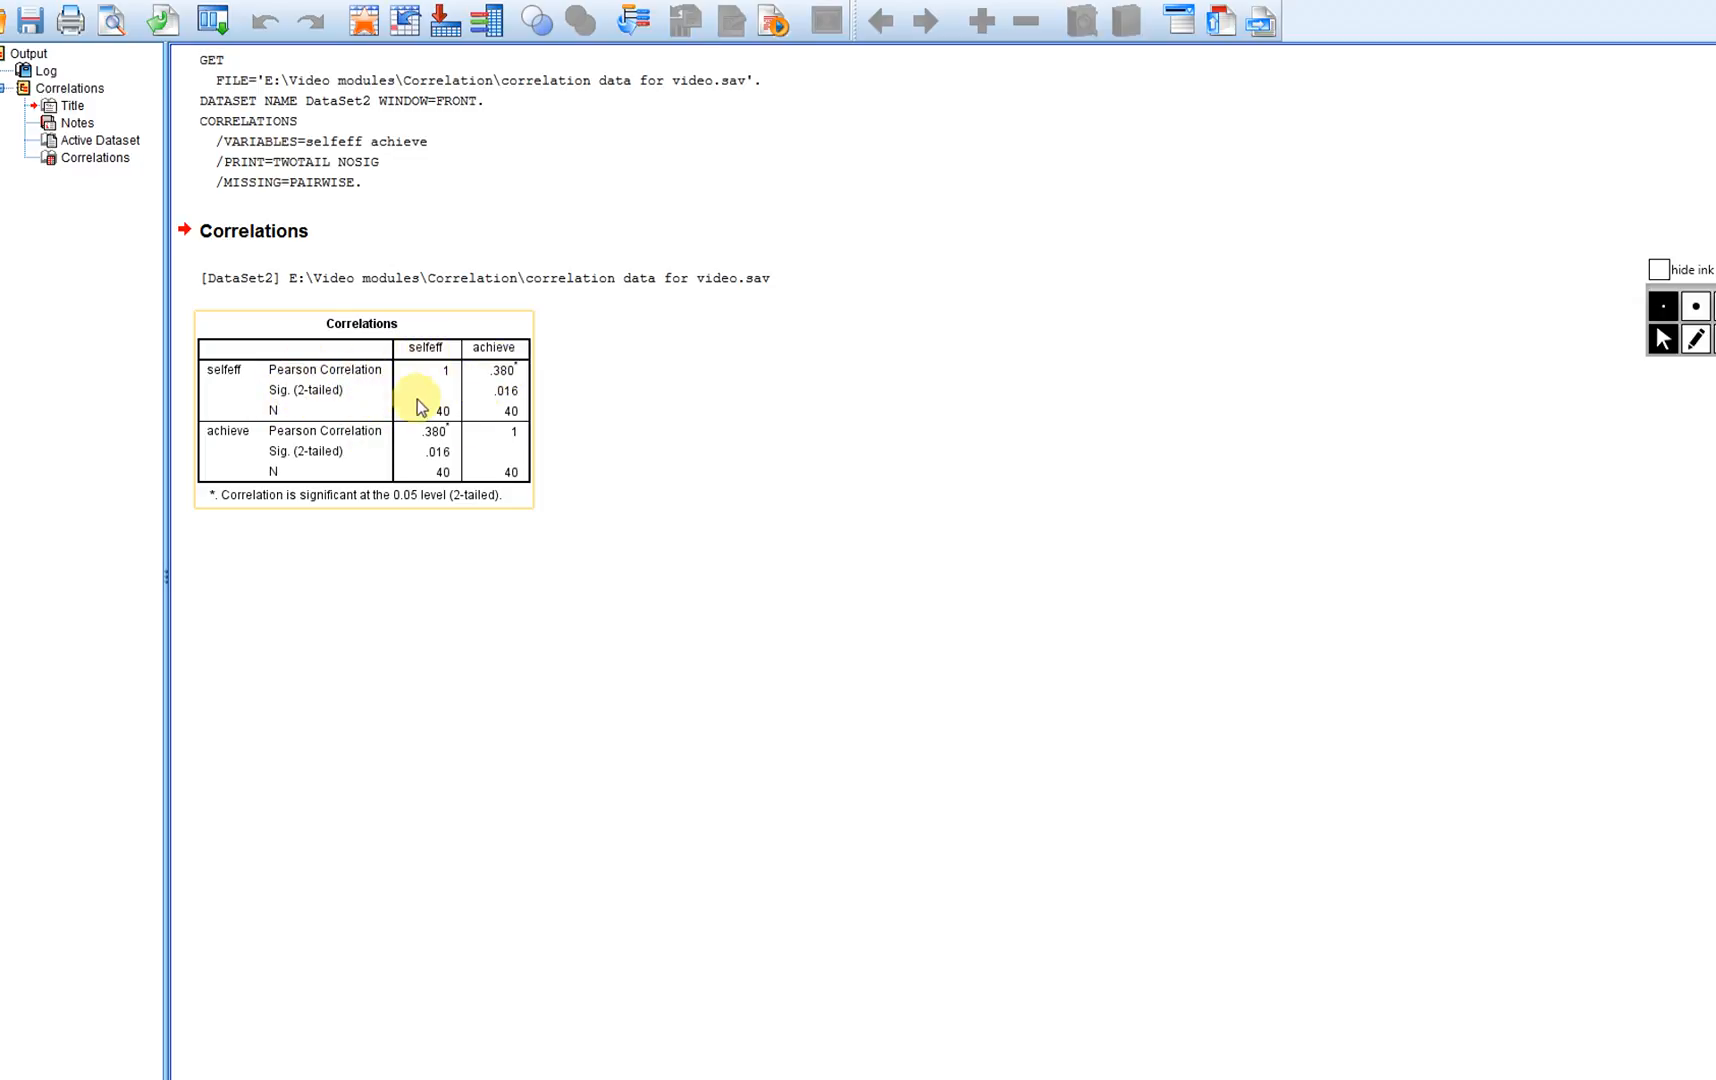
pyautogui.click(871, 391)
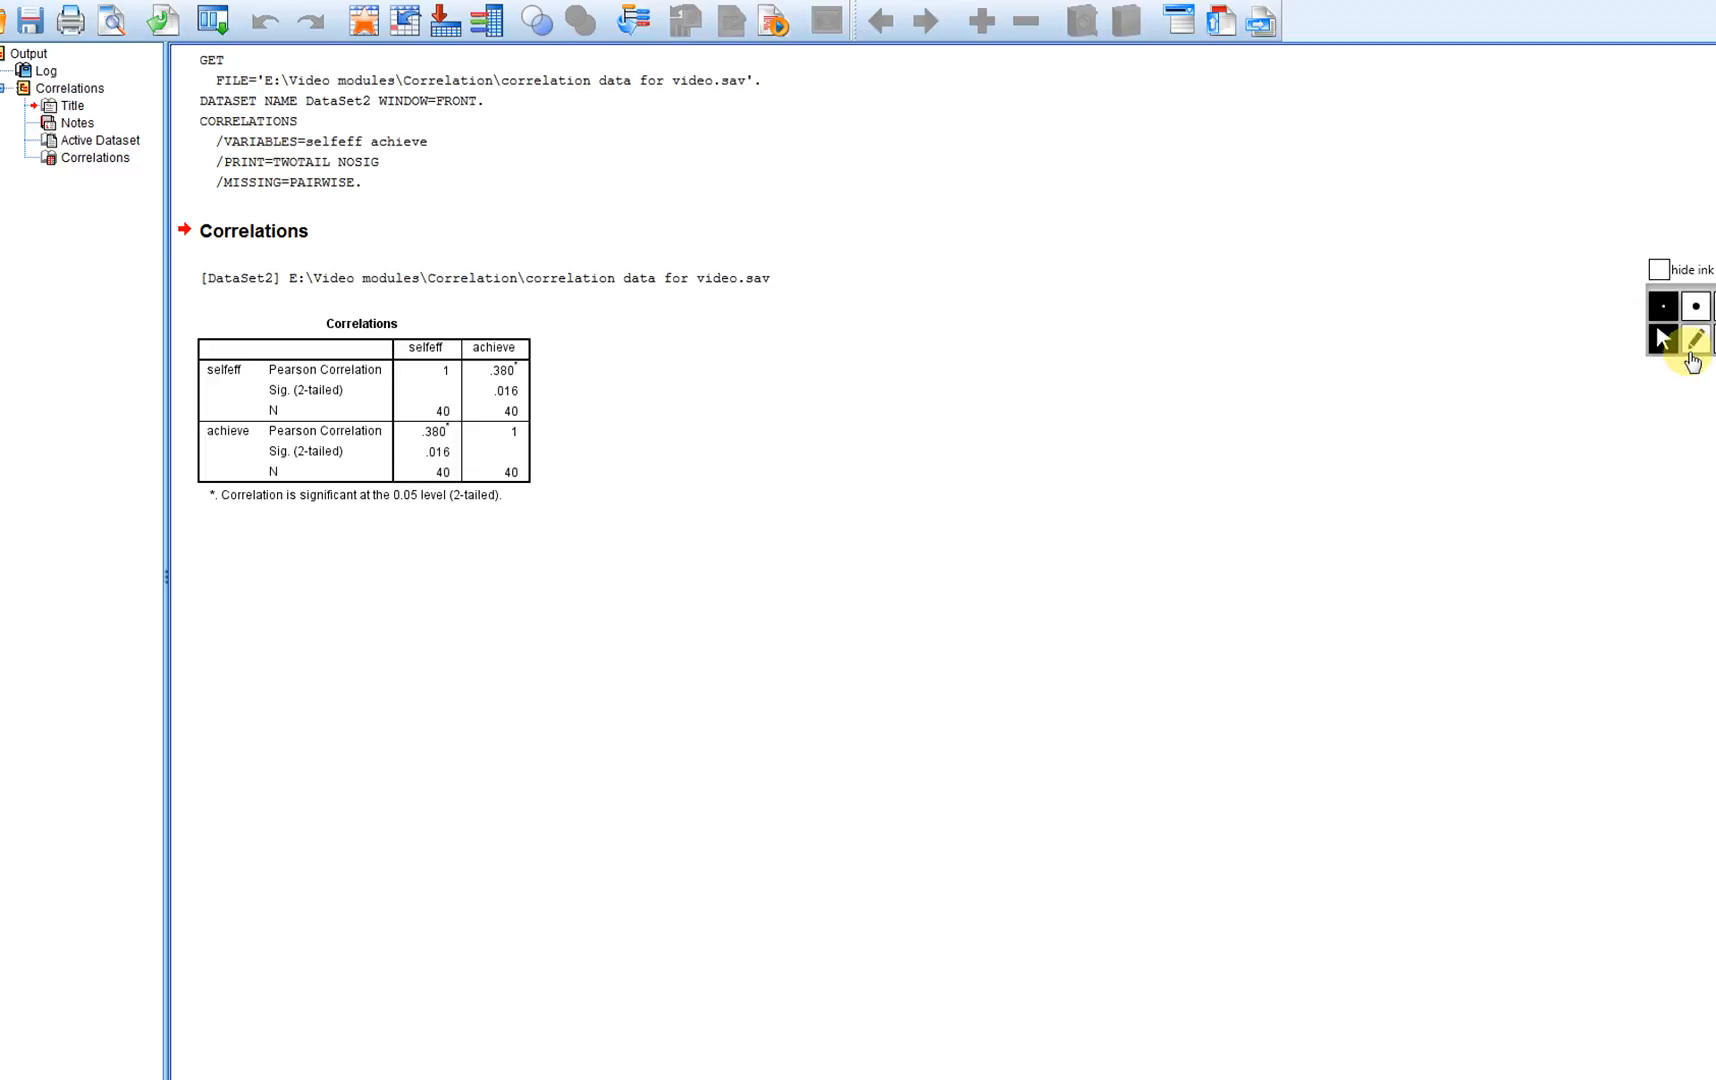
# - Underline with the pen both Pearson correlation coefficients between selfeff and achieve in the Correlations table
pyautogui.click(1696, 340)
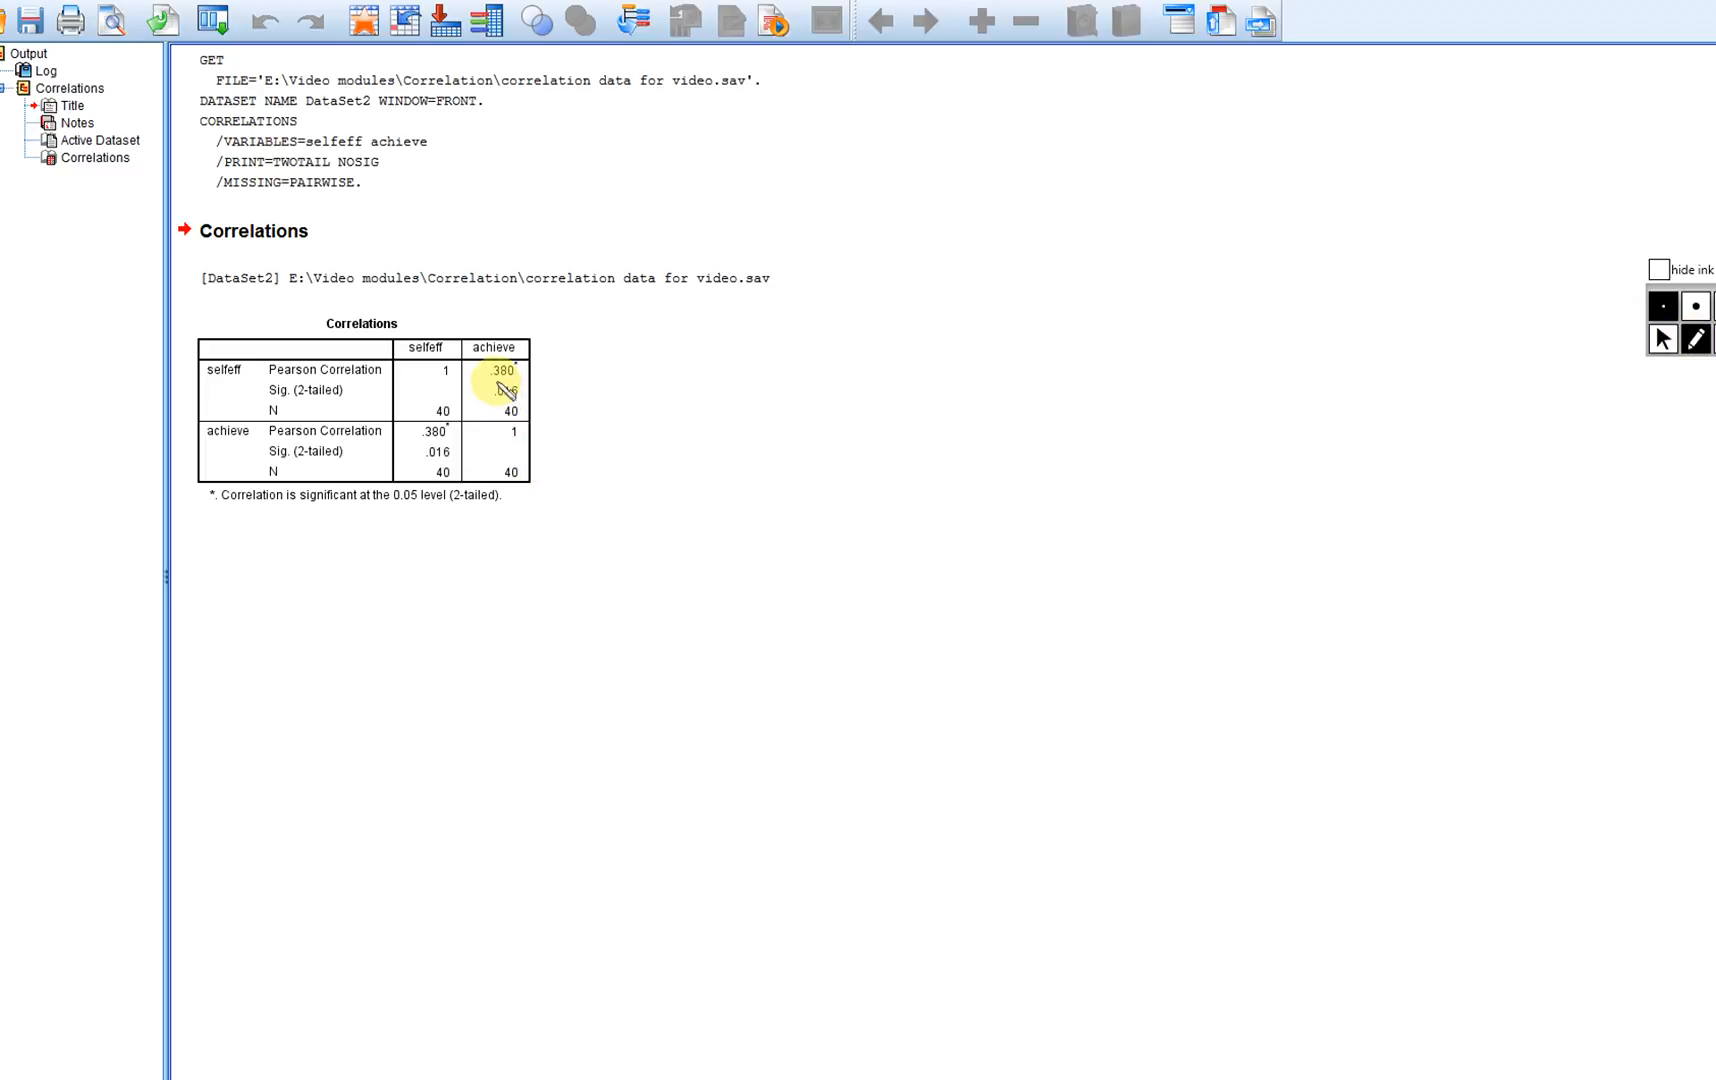
pyautogui.moveTo(481, 380); pyautogui.dragTo(532, 380)
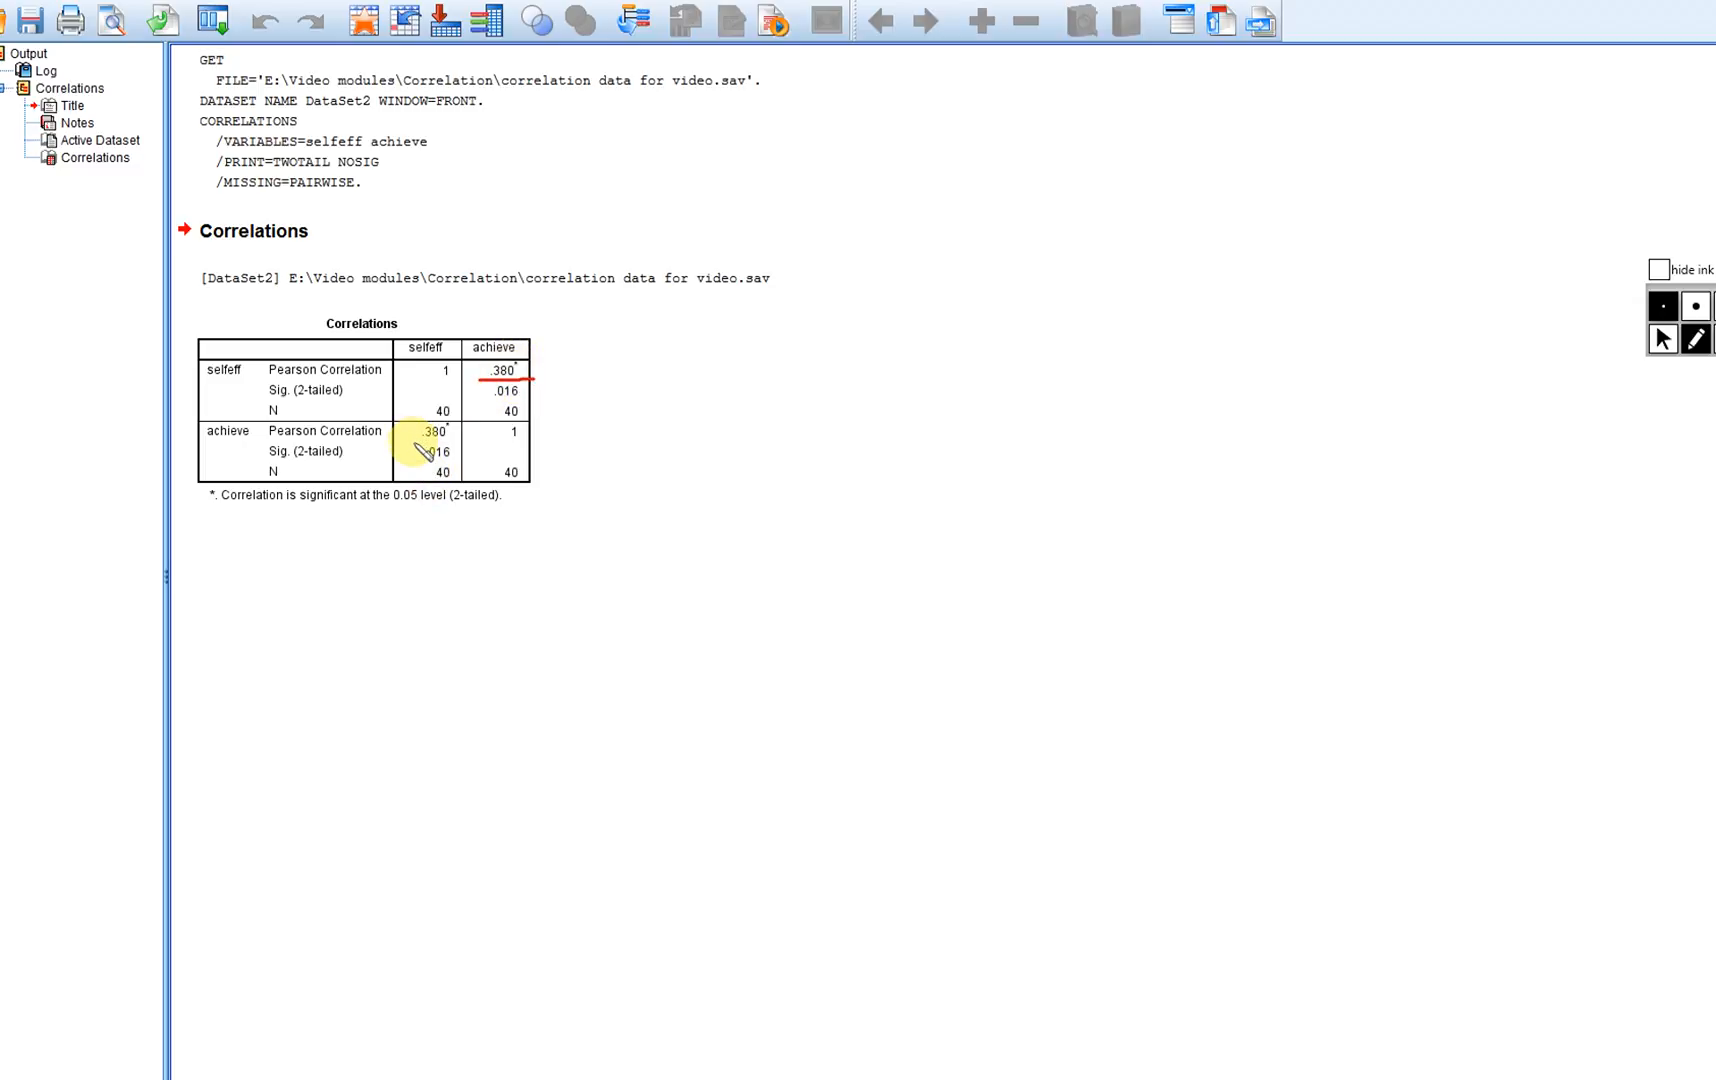
pyautogui.moveTo(412, 441); pyautogui.dragTo(447, 441)
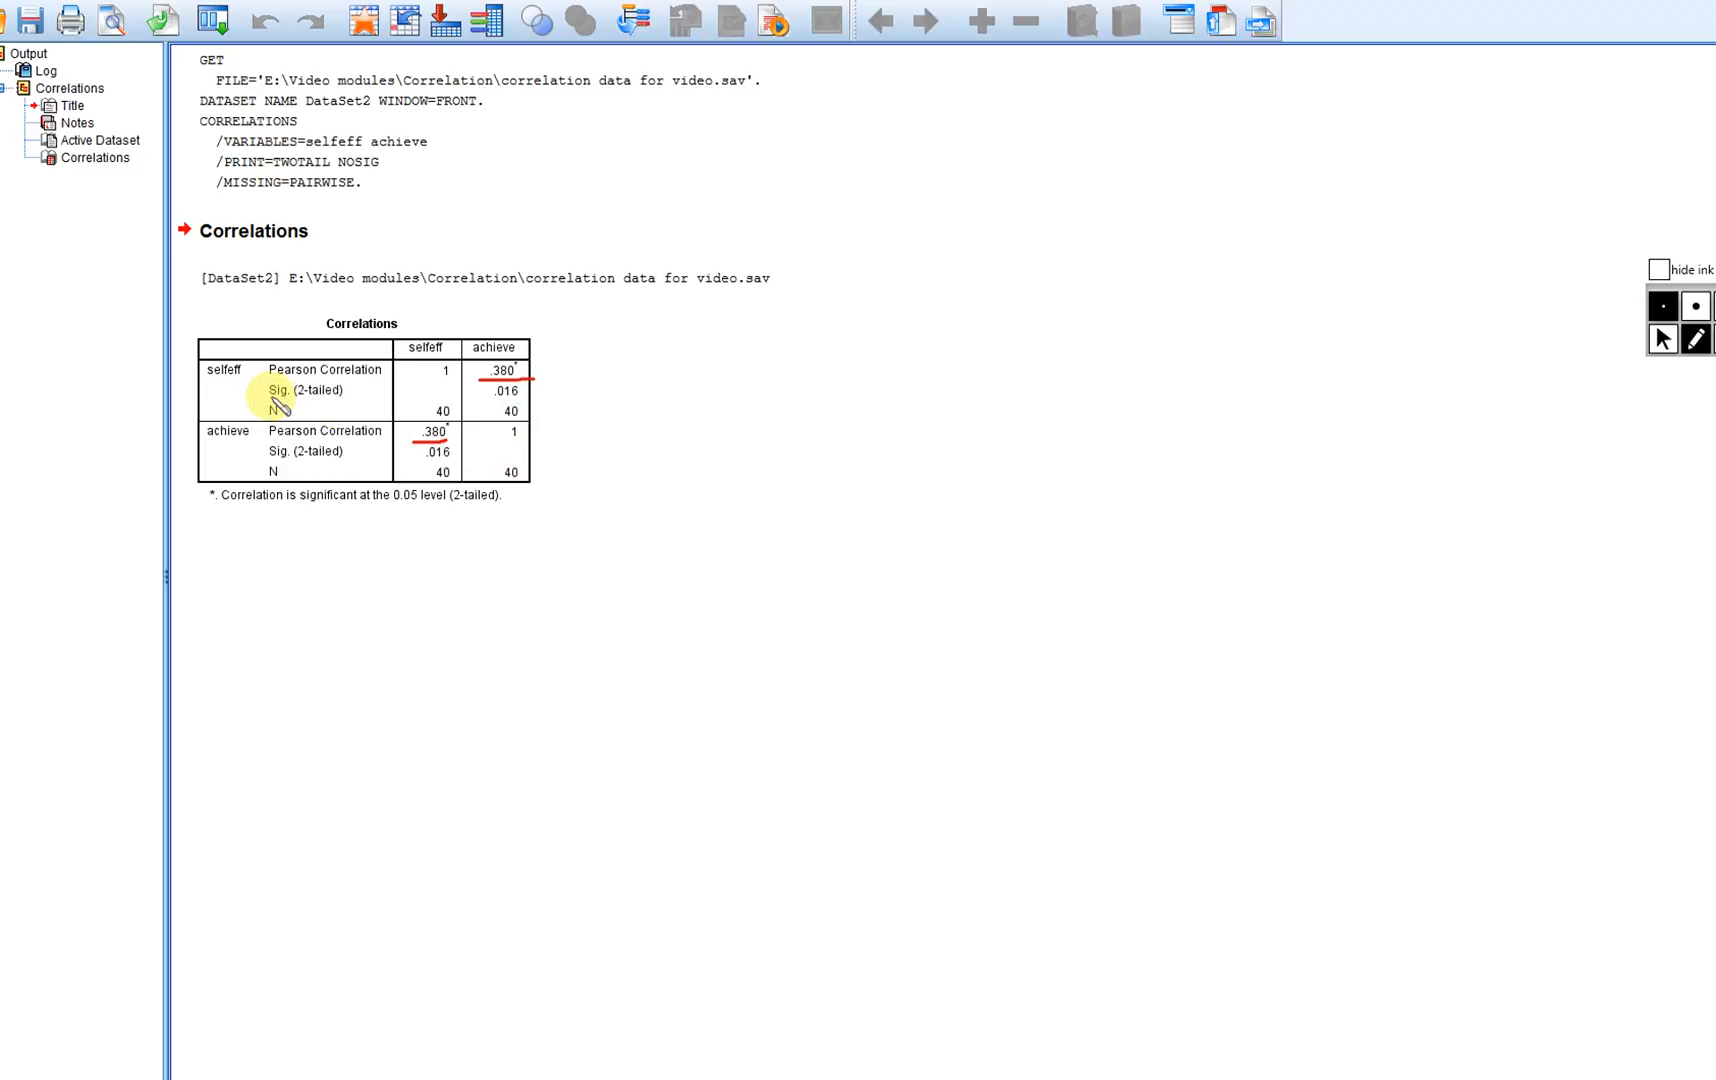
# - Underline the selfeff row's Sig. label and its .016 value, and annotate that value with a line to p-value and α below
pyautogui.moveTo(271, 398); pyautogui.dragTo(292, 396)
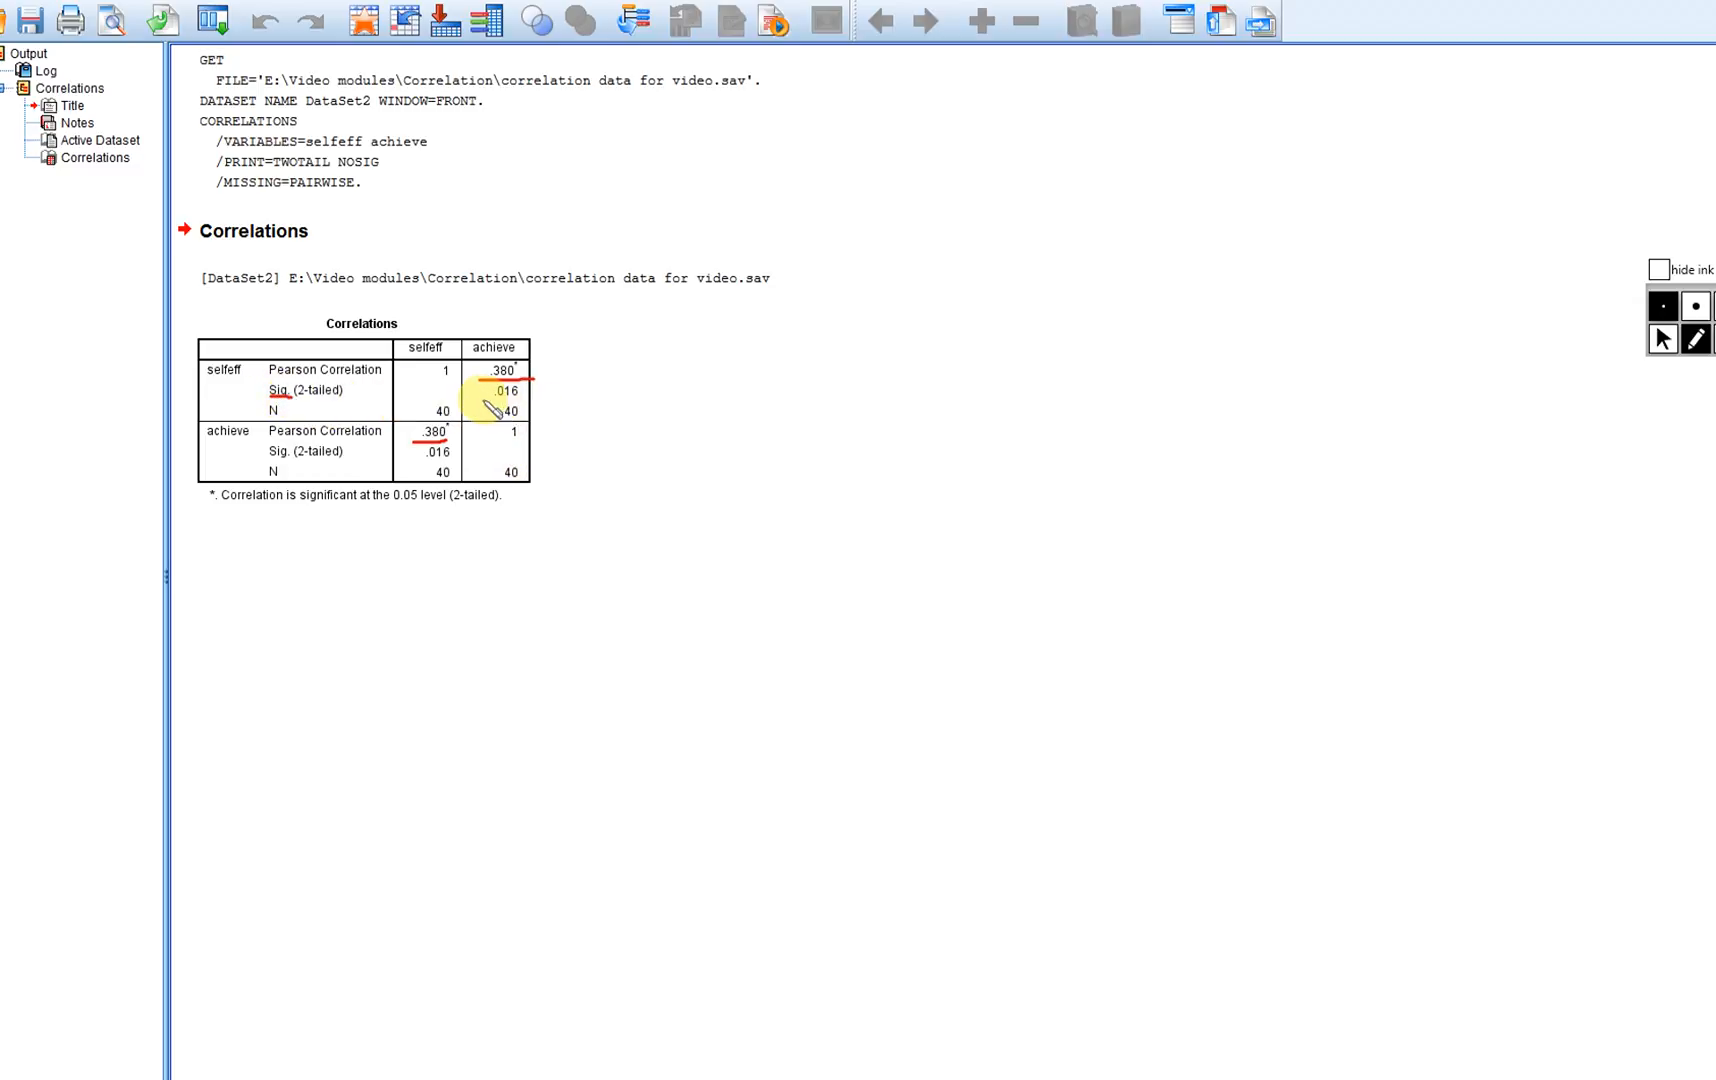
pyautogui.moveTo(488, 399); pyautogui.dragTo(637, 388)
pyautogui.moveTo(651, 371)
pyautogui.mouseDown()
pyautogui.moveTo(712, 358)
pyautogui.moveTo(712, 383)
pyautogui.moveTo(747, 375)
pyautogui.mouseUp()
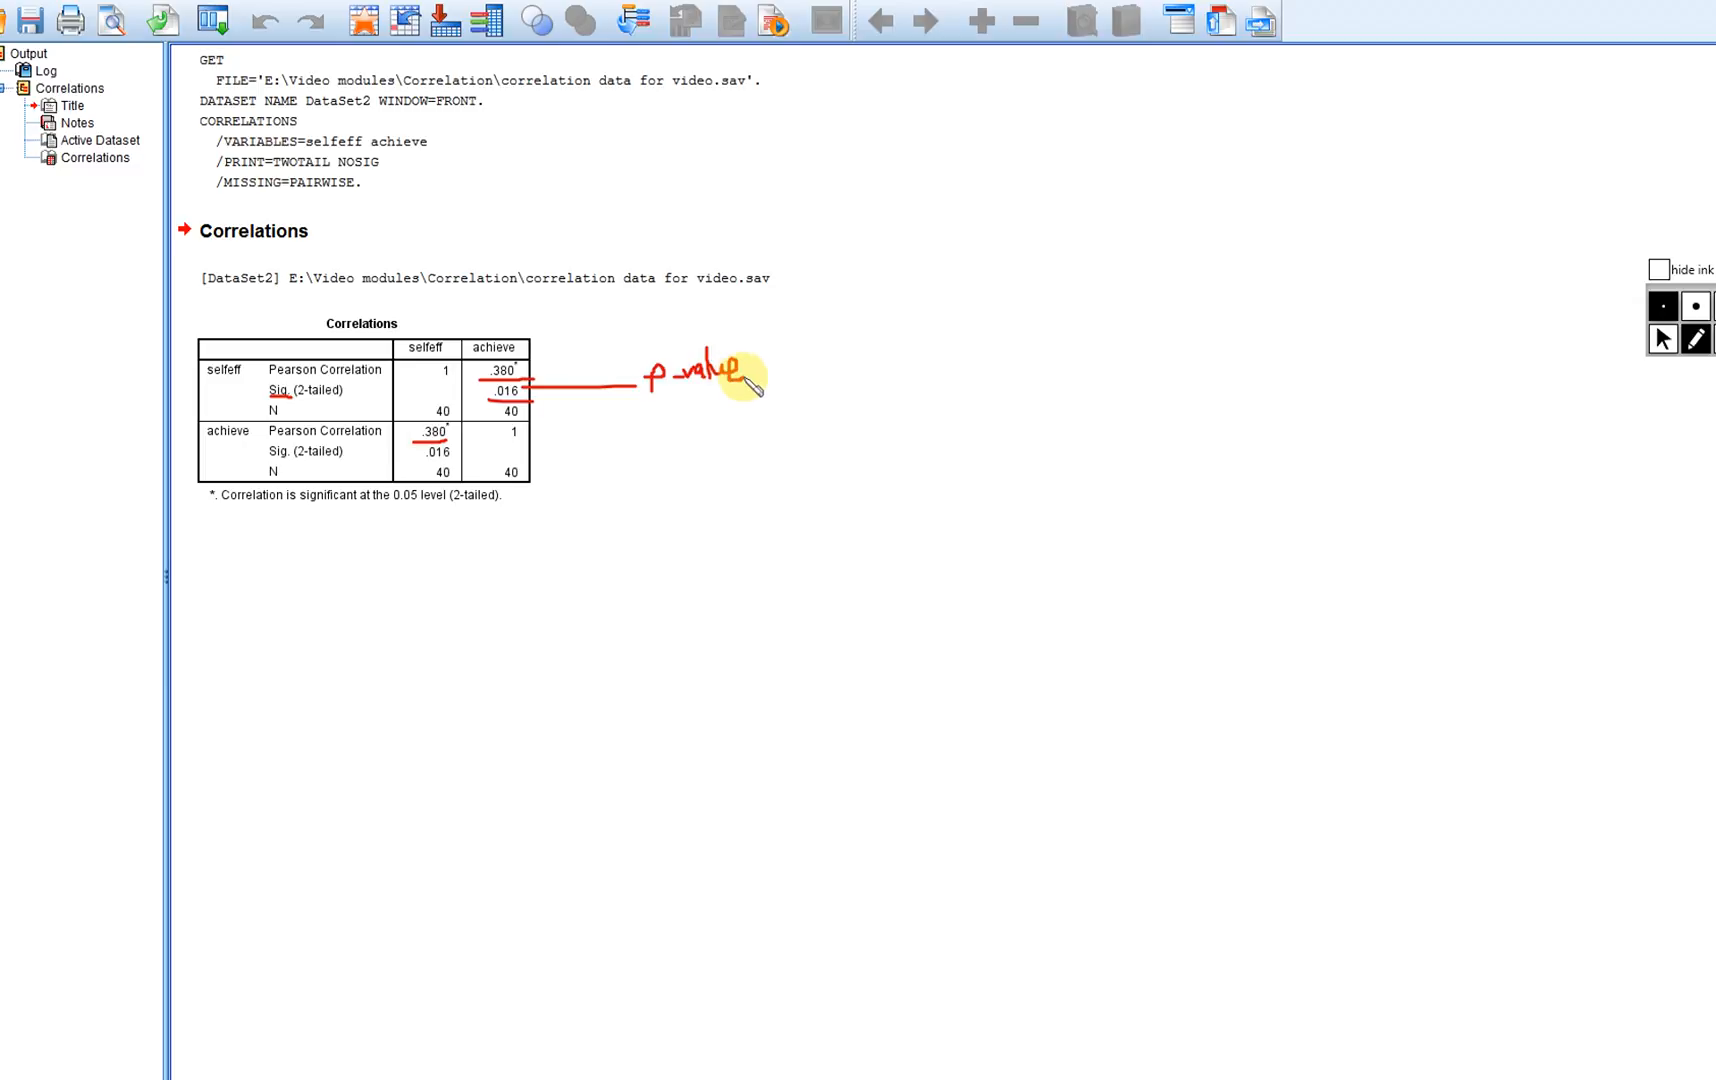
pyautogui.click(717, 430)
pyautogui.moveTo(717, 432)
pyautogui.mouseDown()
pyautogui.moveTo(689, 441)
pyautogui.moveTo(727, 442)
pyautogui.mouseUp()
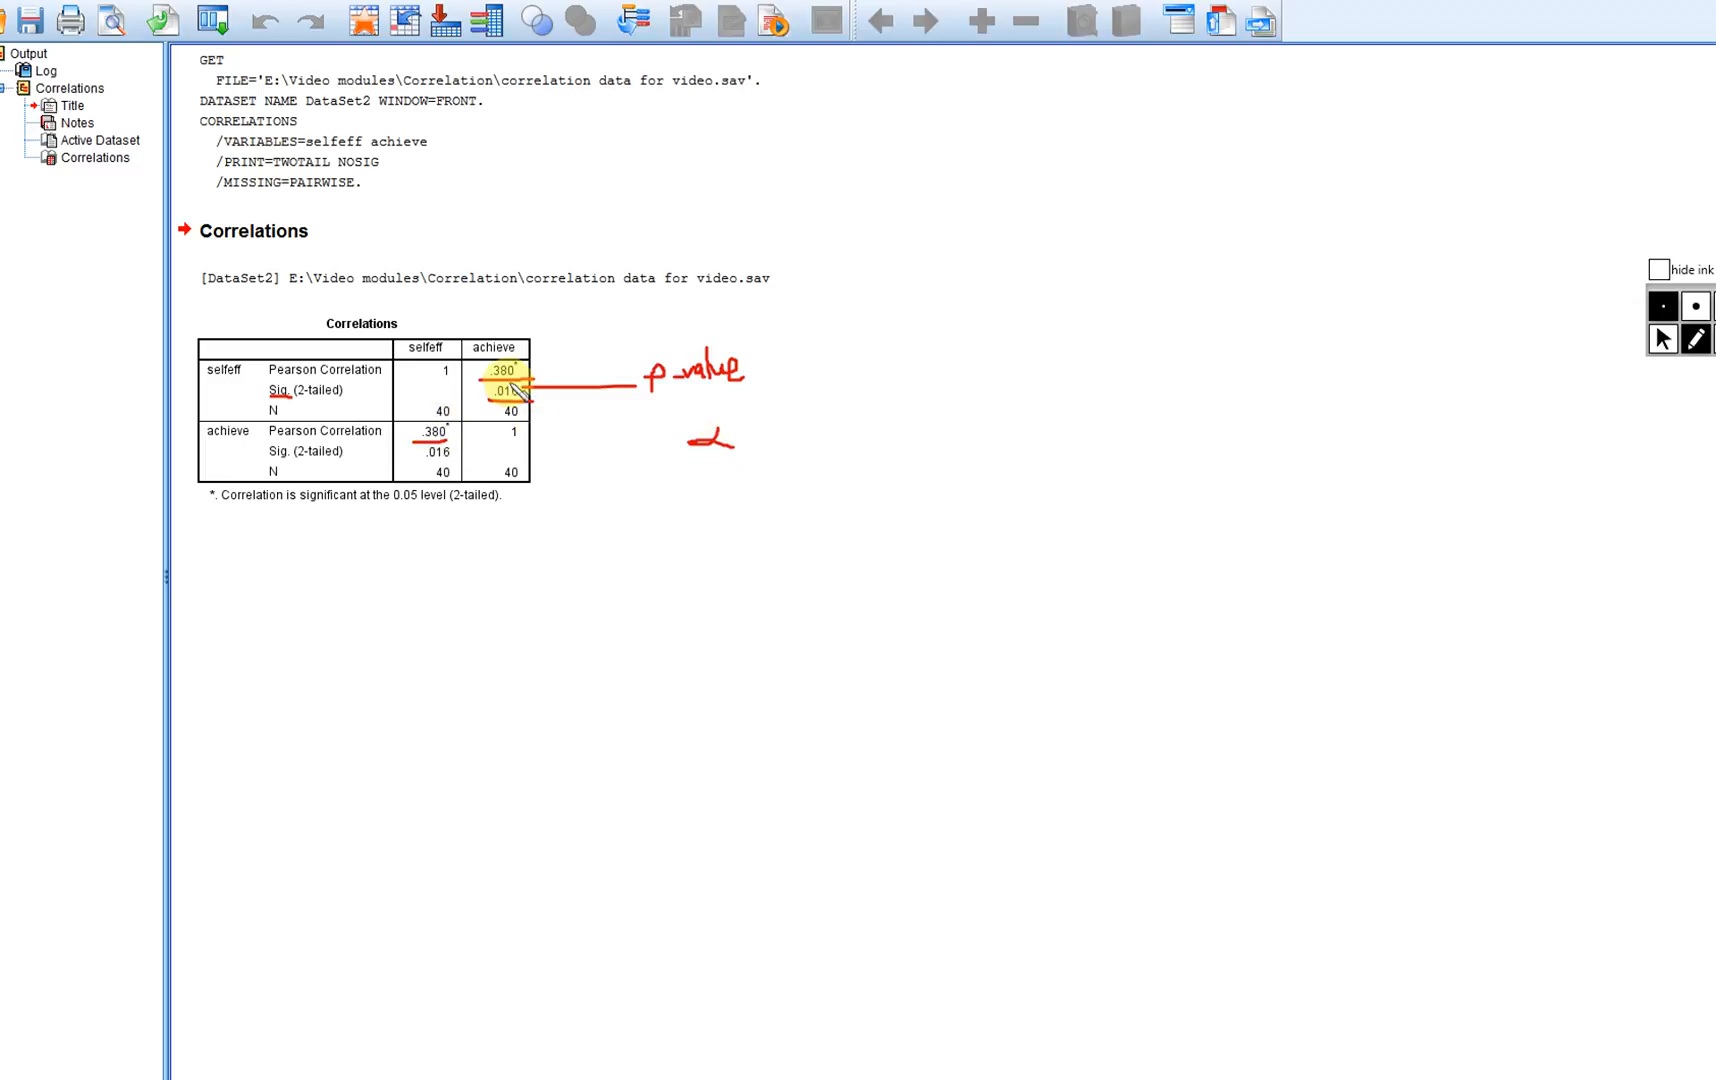
# - Complete the handwritten note as α = .05, and add the rule If p ≤ α, reject null with r = .38 above it
pyautogui.moveTo(735, 430)
pyautogui.mouseDown()
pyautogui.moveTo(752, 444)
pyautogui.moveTo(792, 423)
pyautogui.moveTo(797, 439)
pyautogui.mouseUp()
pyautogui.click(760, 437)
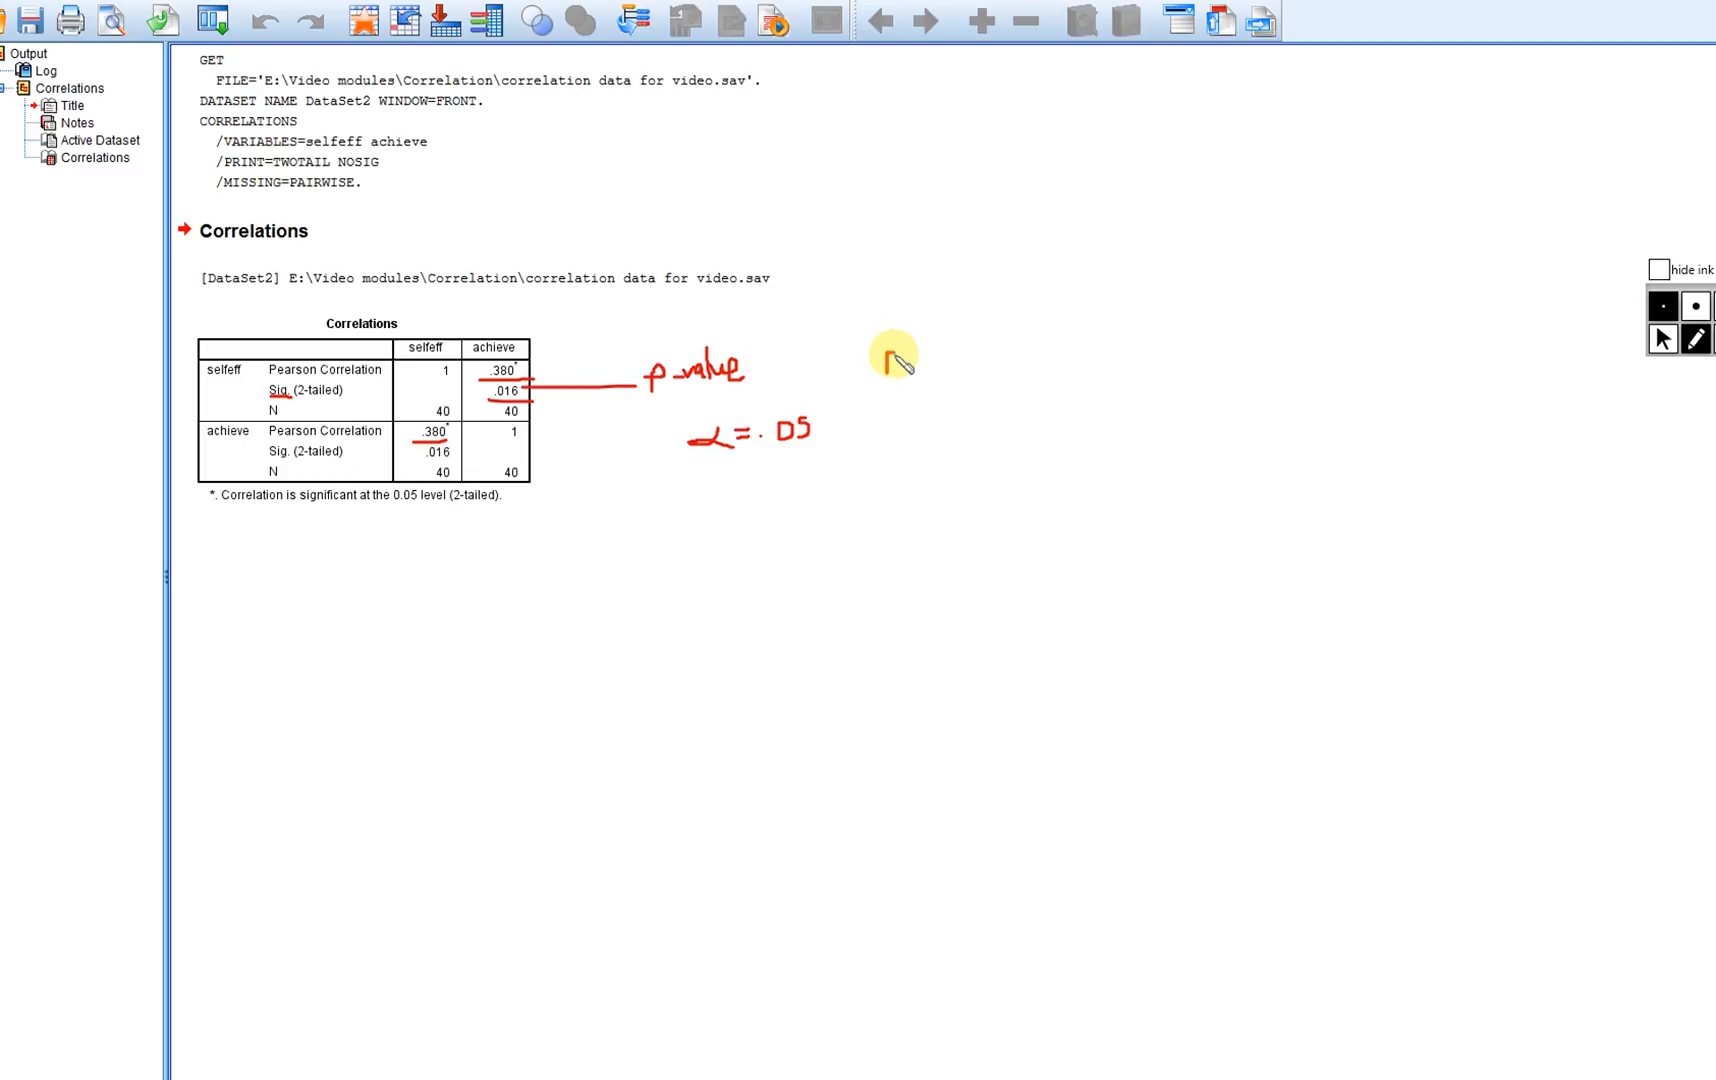
pyautogui.moveTo(893, 357); pyautogui.dragTo(955, 352)
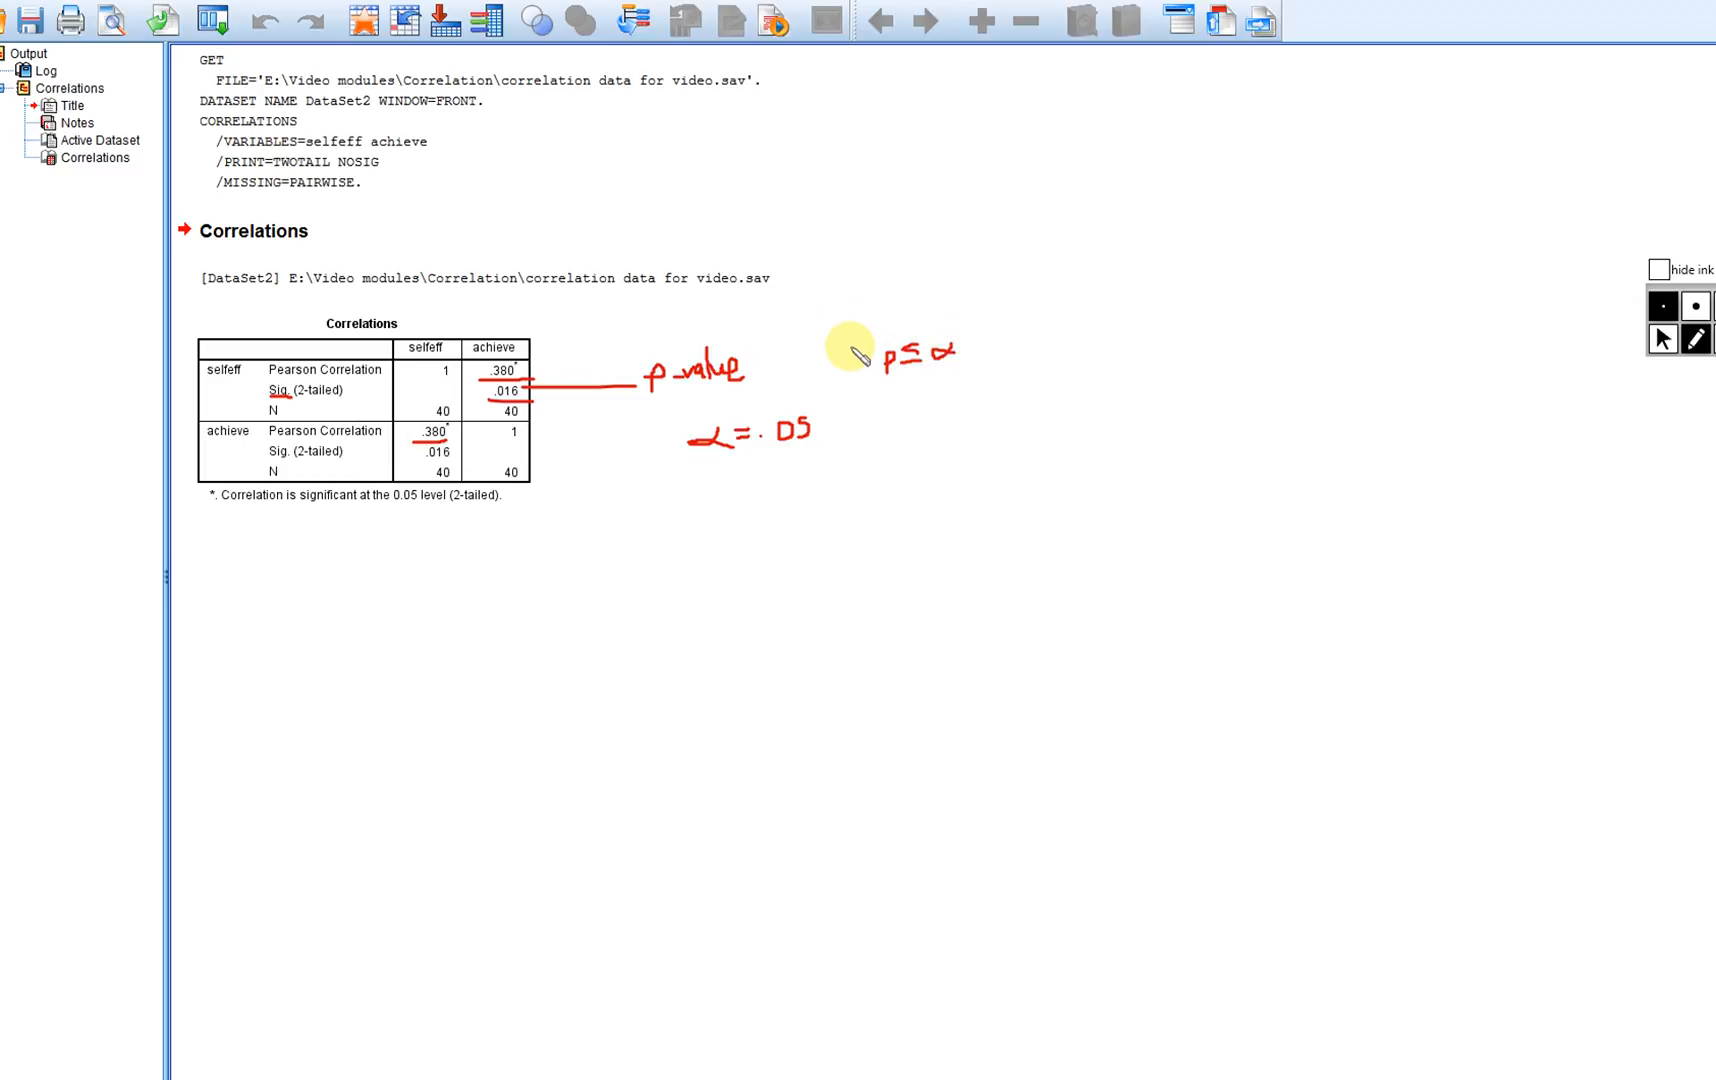
pyautogui.moveTo(869, 321)
pyautogui.mouseDown()
pyautogui.moveTo(967, 366)
pyautogui.moveTo(937, 390)
pyautogui.moveTo(969, 376)
pyautogui.moveTo(962, 396)
pyautogui.moveTo(968, 366)
pyautogui.moveTo(984, 380)
pyautogui.moveTo(1011, 364)
pyautogui.moveTo(966, 421)
pyautogui.moveTo(1003, 398)
pyautogui.moveTo(1003, 421)
pyautogui.mouseUp()
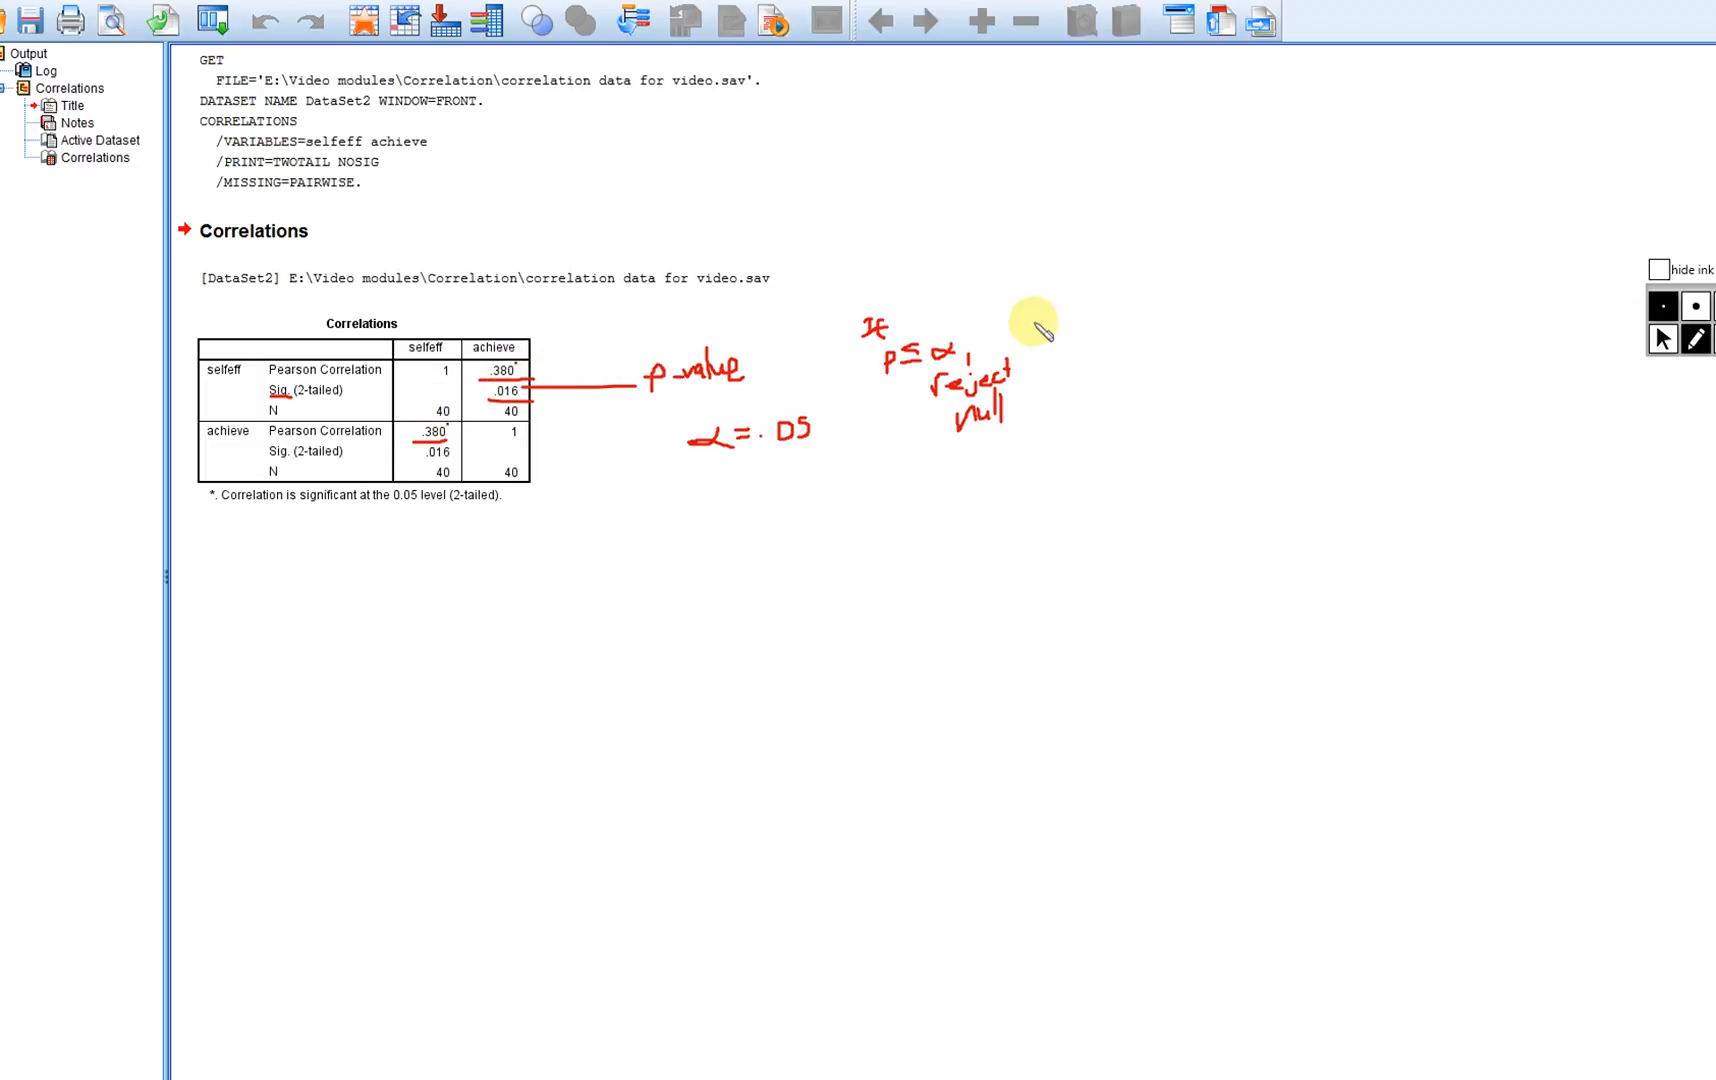
pyautogui.moveTo(1031, 271)
pyautogui.mouseDown()
pyautogui.moveTo(1034, 286)
pyautogui.moveTo(1095, 277)
pyautogui.moveTo(1084, 268)
pyautogui.moveTo(1103, 260)
pyautogui.mouseUp()
pyautogui.click(1078, 282)
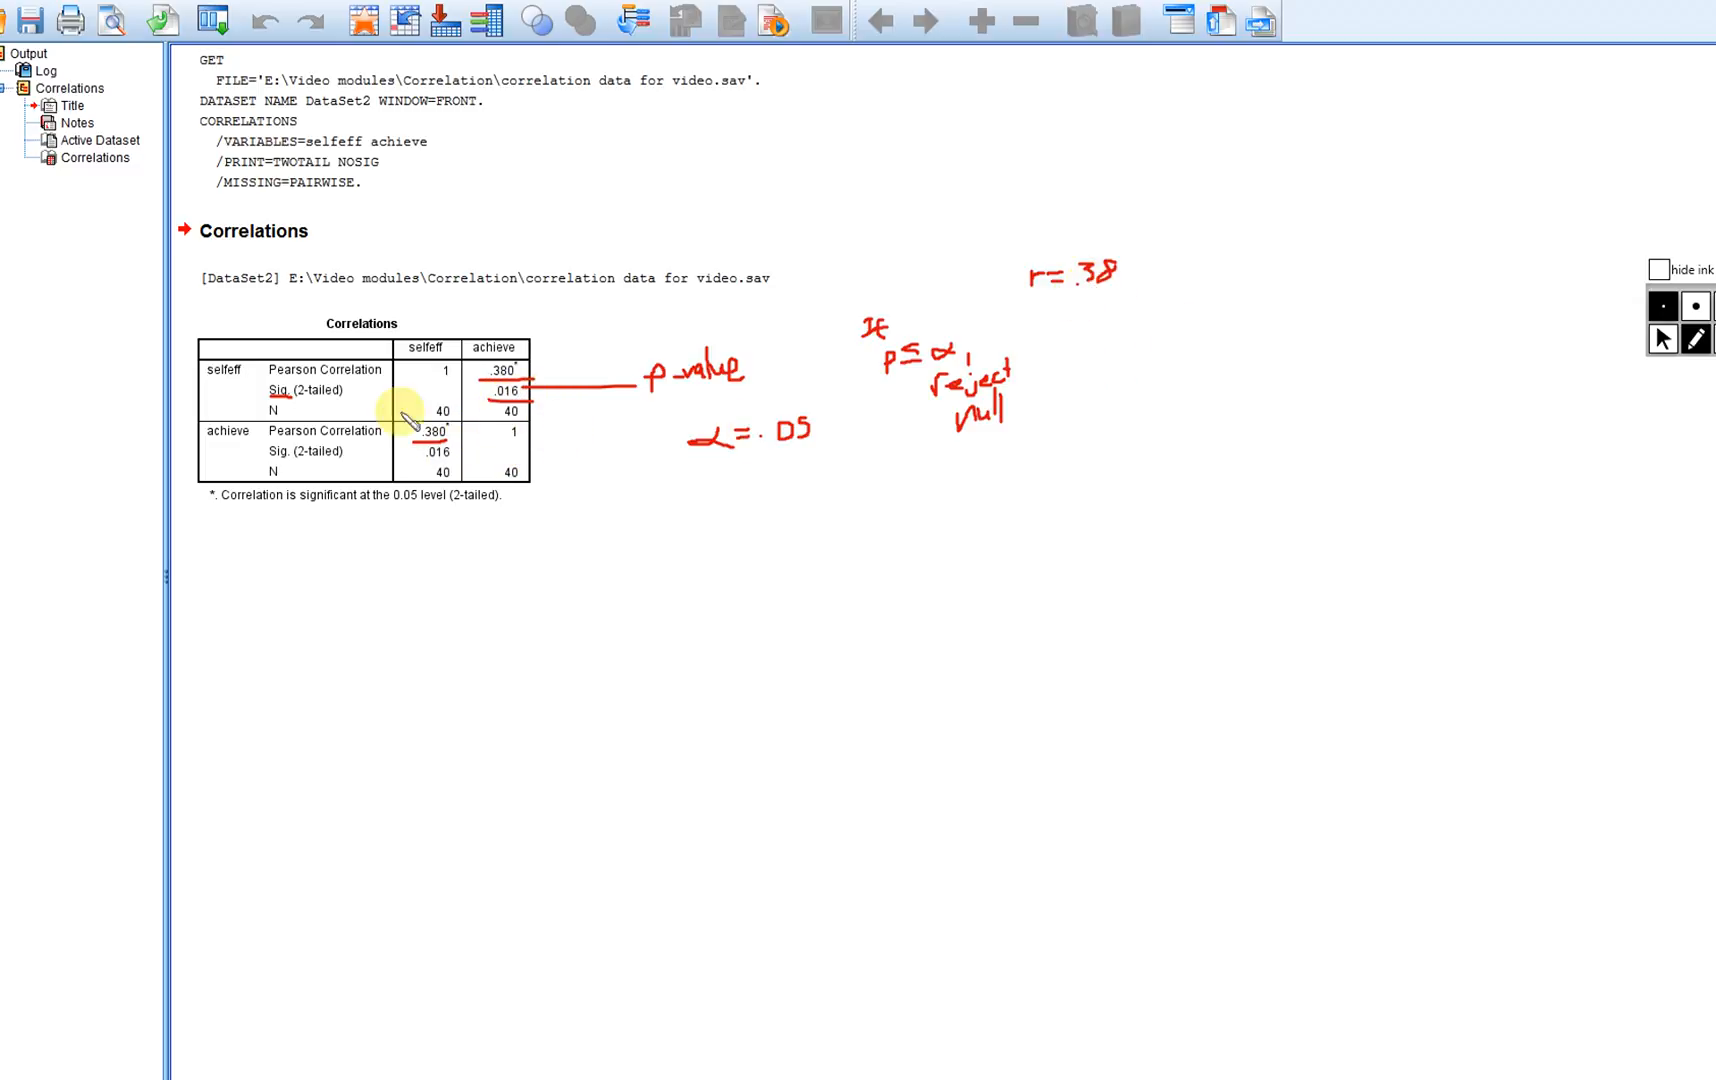
# - Clear all handwritten annotations and run the Pearson correlation of selfeff and achieve with a one-tailed significance test
pyautogui.click(1664, 340)
pyautogui.press('Delete')
pyautogui.click(372, 190)
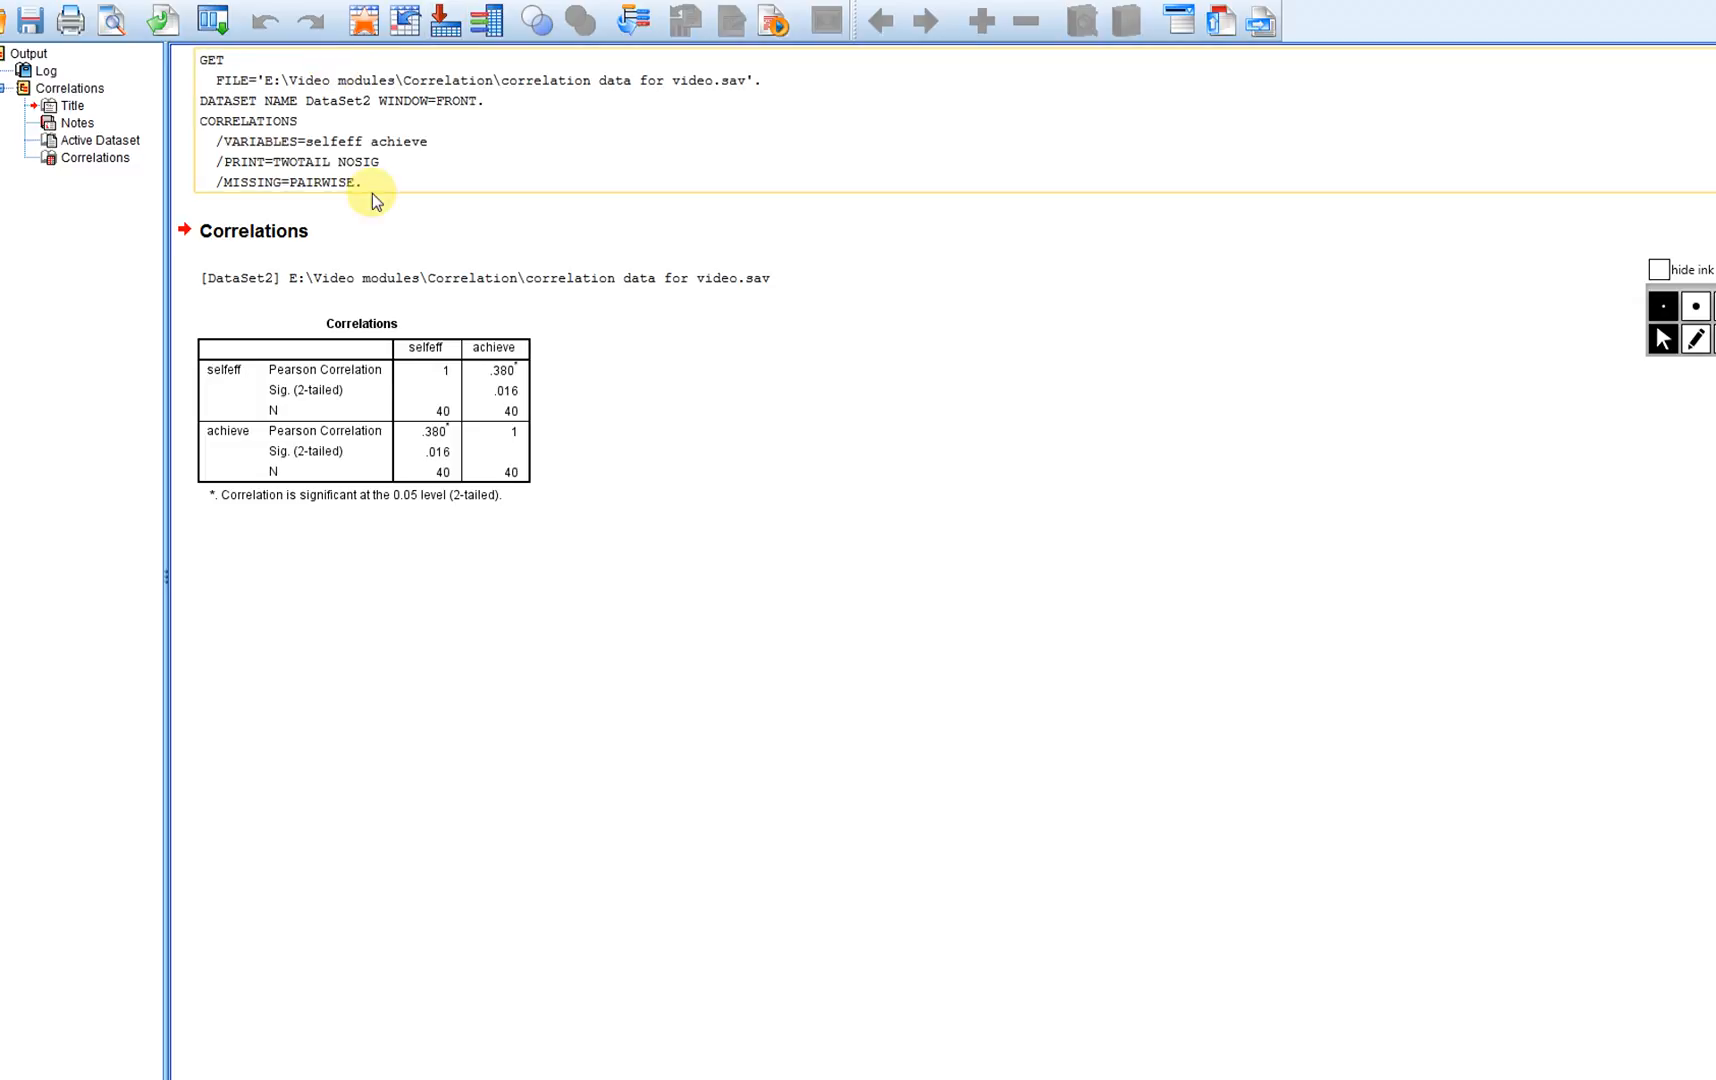
pyautogui.click(392, 400)
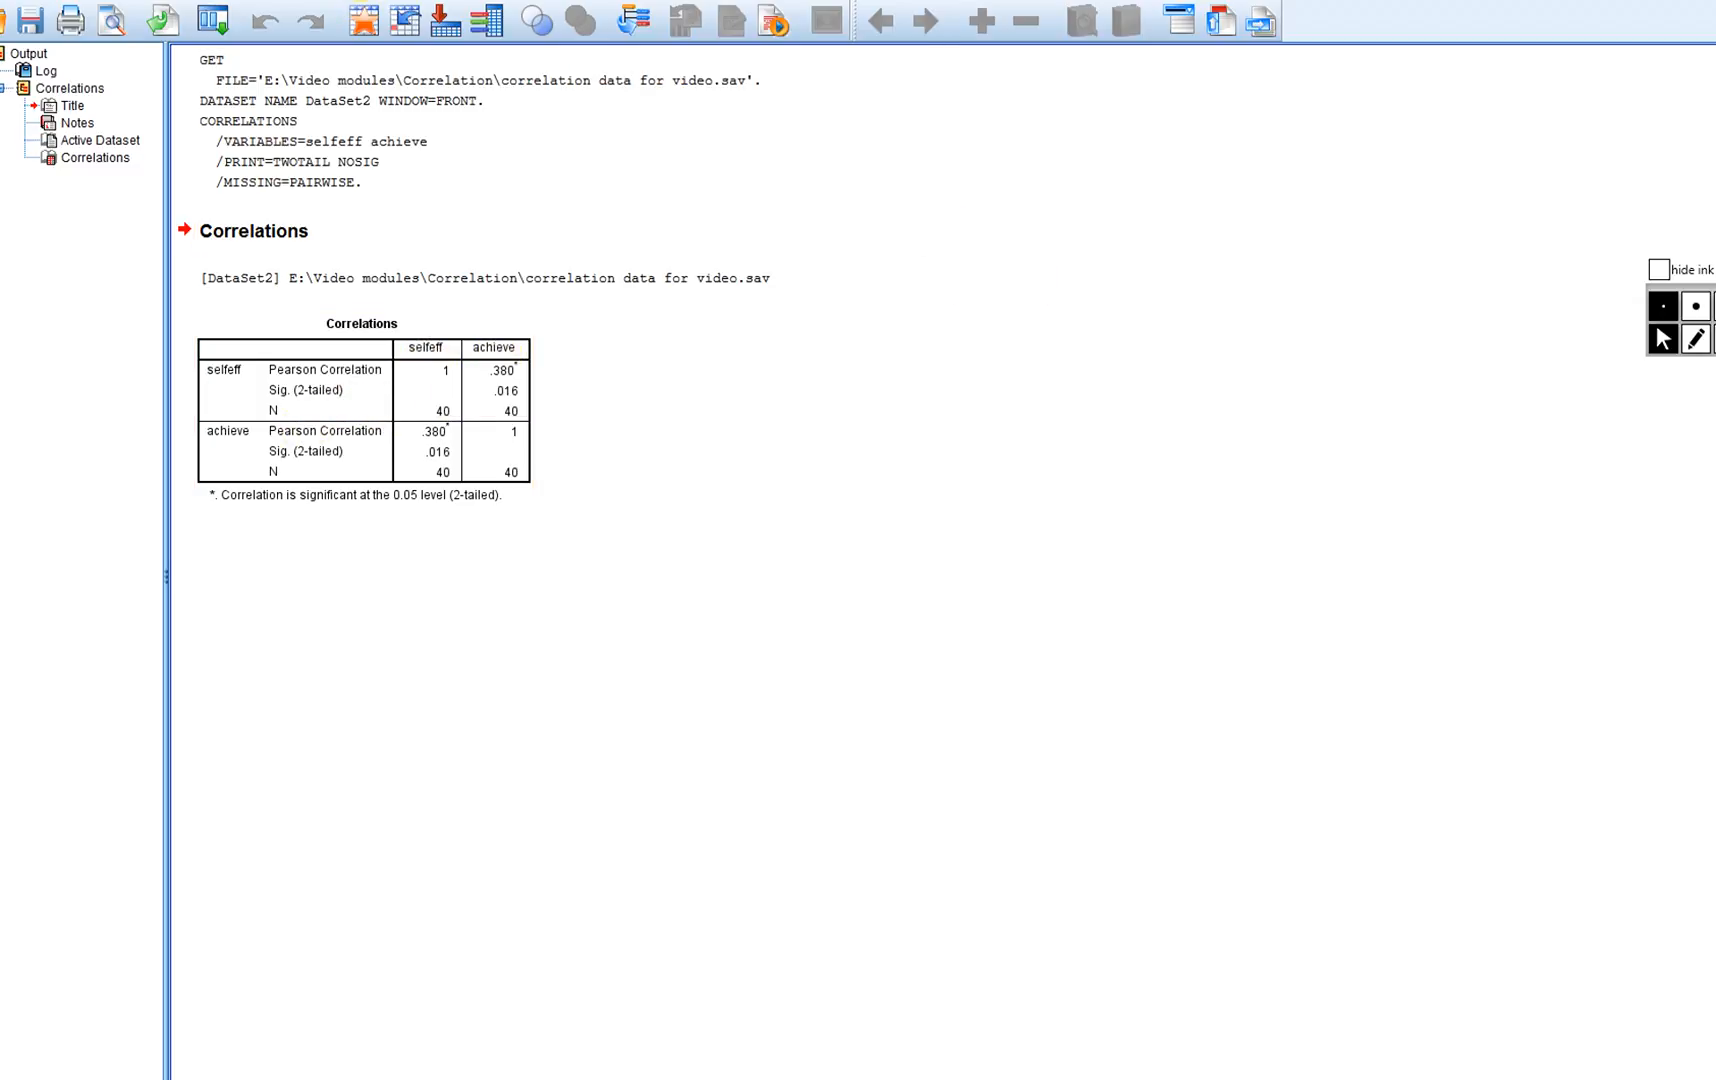
pyautogui.click(365, 3)
pyautogui.moveTo(450, 158)
pyautogui.click(600, 156)
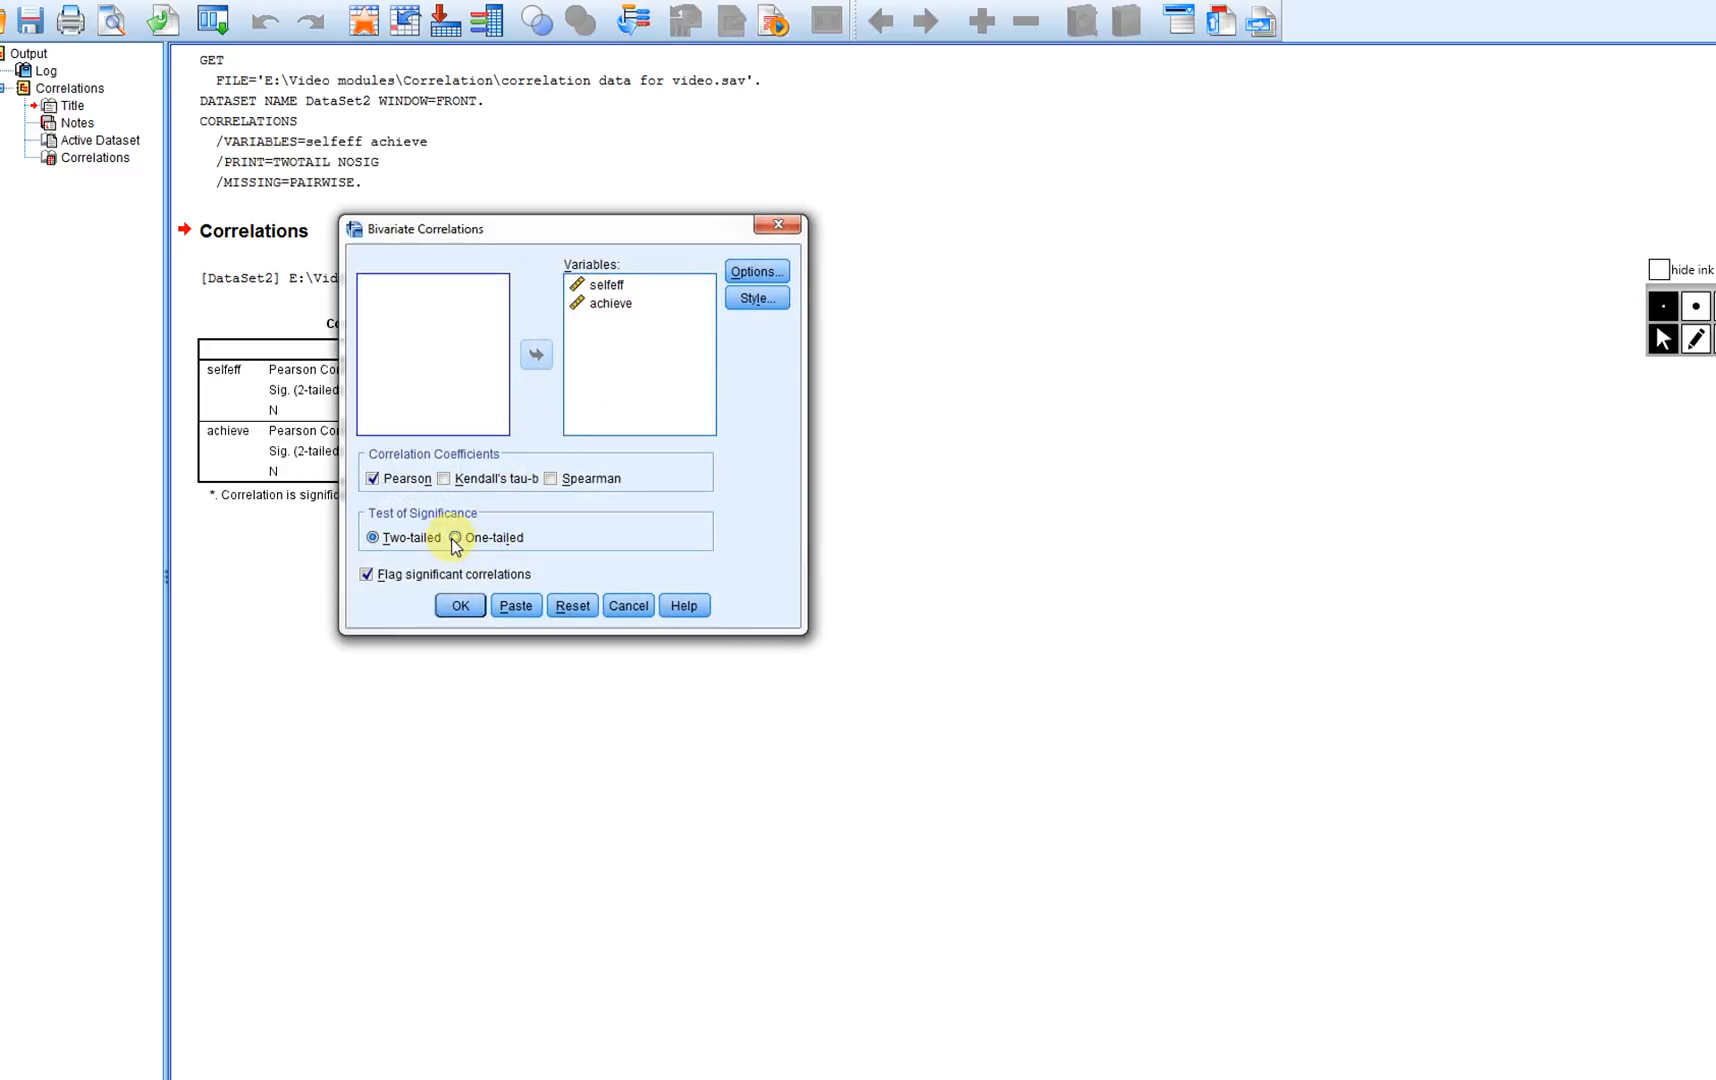
pyautogui.click(455, 539)
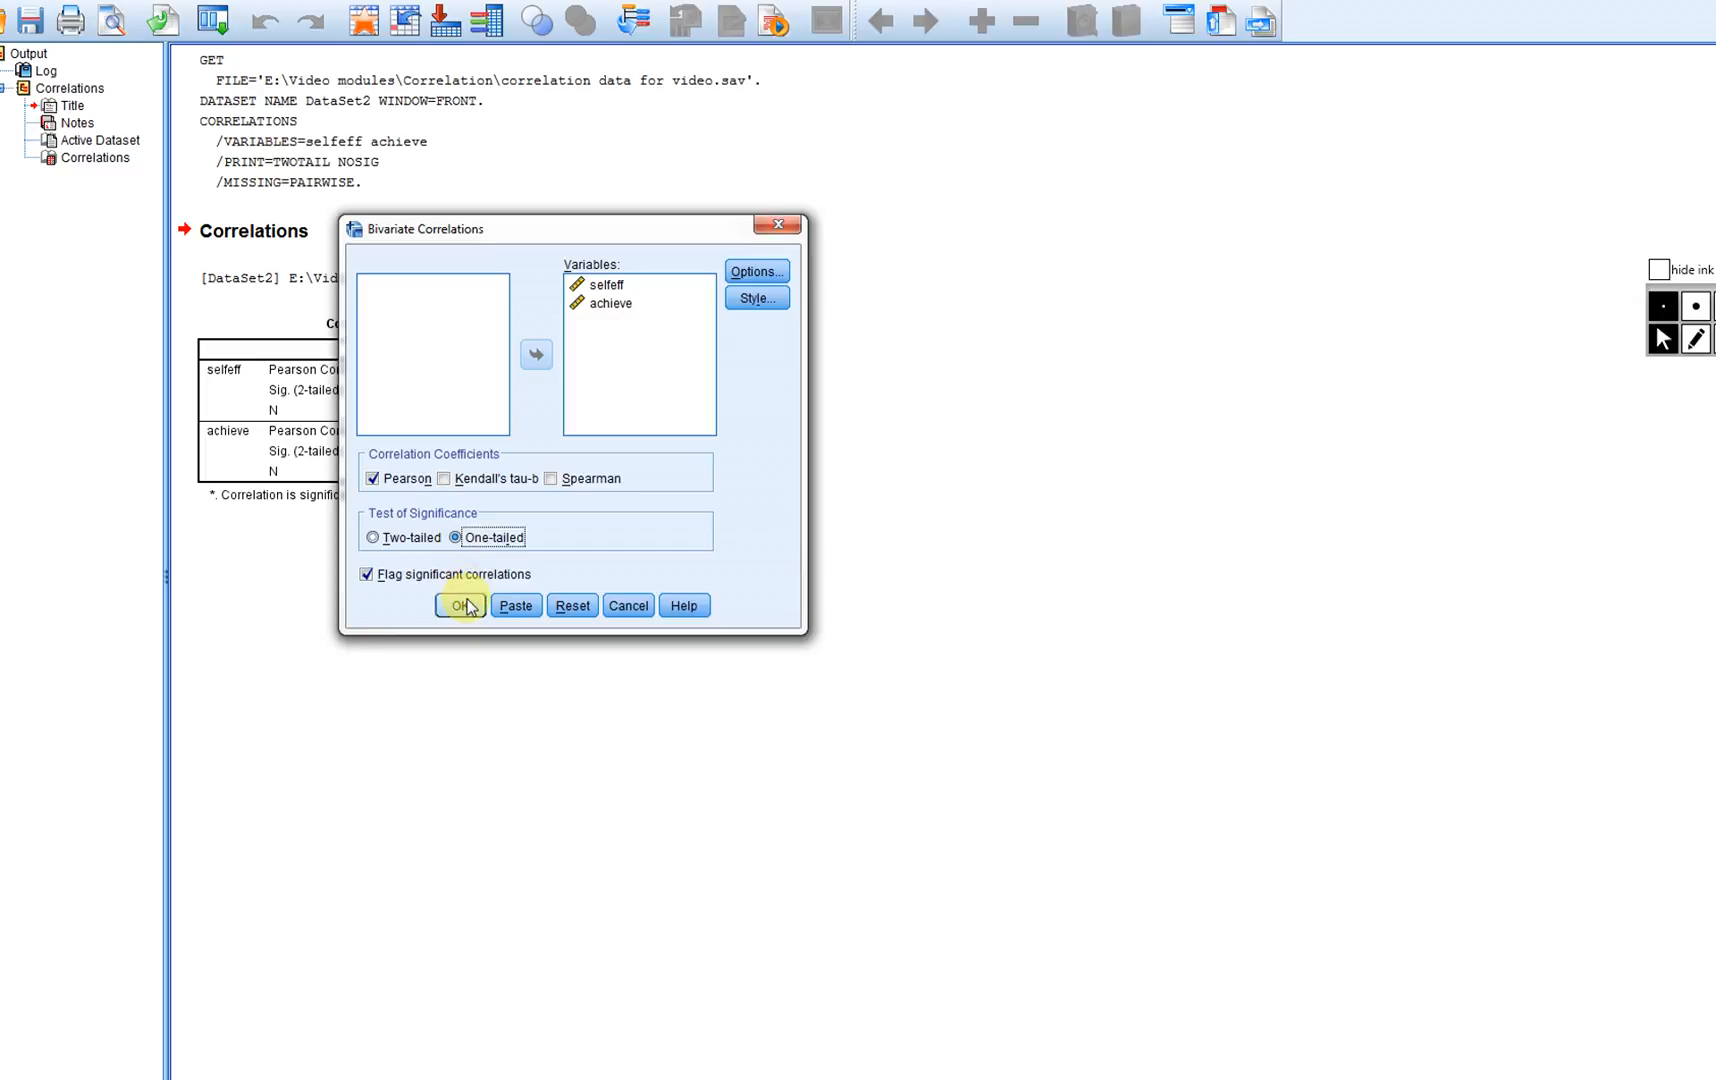
pyautogui.click(468, 609)
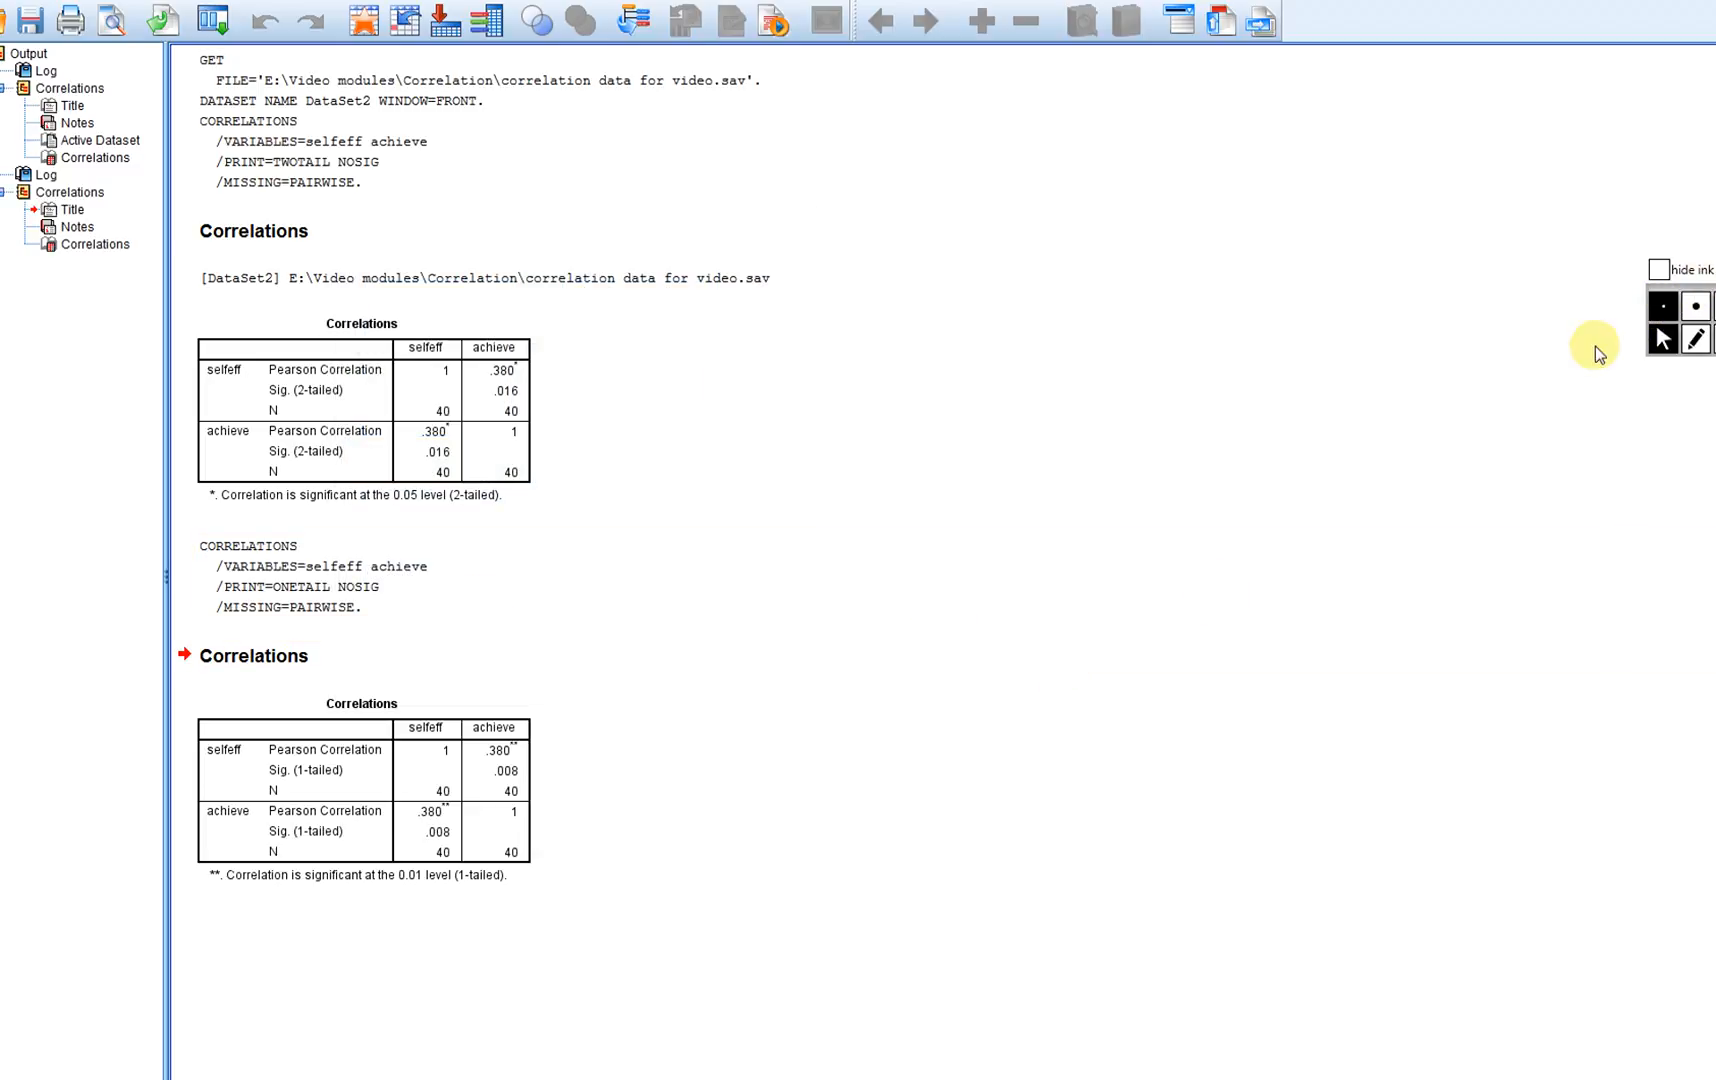
# - Underline with the pen the .380 correlation, the Sig. (1-tailed) label and its .008 value in the one-tailed table's selfeff row
pyautogui.click(1699, 341)
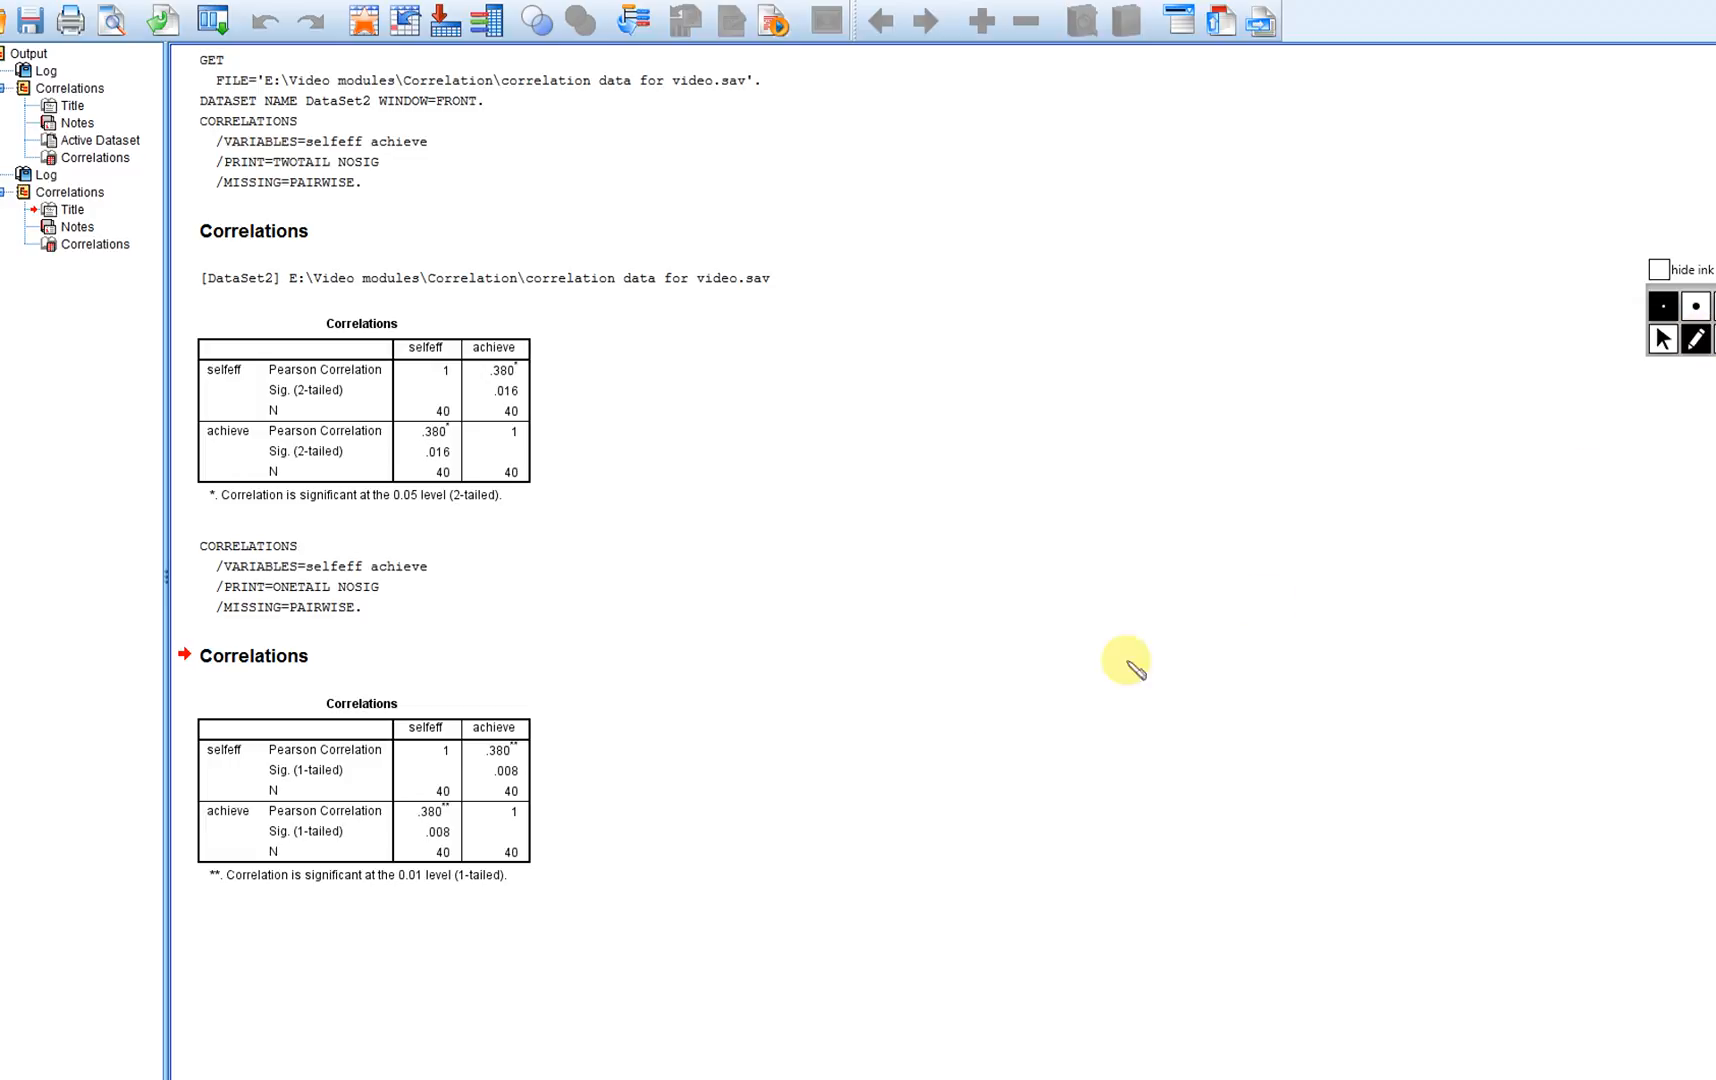
pyautogui.moveTo(477, 759); pyautogui.dragTo(519, 759)
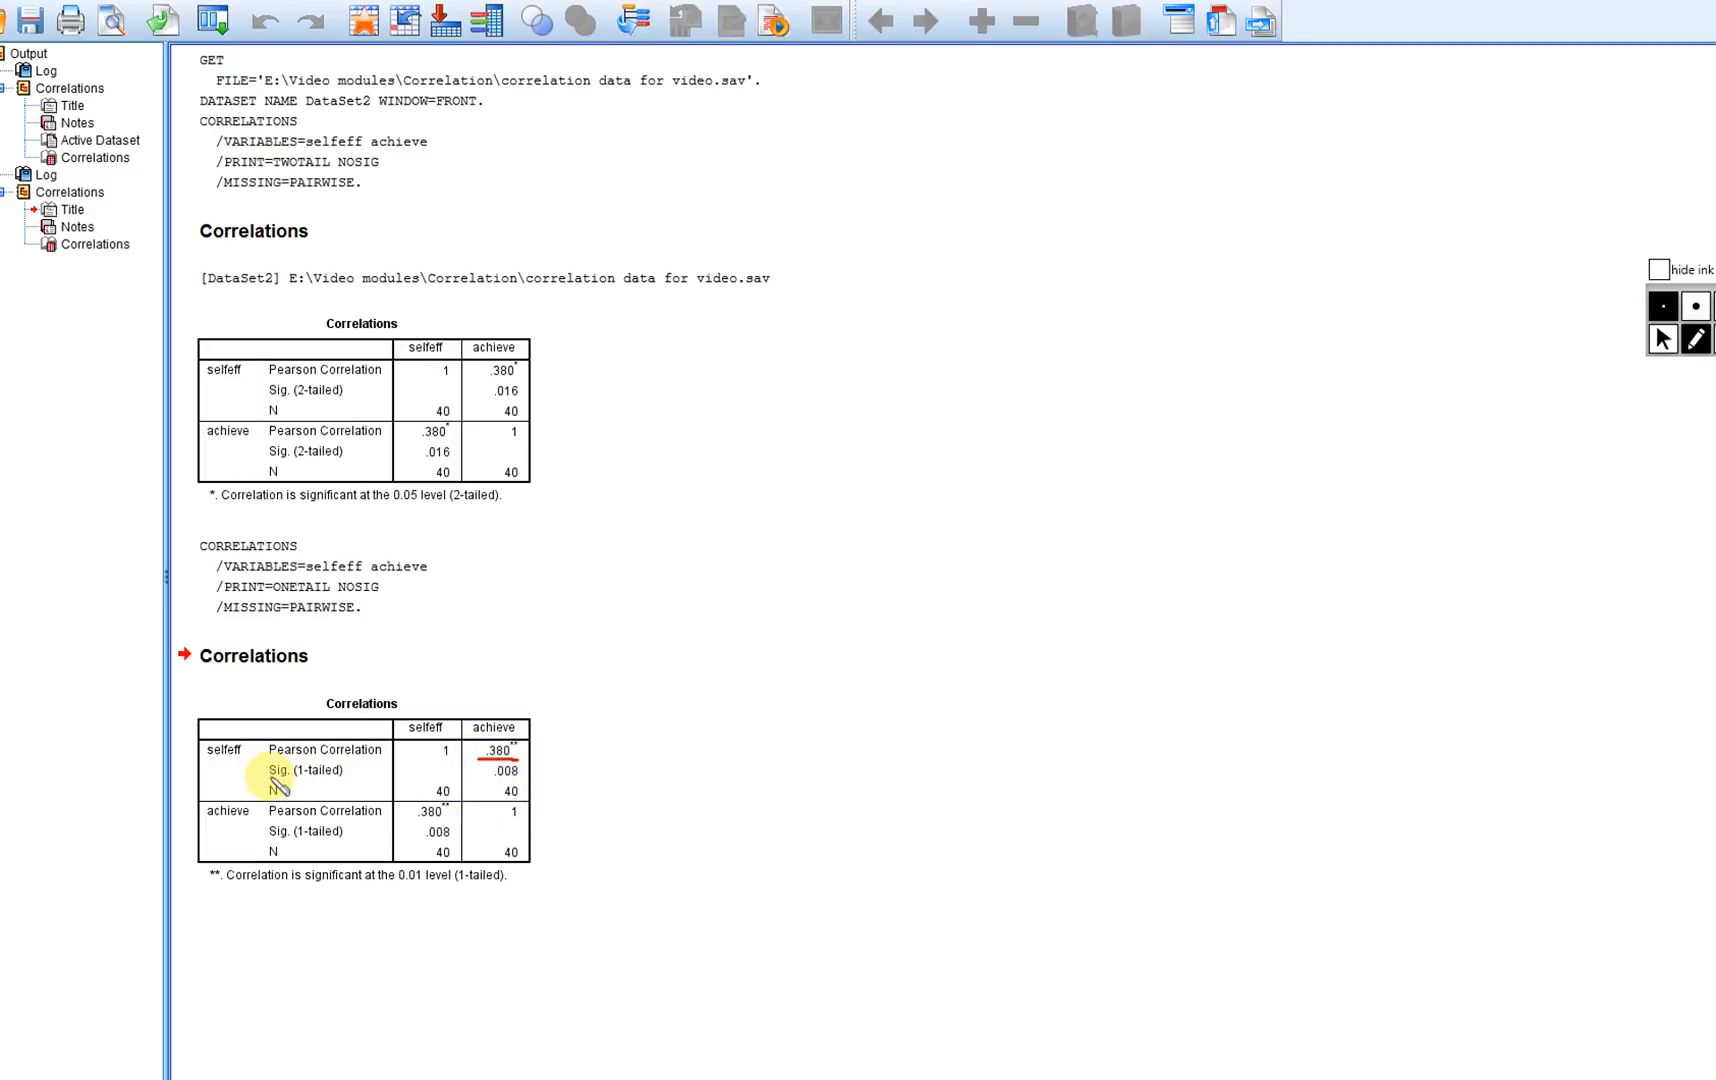
pyautogui.moveTo(268, 779); pyautogui.dragTo(317, 779)
pyautogui.click(482, 779)
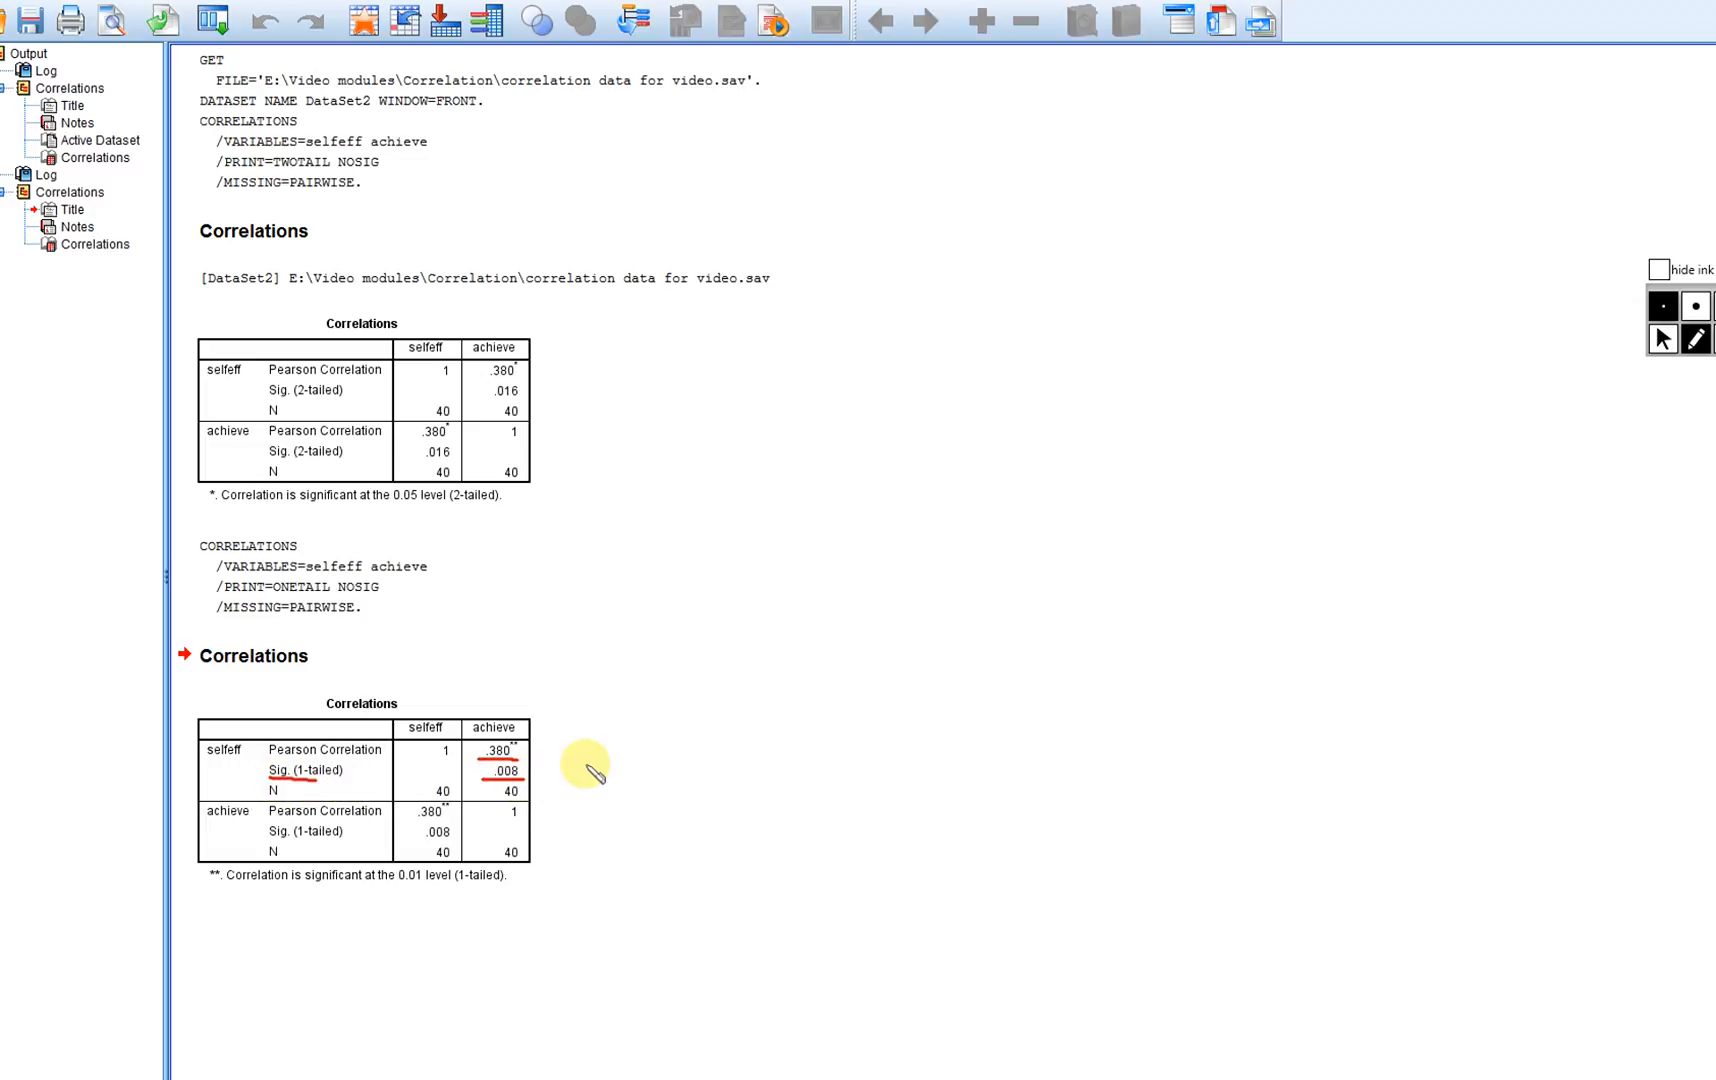
pyautogui.moveTo(482, 779); pyautogui.dragTo(524, 779)
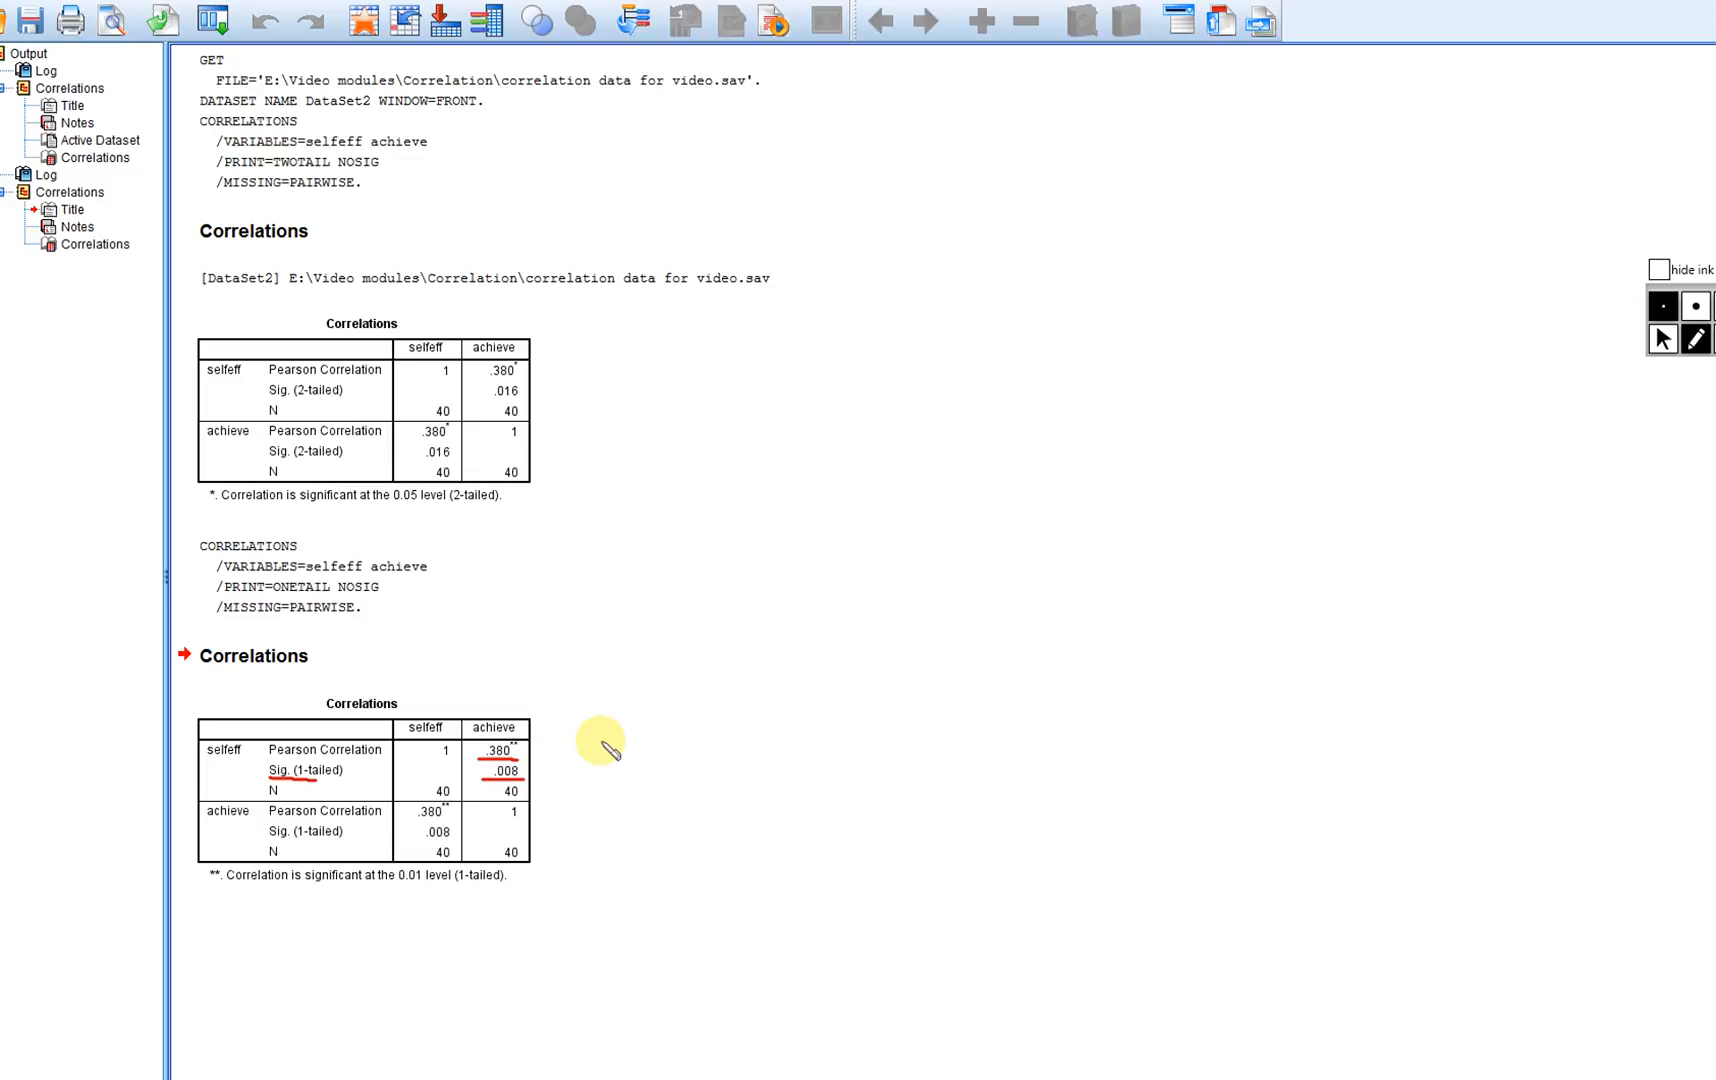
# - Handwrite the directional alternative hypothesis H1: ρxy > 0 beside the one-tailed Correlations table
pyautogui.moveTo(632, 717); pyautogui.dragTo(632, 743)
pyautogui.moveTo(640, 718)
pyautogui.mouseDown()
pyautogui.moveTo(640, 745)
pyautogui.moveTo(698, 714)
pyautogui.moveTo(689, 735)
pyautogui.moveTo(705, 733)
pyautogui.moveTo(755, 697)
pyautogui.mouseUp()
pyautogui.click(661, 721)
pyautogui.click(662, 734)
pyautogui.click(683, 734)
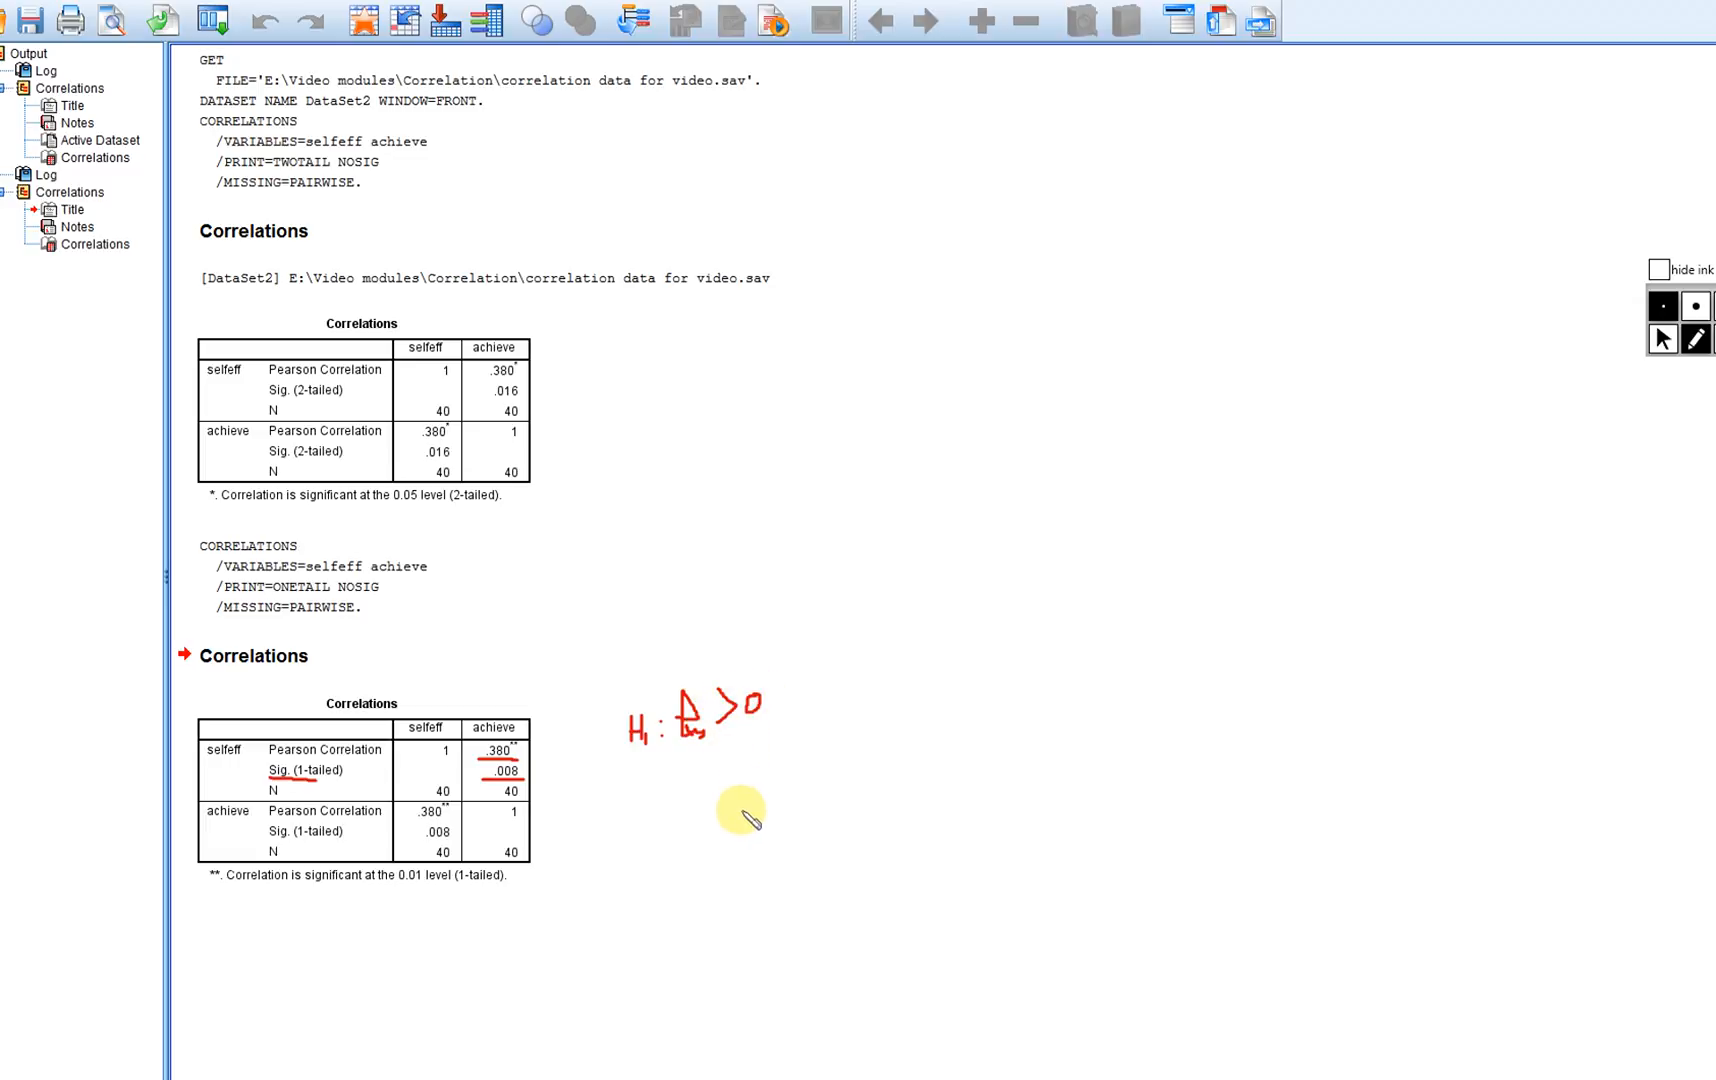
# - Draw a normal curve below the hypothesis with a centre line, an upper-tail cutoff, and a mark labelled .38 beyond the cutoff
pyautogui.moveTo(770, 832); pyautogui.dragTo(972, 822)
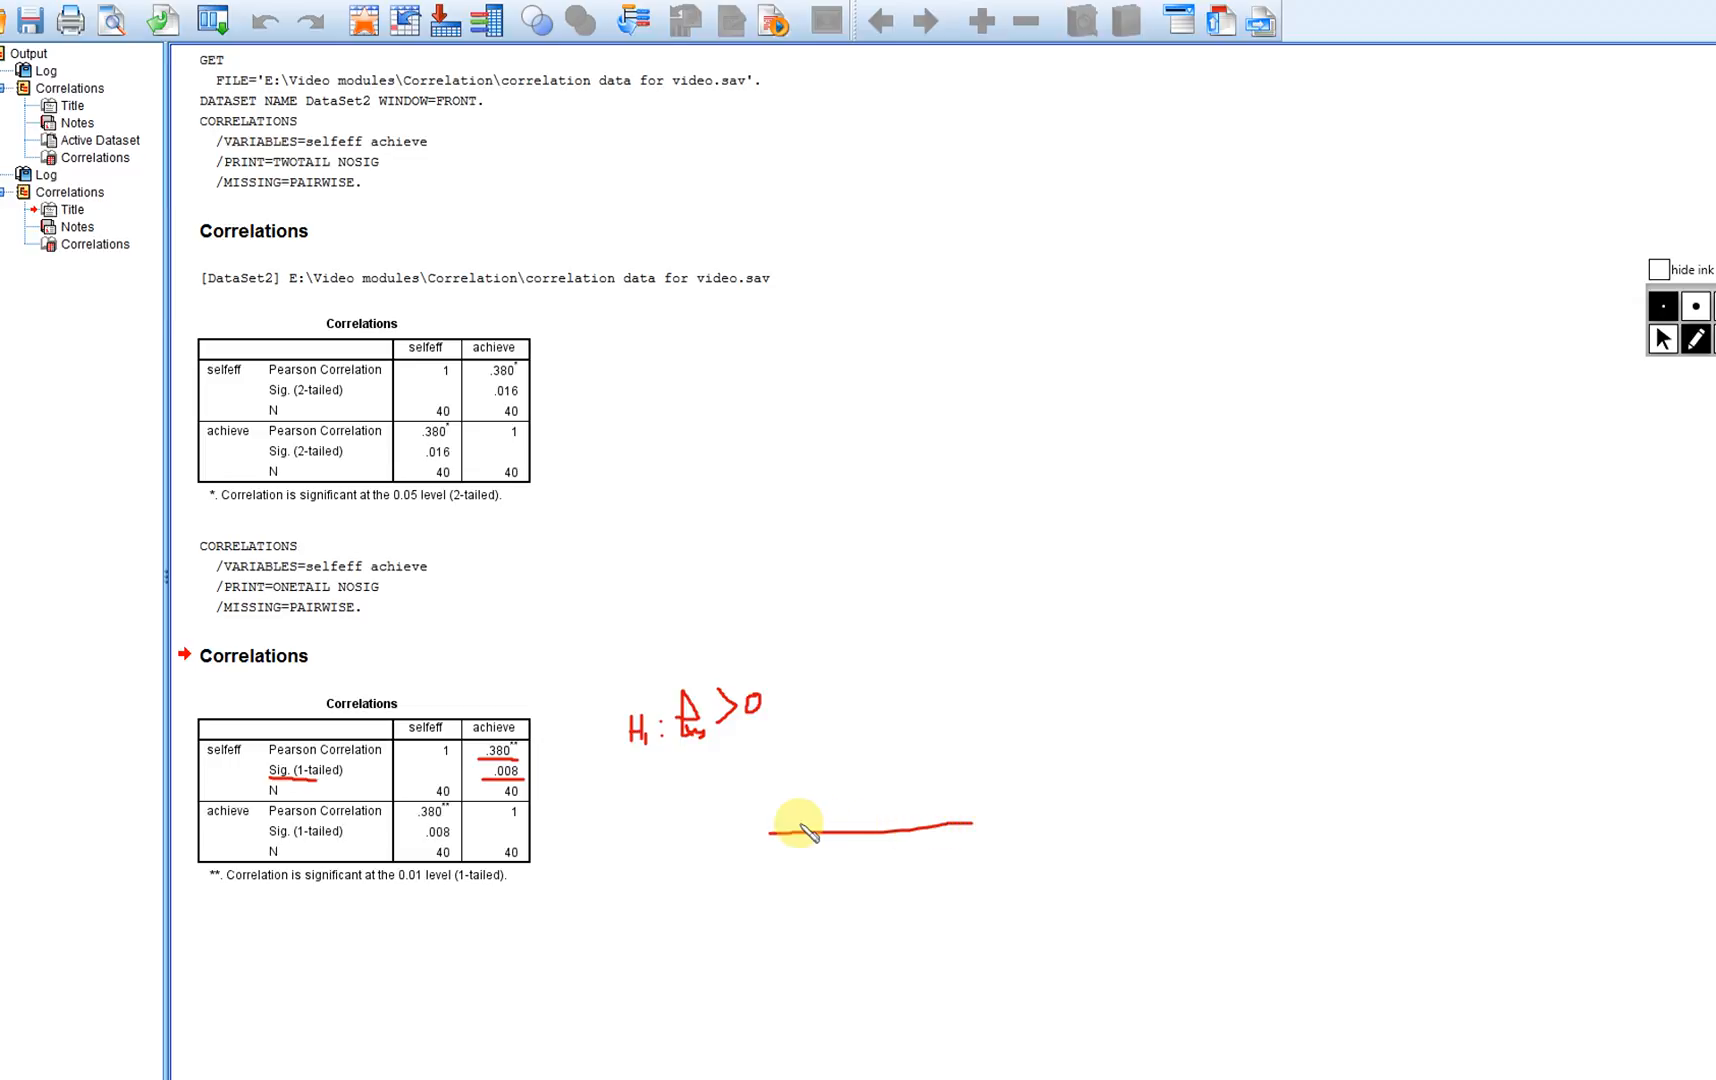
pyautogui.moveTo(770, 827)
pyautogui.mouseDown()
pyautogui.moveTo(810, 808)
pyautogui.moveTo(864, 720)
pyautogui.moveTo(919, 793)
pyautogui.moveTo(960, 813)
pyautogui.mouseUp()
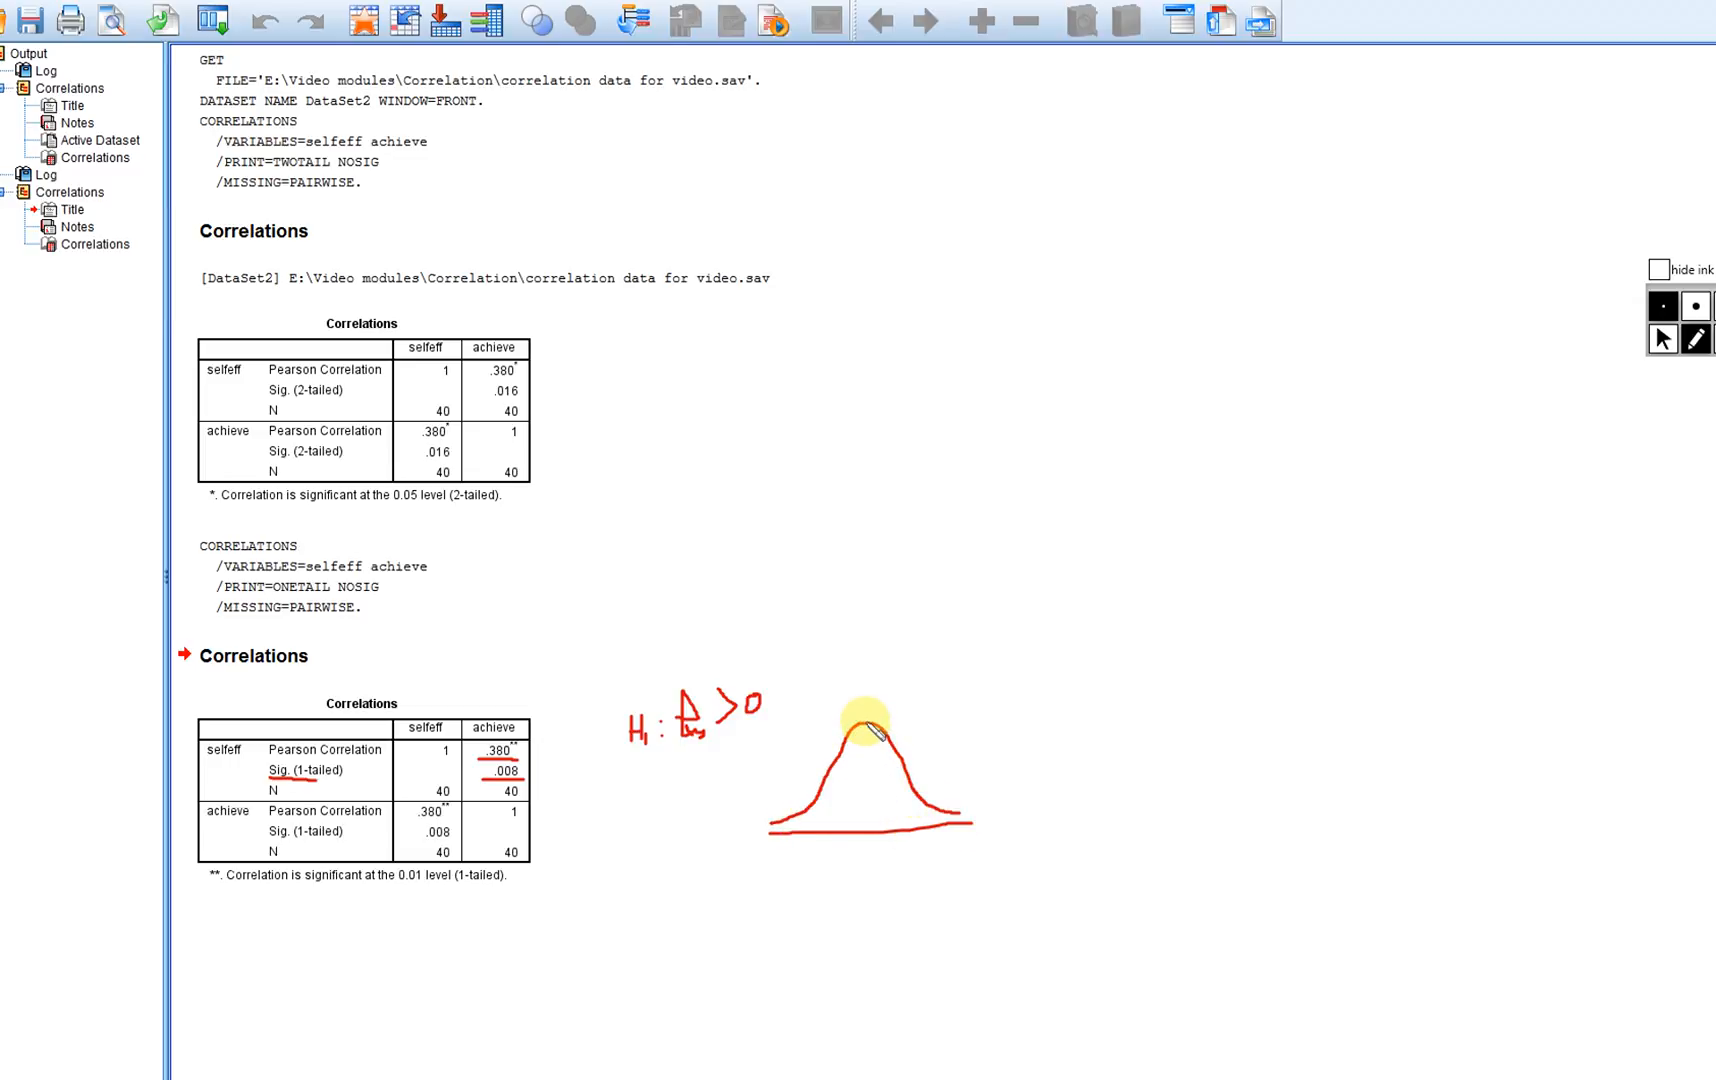
pyautogui.moveTo(866, 723); pyautogui.dragTo(876, 852)
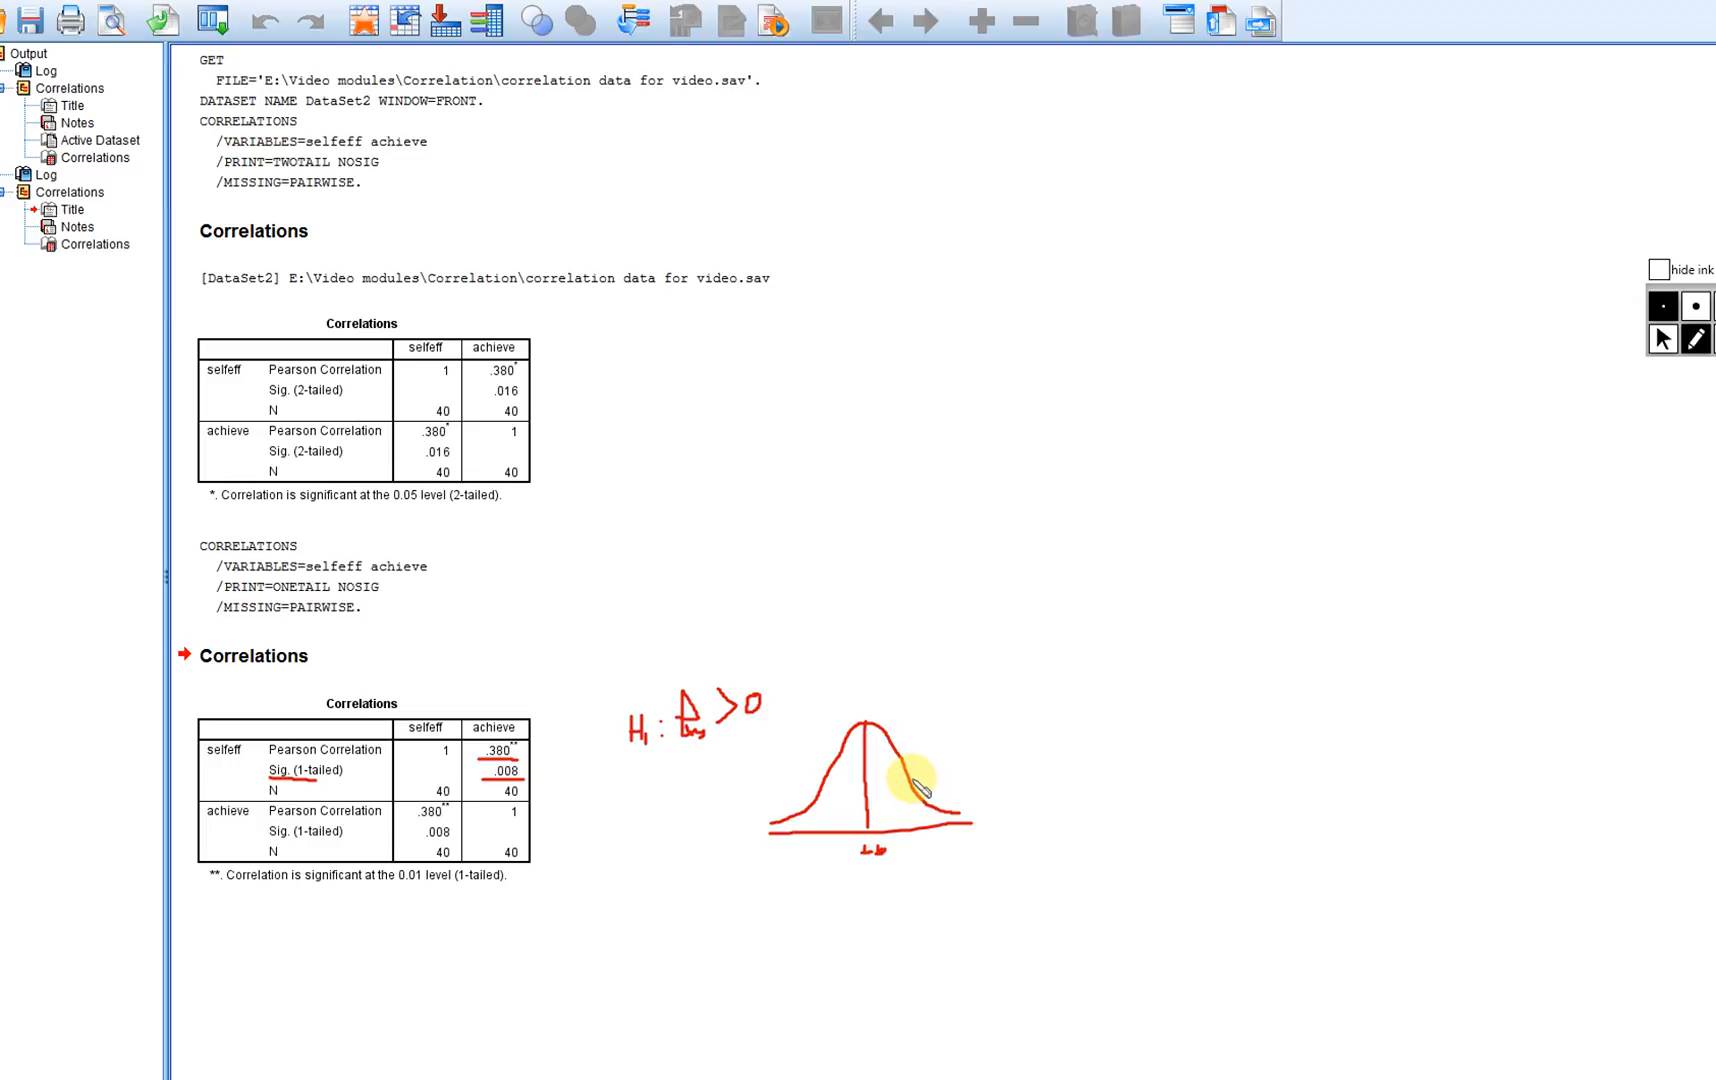
pyautogui.moveTo(913, 779); pyautogui.dragTo(912, 829)
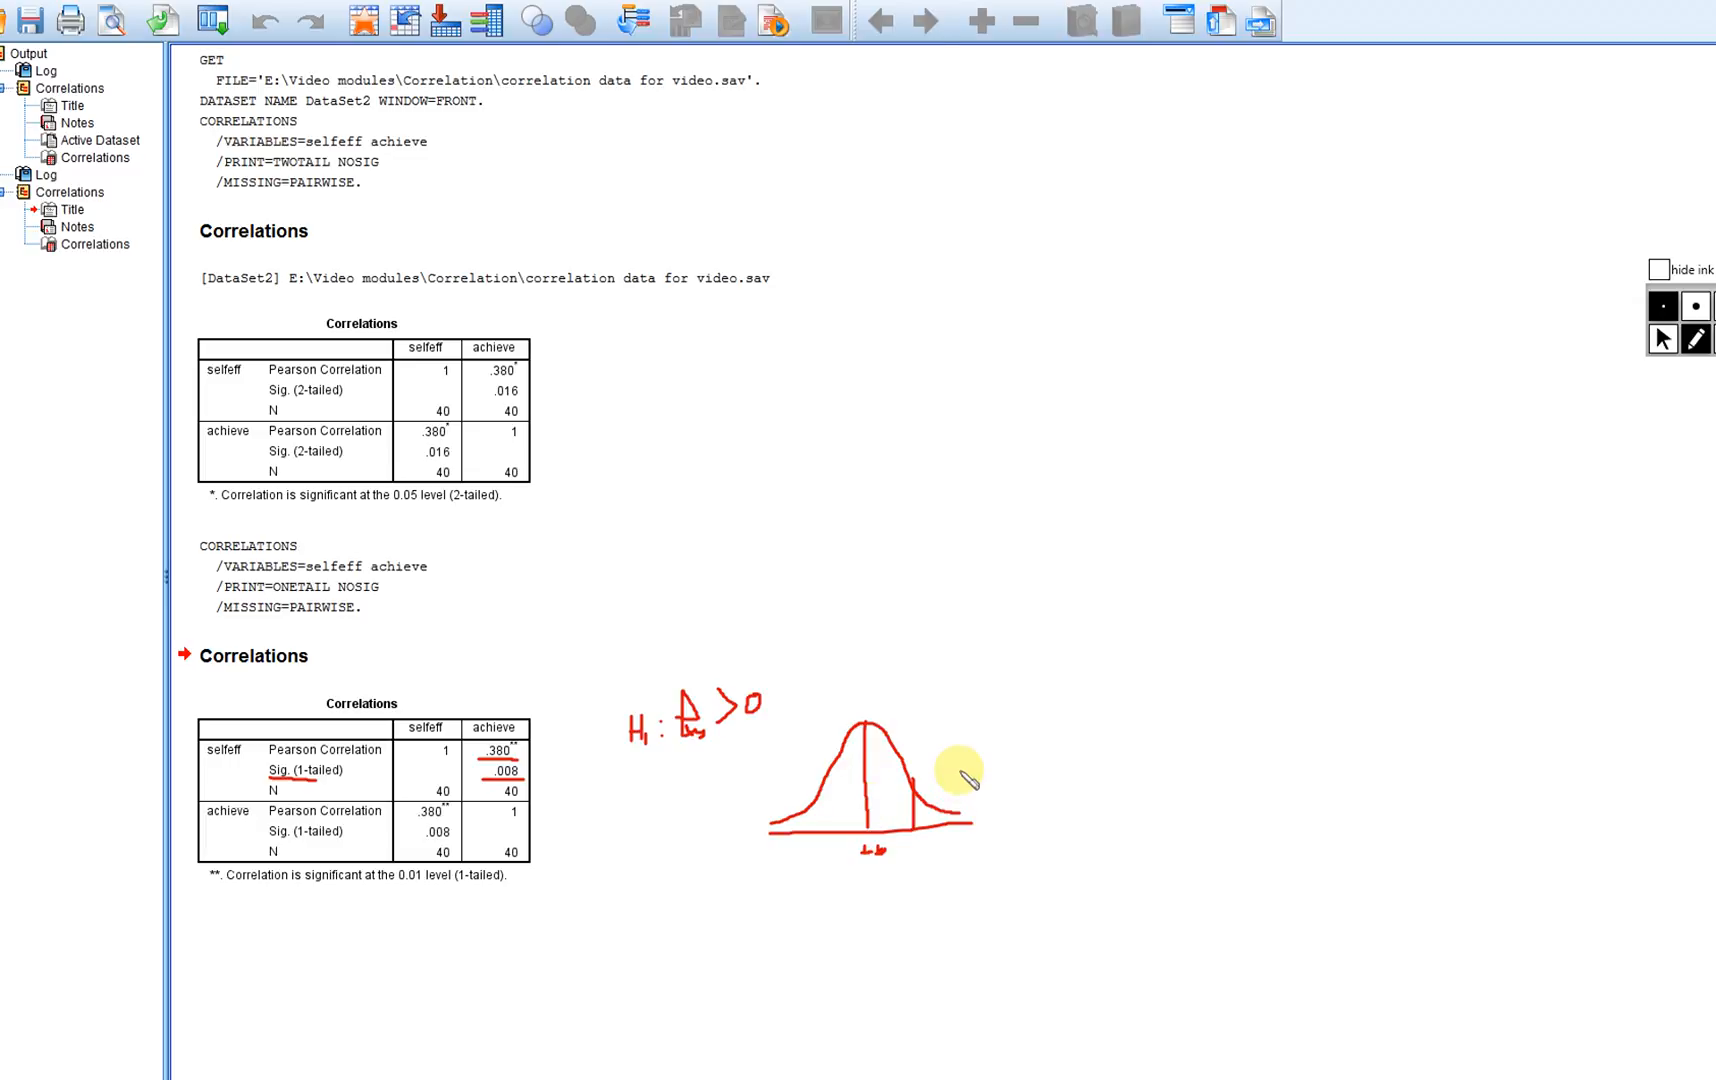
pyautogui.moveTo(942, 737)
pyautogui.mouseDown()
pyautogui.moveTo(955, 757)
pyautogui.moveTo(970, 740)
pyautogui.moveTo(929, 803)
pyautogui.mouseUp()
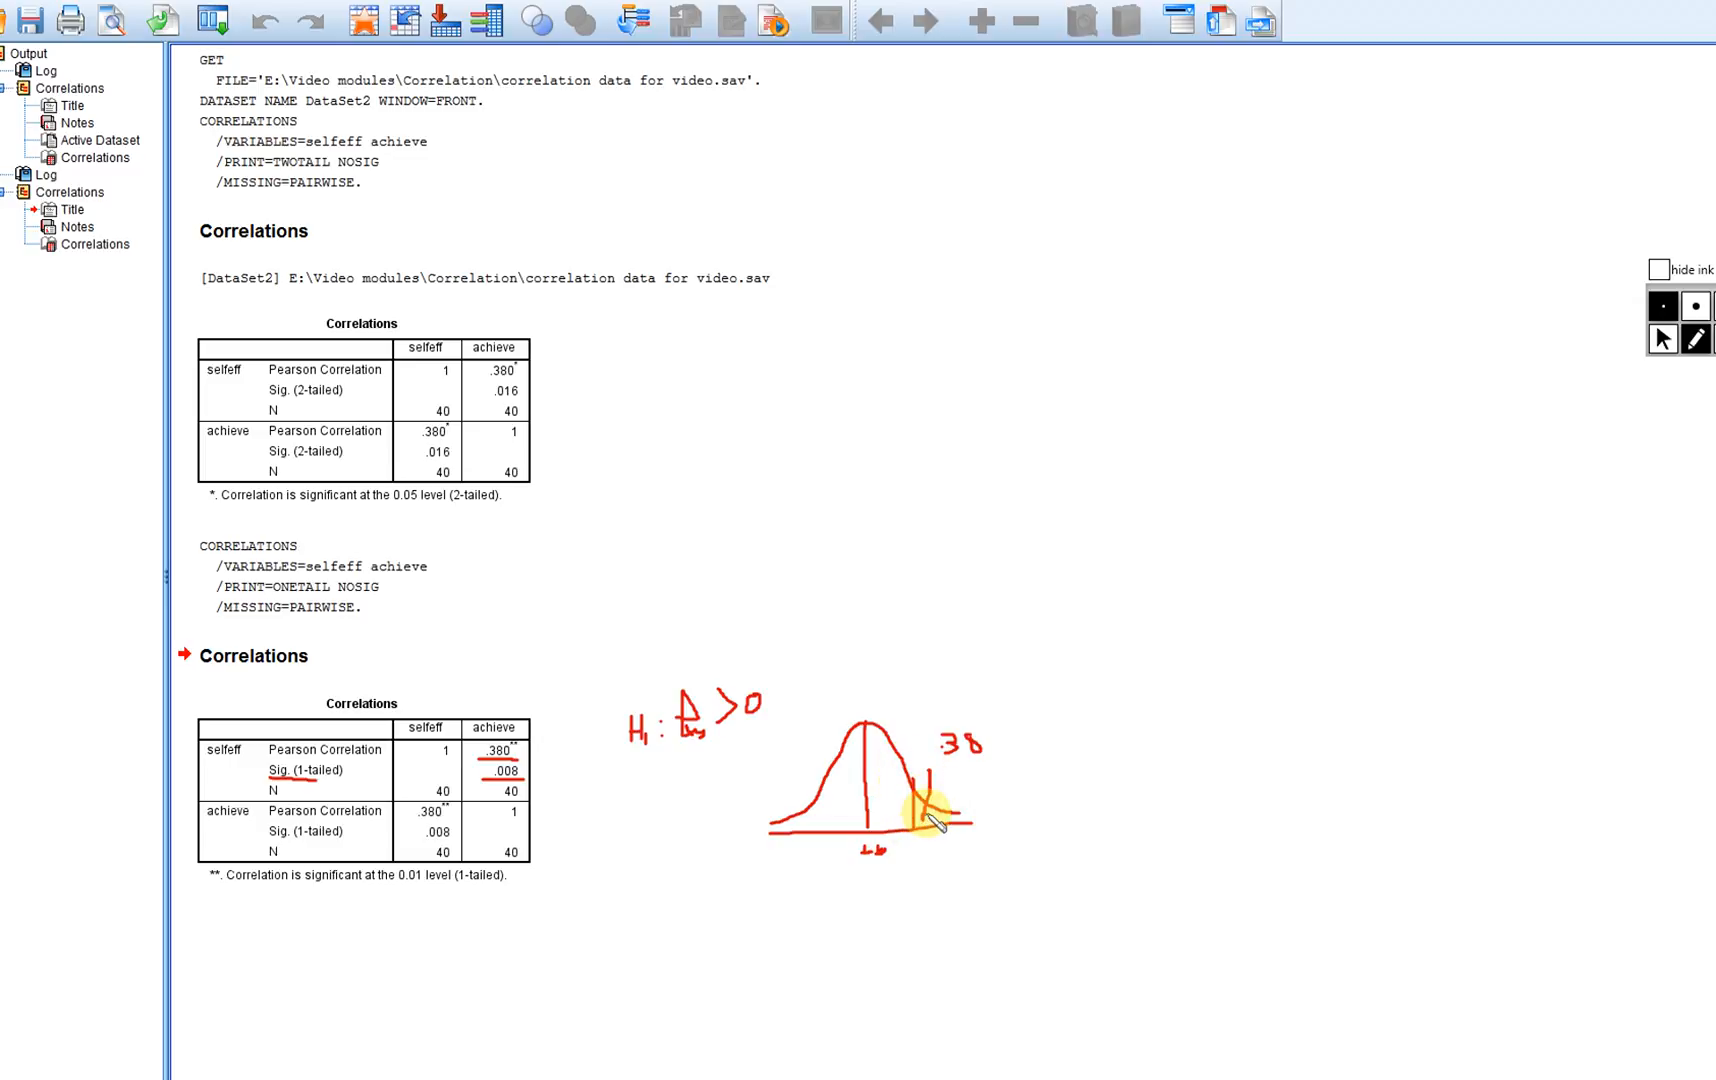
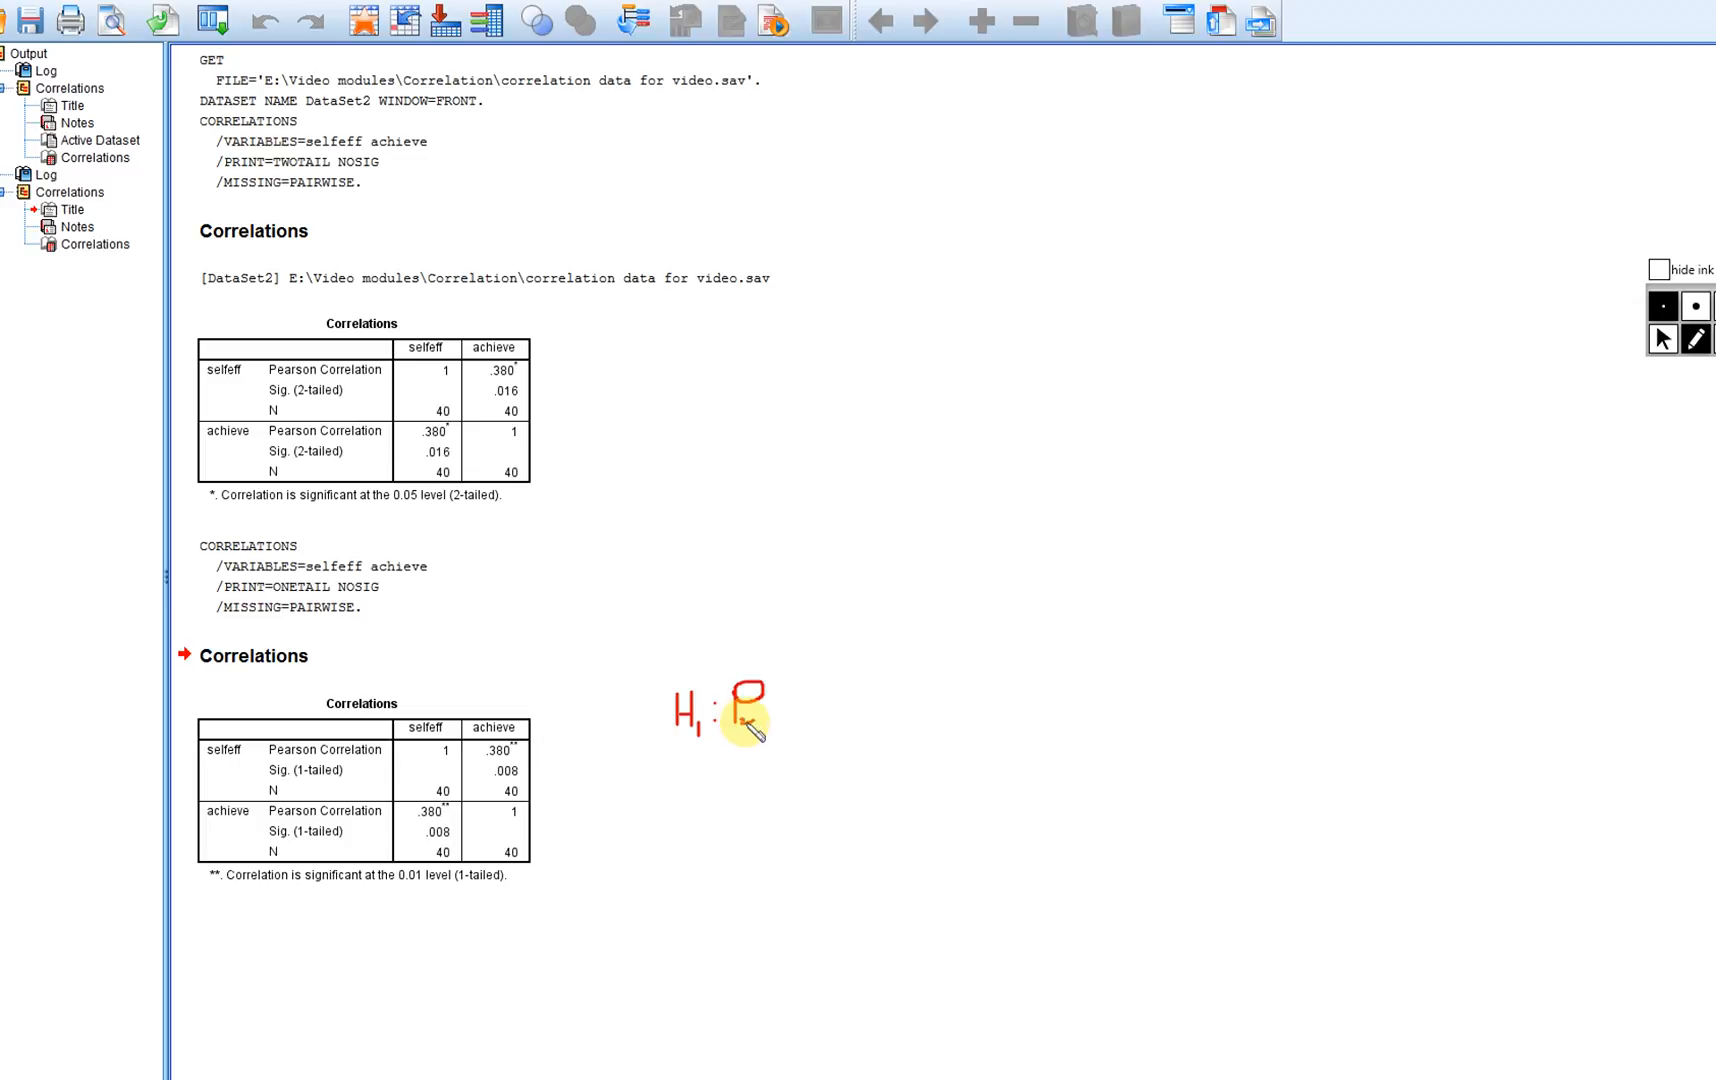
# - Complete the handwritten hypothesis as H1: ρxy < 0 with p < .05 beneath it, and underline the one-tailed table's .380 in the selfeff row
pyautogui.moveTo(757, 717); pyautogui.dragTo(831, 693)
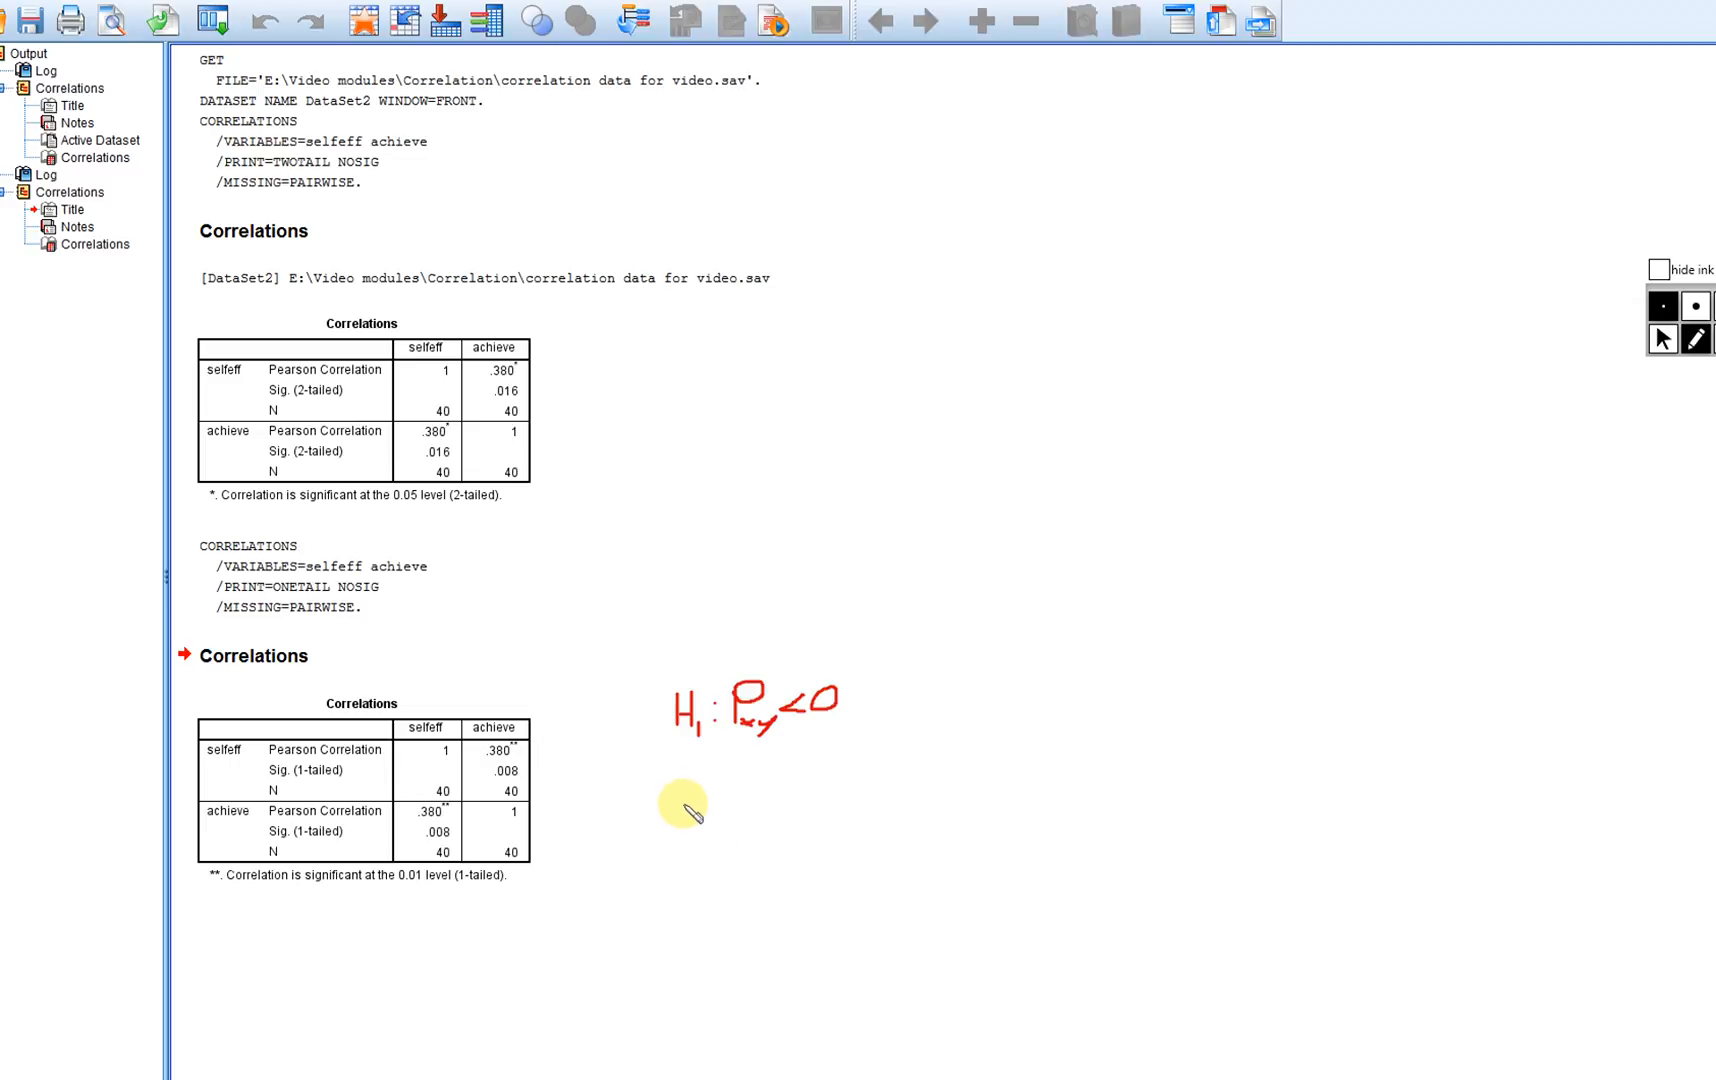
pyautogui.moveTo(683, 816); pyautogui.dragTo(710, 806)
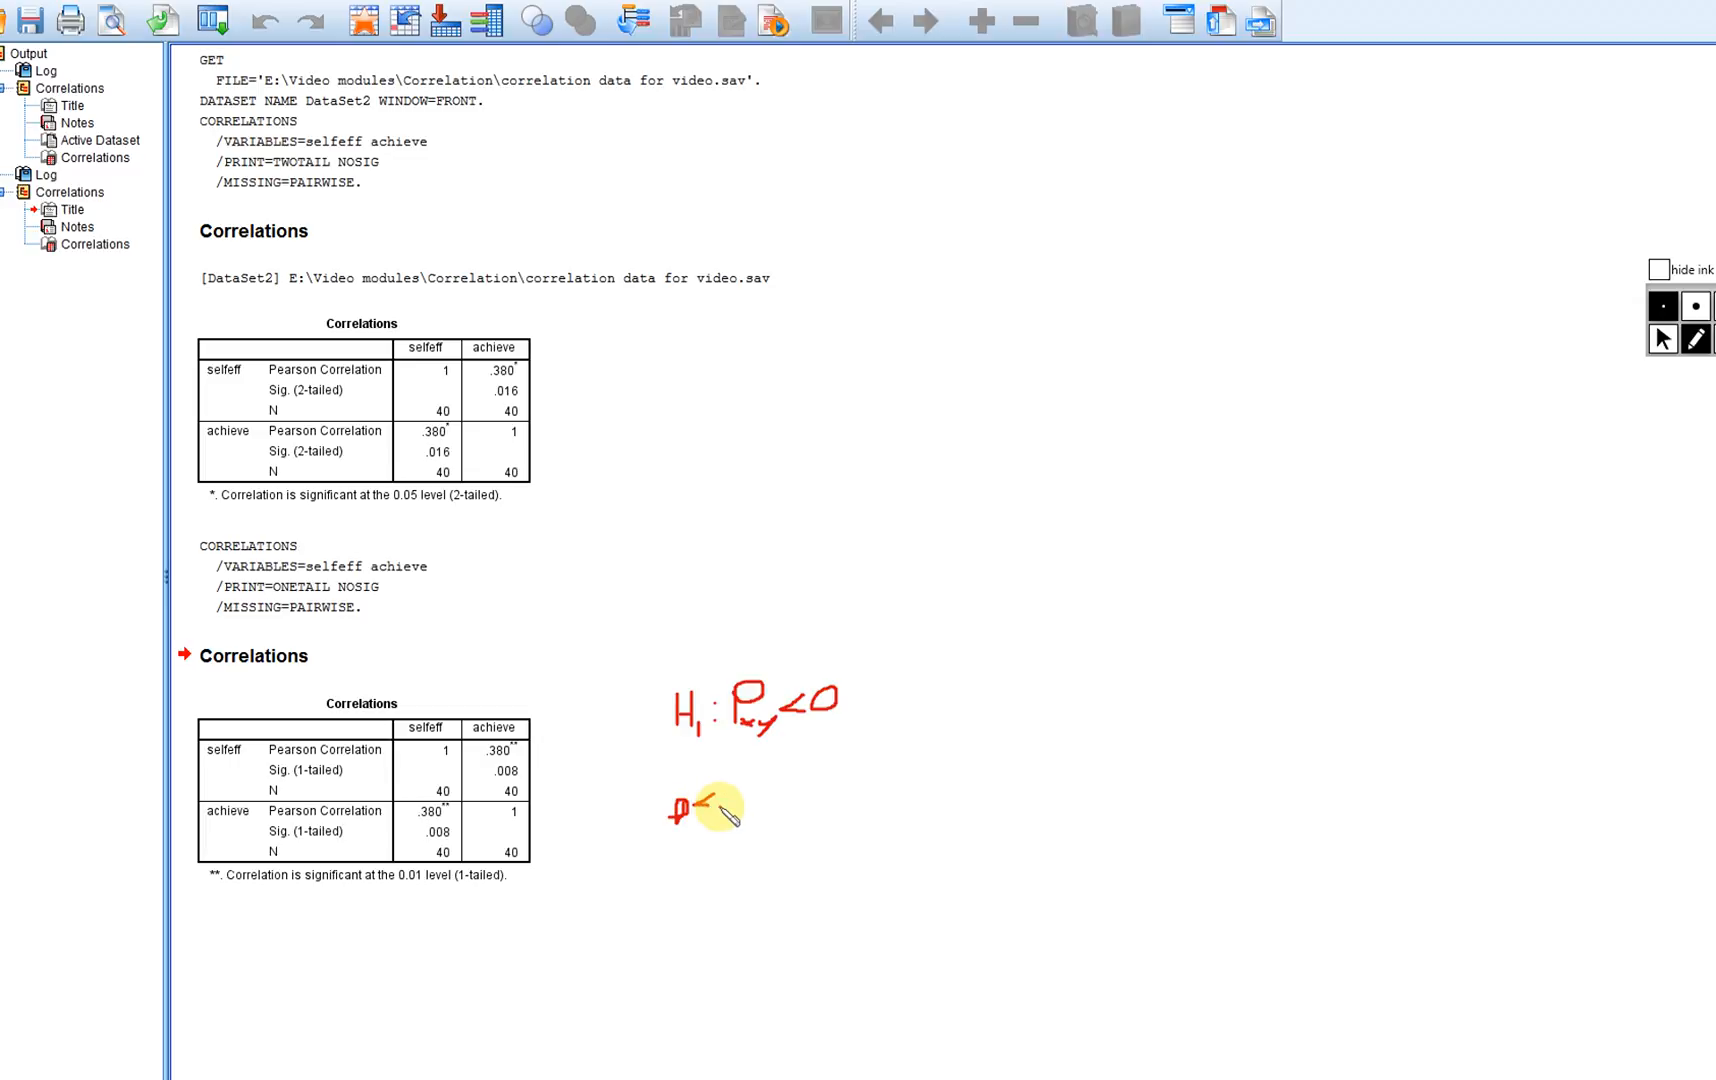
pyautogui.moveTo(742, 801); pyautogui.dragTo(745, 814)
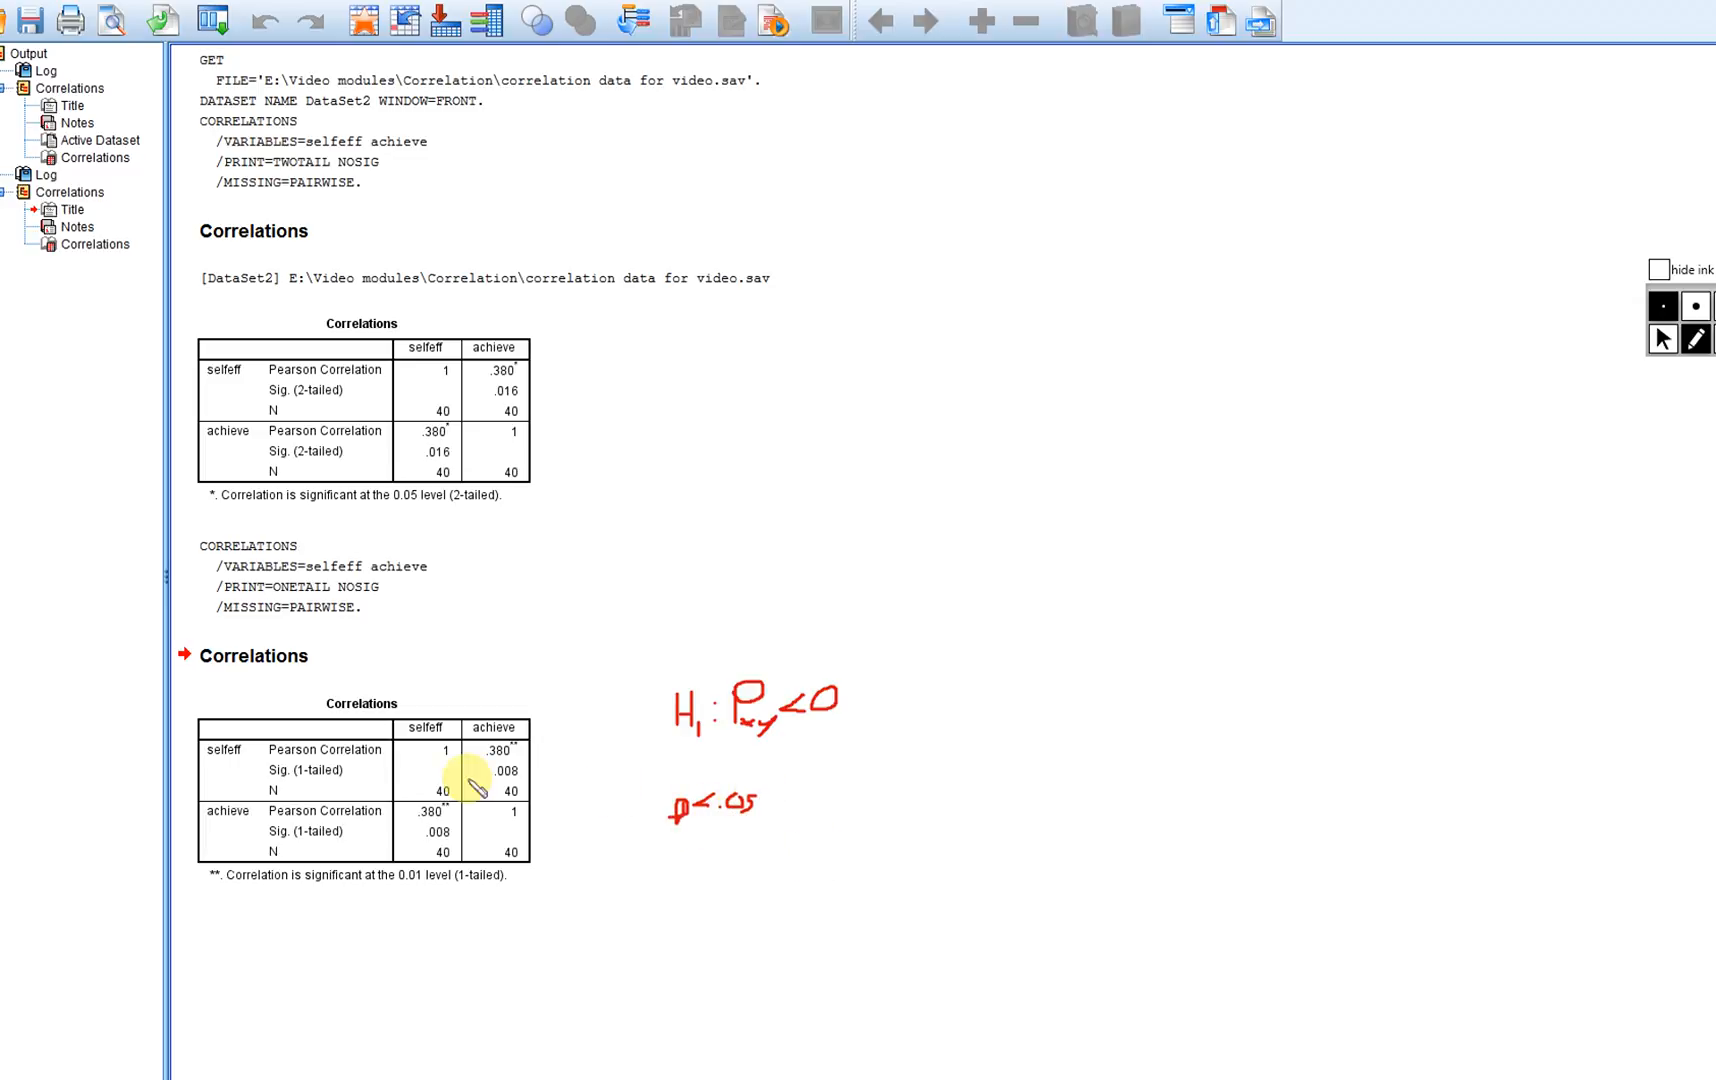
pyautogui.moveTo(479, 762); pyautogui.dragTo(528, 761)
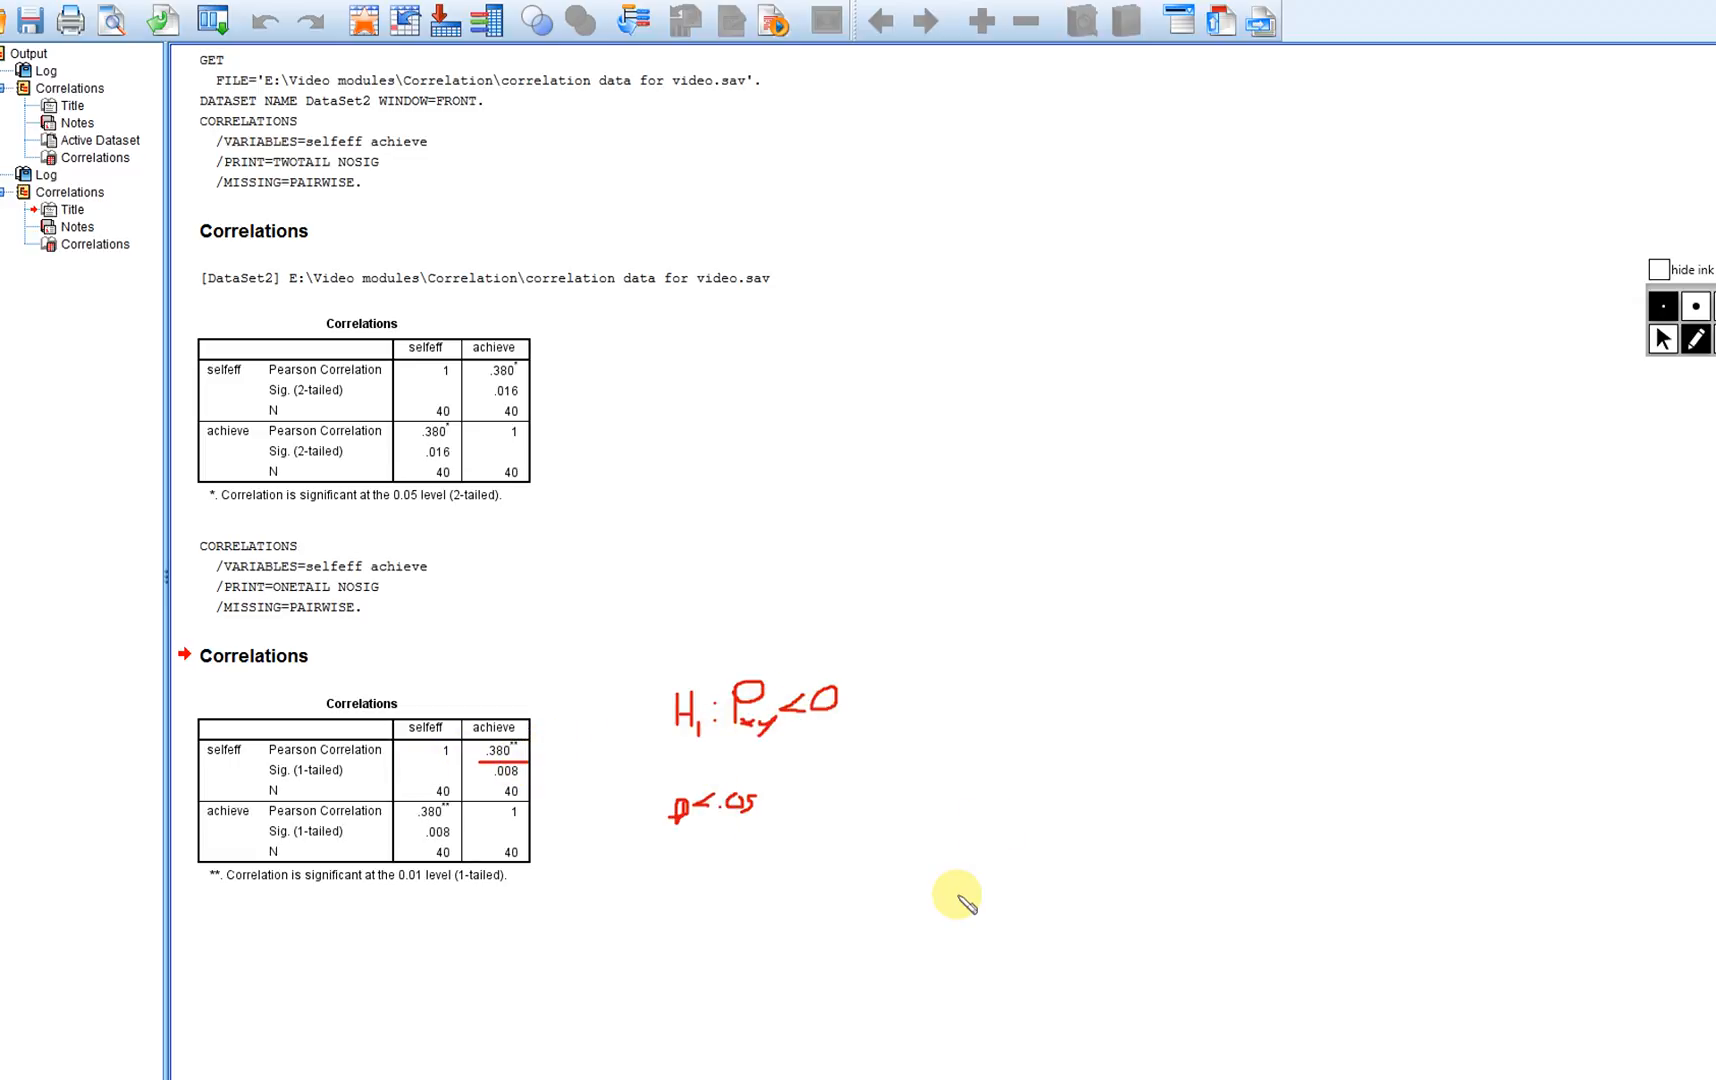
# - Draw a normal curve with a shaded lower-tail rejection region, an arrow to the upper tail, and a line labelled NR over the remaining area
pyautogui.moveTo(912, 855); pyautogui.dragTo(1152, 860)
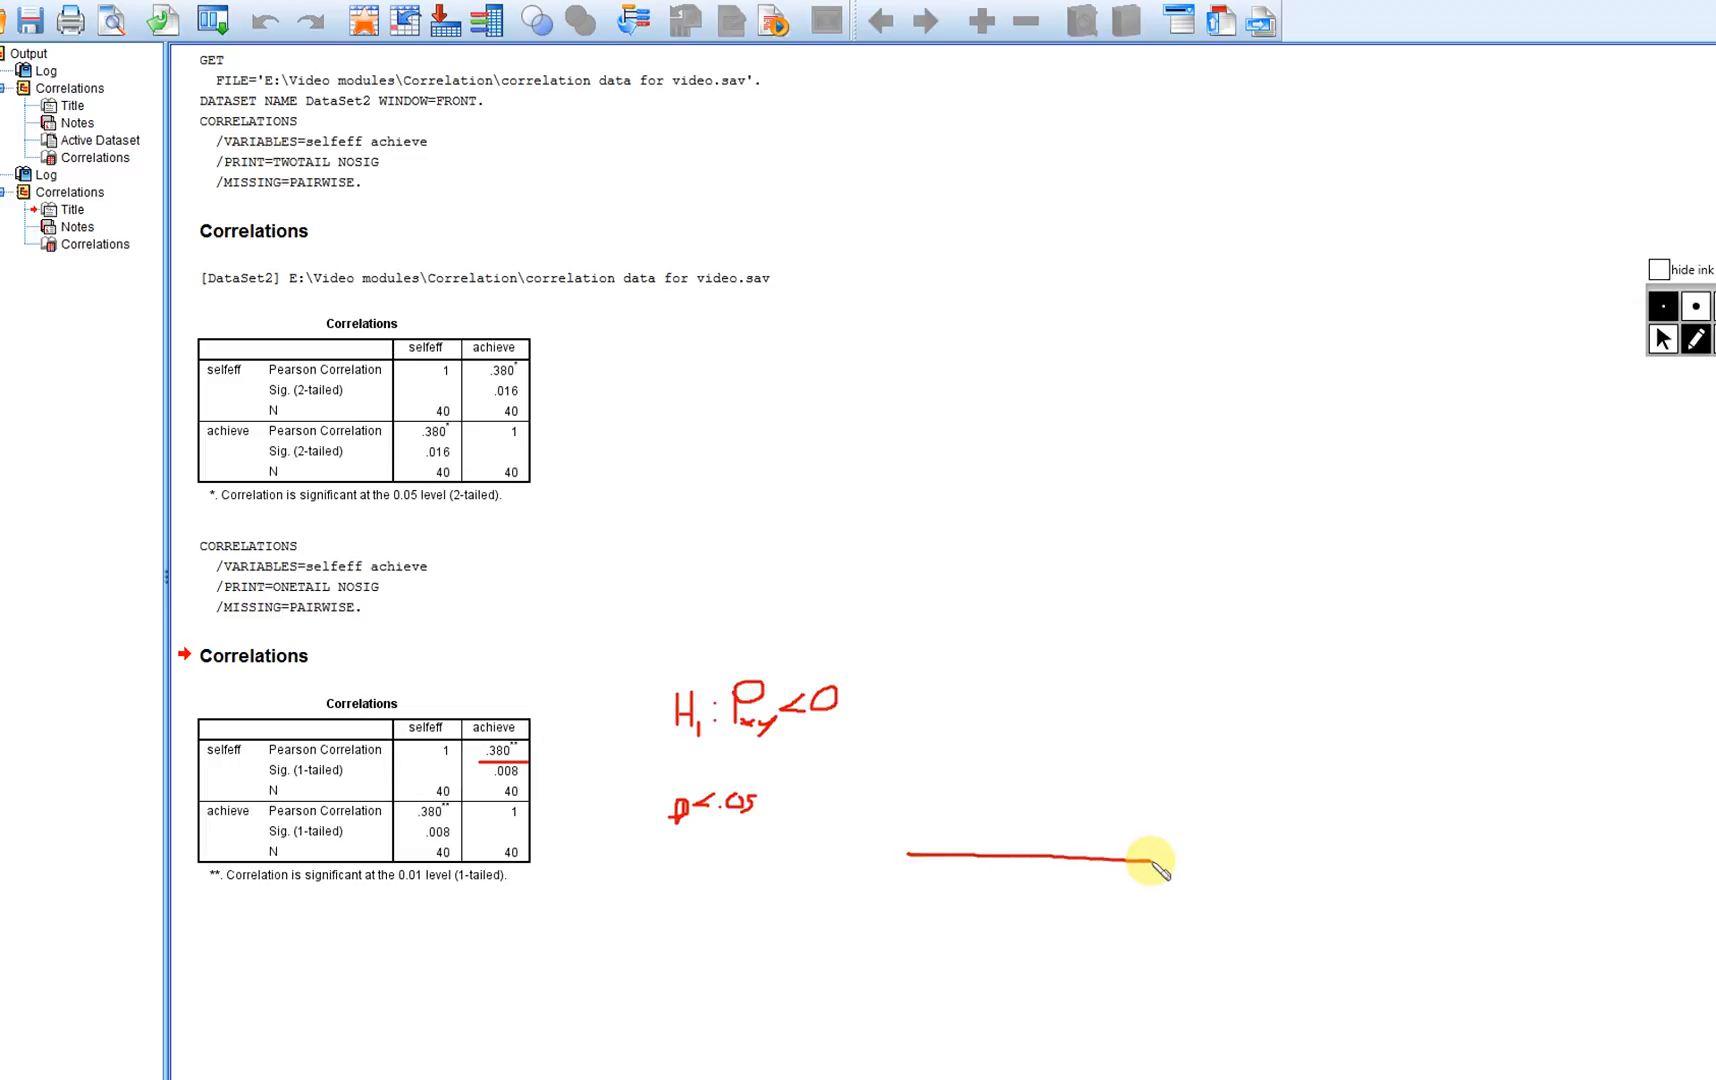
pyautogui.moveTo(908, 850)
pyautogui.mouseDown()
pyautogui.moveTo(1007, 766)
pyautogui.moveTo(1053, 777)
pyautogui.moveTo(1122, 855)
pyautogui.mouseUp()
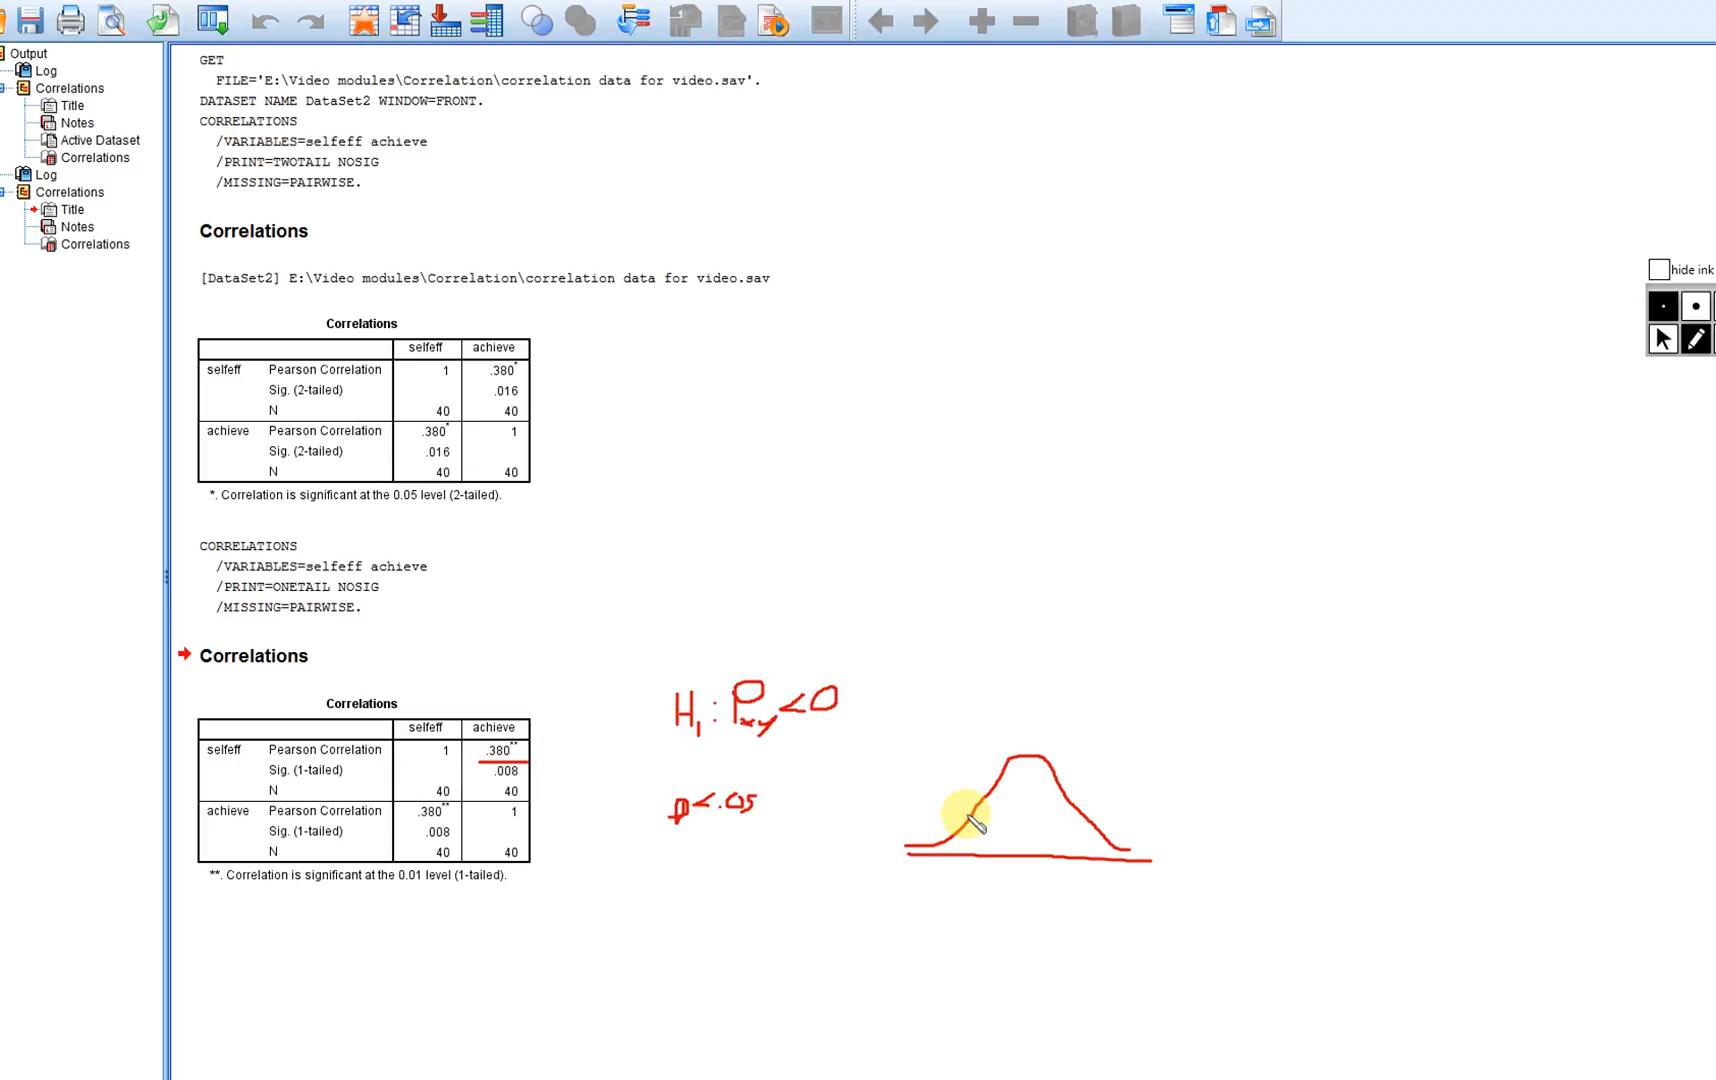
pyautogui.moveTo(968, 805); pyautogui.dragTo(970, 857)
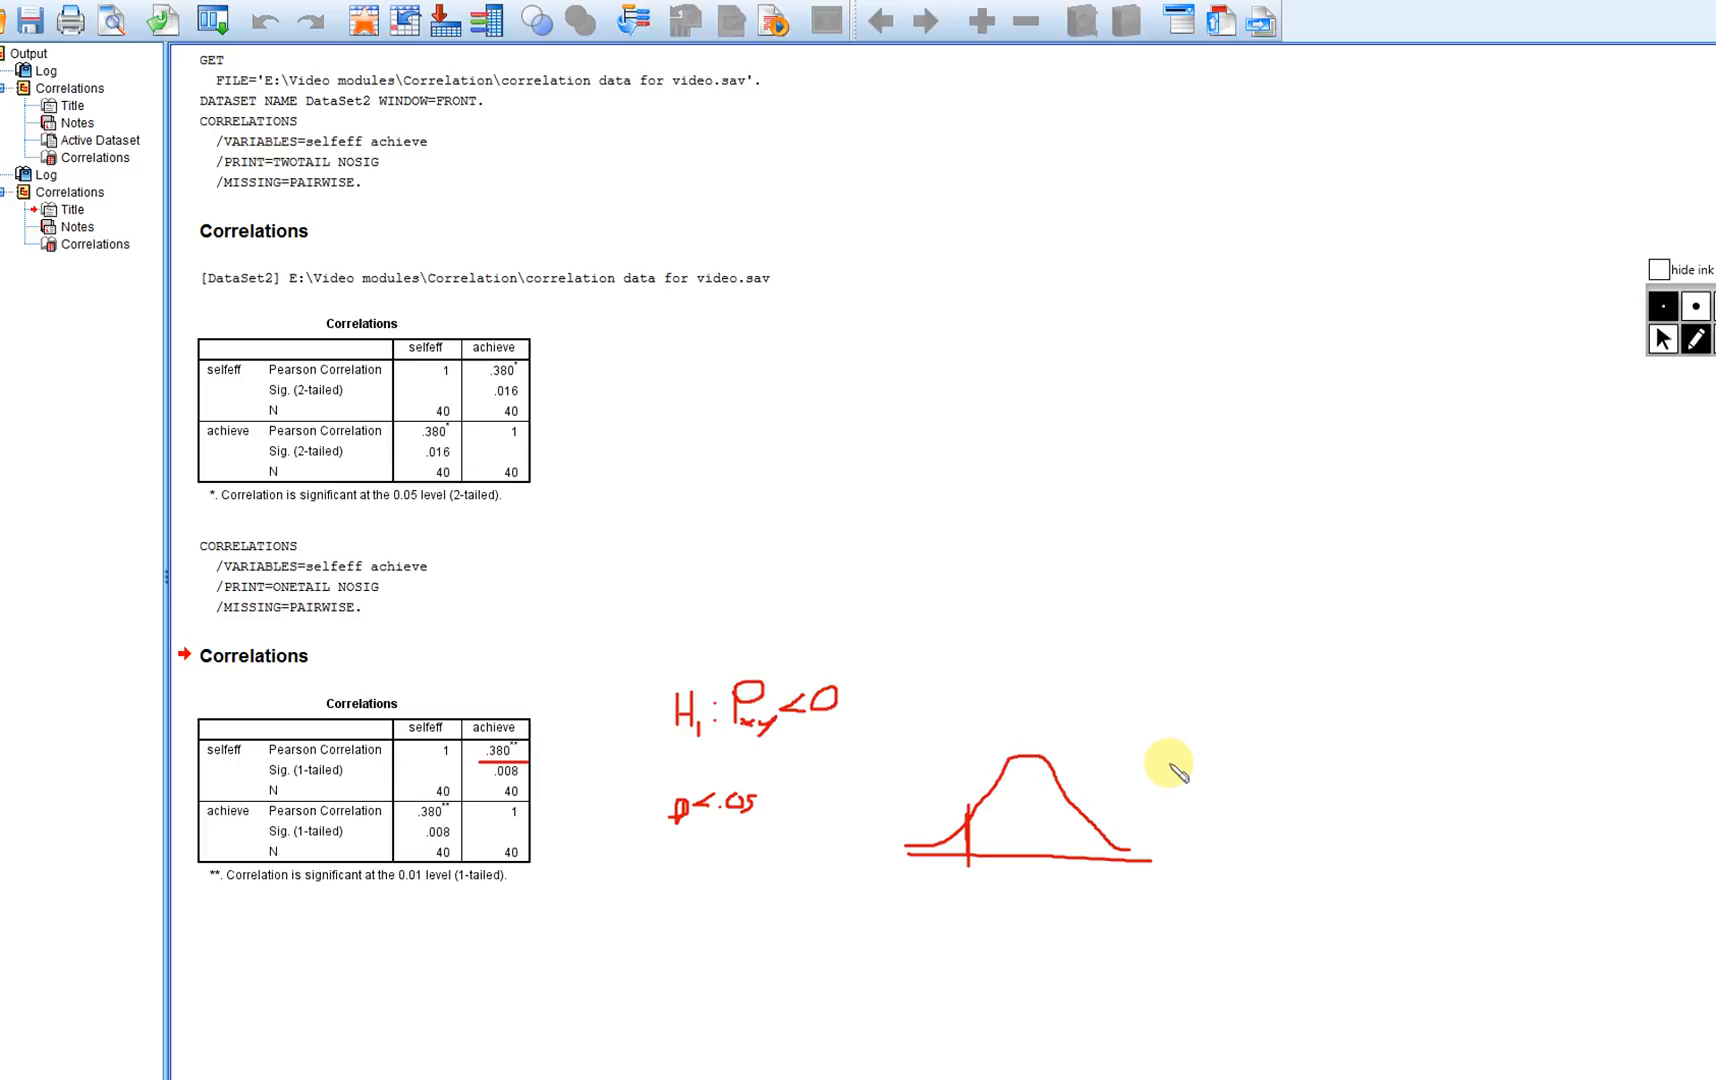
pyautogui.moveTo(1168, 763); pyautogui.dragTo(1102, 846)
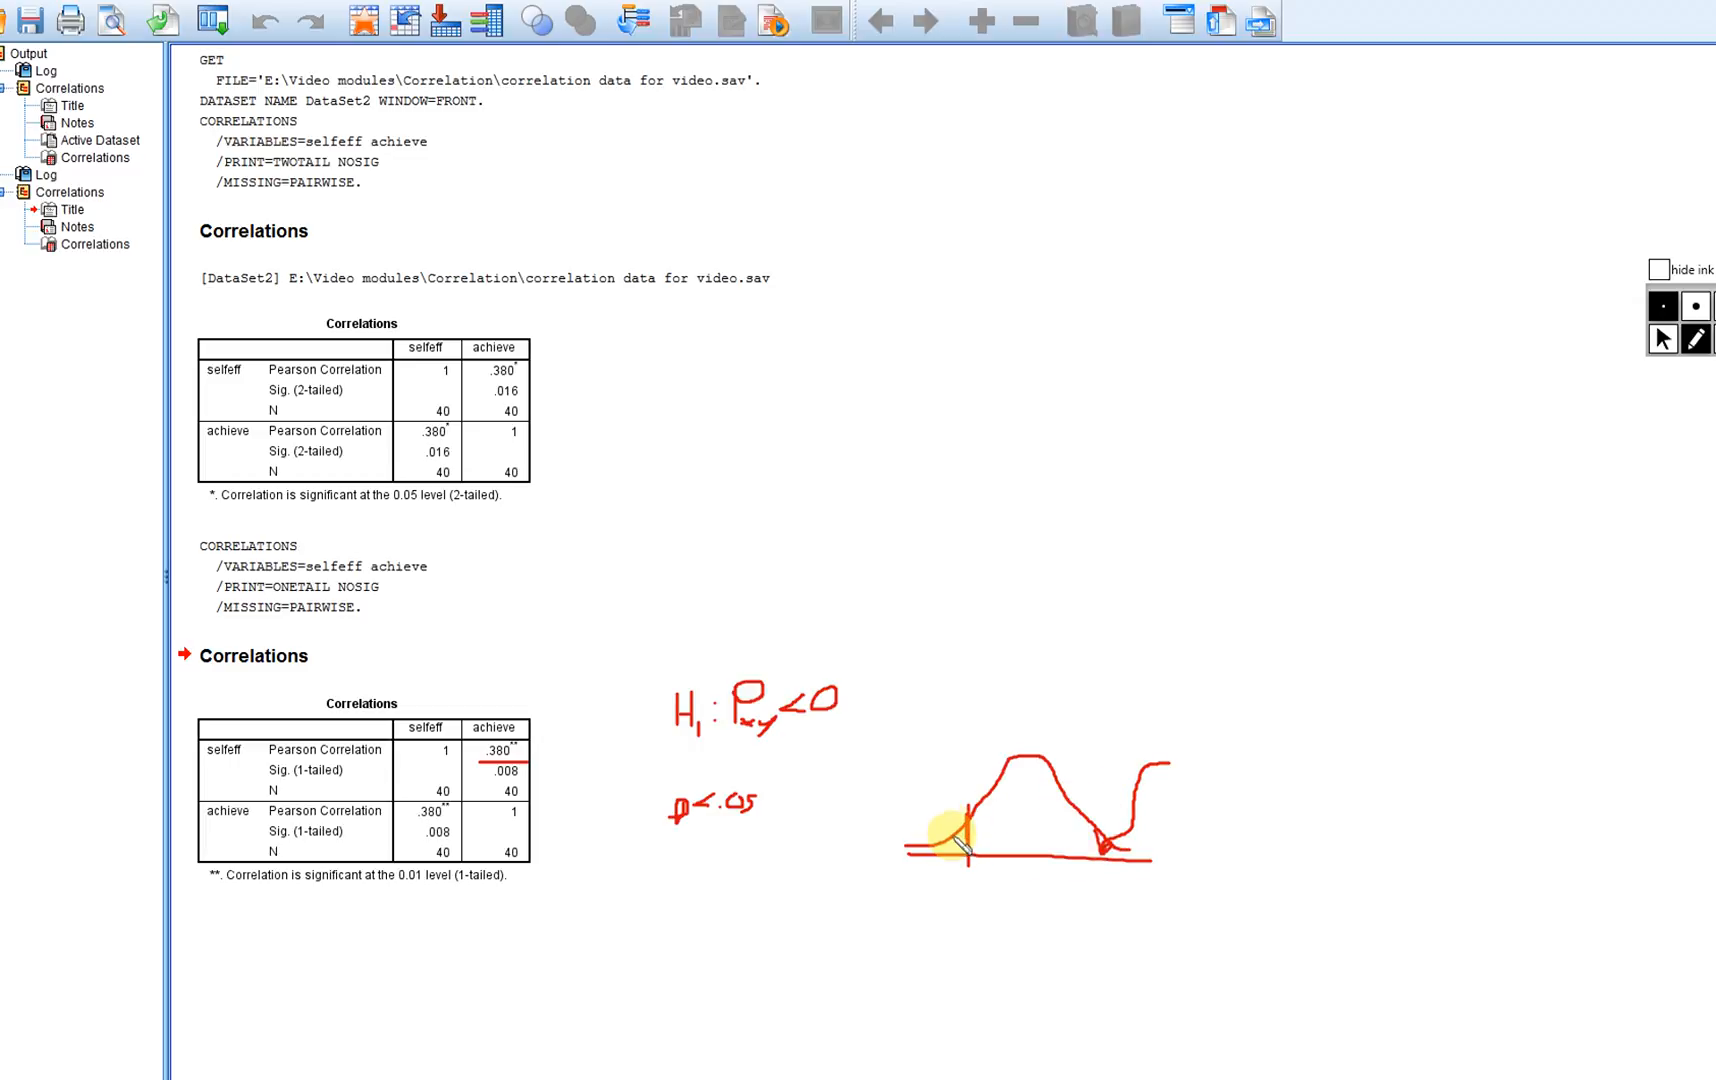
pyautogui.moveTo(963, 850)
pyautogui.mouseDown()
pyautogui.moveTo(927, 847)
pyautogui.moveTo(970, 840)
pyautogui.mouseUp()
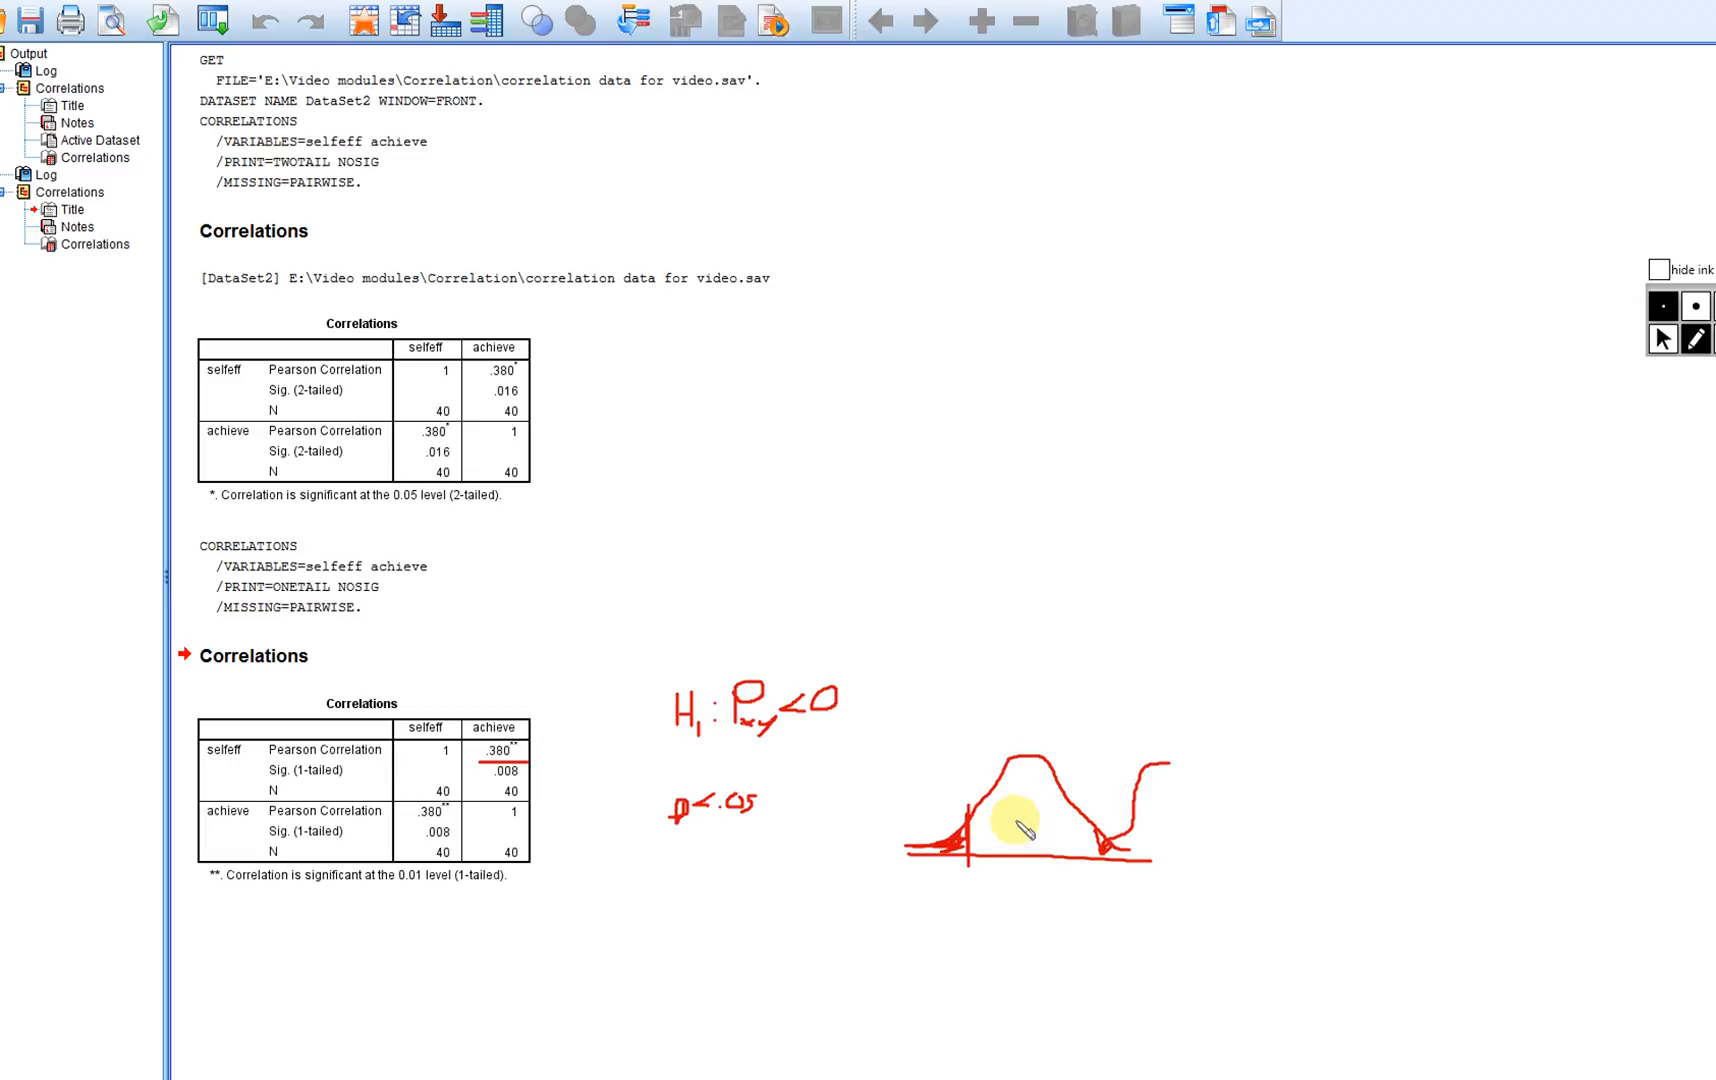
pyautogui.moveTo(962, 719); pyautogui.dragTo(1188, 728)
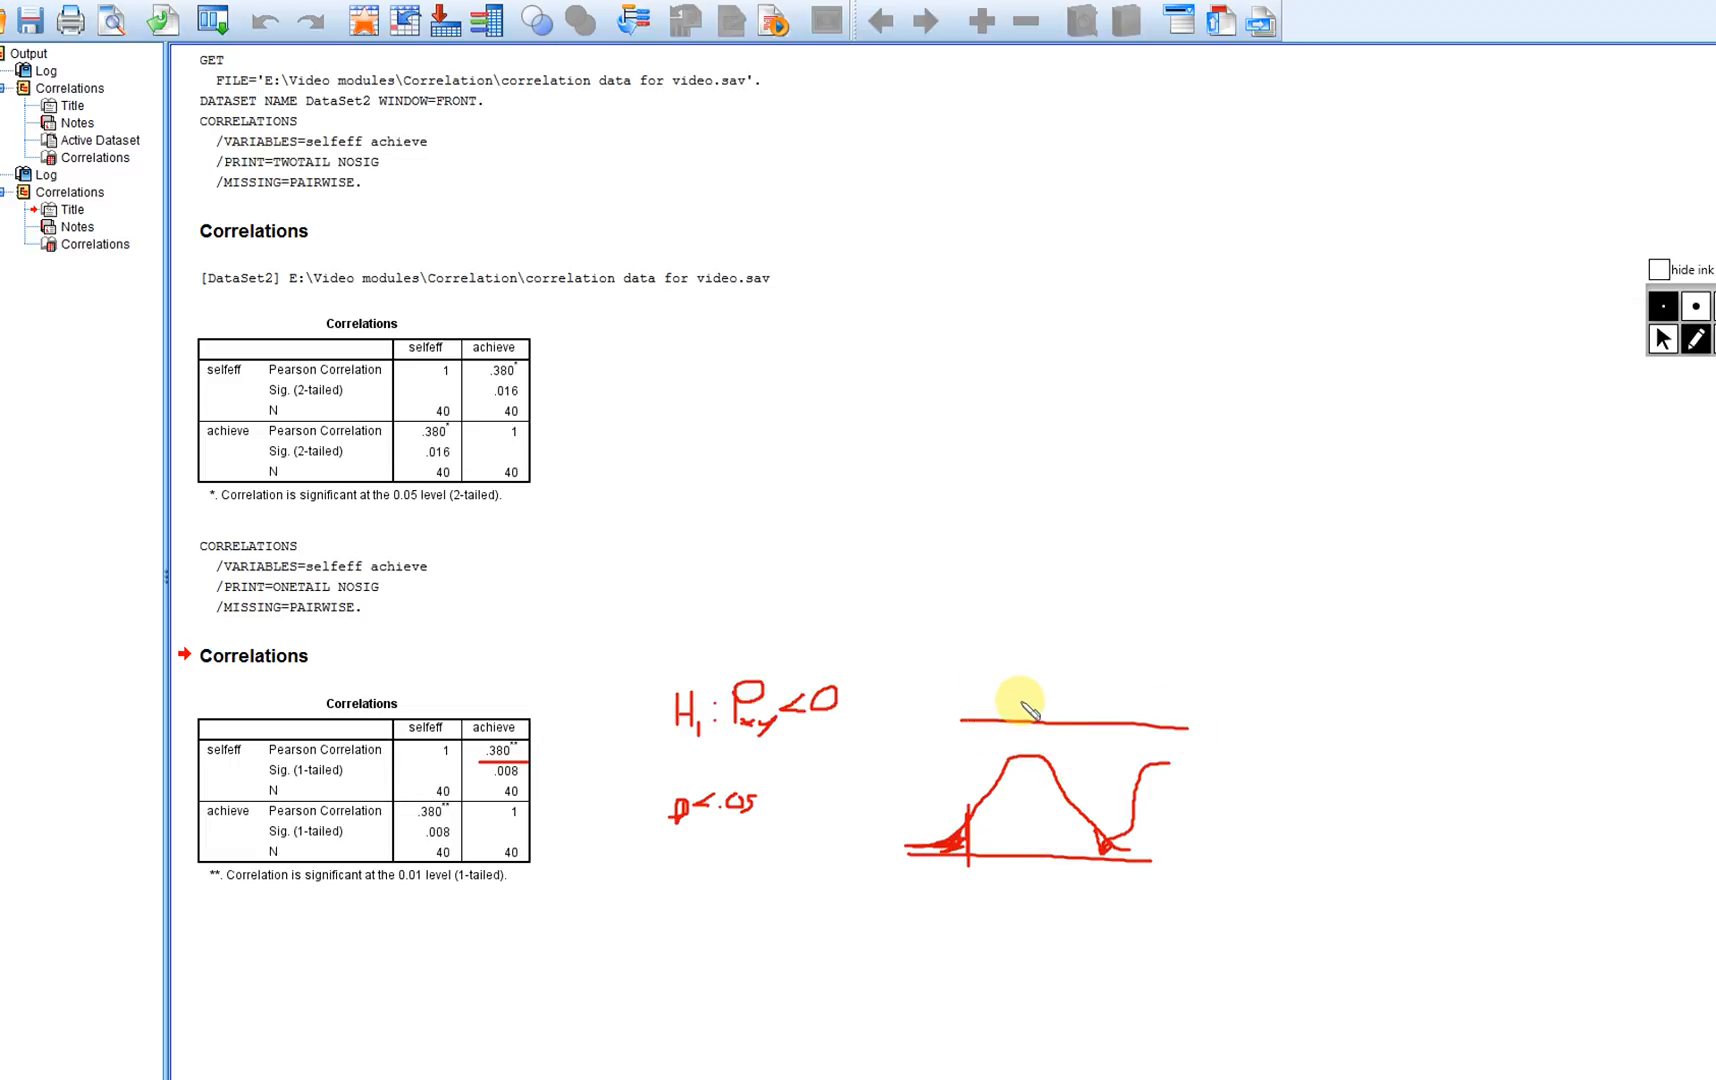
pyautogui.moveTo(1002, 694)
pyautogui.mouseDown()
pyautogui.moveTo(1007, 720)
pyautogui.moveTo(1024, 694)
pyautogui.moveTo(1061, 715)
pyautogui.mouseUp()
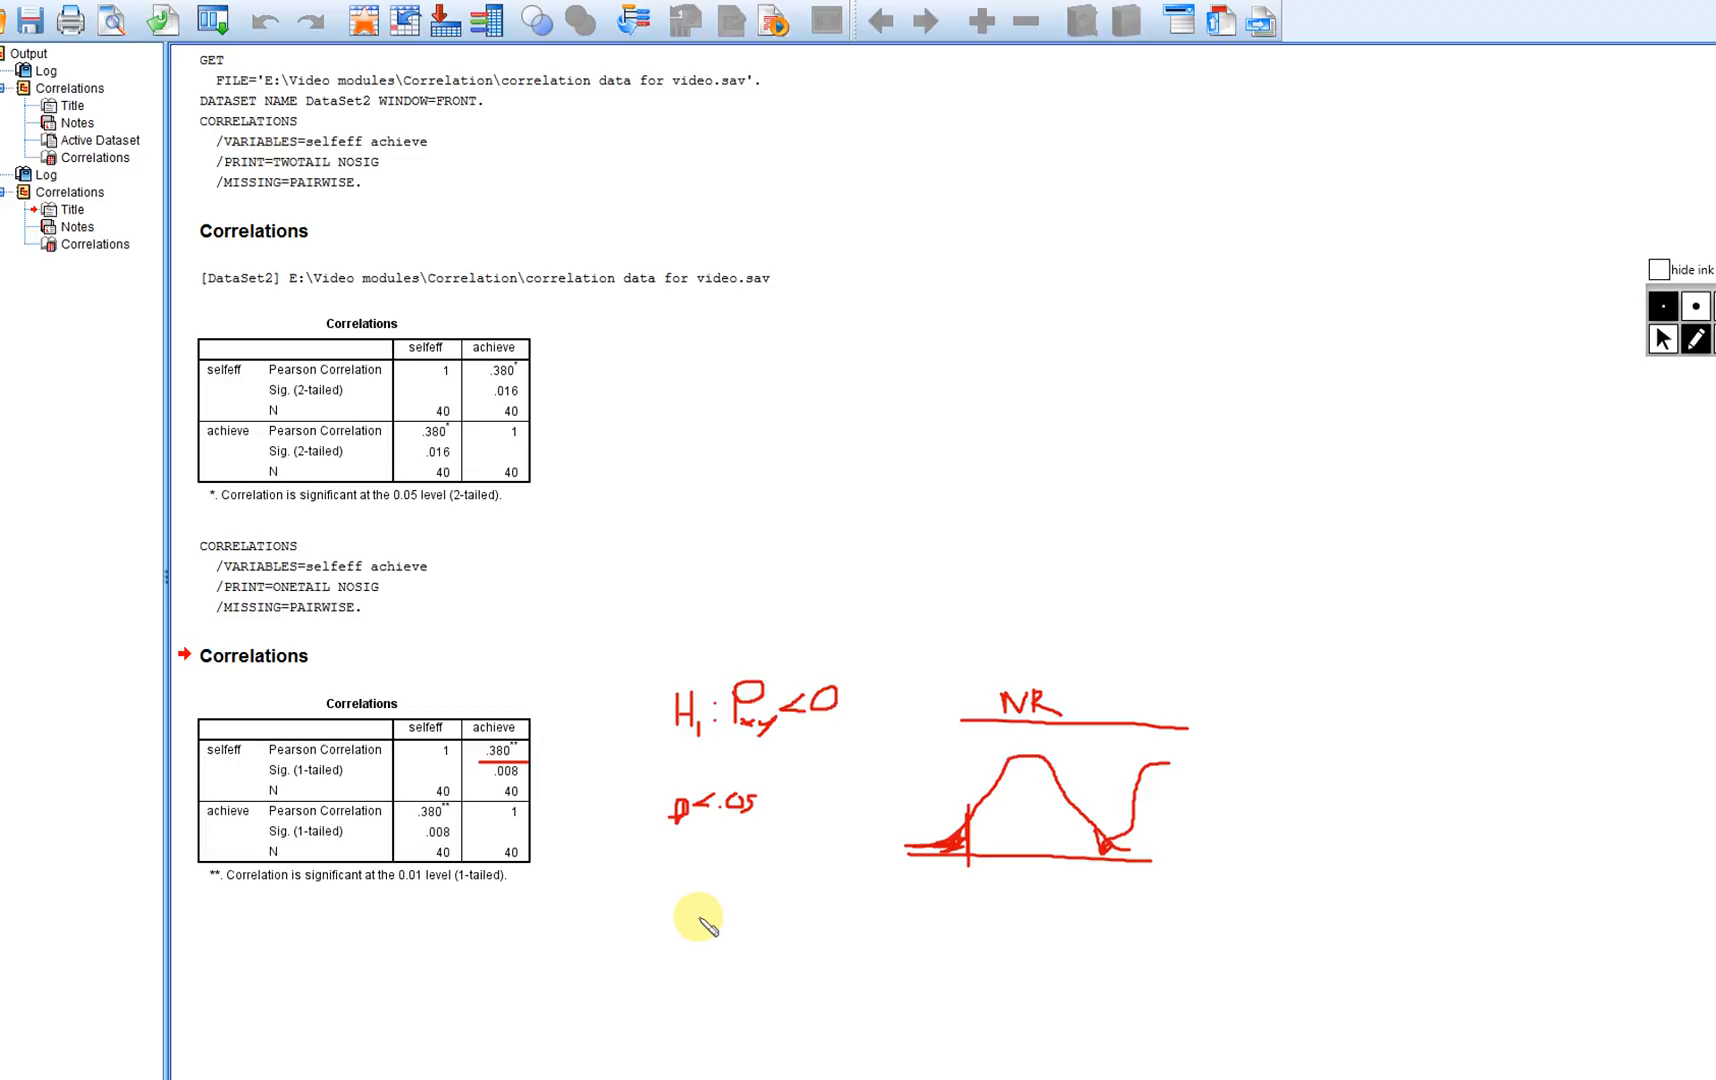
# - Clear all annotations and underline the diagonal 1 values in both Correlations tables and the one-tailed table's selfeff row label
pyautogui.click(1665, 341)
pyautogui.click(1715, 340)
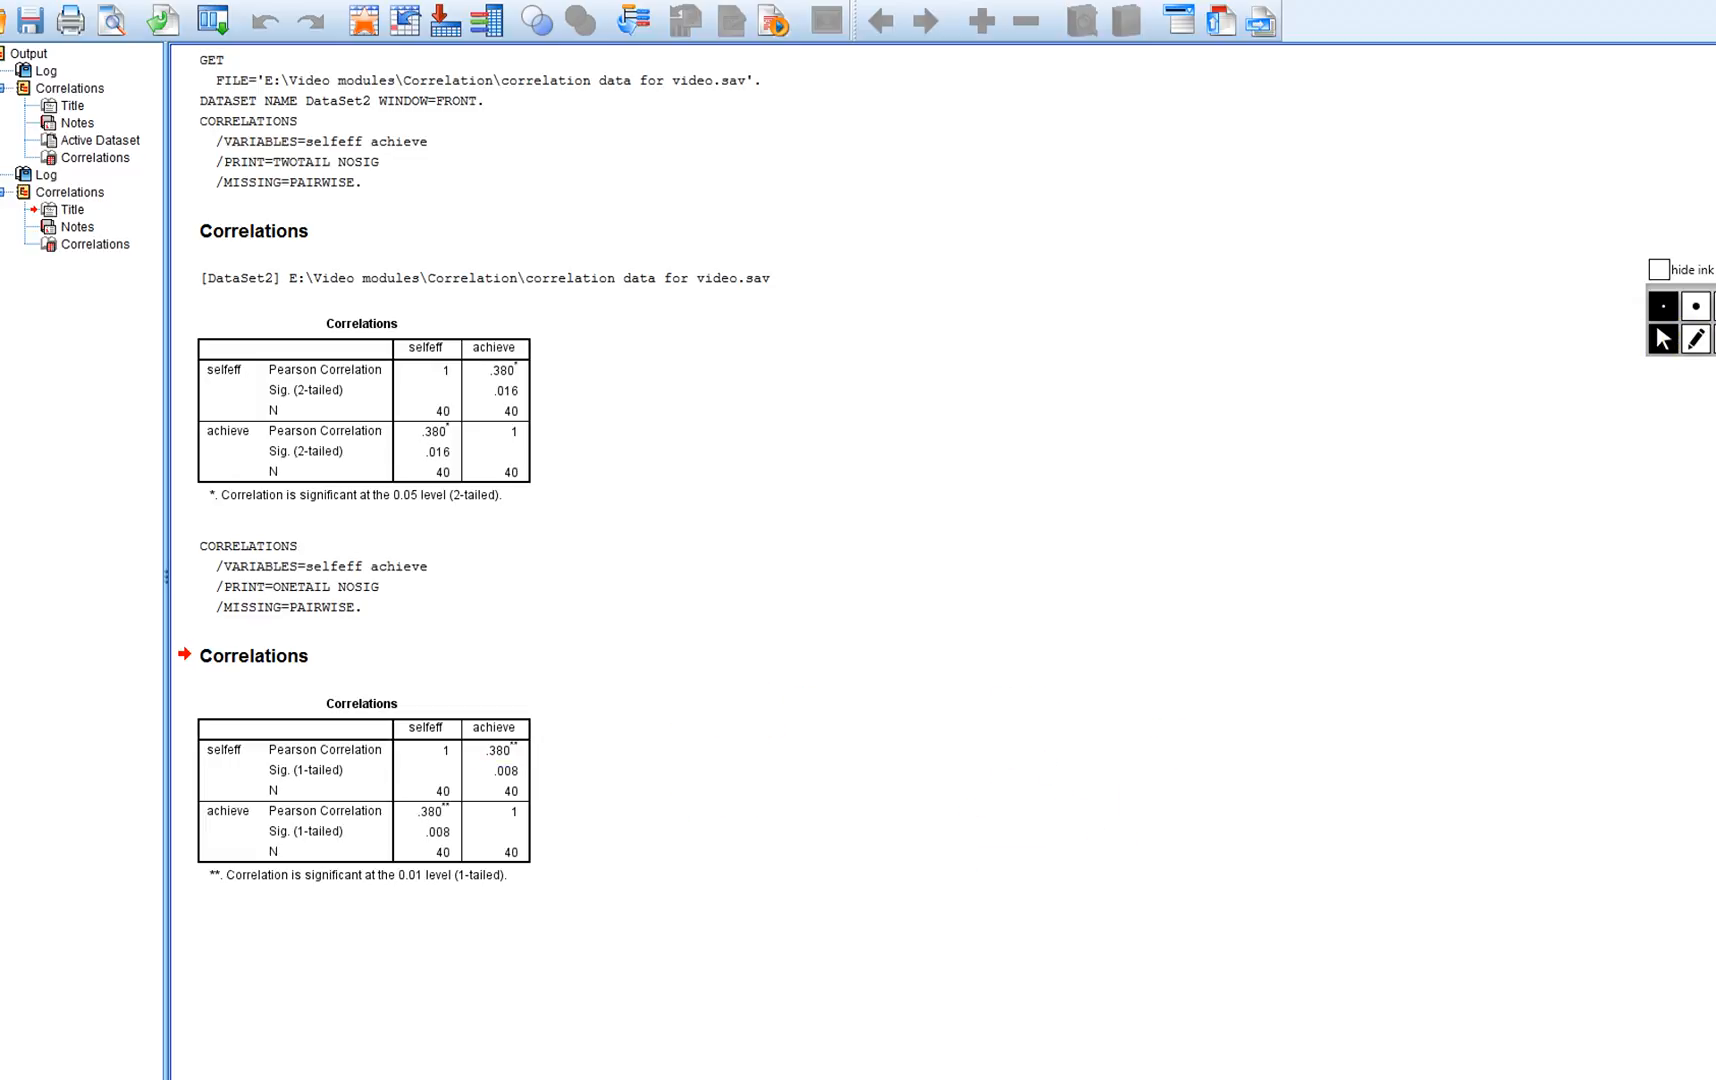
pyautogui.click(1696, 342)
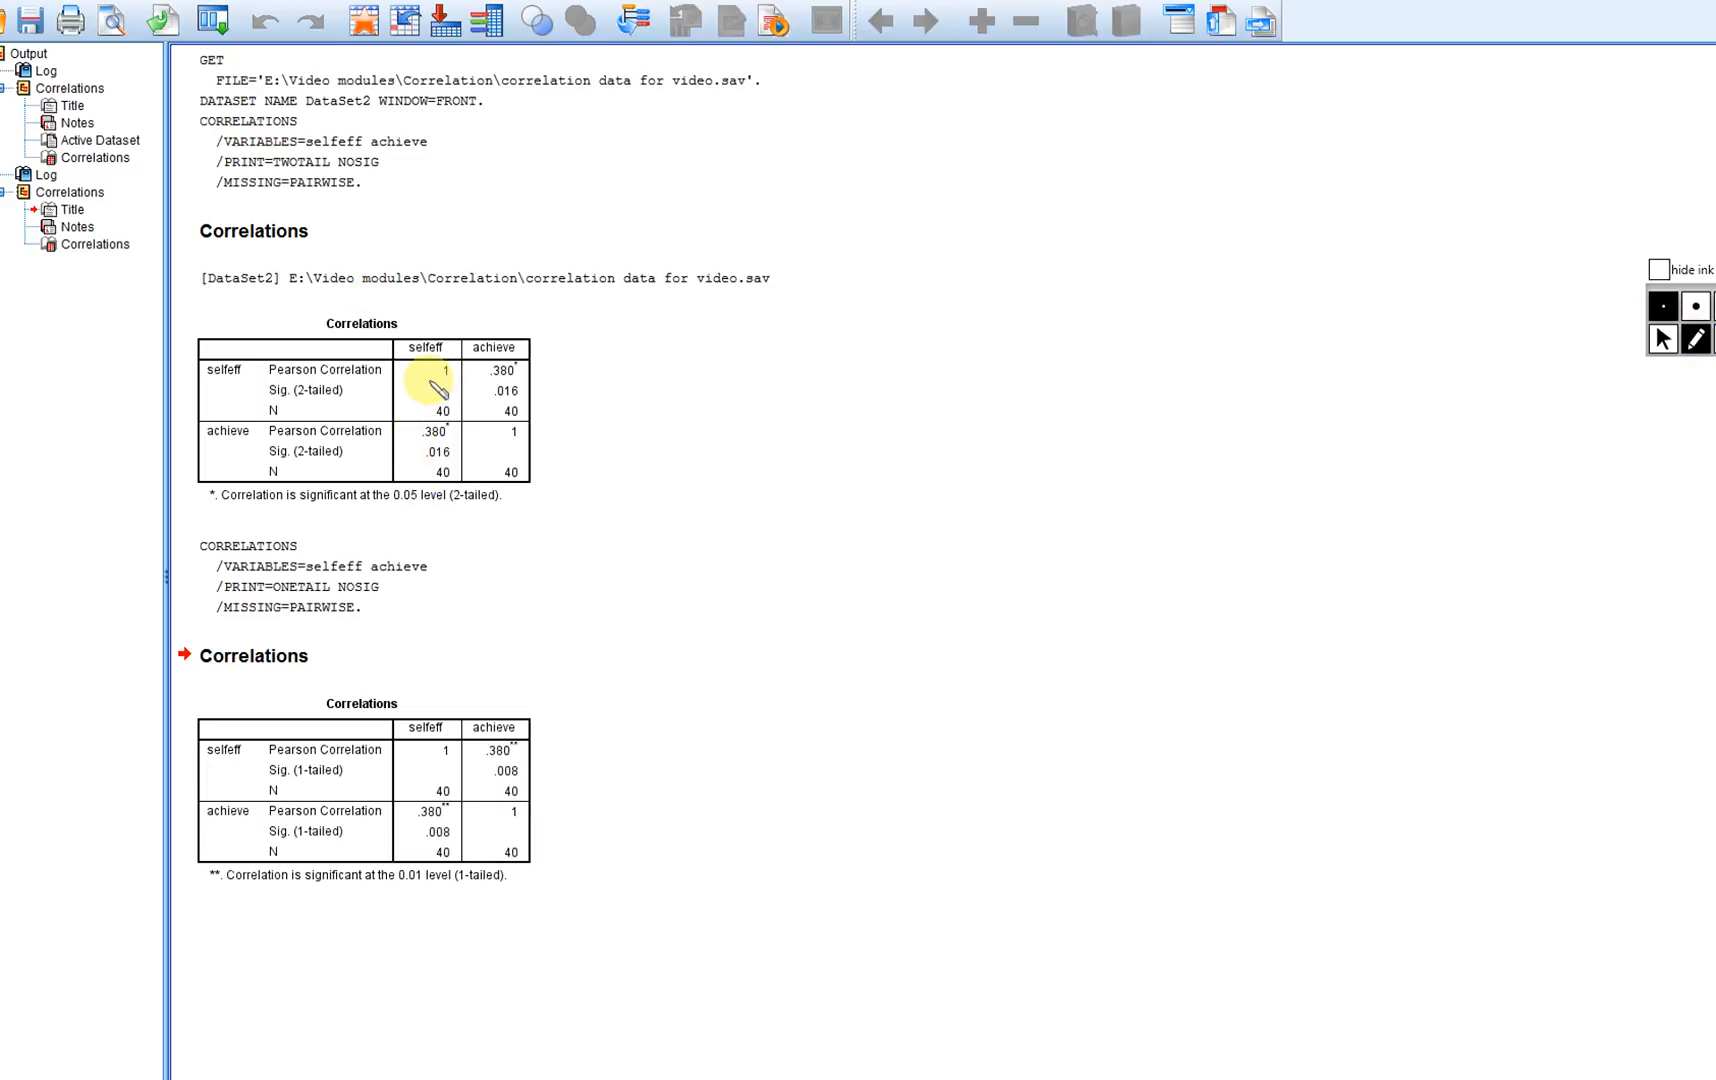
pyautogui.moveTo(418, 381); pyautogui.dragTo(452, 383)
pyautogui.moveTo(490, 444); pyautogui.dragTo(528, 443)
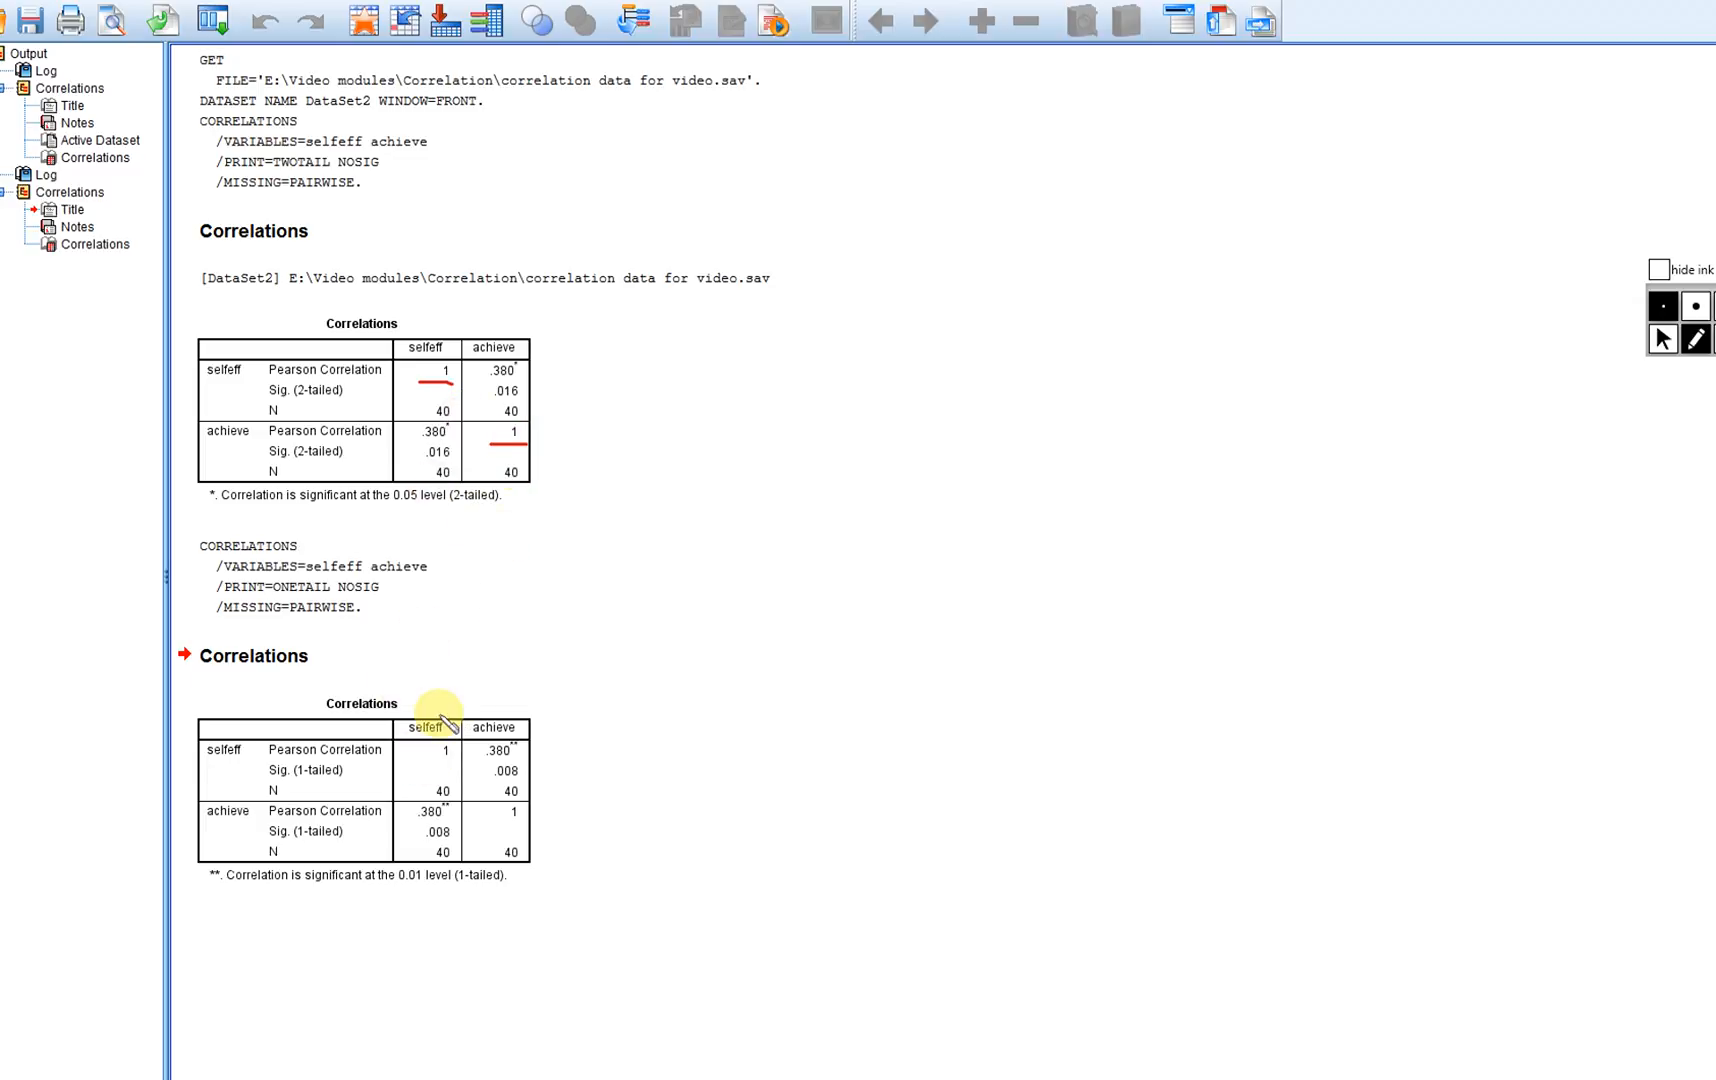
pyautogui.moveTo(428, 765)
pyautogui.mouseDown()
pyautogui.moveTo(455, 766)
pyautogui.moveTo(503, 823)
pyautogui.moveTo(541, 824)
pyautogui.mouseUp()
pyautogui.moveTo(213, 762); pyautogui.dragTo(316, 767)
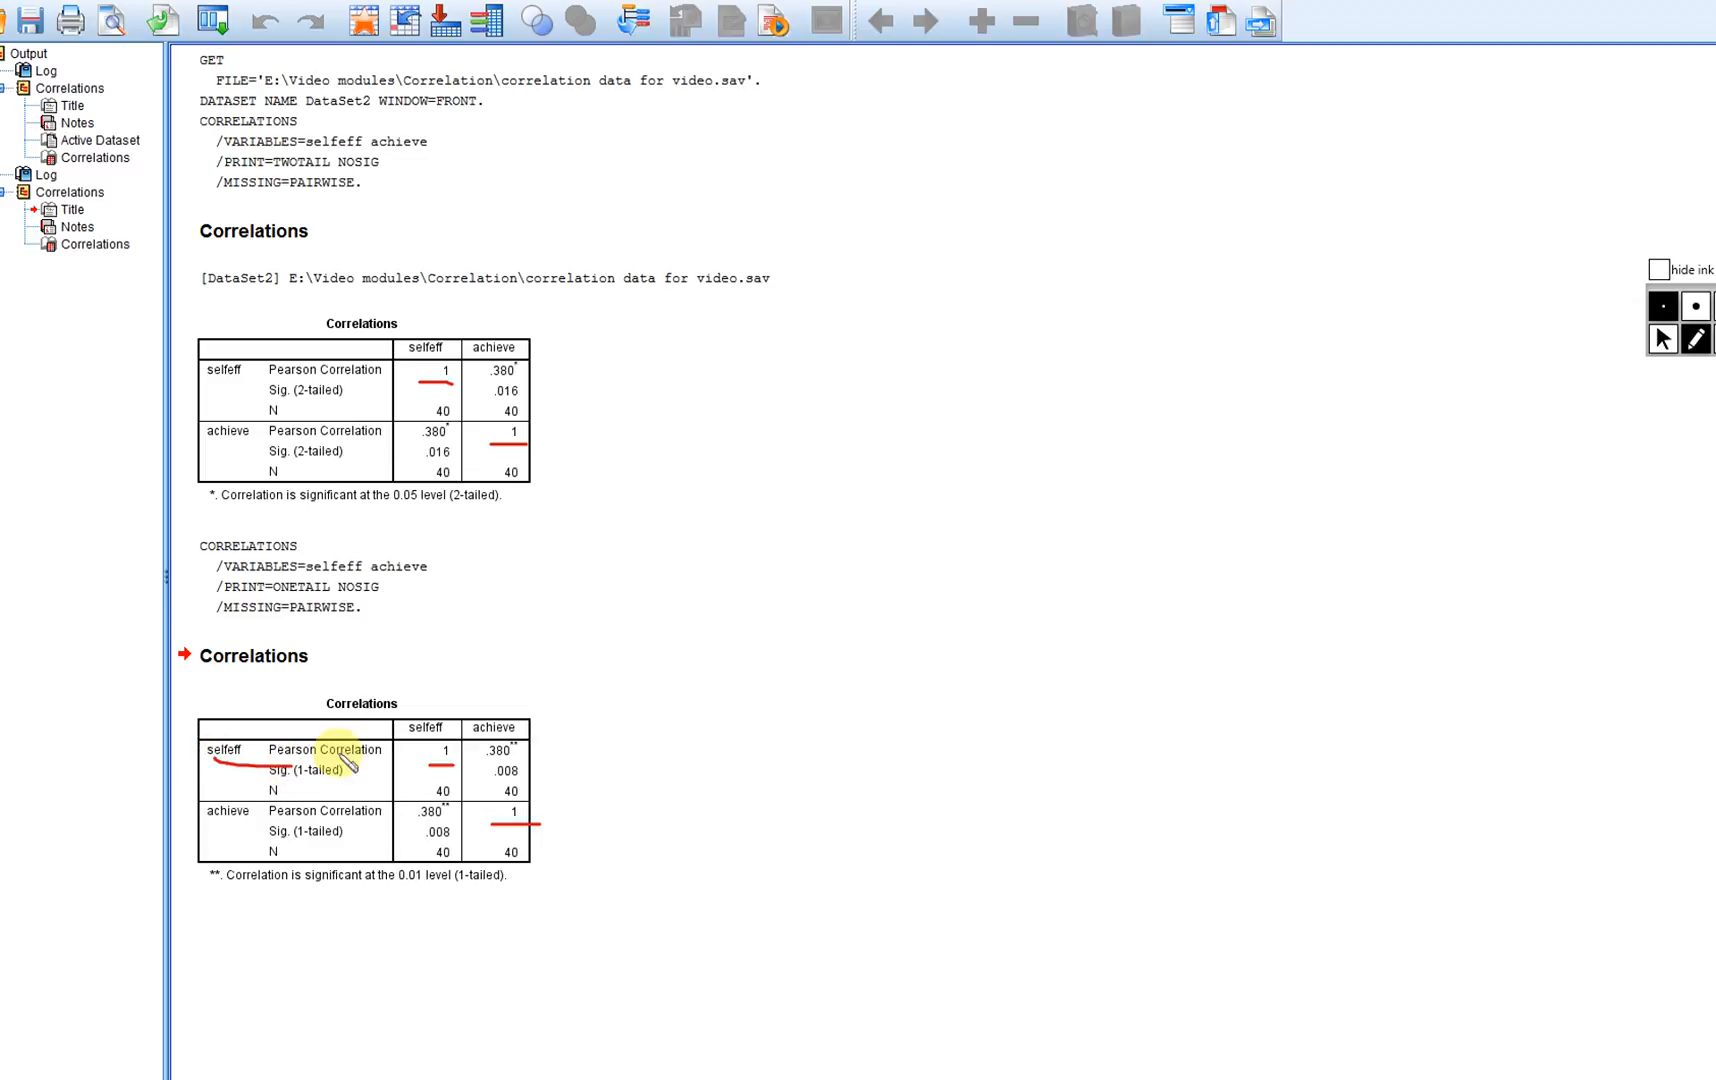
# - Underline the selfeff and achieve column headers and the achieve row label in the one-tailed Correlations table
pyautogui.moveTo(408, 736); pyautogui.dragTo(458, 734)
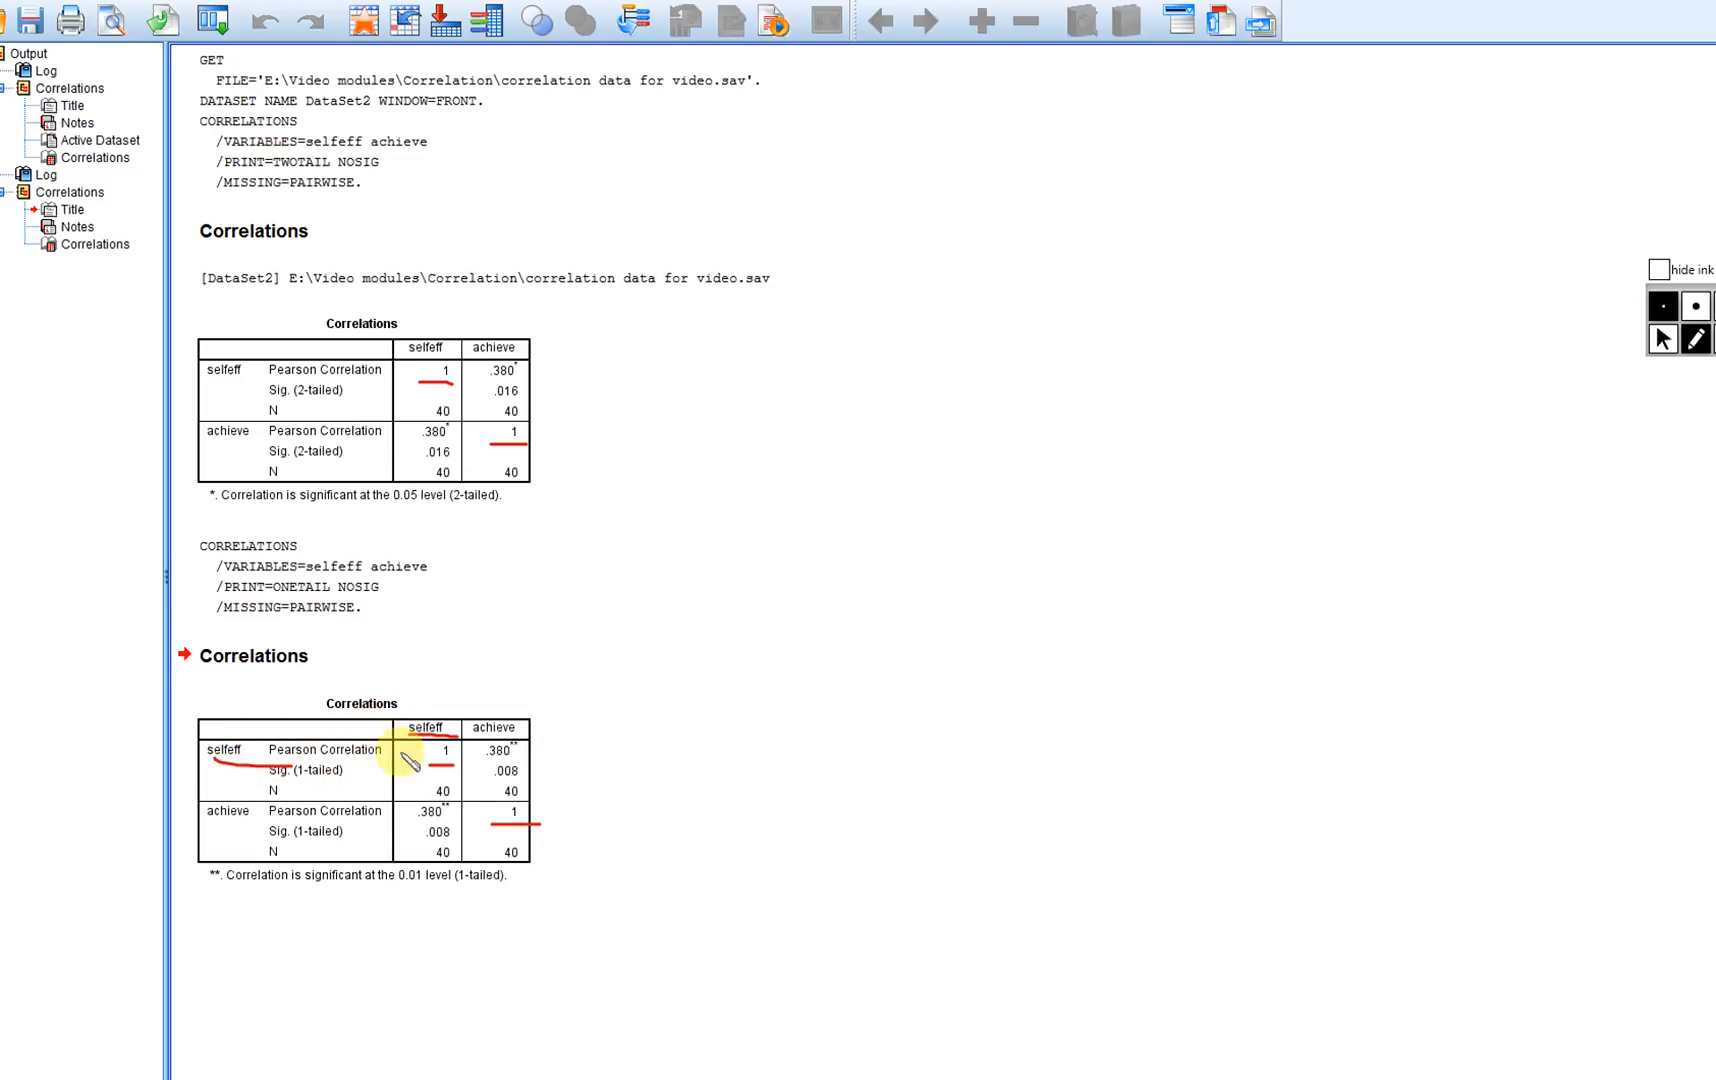
pyautogui.moveTo(208, 822); pyautogui.dragTo(262, 826)
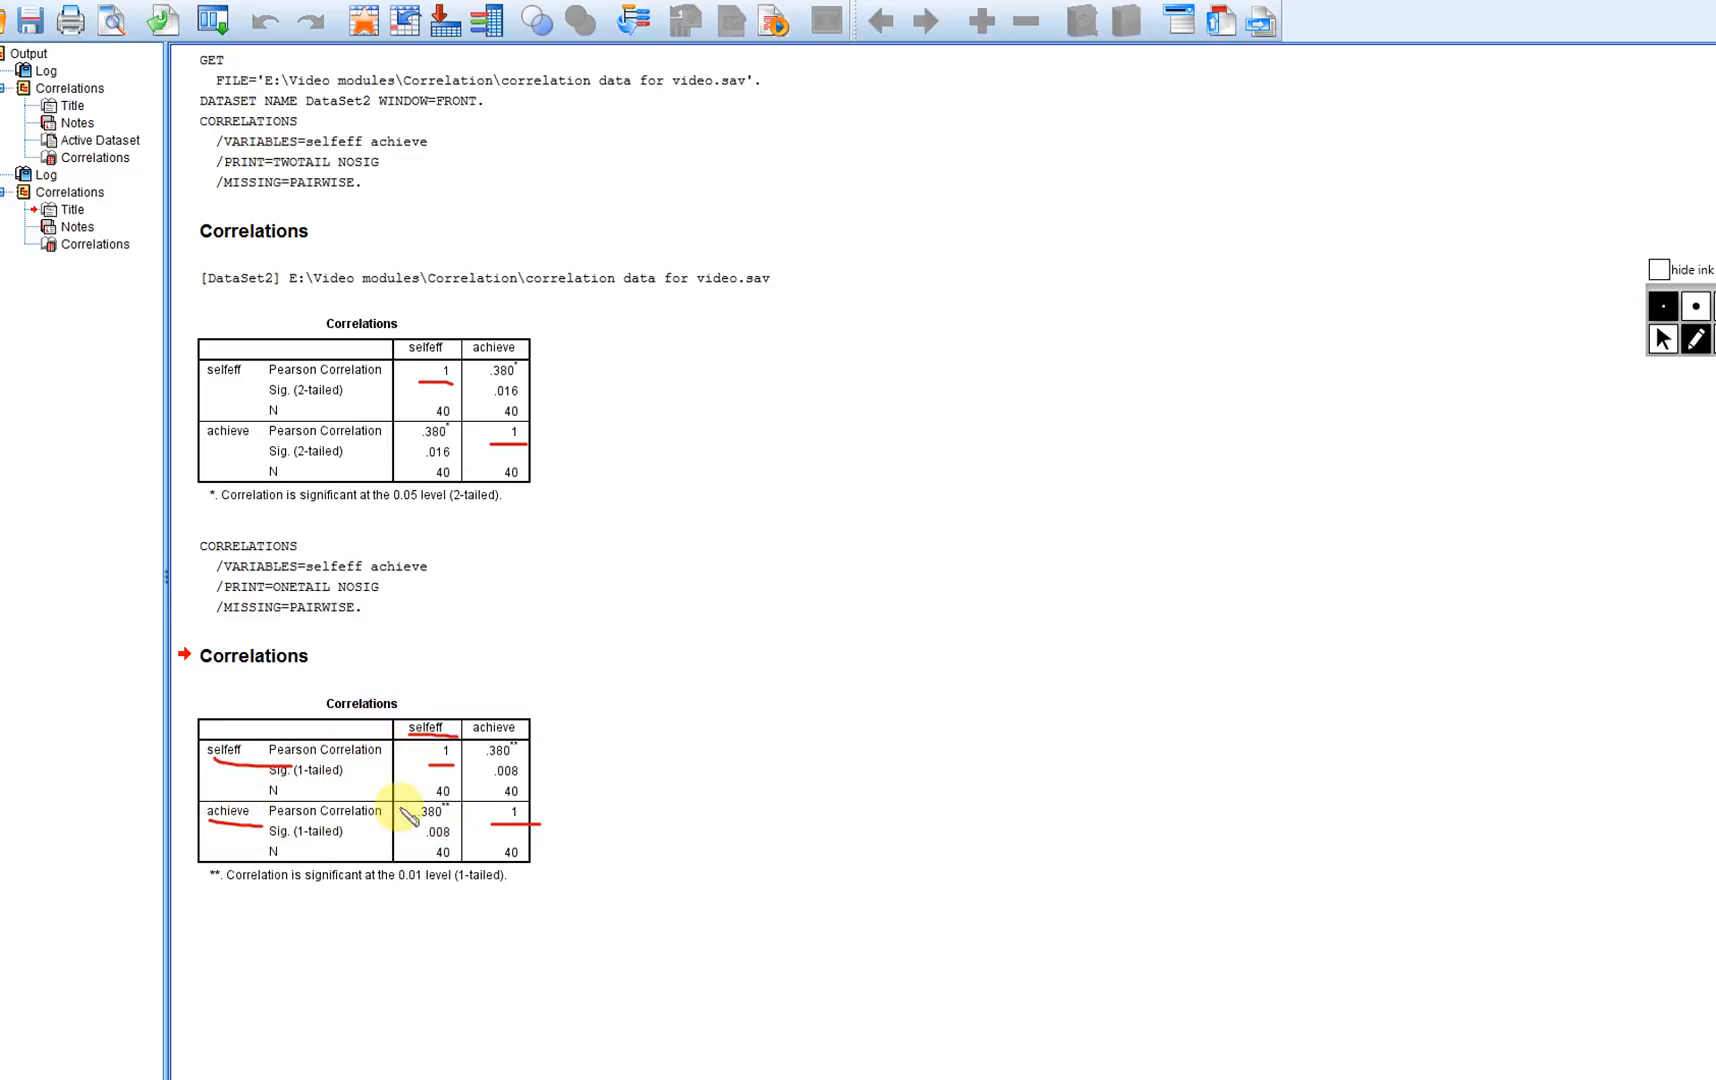
pyautogui.moveTo(472, 736); pyautogui.dragTo(511, 734)
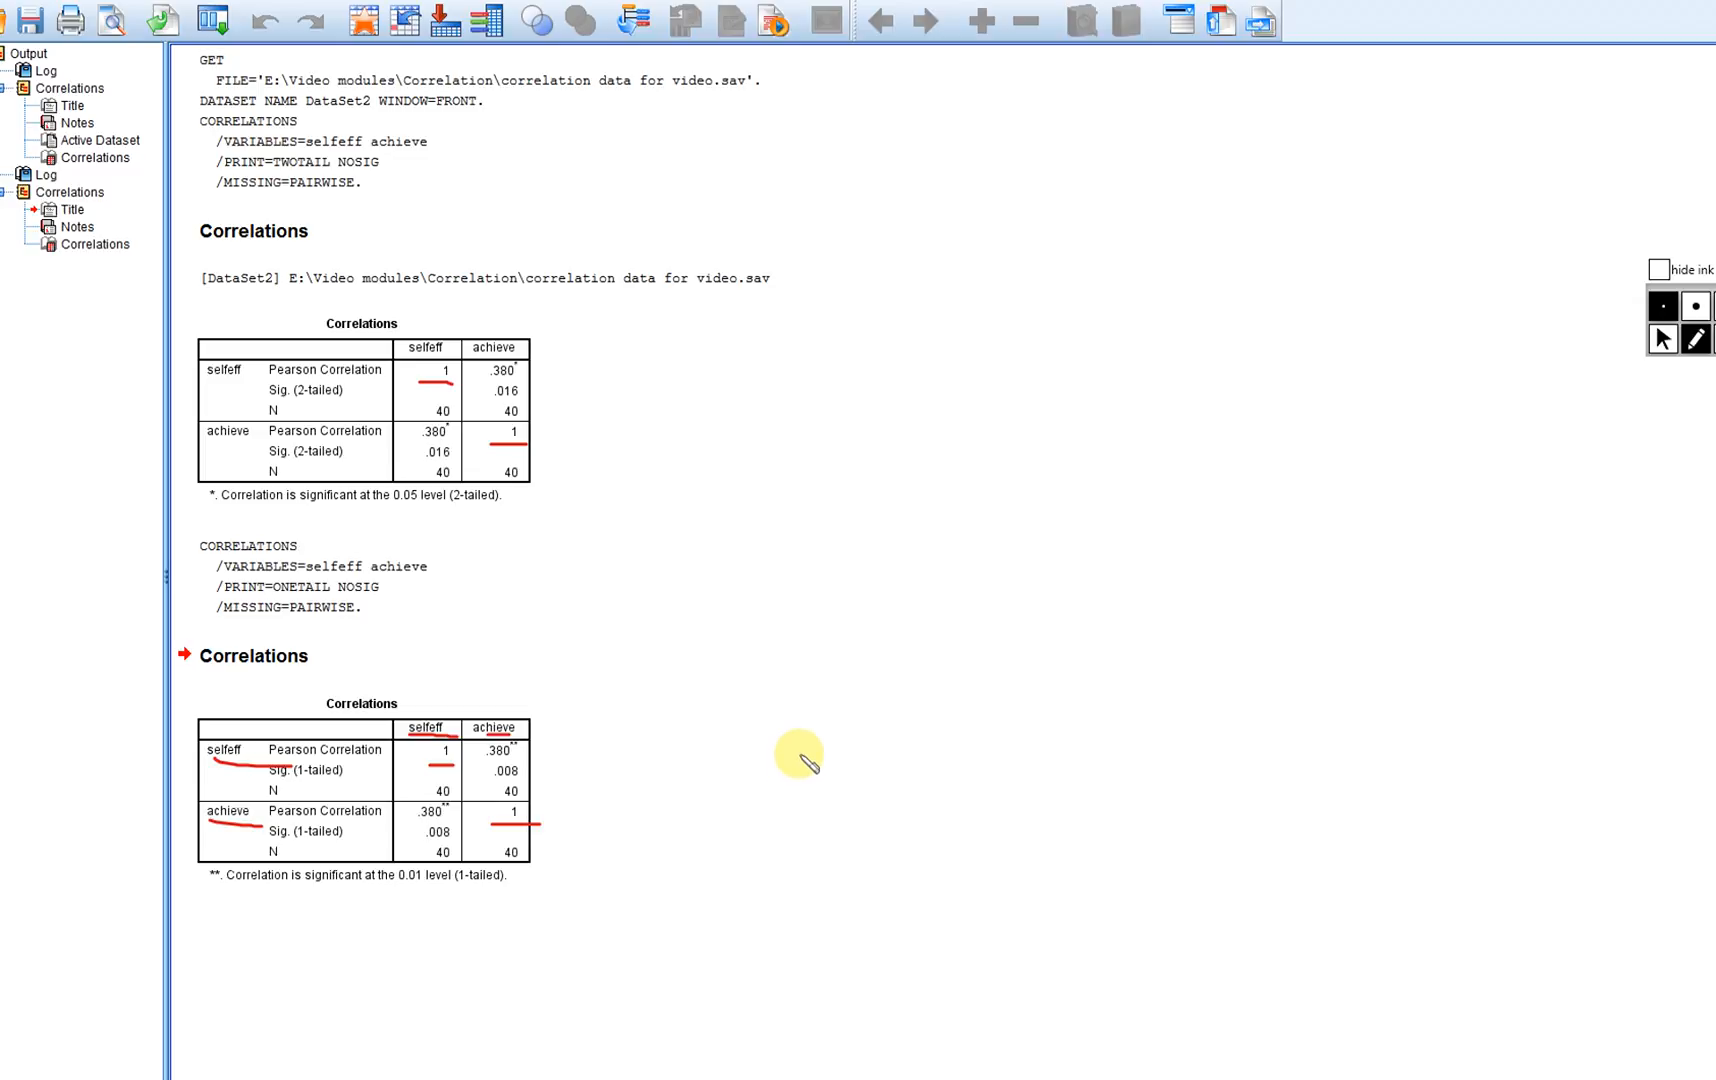
# - Draw a circle containing x, y and 100% beside the one-tailed table, and underline both .380 values in that table
pyautogui.moveTo(816, 736)
pyautogui.mouseDown()
pyautogui.moveTo(743, 781)
pyautogui.moveTo(820, 758)
pyautogui.moveTo(806, 732)
pyautogui.moveTo(764, 775)
pyautogui.mouseUp()
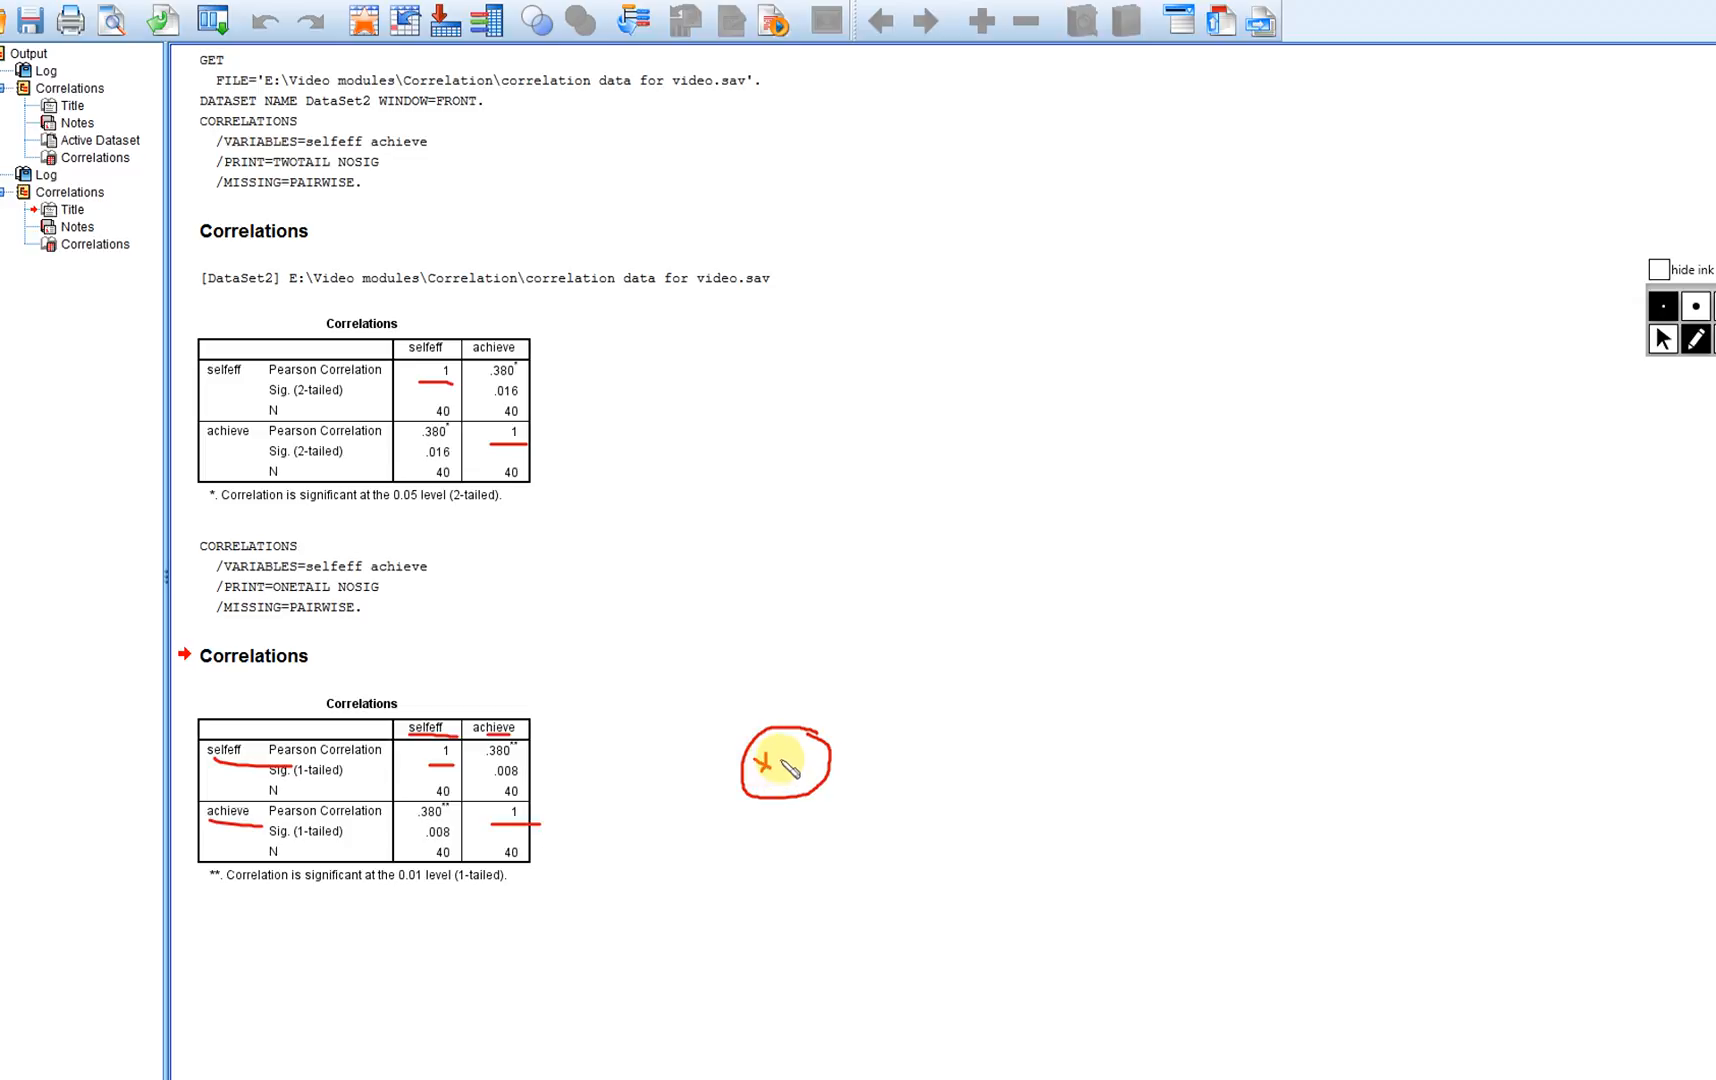
pyautogui.moveTo(781, 755)
pyautogui.mouseDown()
pyautogui.moveTo(769, 767)
pyautogui.moveTo(783, 761)
pyautogui.mouseUp()
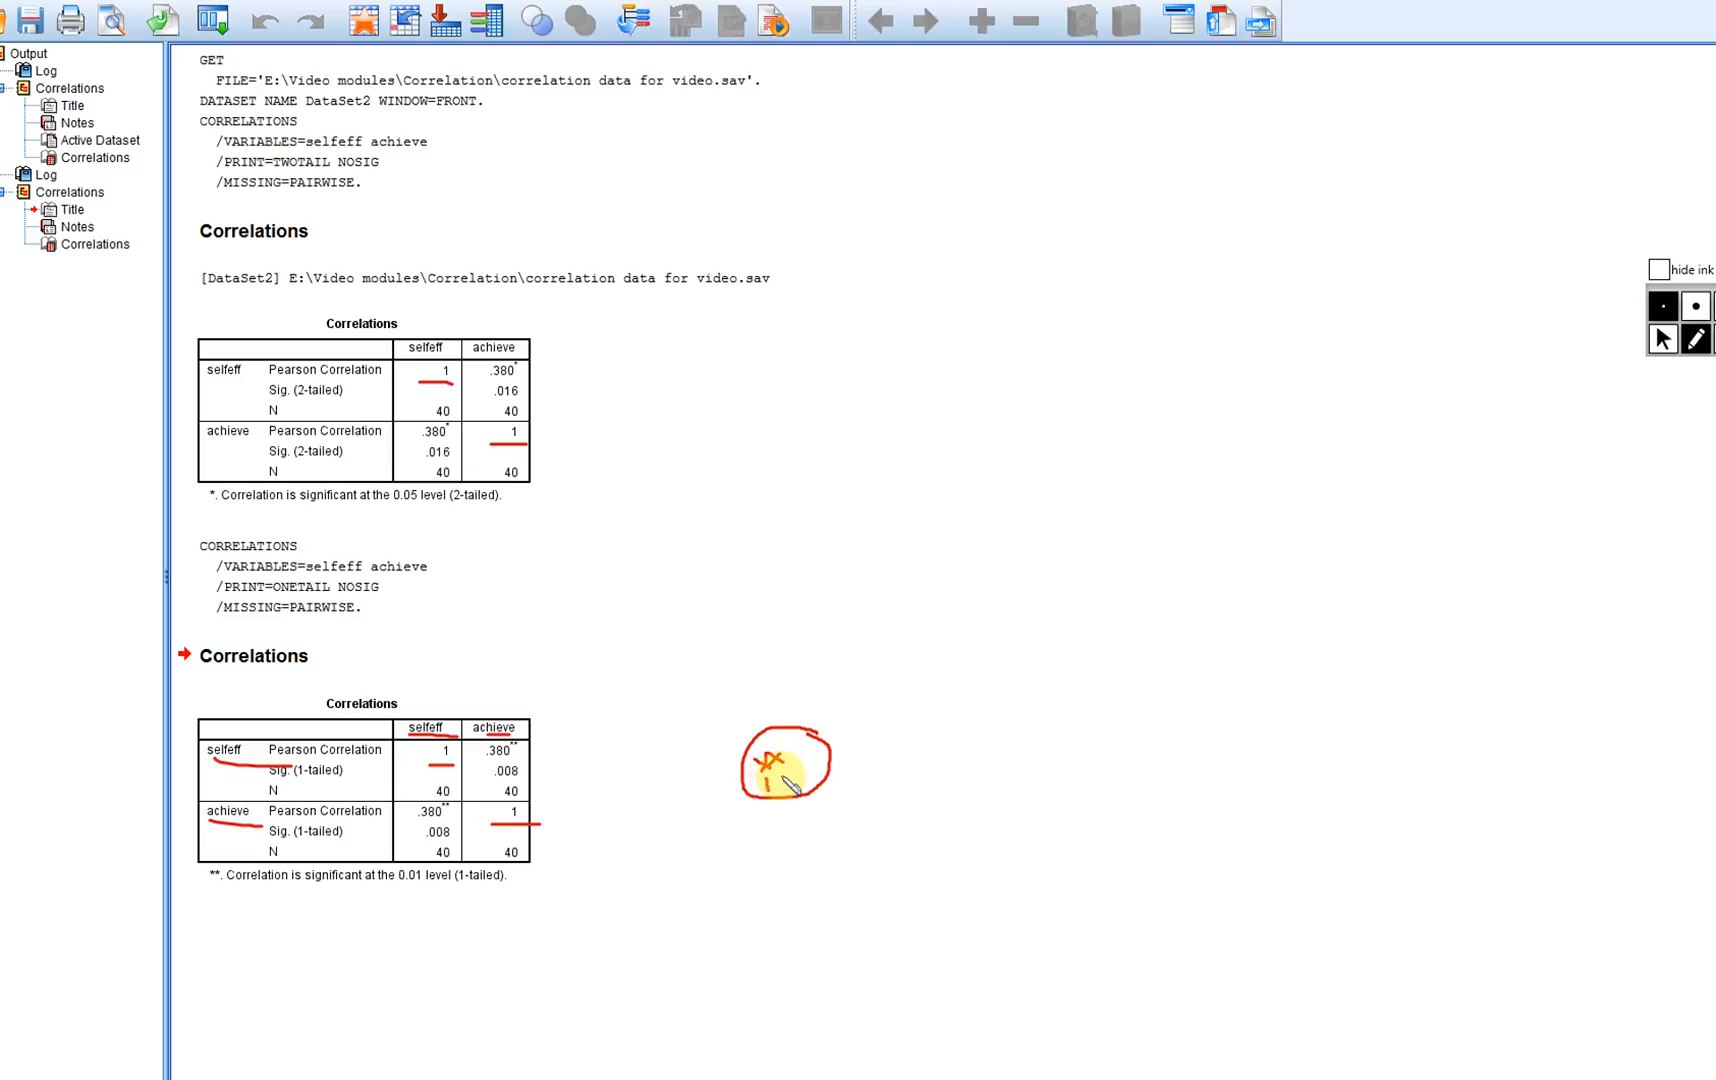
pyautogui.moveTo(784, 777); pyautogui.dragTo(797, 758)
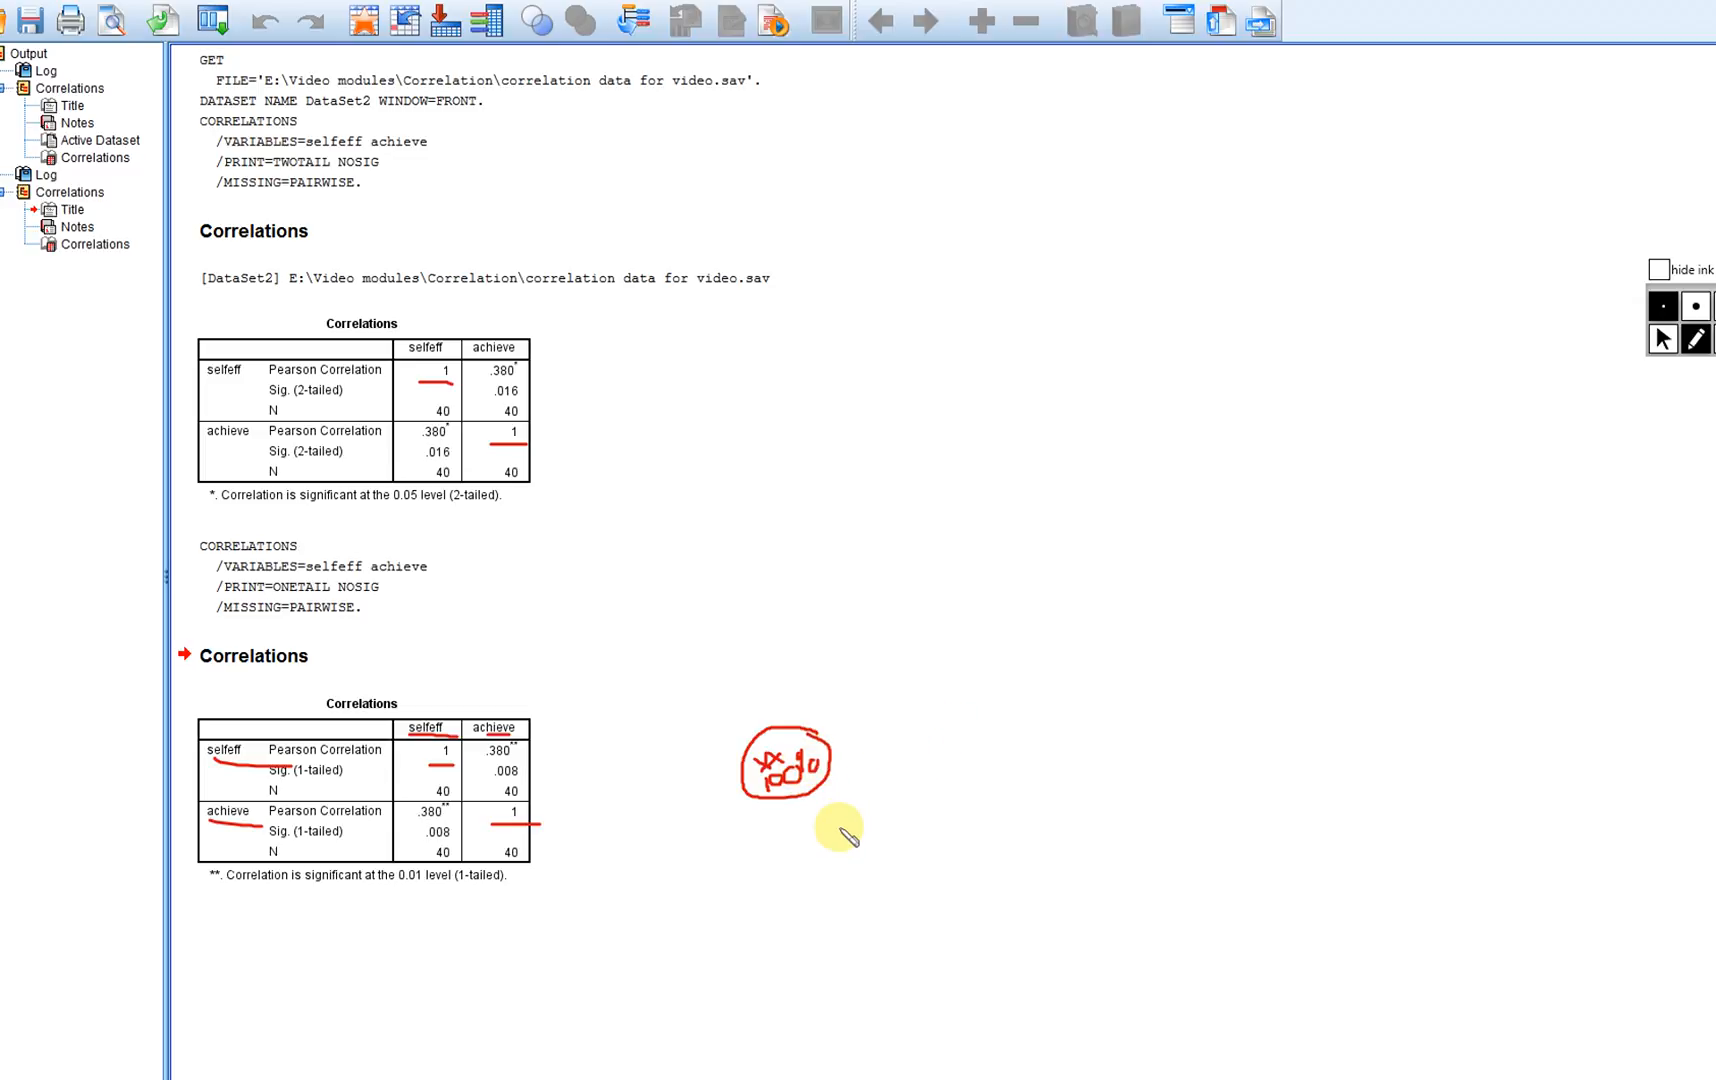
pyautogui.moveTo(486, 761); pyautogui.dragTo(519, 759)
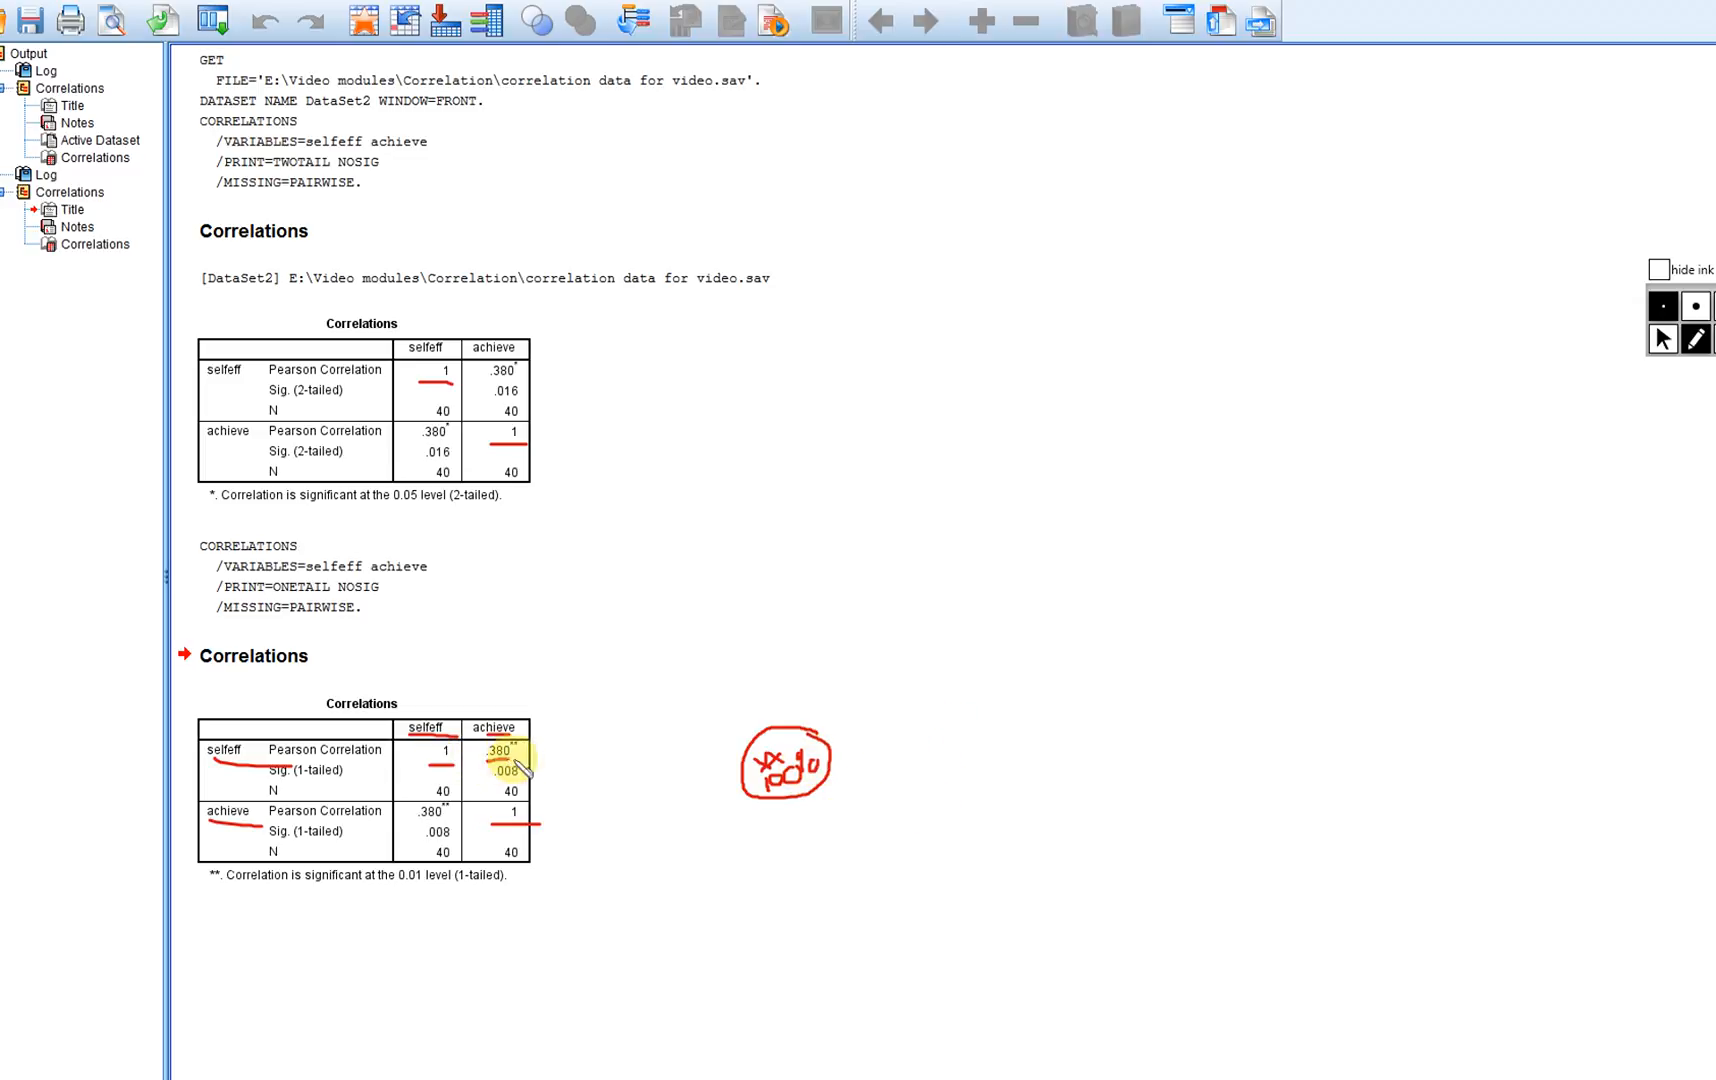
pyautogui.moveTo(408, 822); pyautogui.dragTo(445, 823)
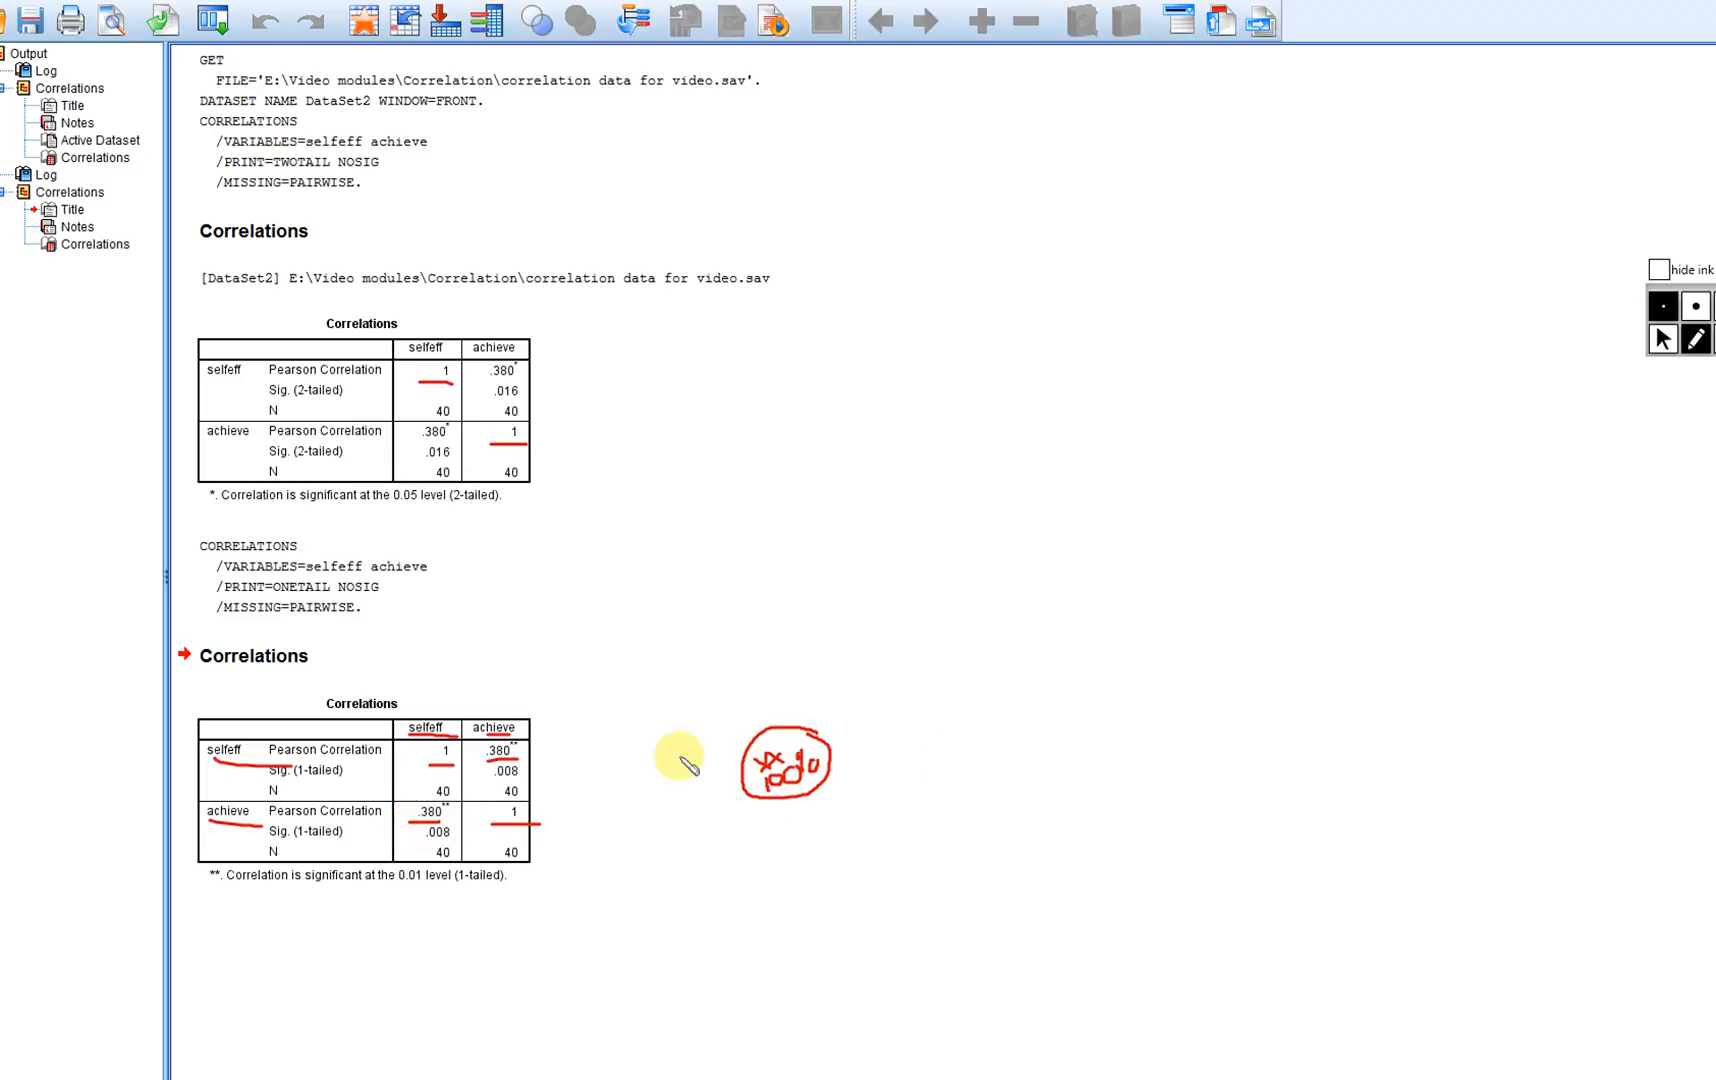
# - Draw two slightly overlapping circles labelled x and y, shade the overlap, and label it r = .38 with a line
pyautogui.moveTo(980, 762)
pyautogui.mouseDown()
pyautogui.moveTo(984, 816)
pyautogui.moveTo(1007, 778)
pyautogui.moveTo(978, 782)
pyautogui.moveTo(1027, 757)
pyautogui.moveTo(1010, 797)
pyautogui.moveTo(1064, 784)
pyautogui.moveTo(1054, 757)
pyautogui.mouseUp()
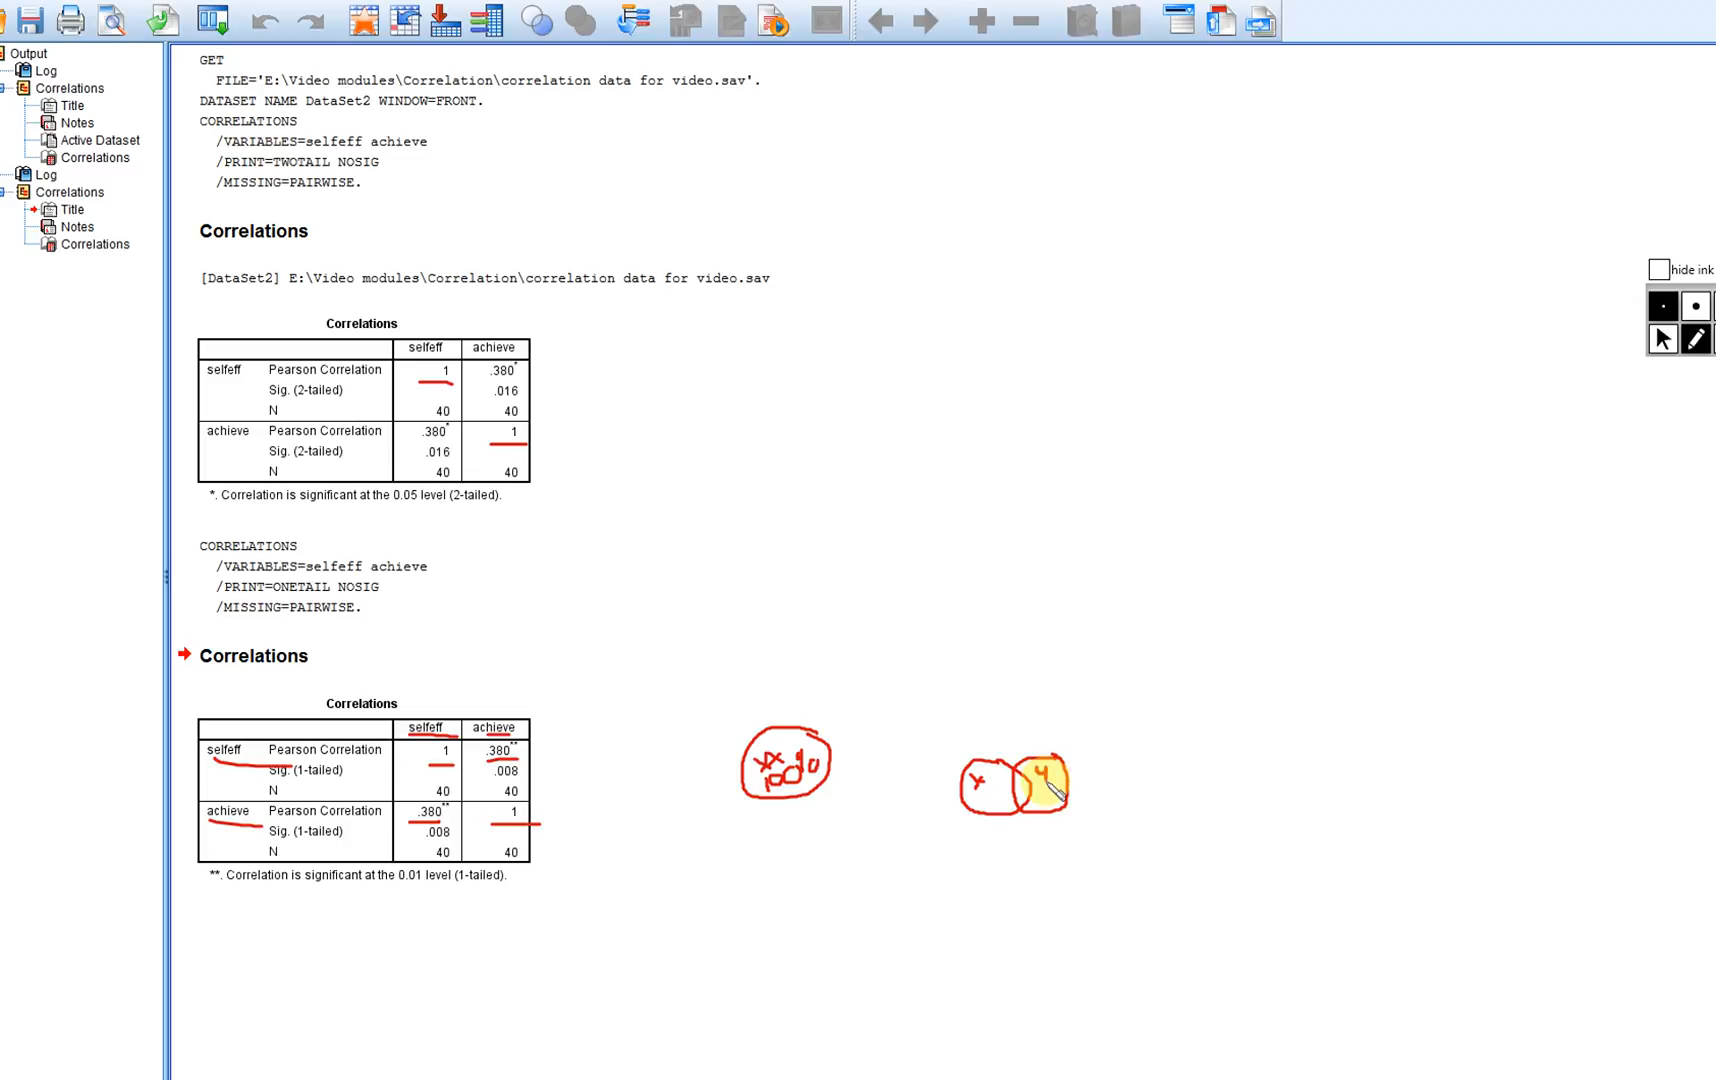
pyautogui.moveTo(1025, 791); pyautogui.dragTo(1025, 828)
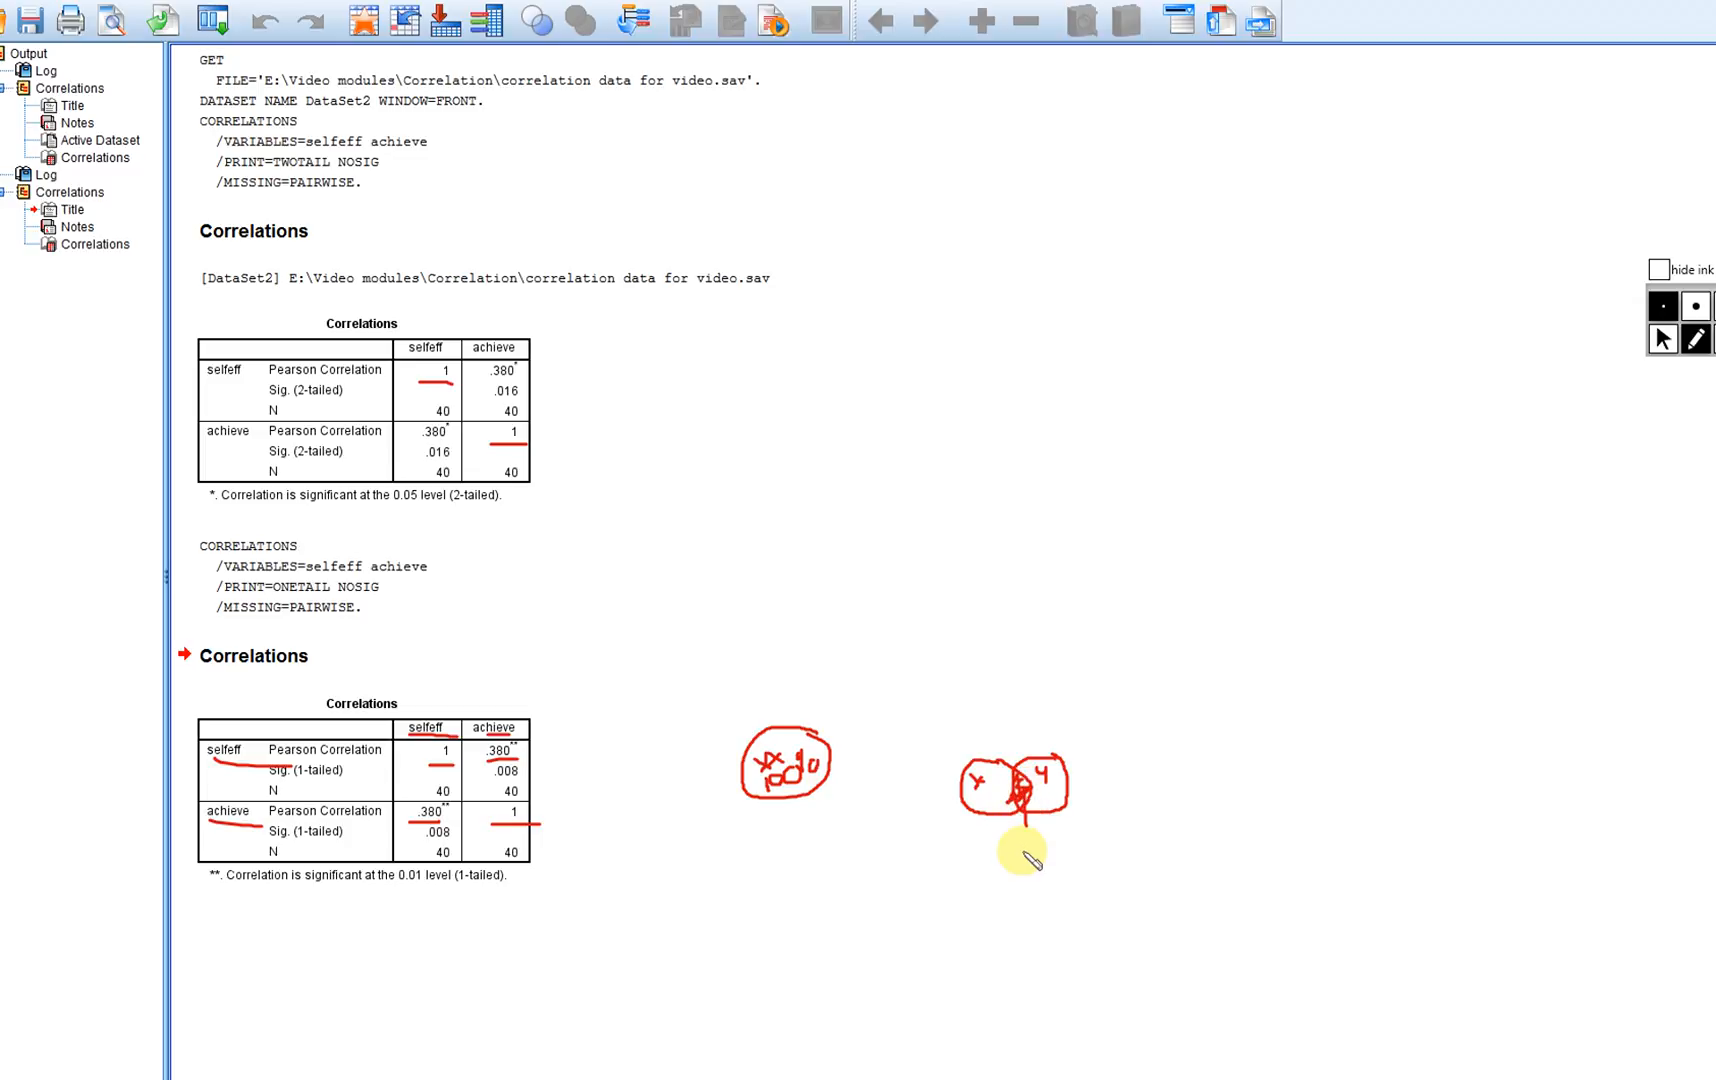
pyautogui.moveTo(1025, 853); pyautogui.dragTo(1035, 856)
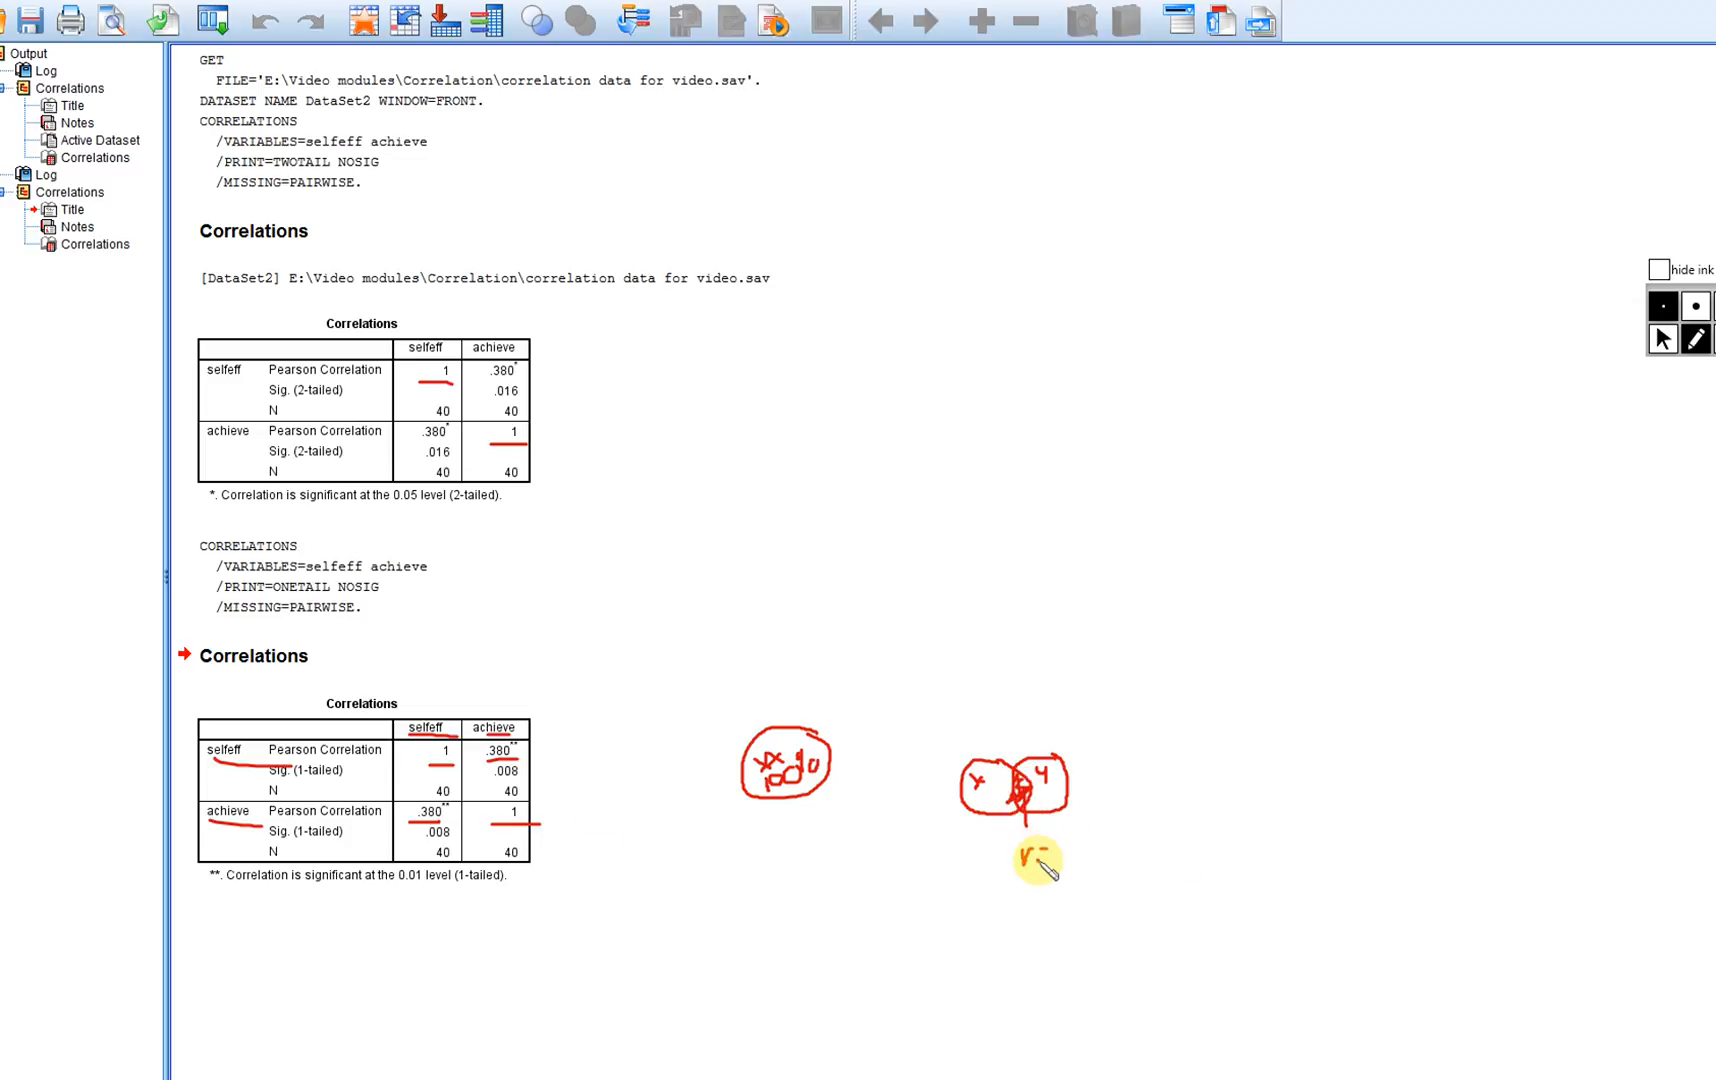
pyautogui.click(1057, 860)
pyautogui.moveTo(1083, 860); pyautogui.dragTo(1094, 850)
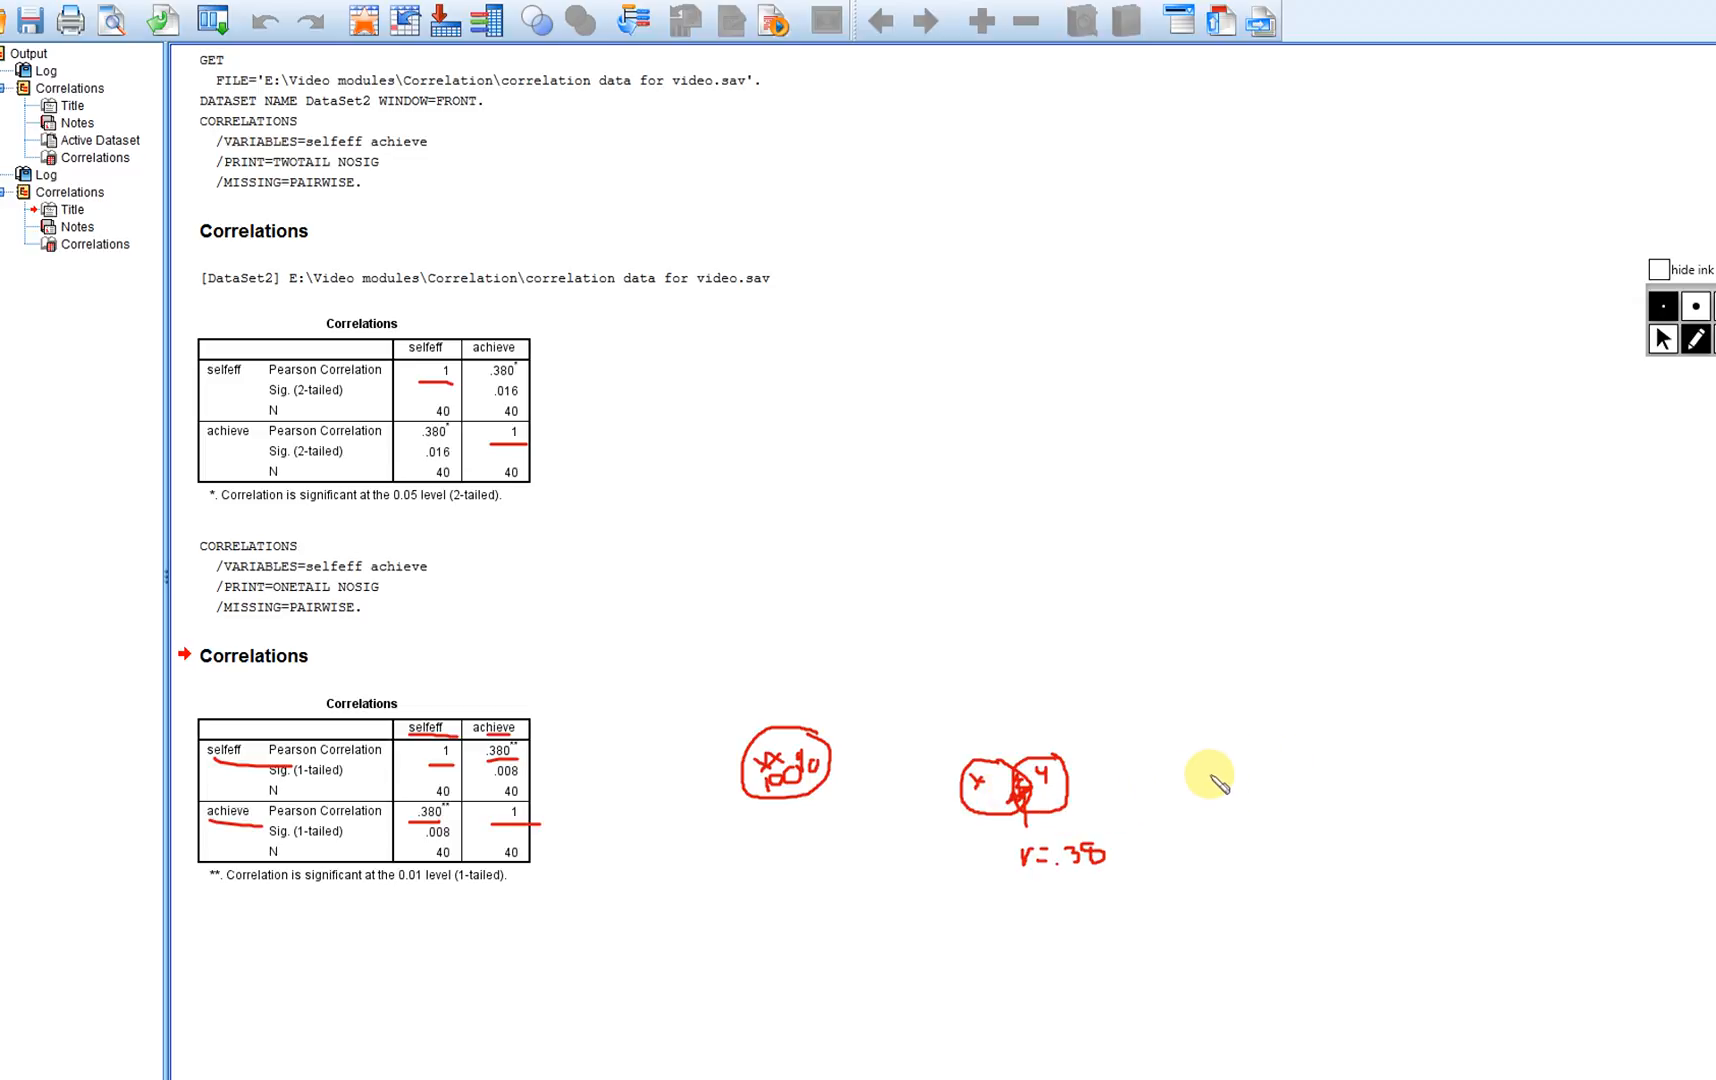
# - Draw another pair of circles with a larger shaded overlap and write r = .70 beneath them
pyautogui.moveTo(1238, 762)
pyautogui.mouseDown()
pyautogui.moveTo(1192, 772)
pyautogui.moveTo(1250, 812)
pyautogui.moveTo(1220, 752)
pyautogui.moveTo(1252, 760)
pyautogui.moveTo(1210, 797)
pyautogui.moveTo(1275, 816)
pyautogui.moveTo(1290, 765)
pyautogui.moveTo(1220, 785)
pyautogui.moveTo(1240, 788)
pyautogui.moveTo(1238, 825)
pyautogui.mouseUp()
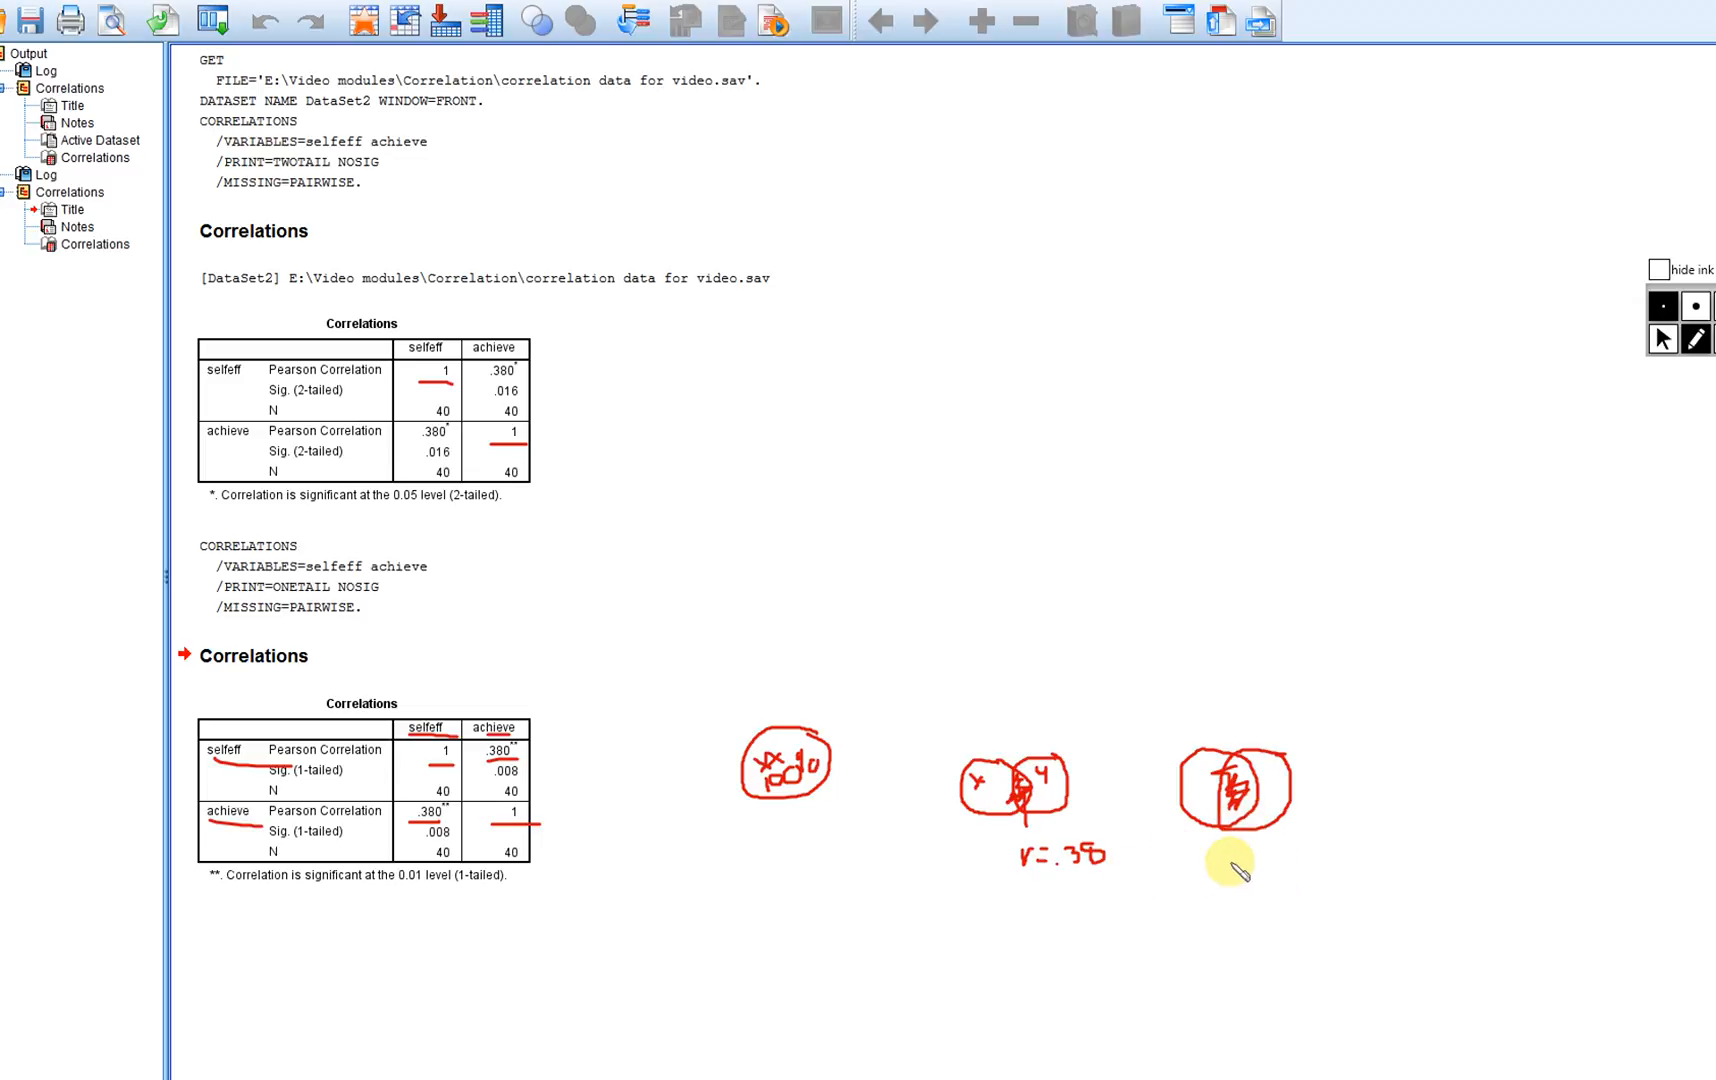
pyautogui.moveTo(1220, 876); pyautogui.dragTo(1225, 865)
pyautogui.click(1248, 872)
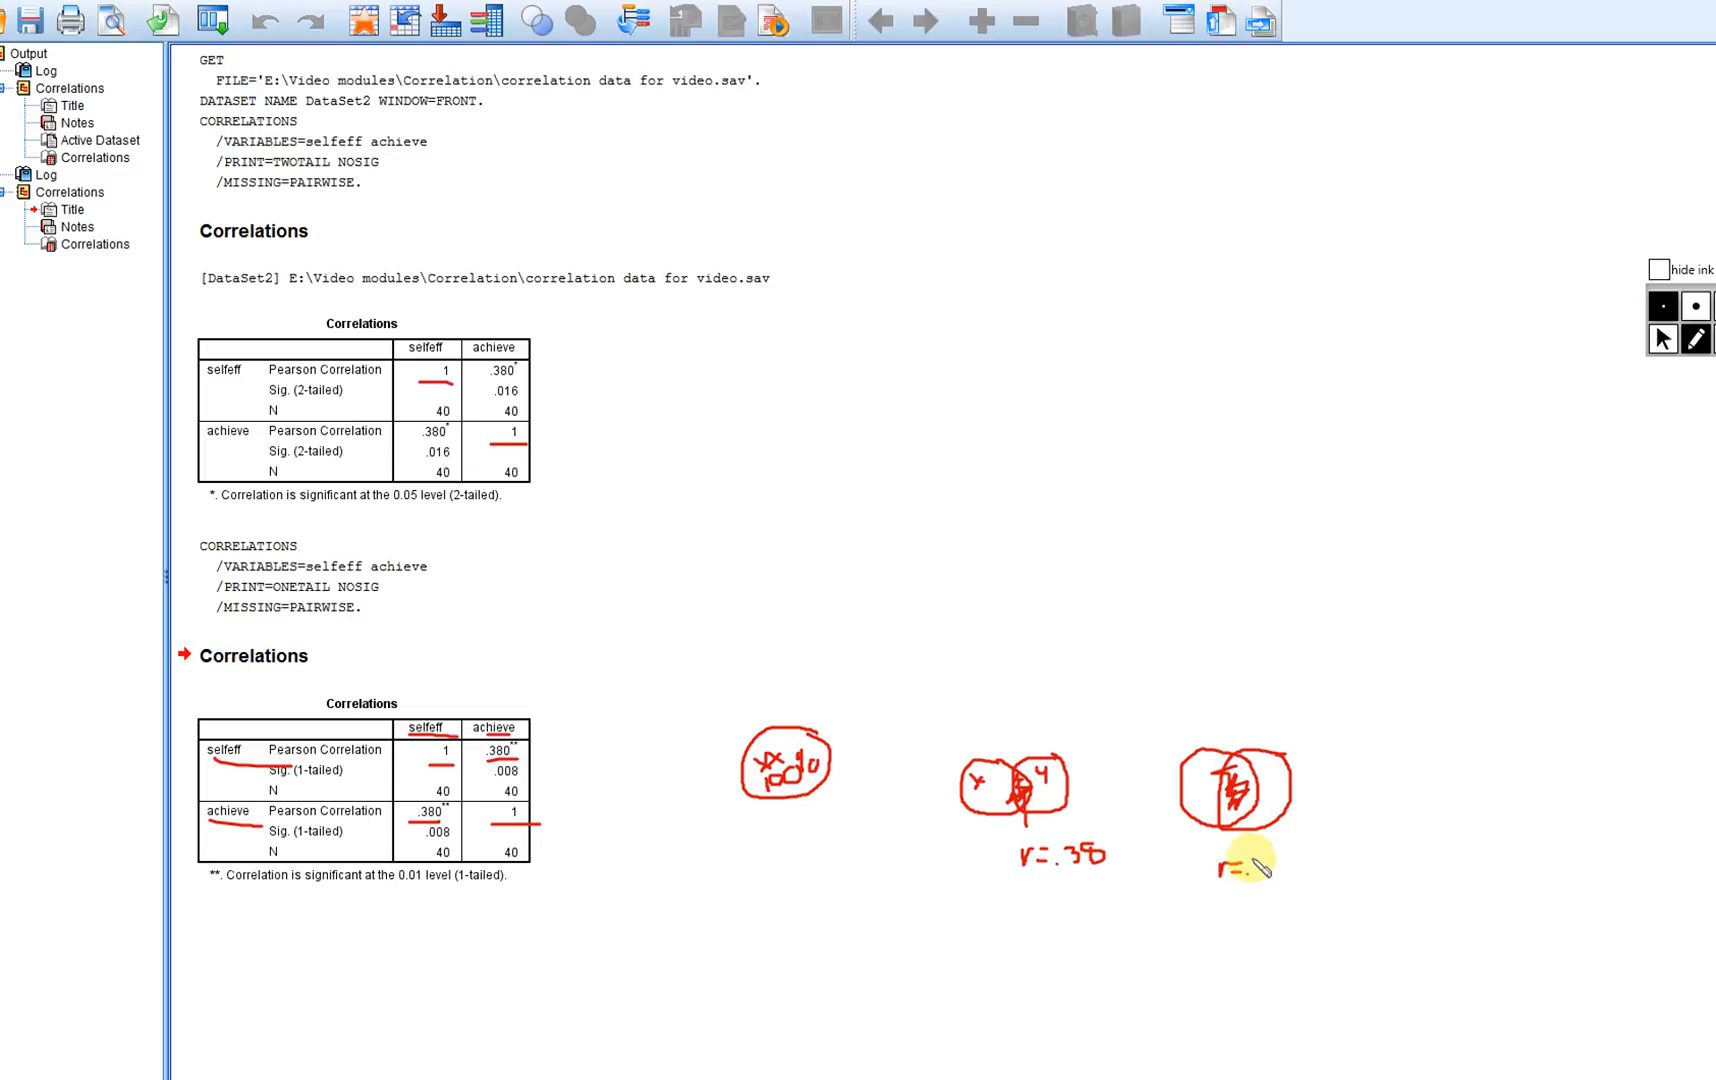
pyautogui.moveTo(1262, 852); pyautogui.dragTo(1274, 868)
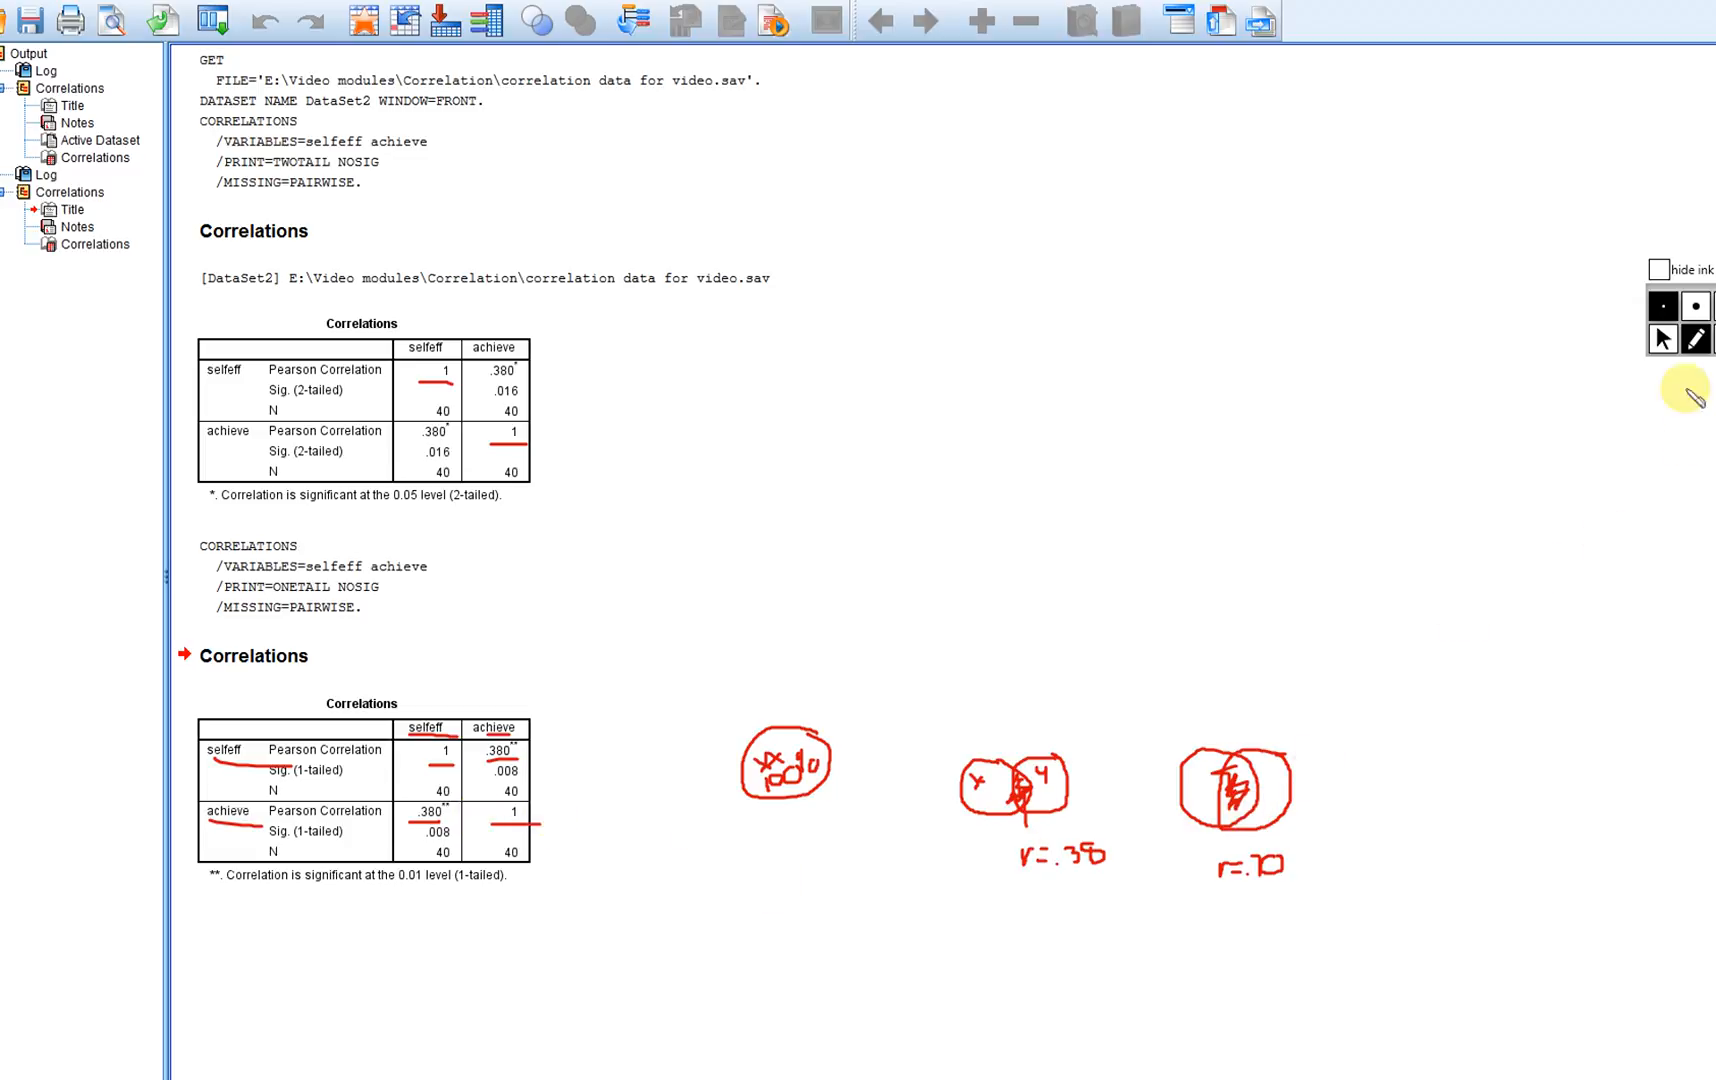
# - Clear all handwritten annotations and open the Bivariate Correlations dialog
pyautogui.click(1668, 337)
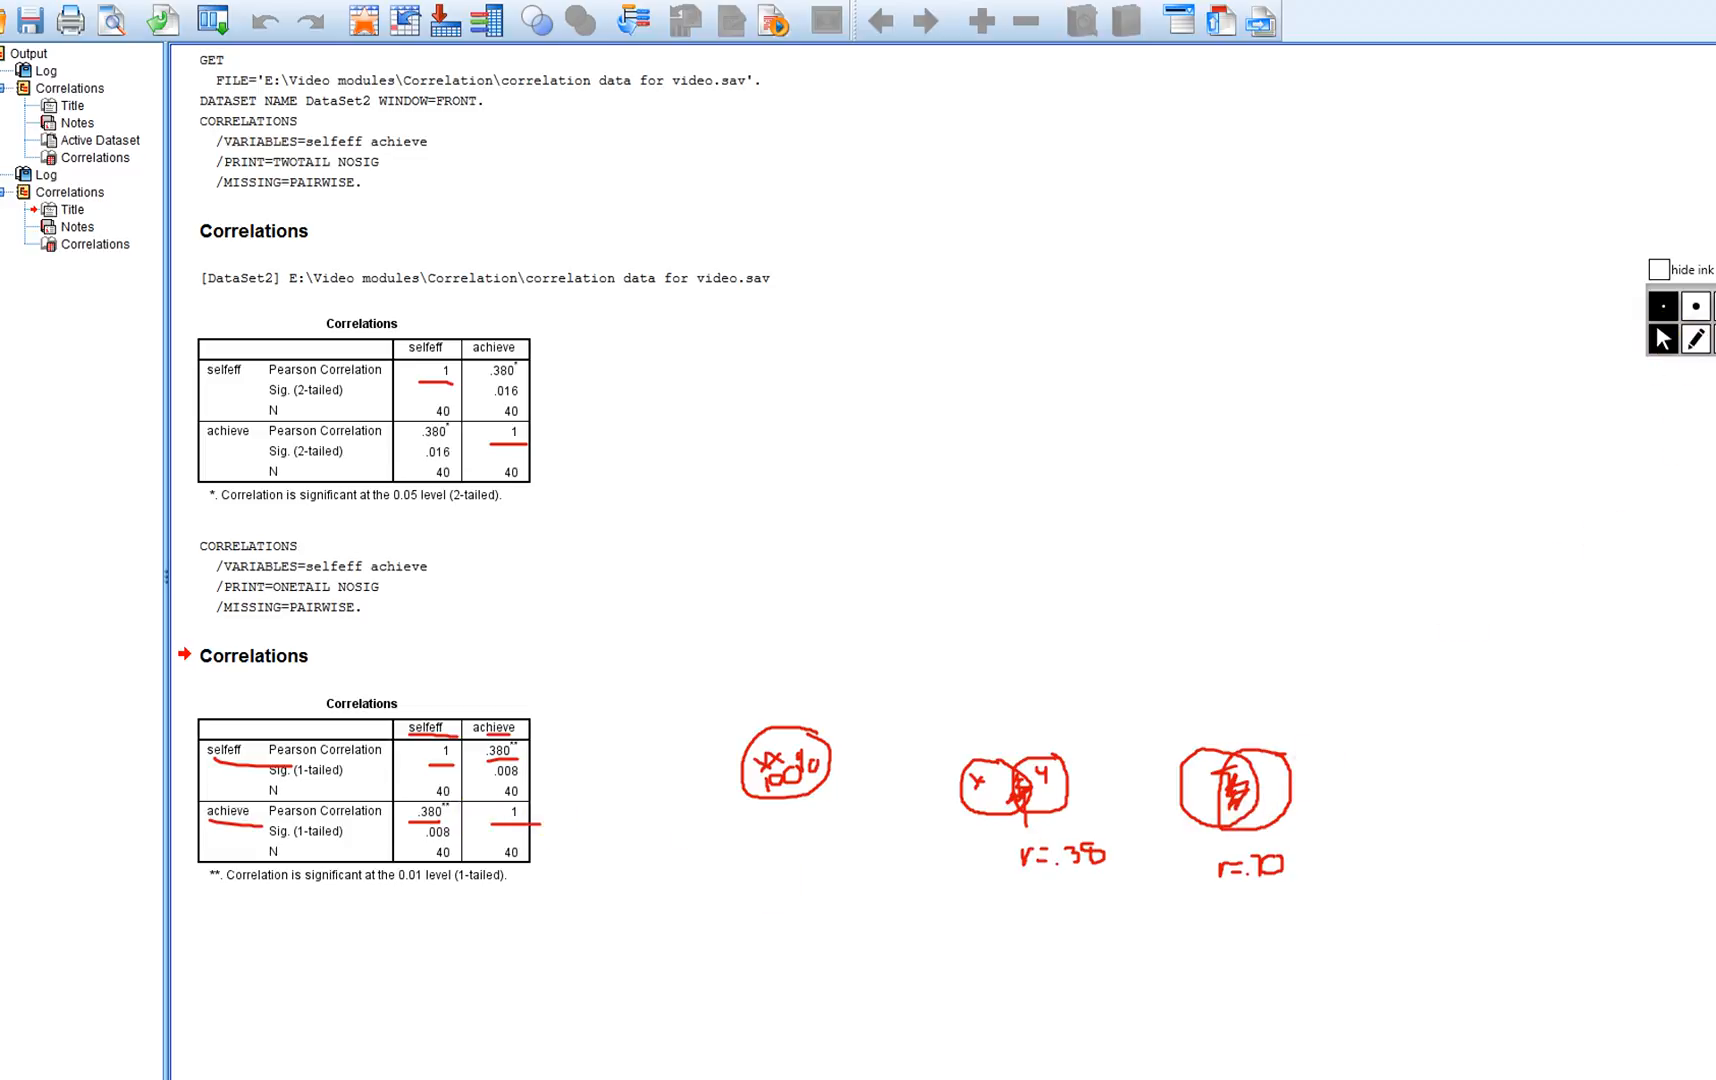
pyautogui.click(1714, 338)
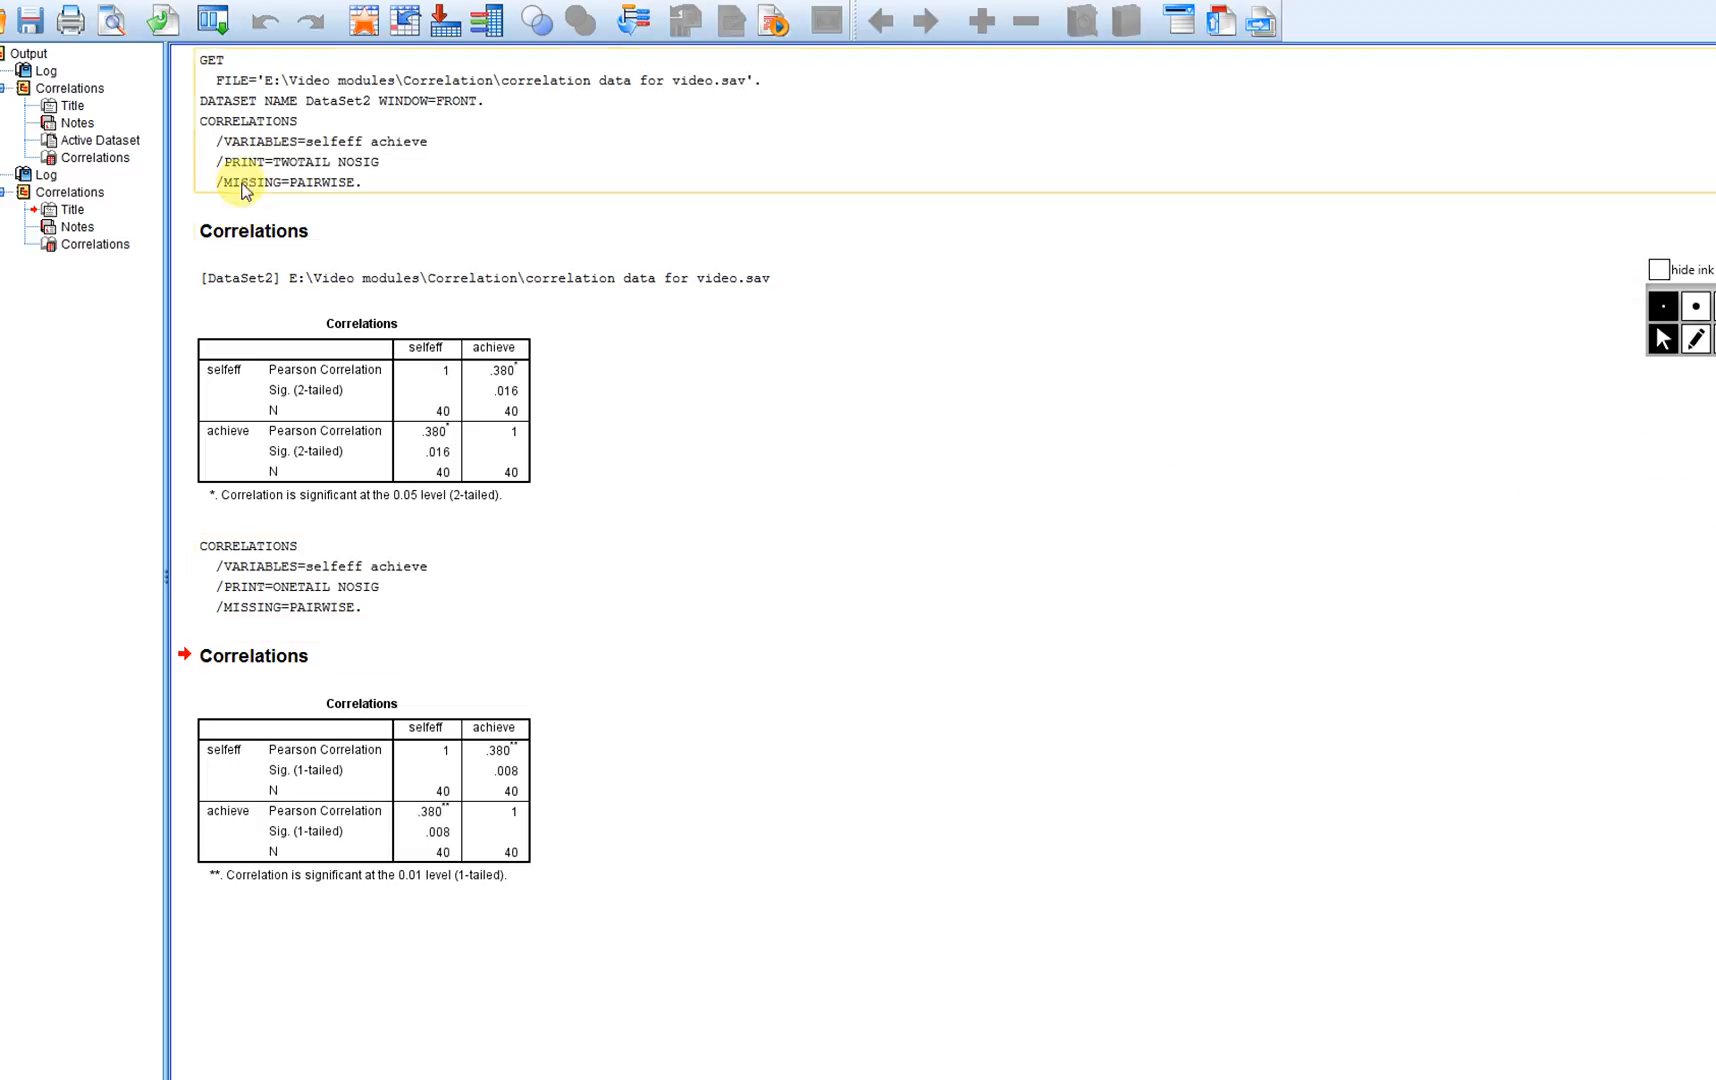
pyautogui.click(368, 1)
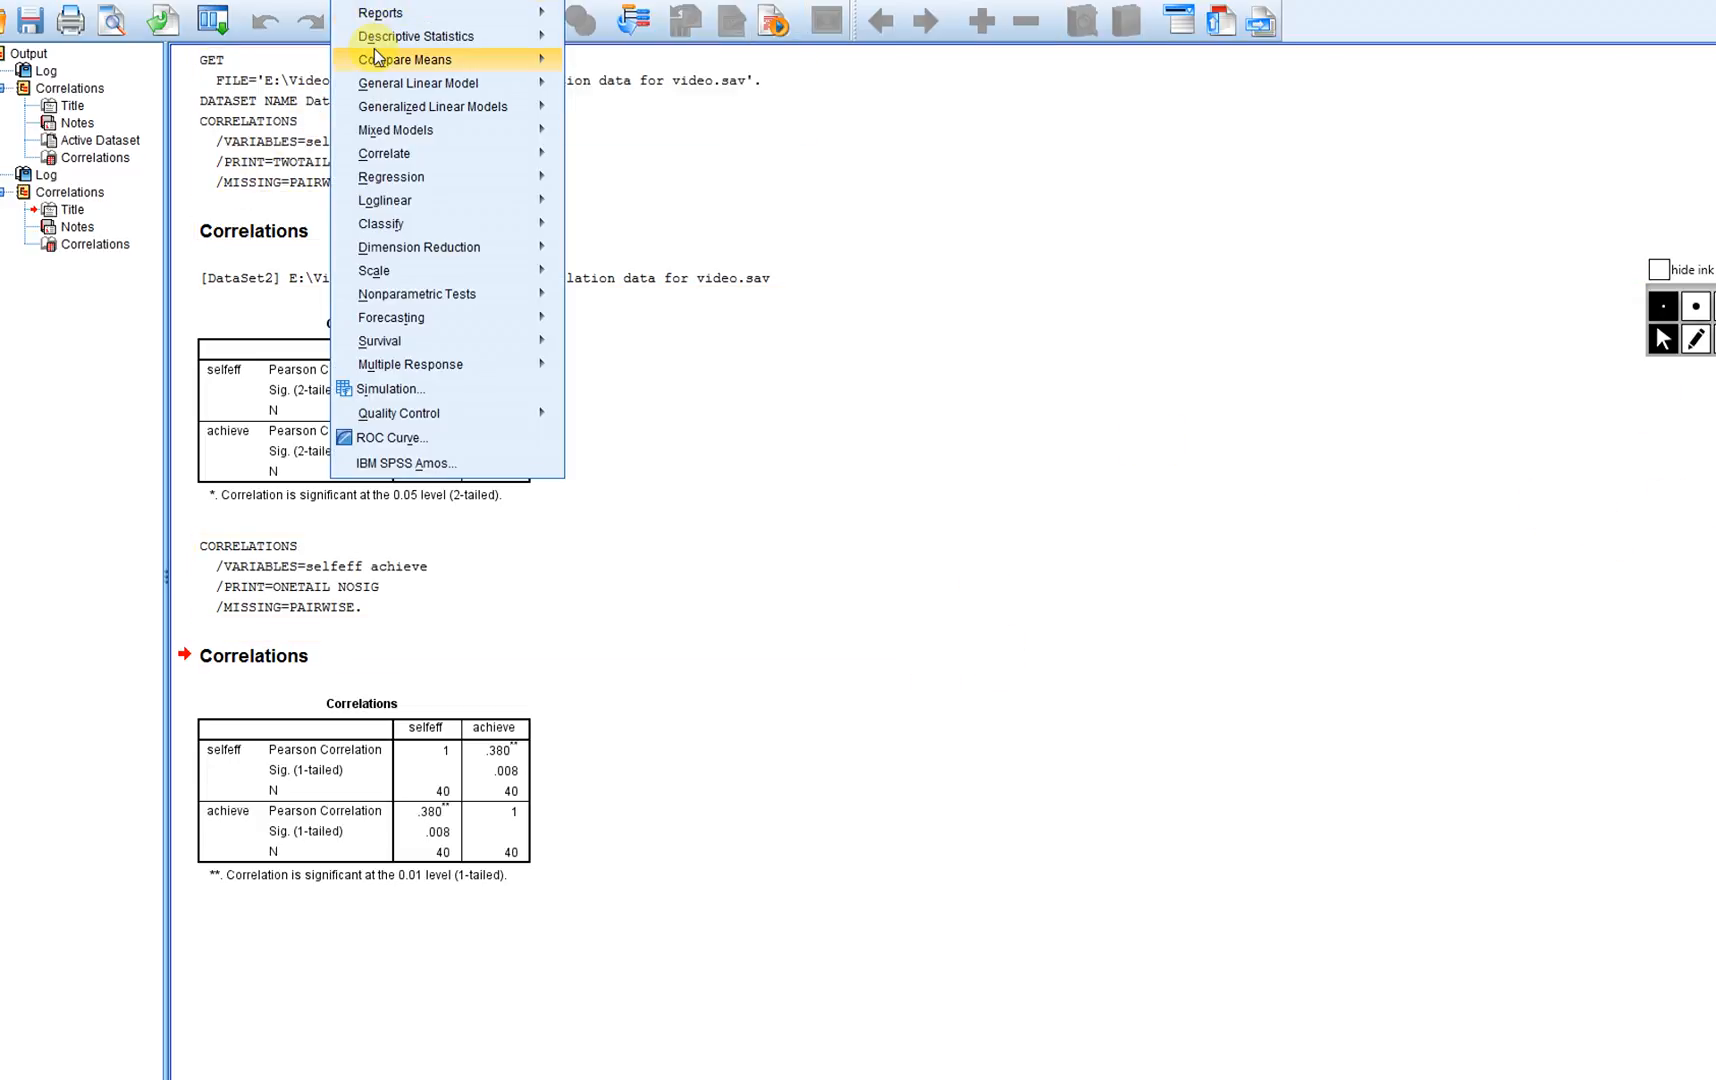
pyautogui.moveTo(412, 70)
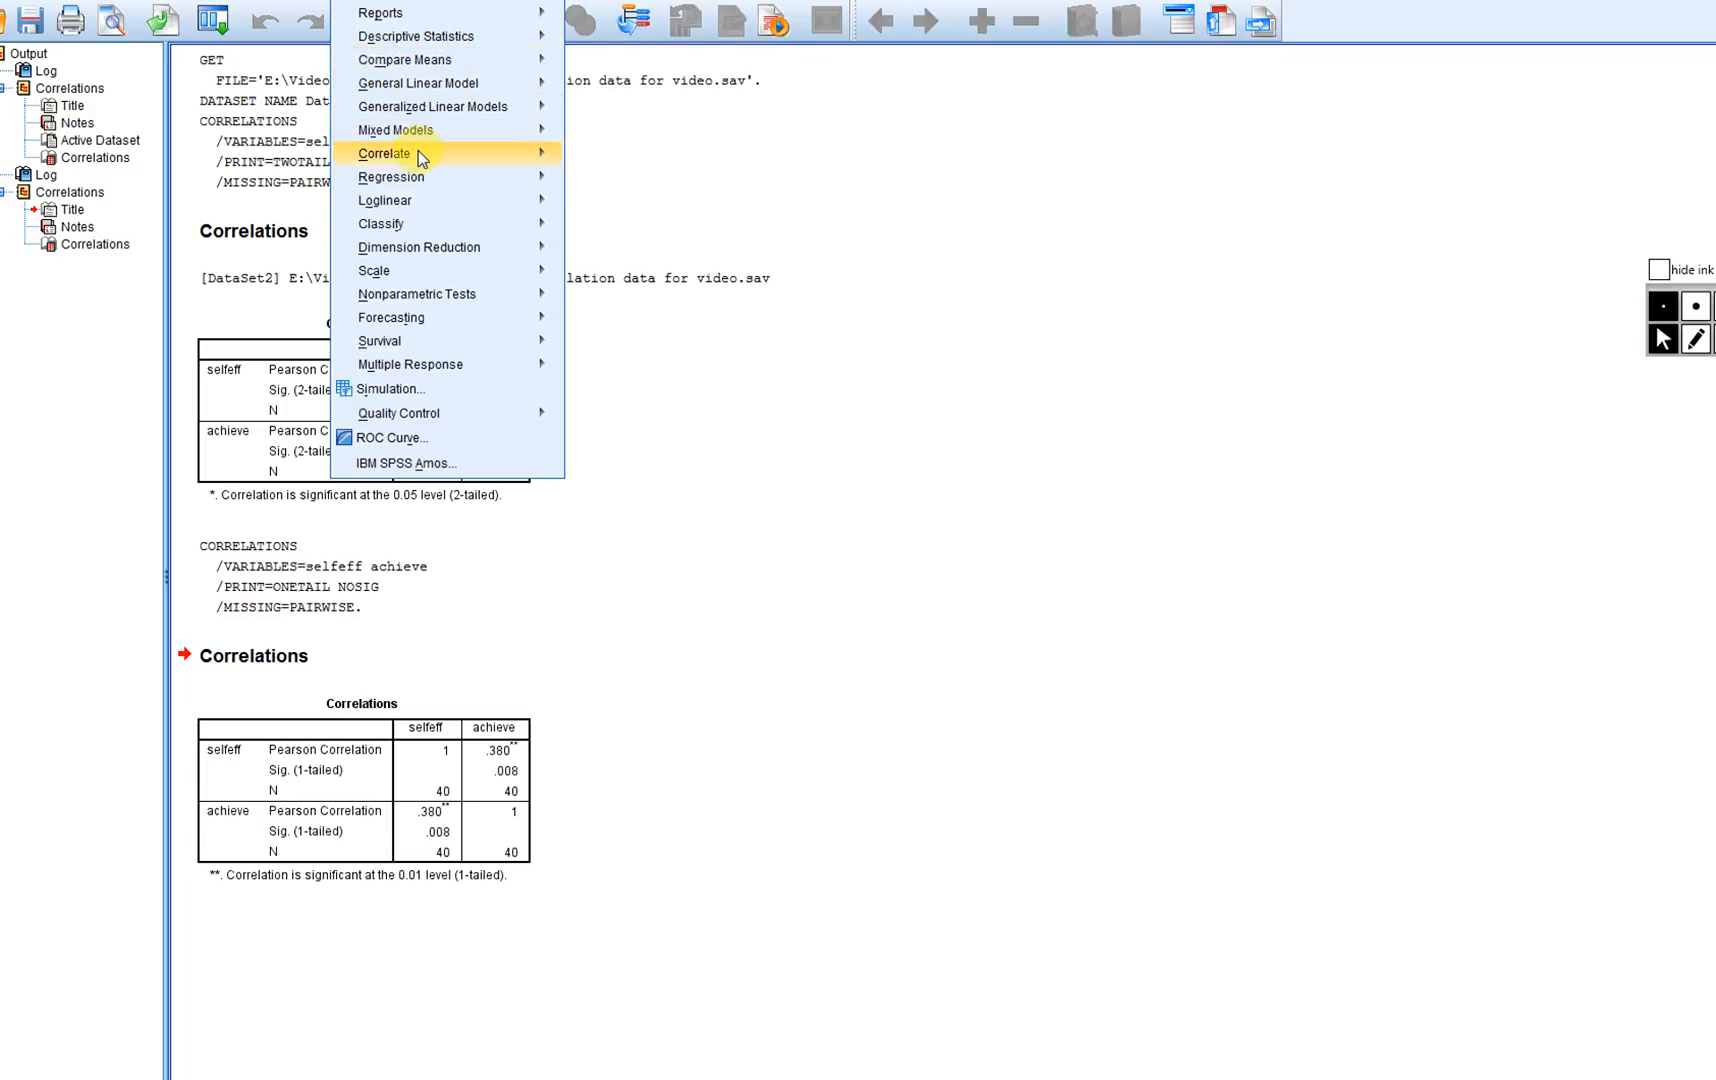
pyautogui.moveTo(444, 157)
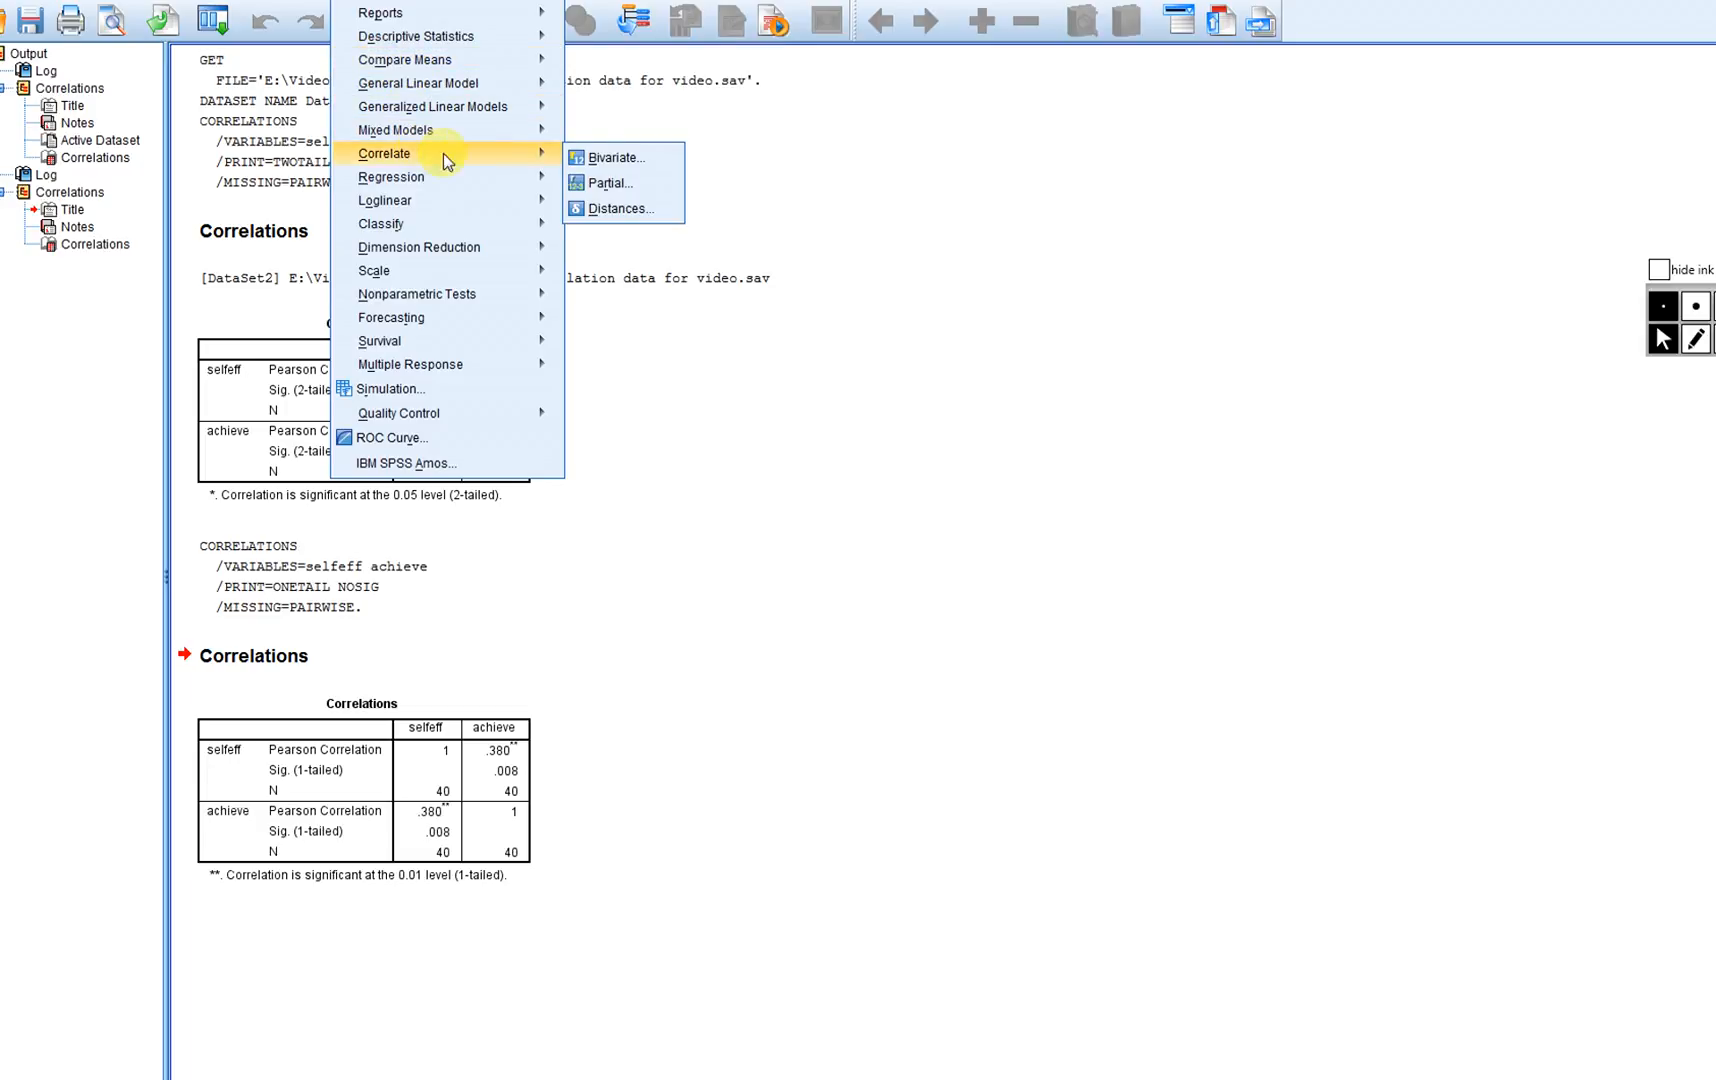
pyautogui.click(624, 160)
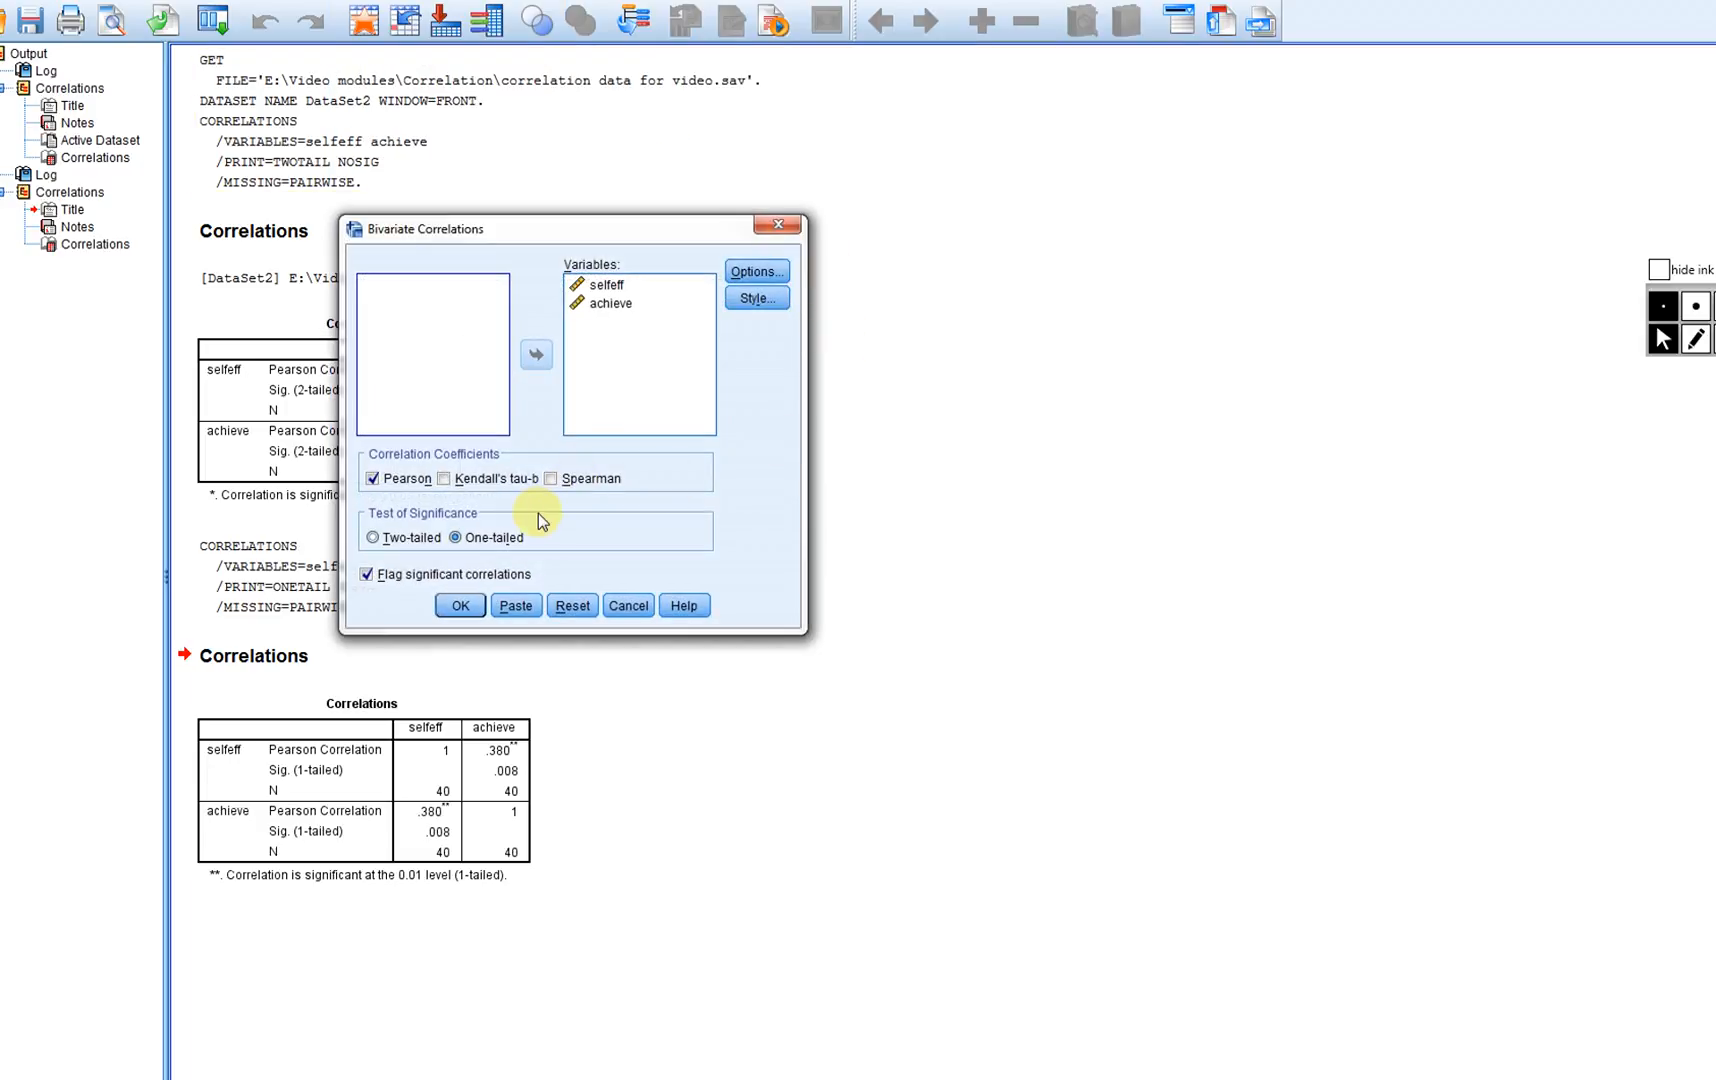
# - Enable means and standard deviations plus cross-product deviations and covariances, and run the one-tailed Pearson correlation of selfeff and achieve
pyautogui.click(757, 272)
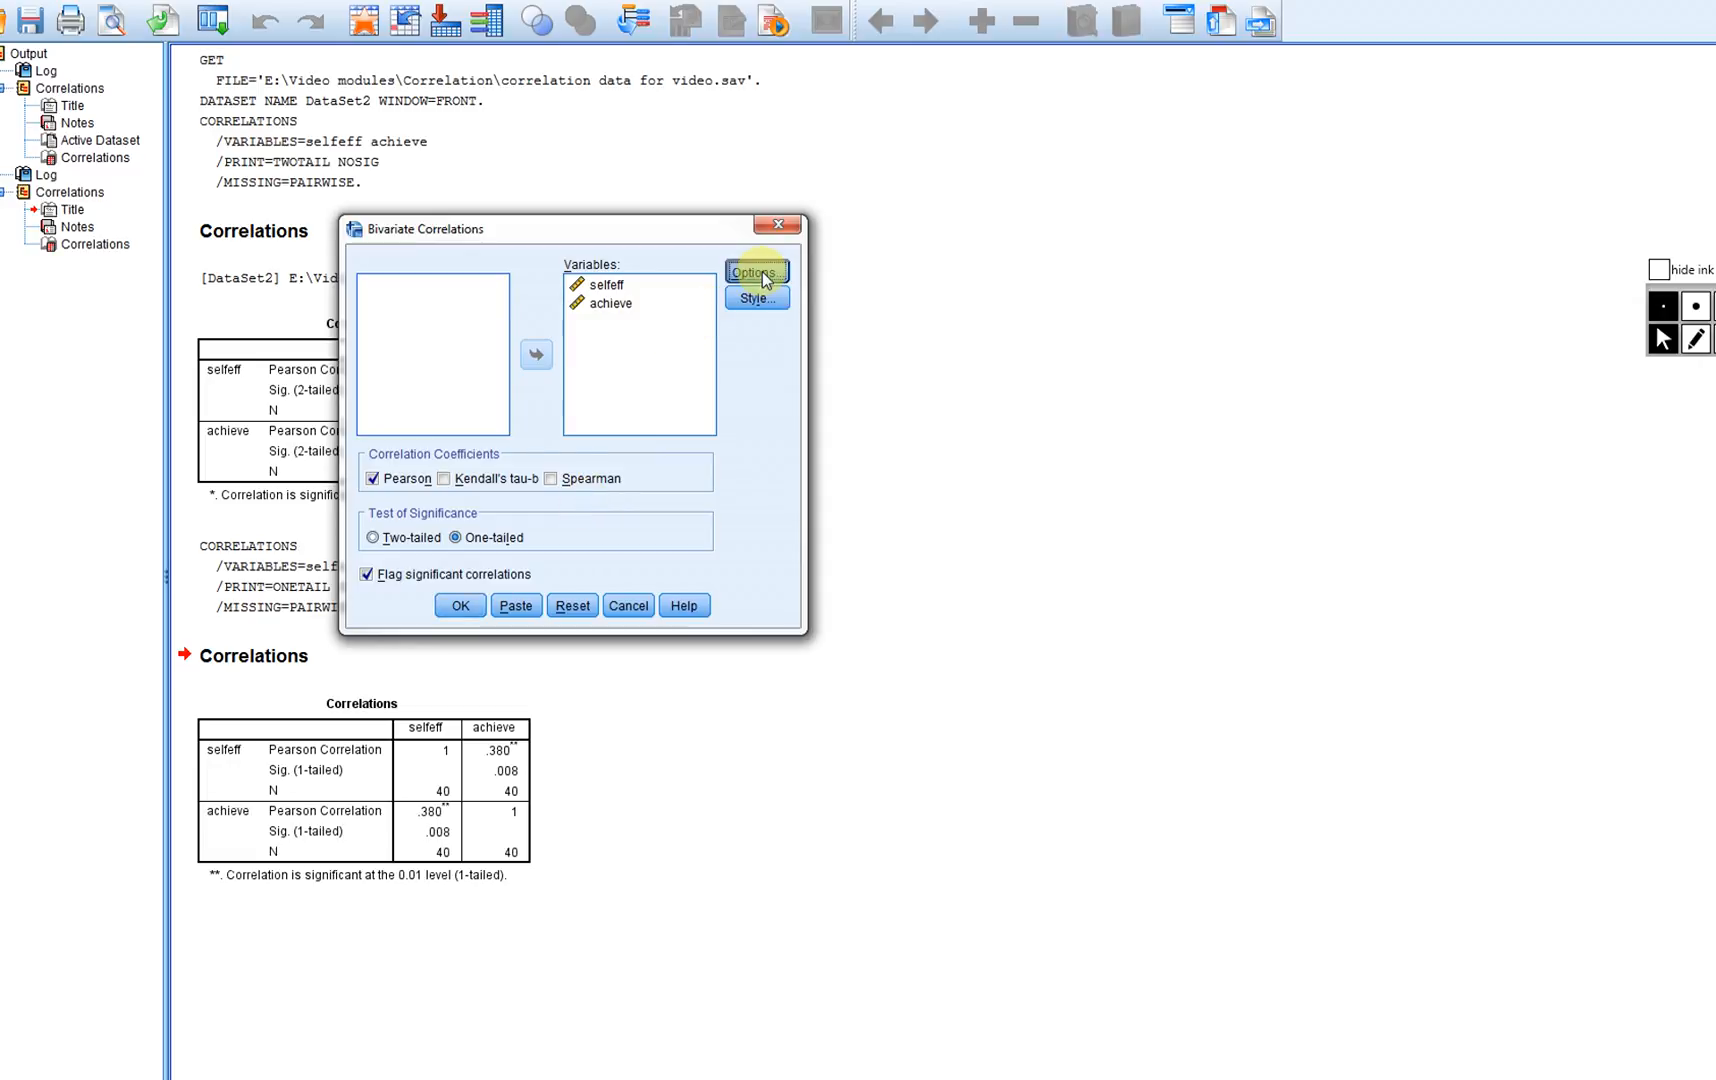
pyautogui.moveTo(555, 322); pyautogui.dragTo(645, 326)
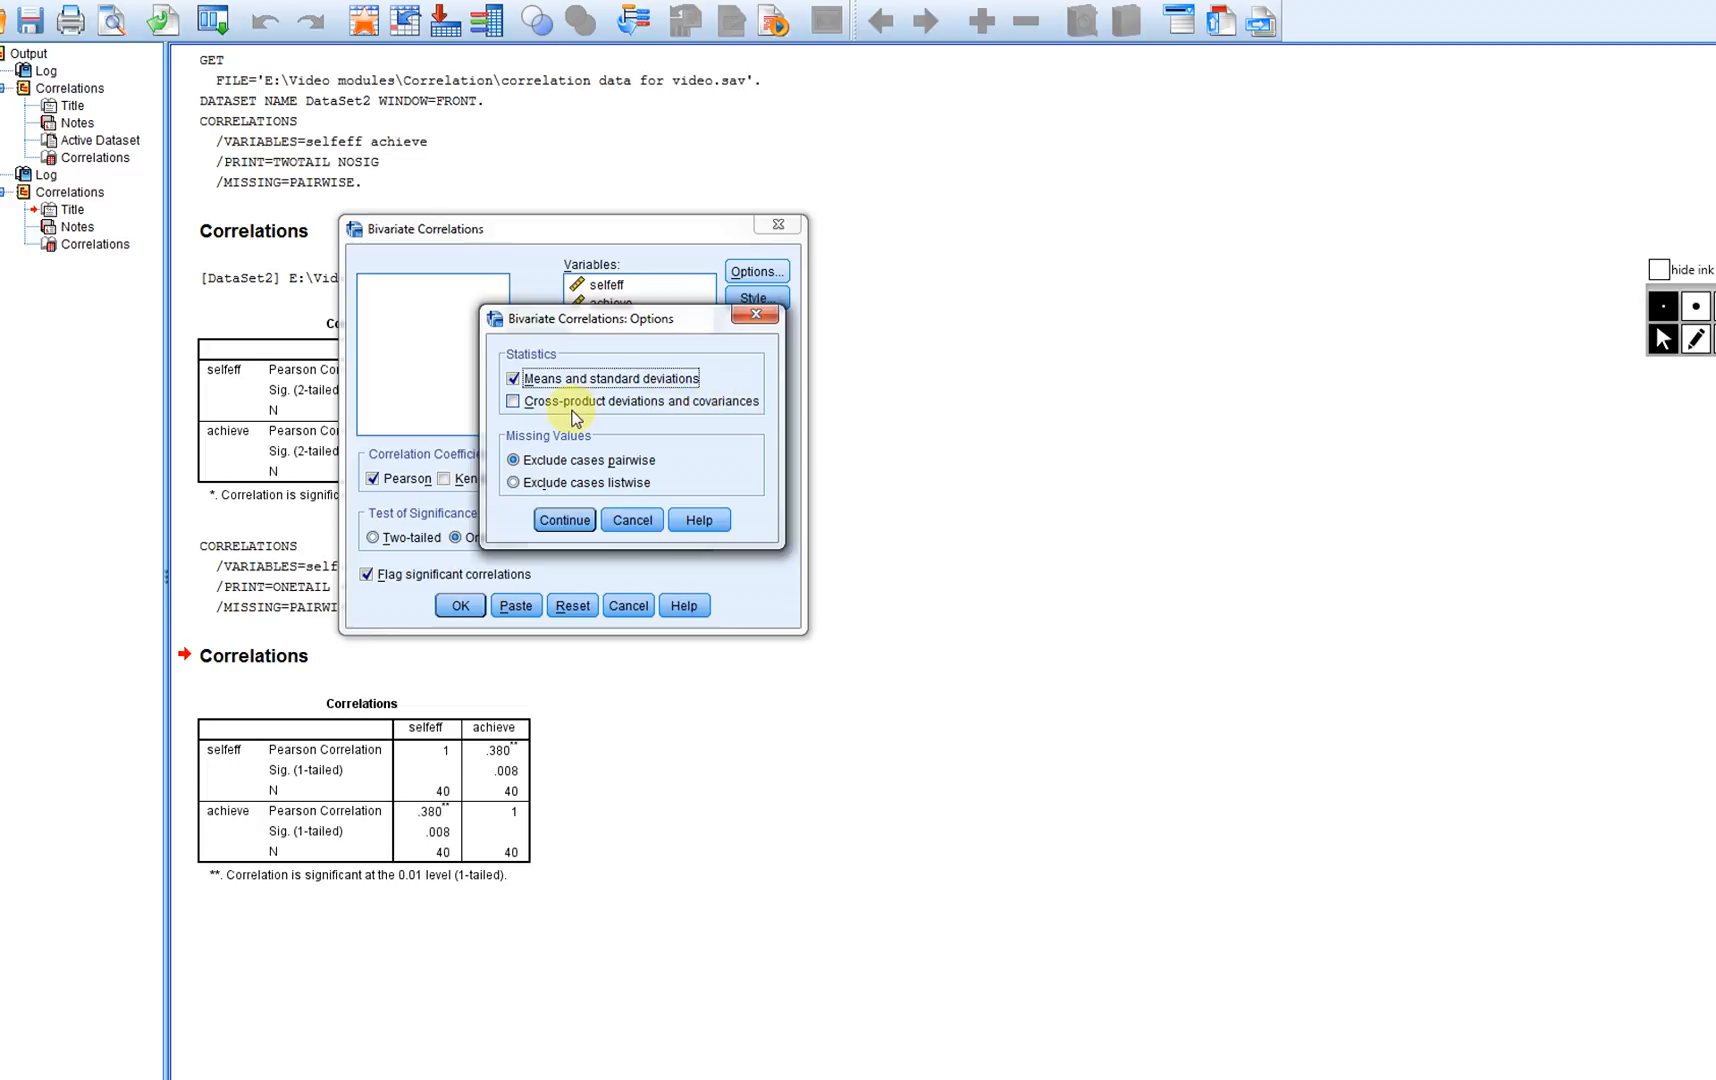
pyautogui.click(513, 402)
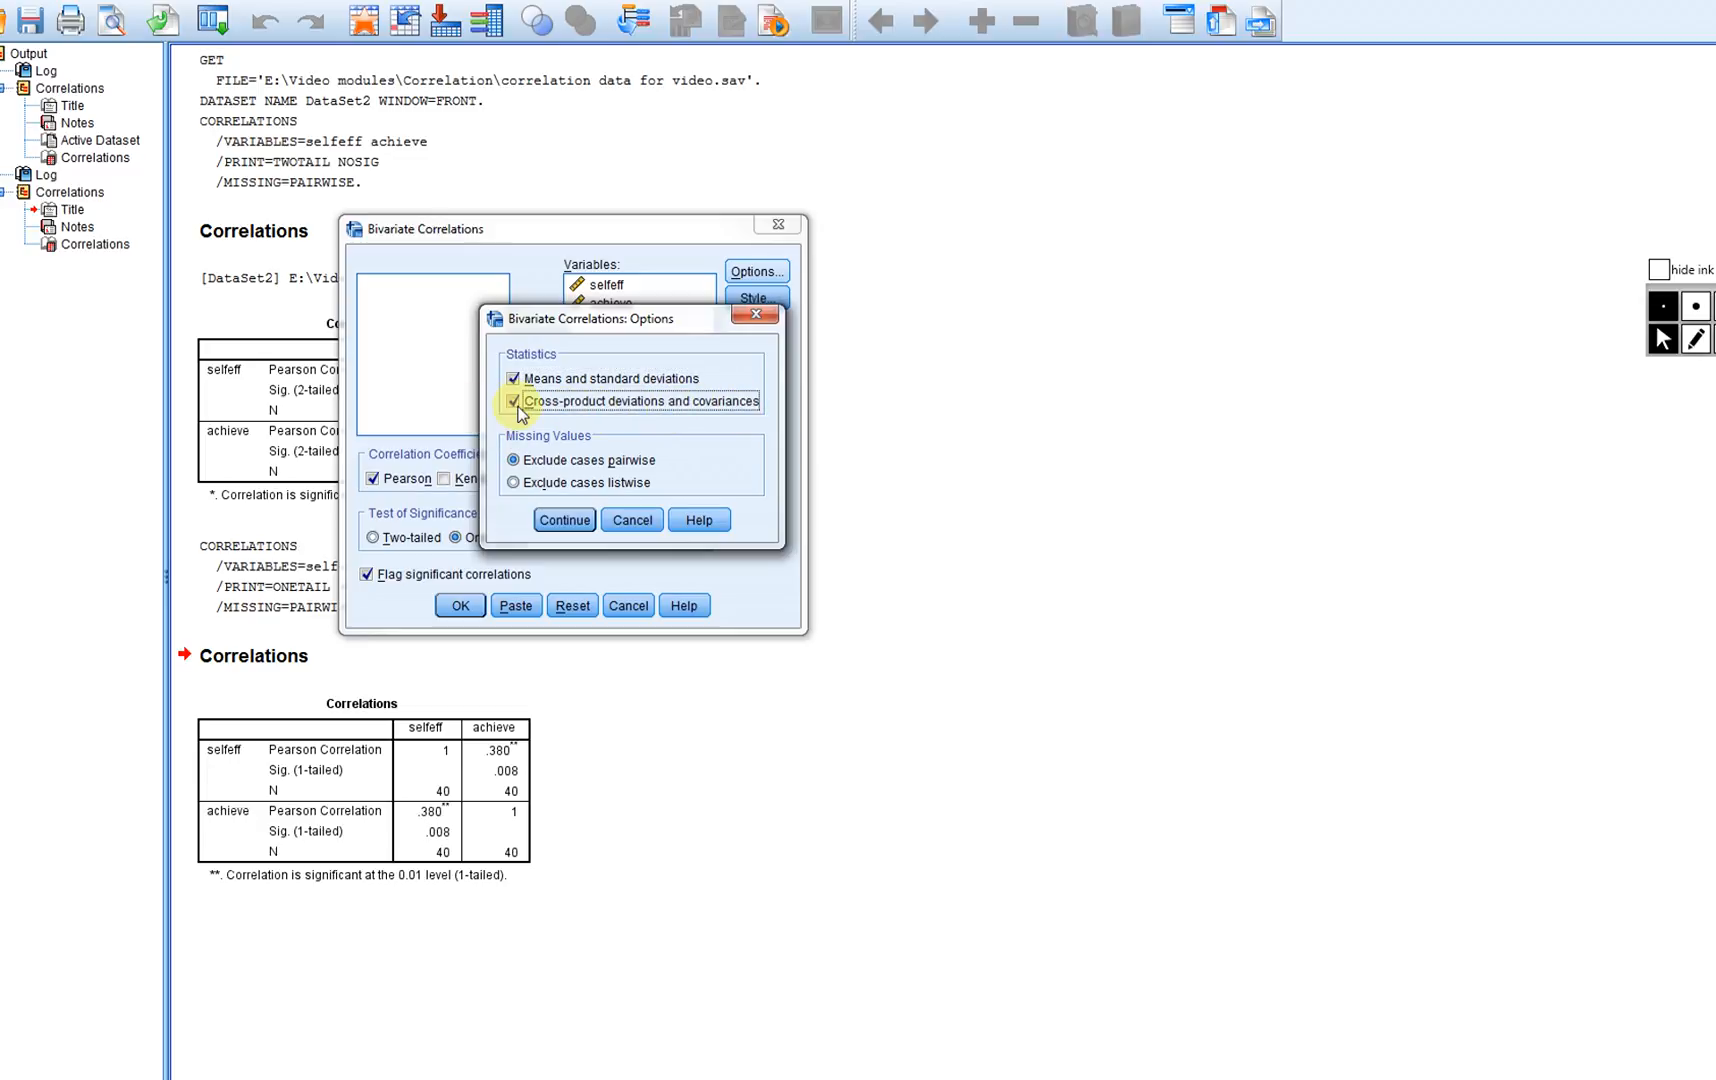
pyautogui.click(565, 520)
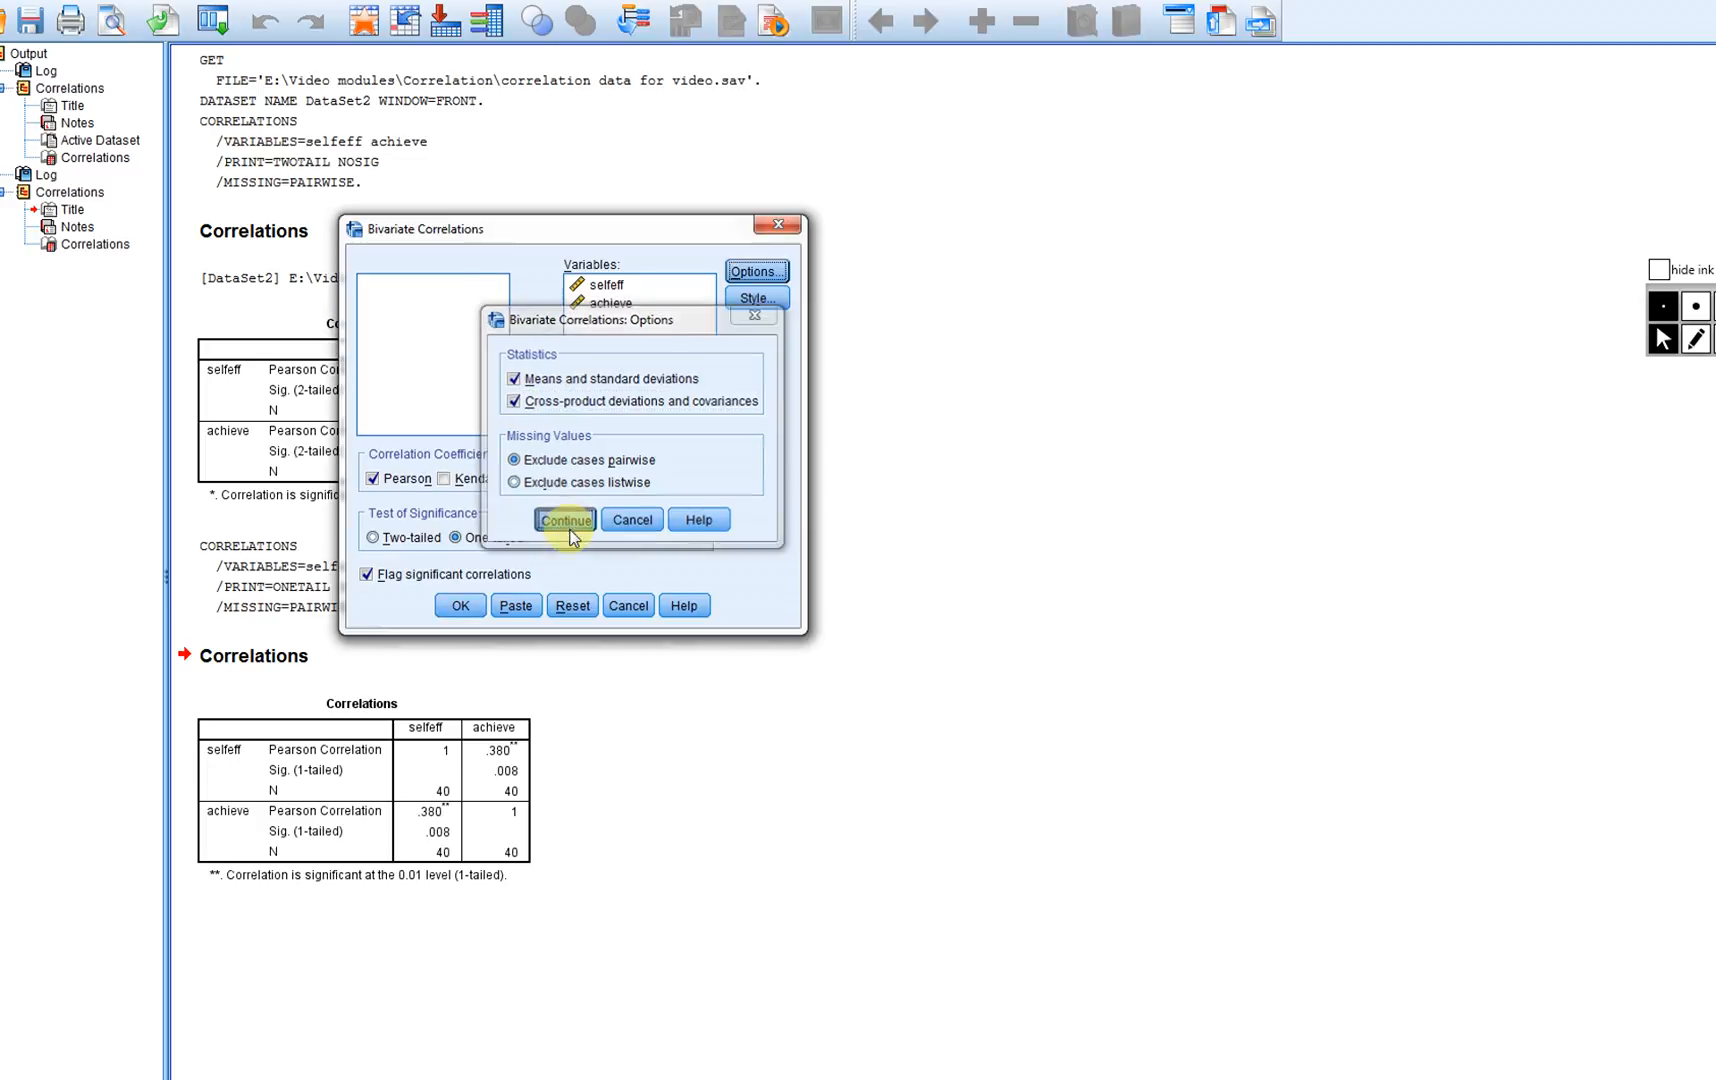
pyautogui.click(459, 606)
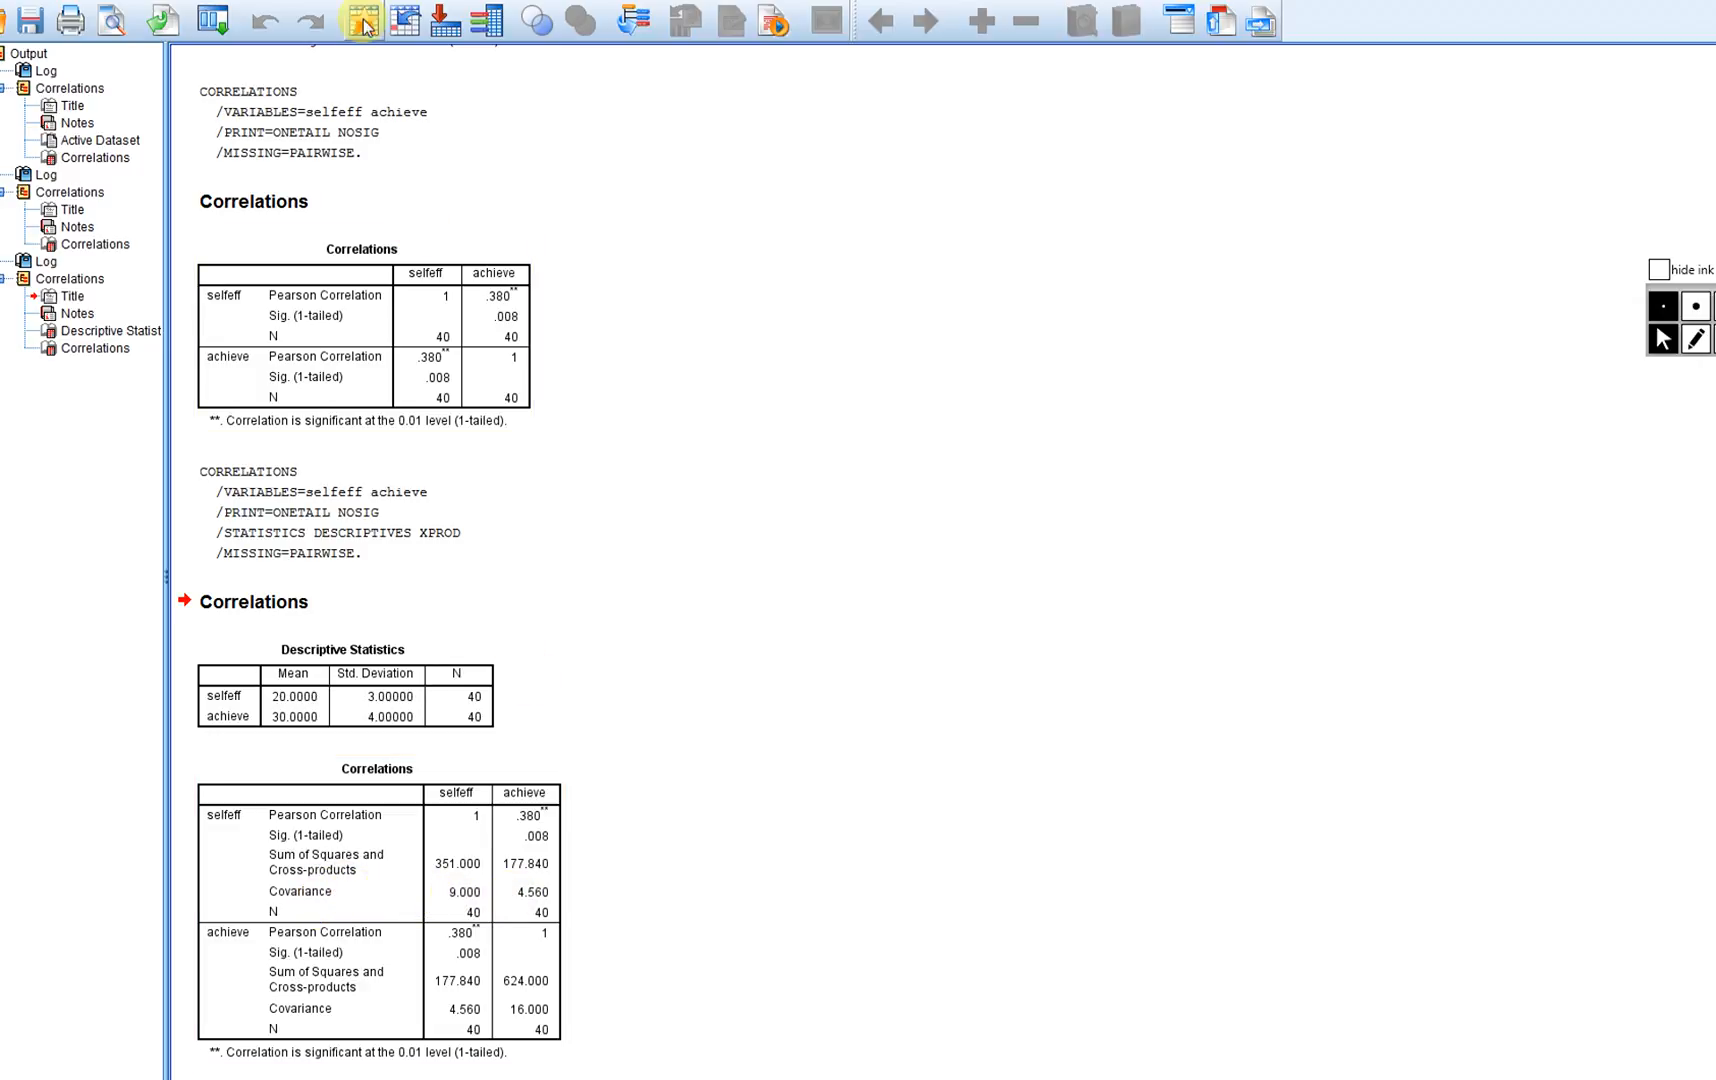
# - With the pen, underline the Covariance label, selfeff row label, achieve column header and their 4.560 covariance in the new Correlations table
pyautogui.click(1706, 313)
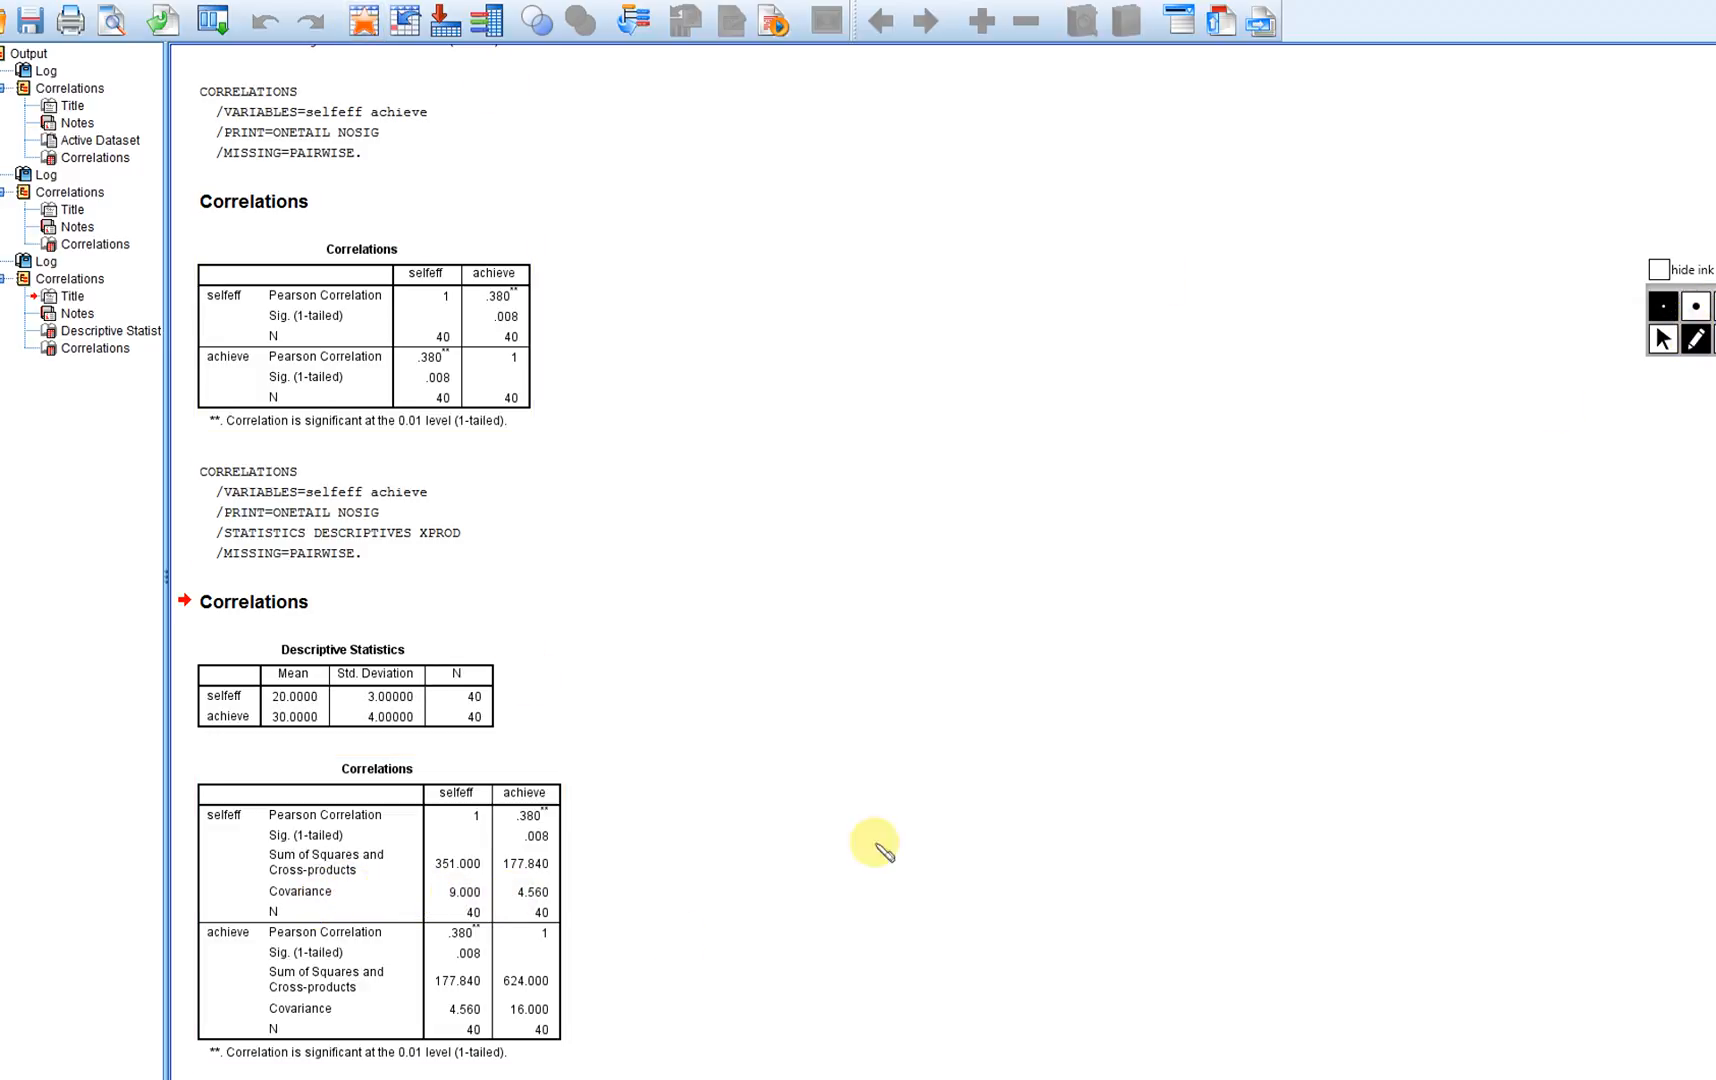
pyautogui.moveTo(270, 899); pyautogui.dragTo(337, 902)
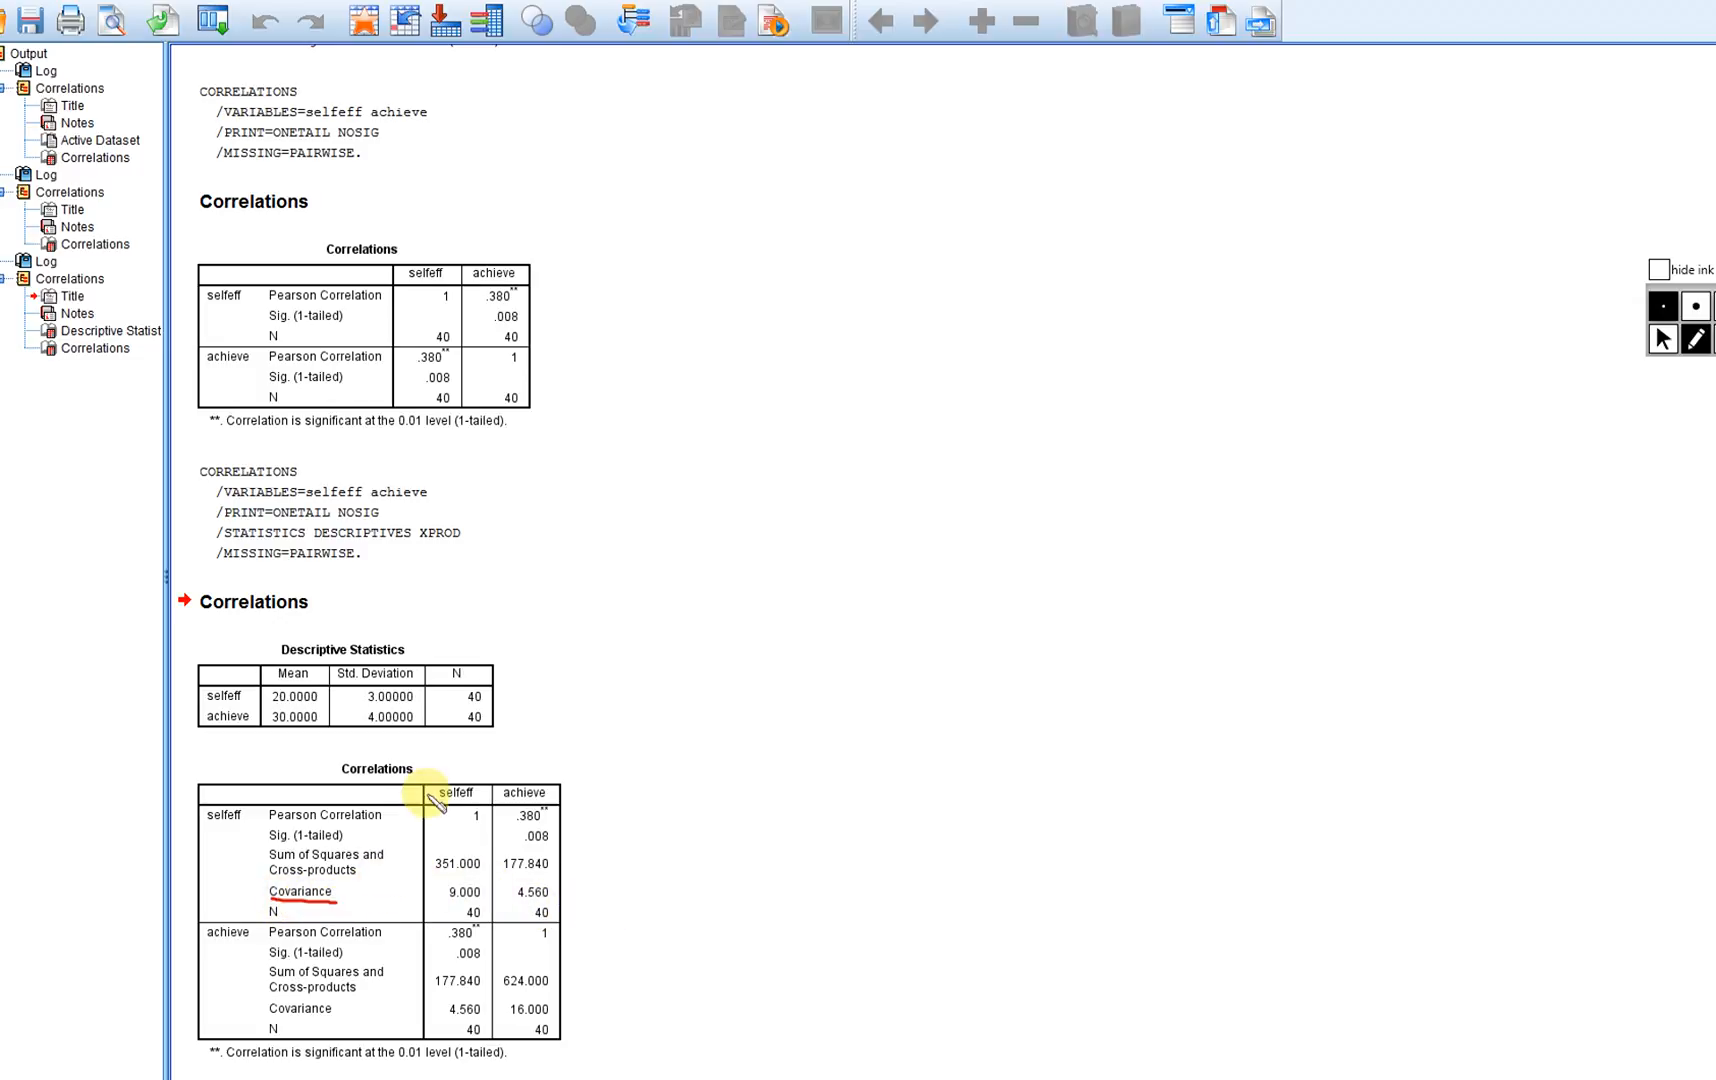
pyautogui.moveTo(208, 826); pyautogui.dragTo(262, 828)
pyautogui.moveTo(498, 801); pyautogui.dragTo(560, 801)
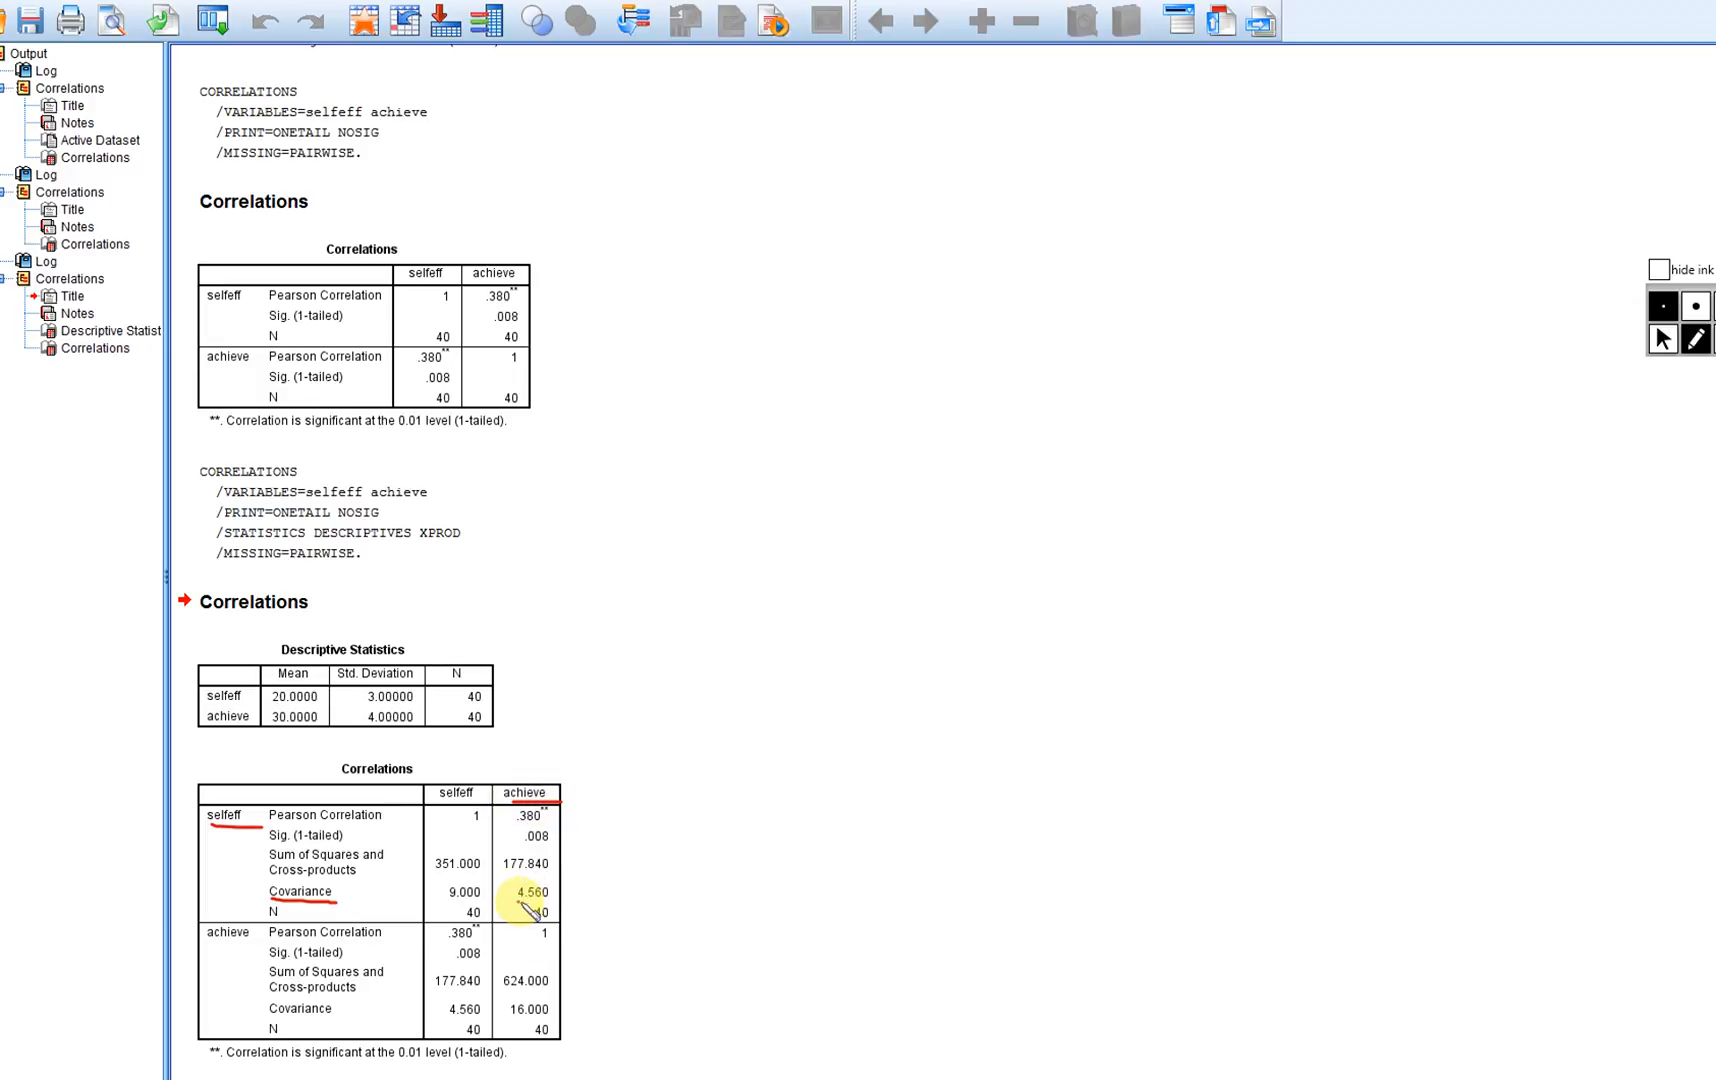
pyautogui.moveTo(518, 902); pyautogui.dragTo(558, 902)
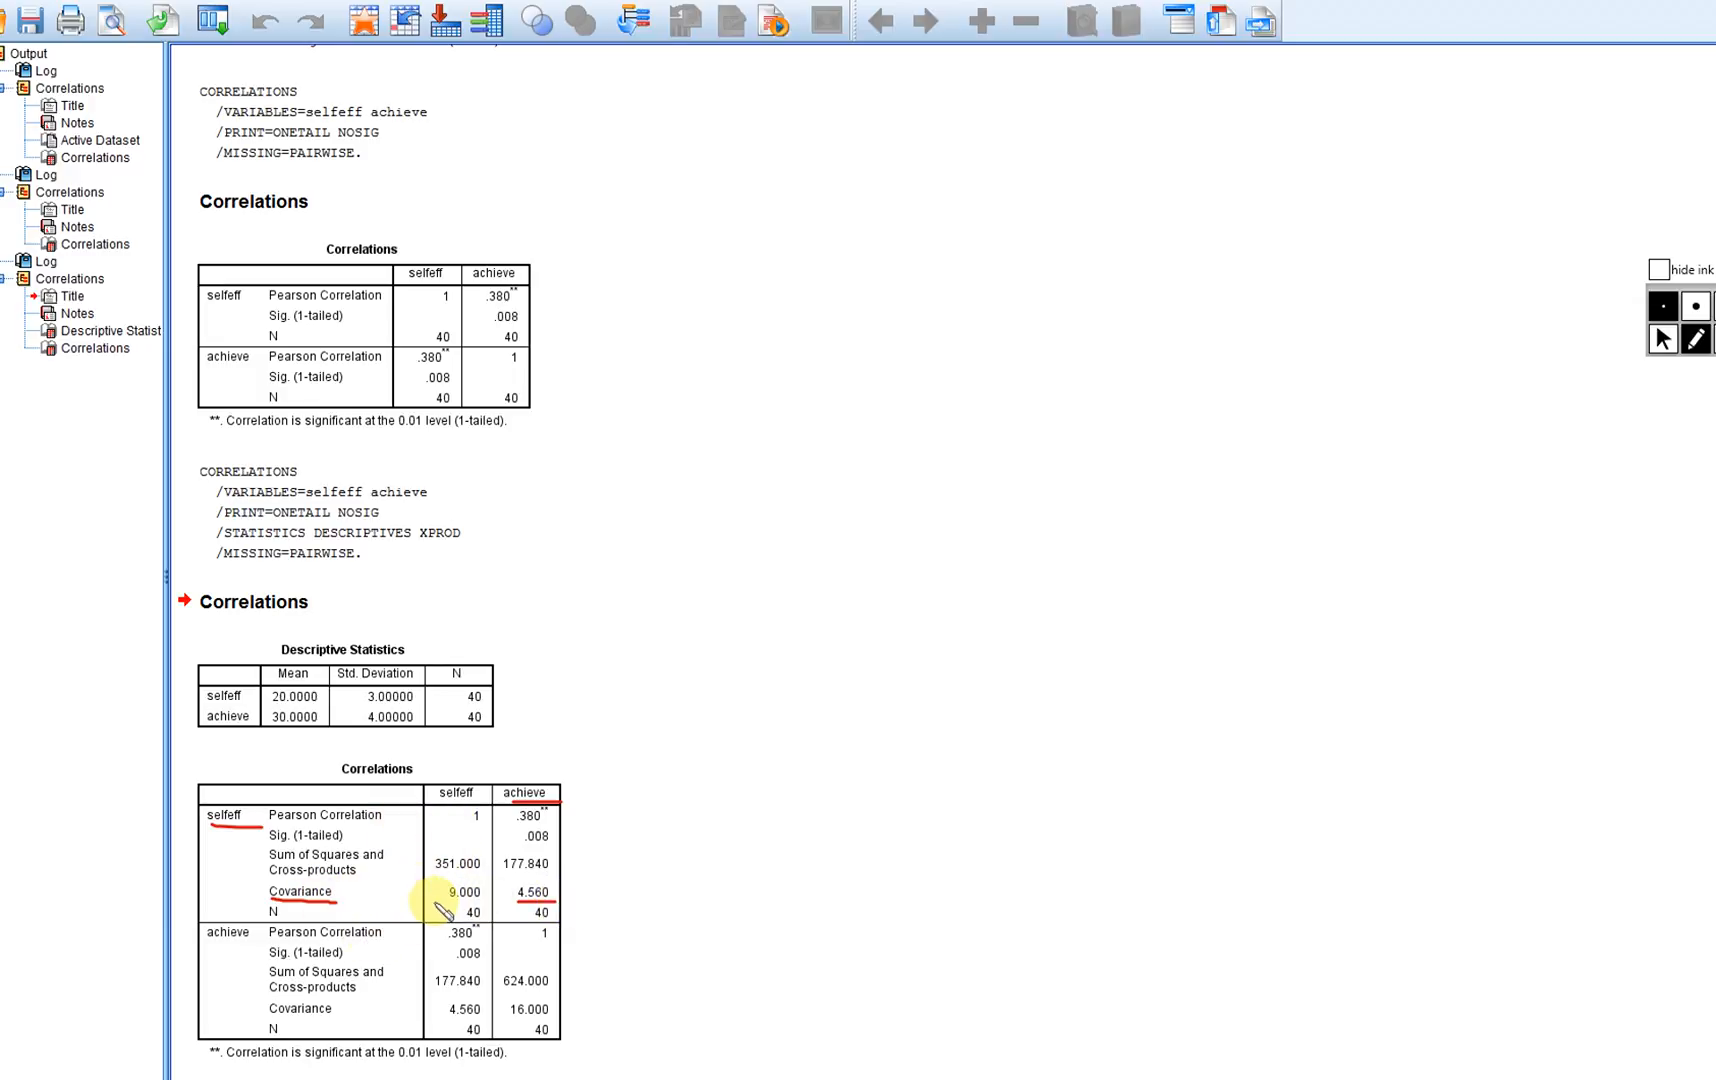
# - Underline the diagonal covariance values 9.000 and 16.000 and the achieve row label in the new Correlations table
pyautogui.moveTo(446, 900); pyautogui.dragTo(481, 900)
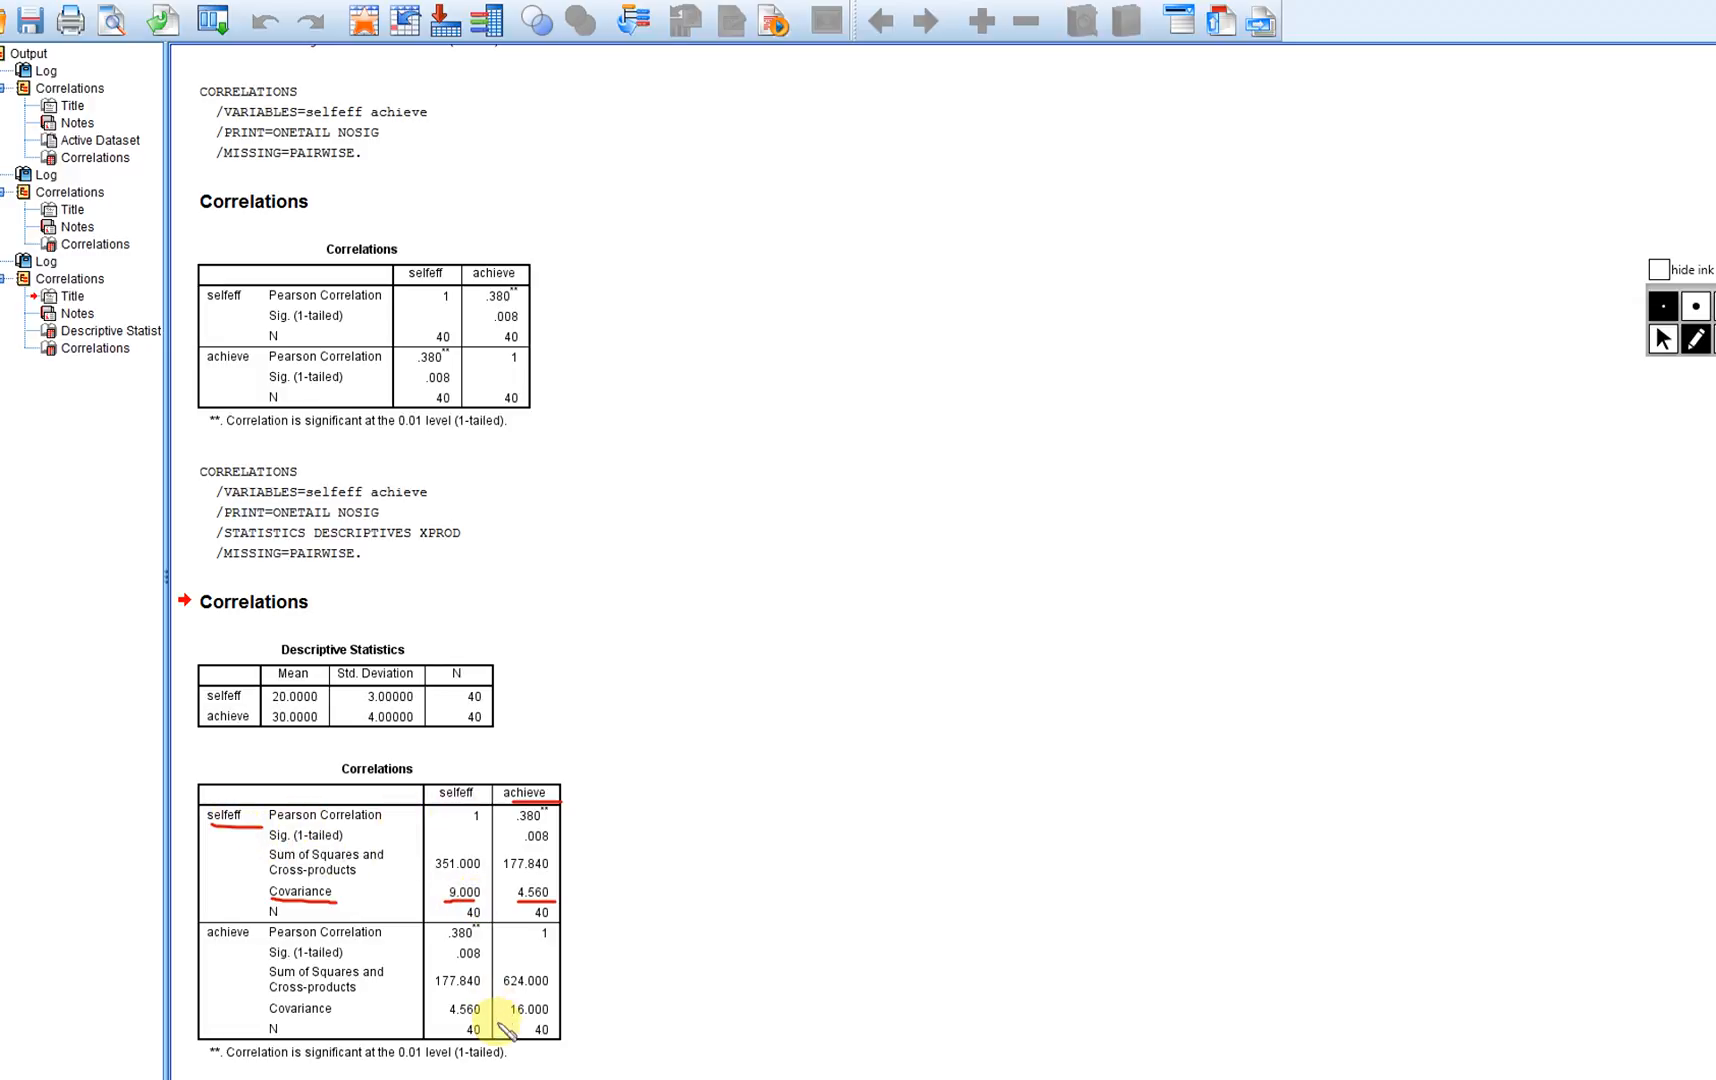
pyautogui.moveTo(509, 1020); pyautogui.dragTo(557, 1020)
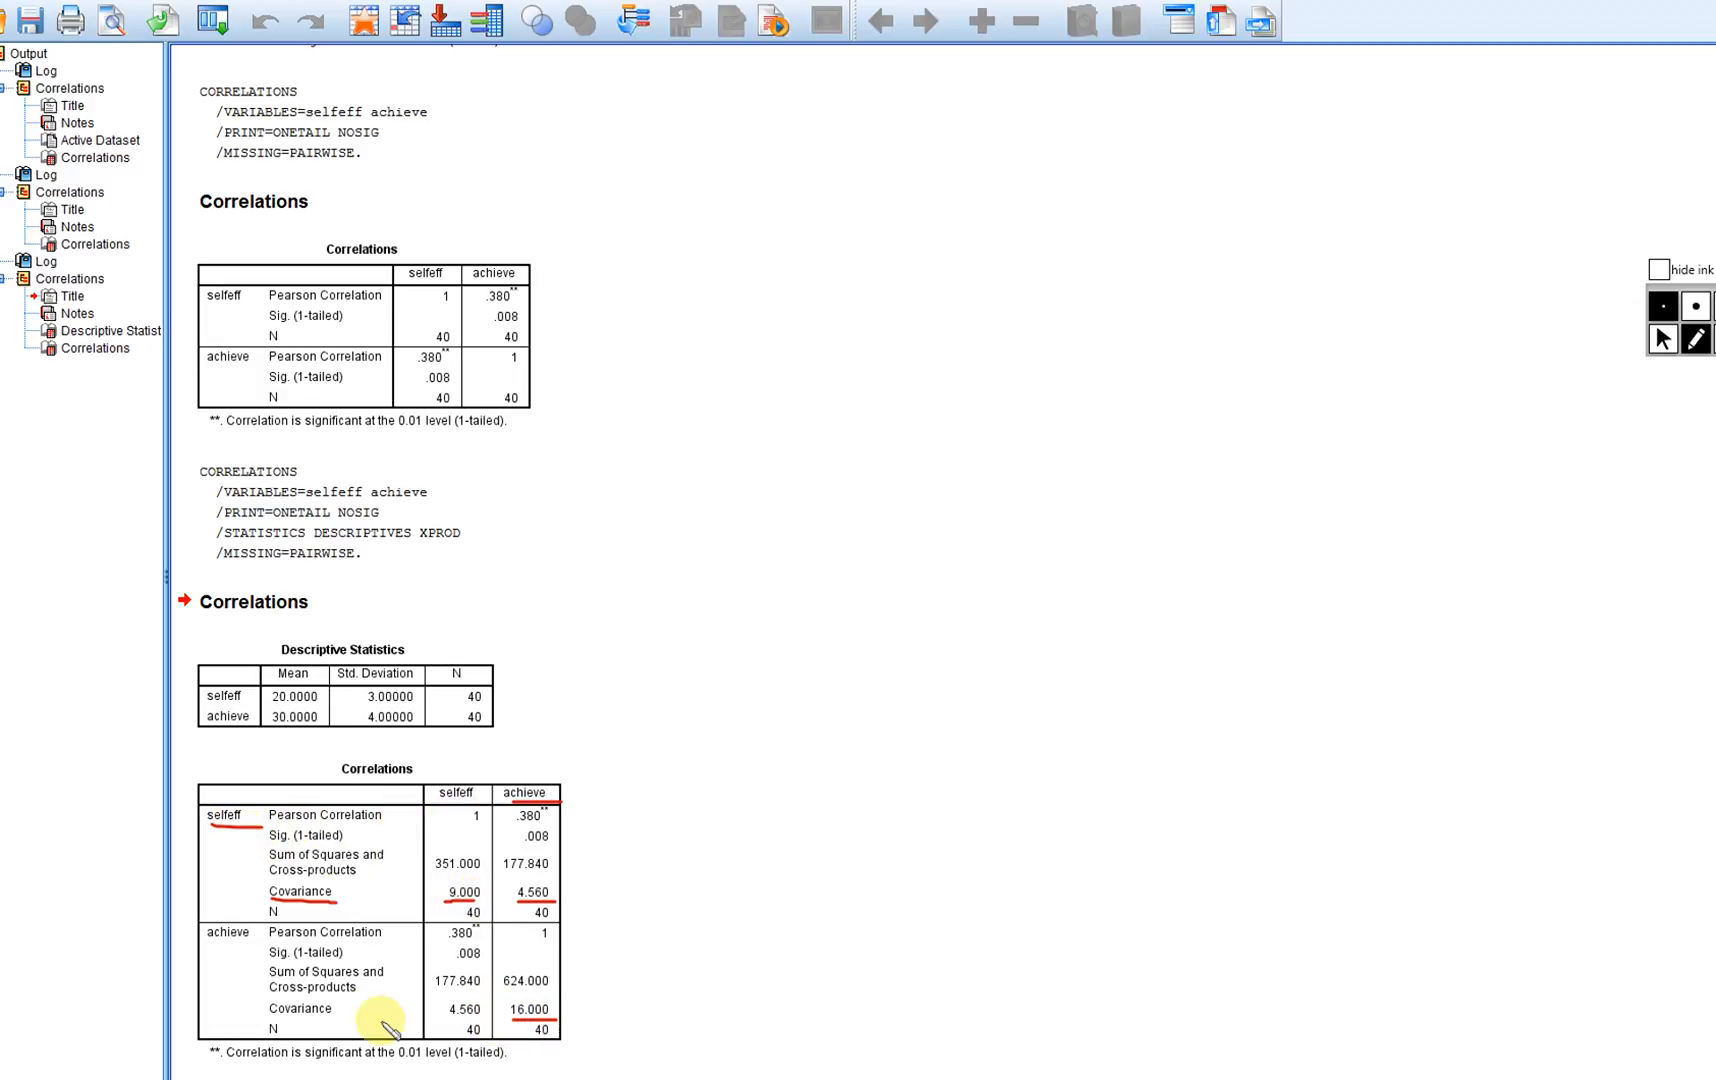
pyautogui.moveTo(213, 943); pyautogui.dragTo(266, 952)
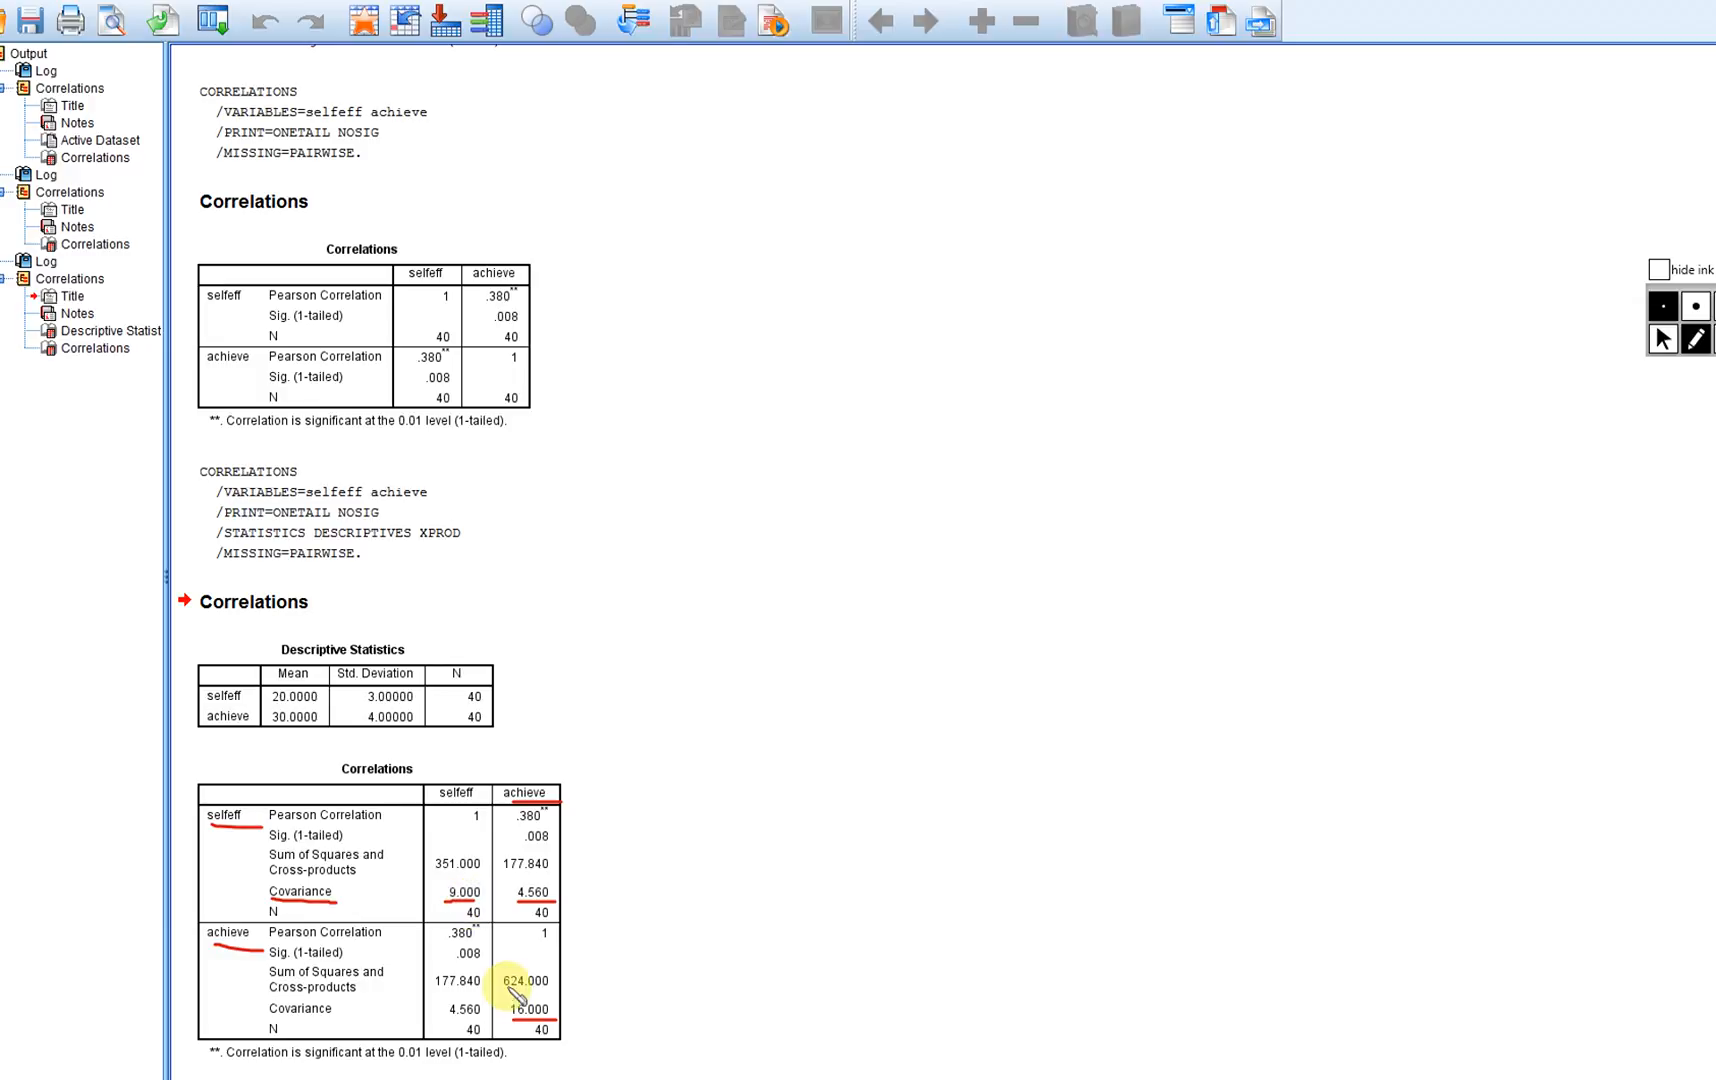
# - Link the selfeff covariance 9.000 to a handwritten "Variance", and annotate the selfeff and achieve standard deviations with 9.0 and 16.0
pyautogui.moveTo(440, 895)
pyautogui.mouseDown()
pyautogui.moveTo(756, 748)
pyautogui.moveTo(772, 770)
pyautogui.moveTo(804, 739)
pyautogui.moveTo(812, 760)
pyautogui.moveTo(820, 735)
pyautogui.moveTo(852, 742)
pyautogui.moveTo(861, 714)
pyautogui.moveTo(908, 713)
pyautogui.mouseUp()
pyautogui.click(822, 718)
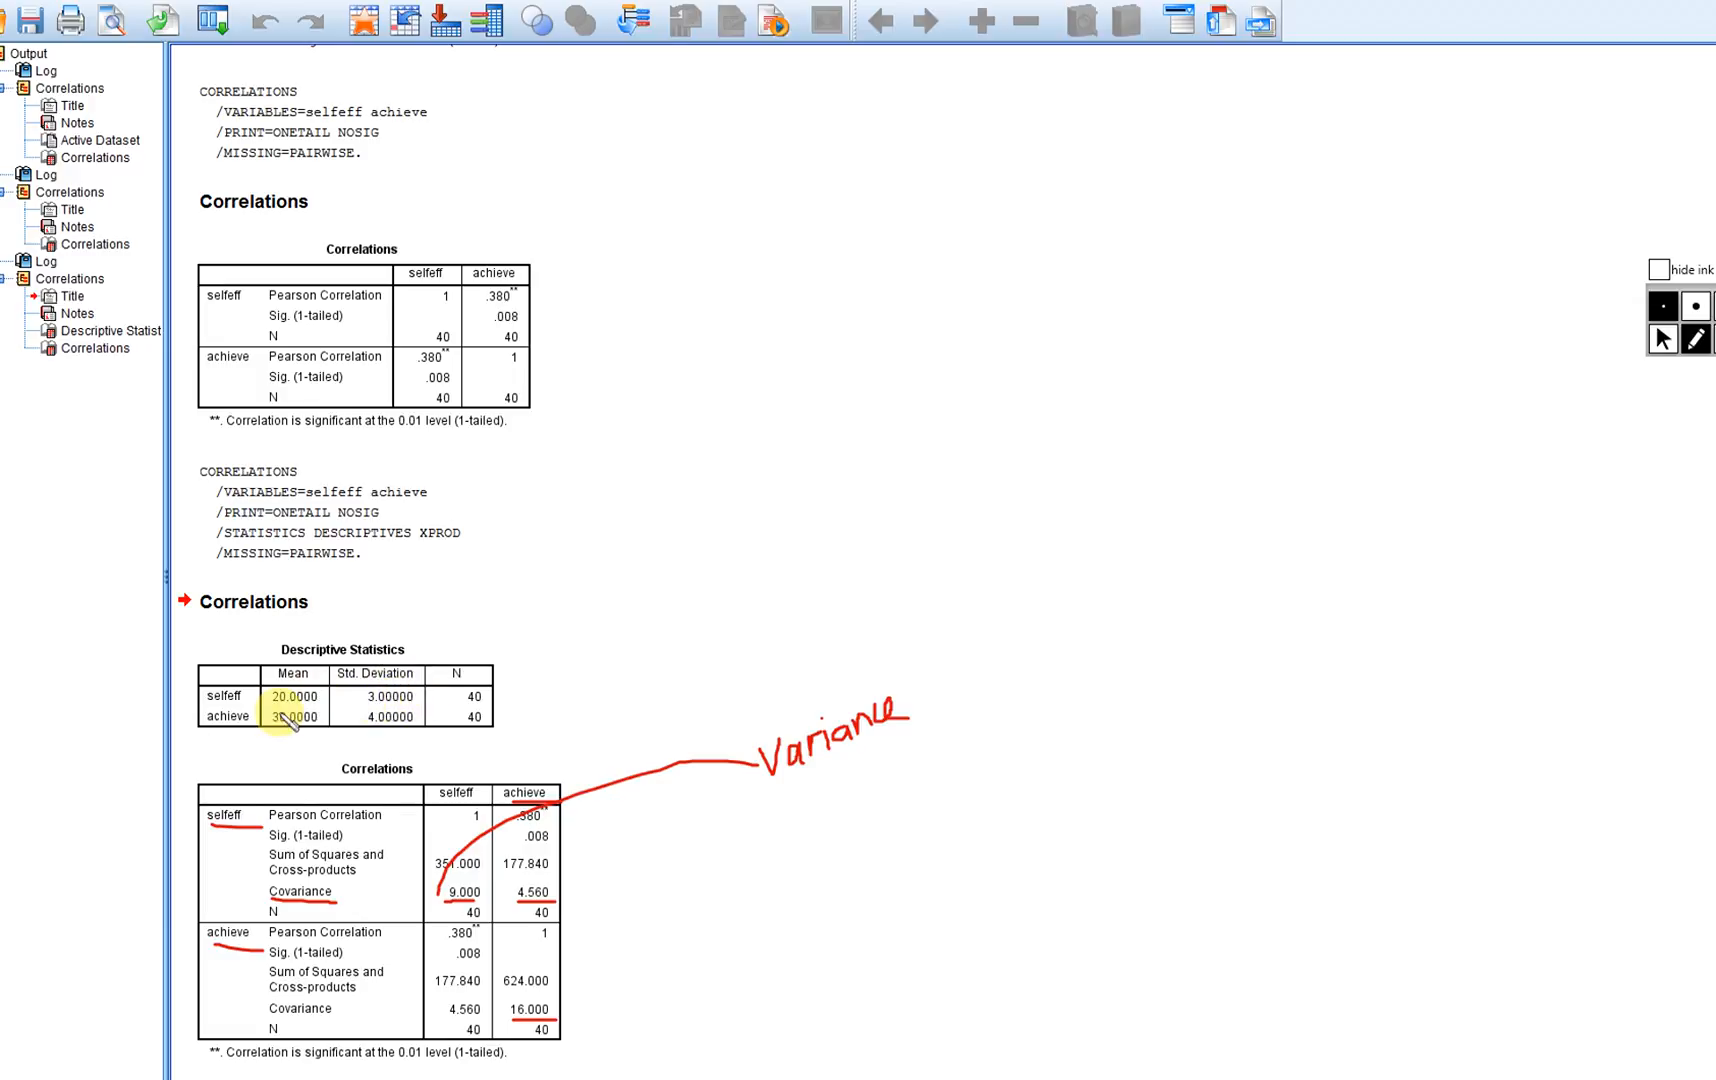
pyautogui.moveTo(416, 691)
pyautogui.mouseDown()
pyautogui.moveTo(434, 650)
pyautogui.moveTo(503, 646)
pyautogui.mouseUp()
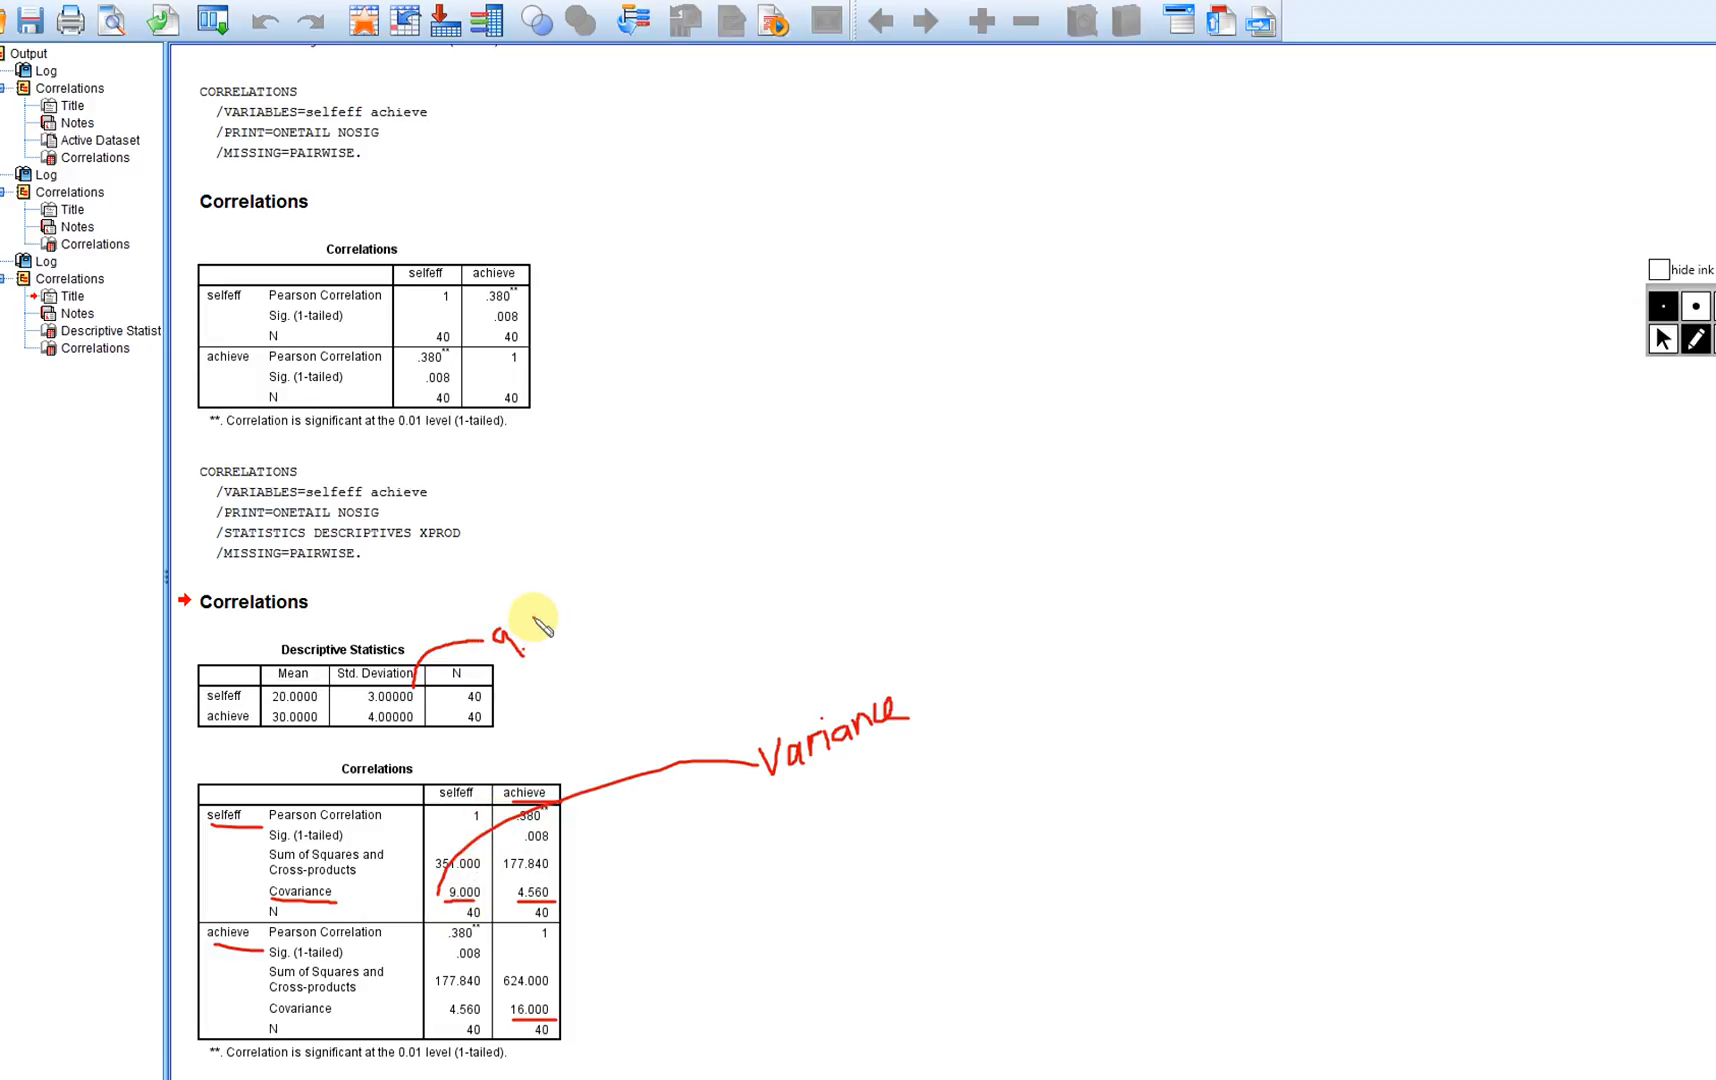
pyautogui.moveTo(542, 614); pyautogui.dragTo(540, 622)
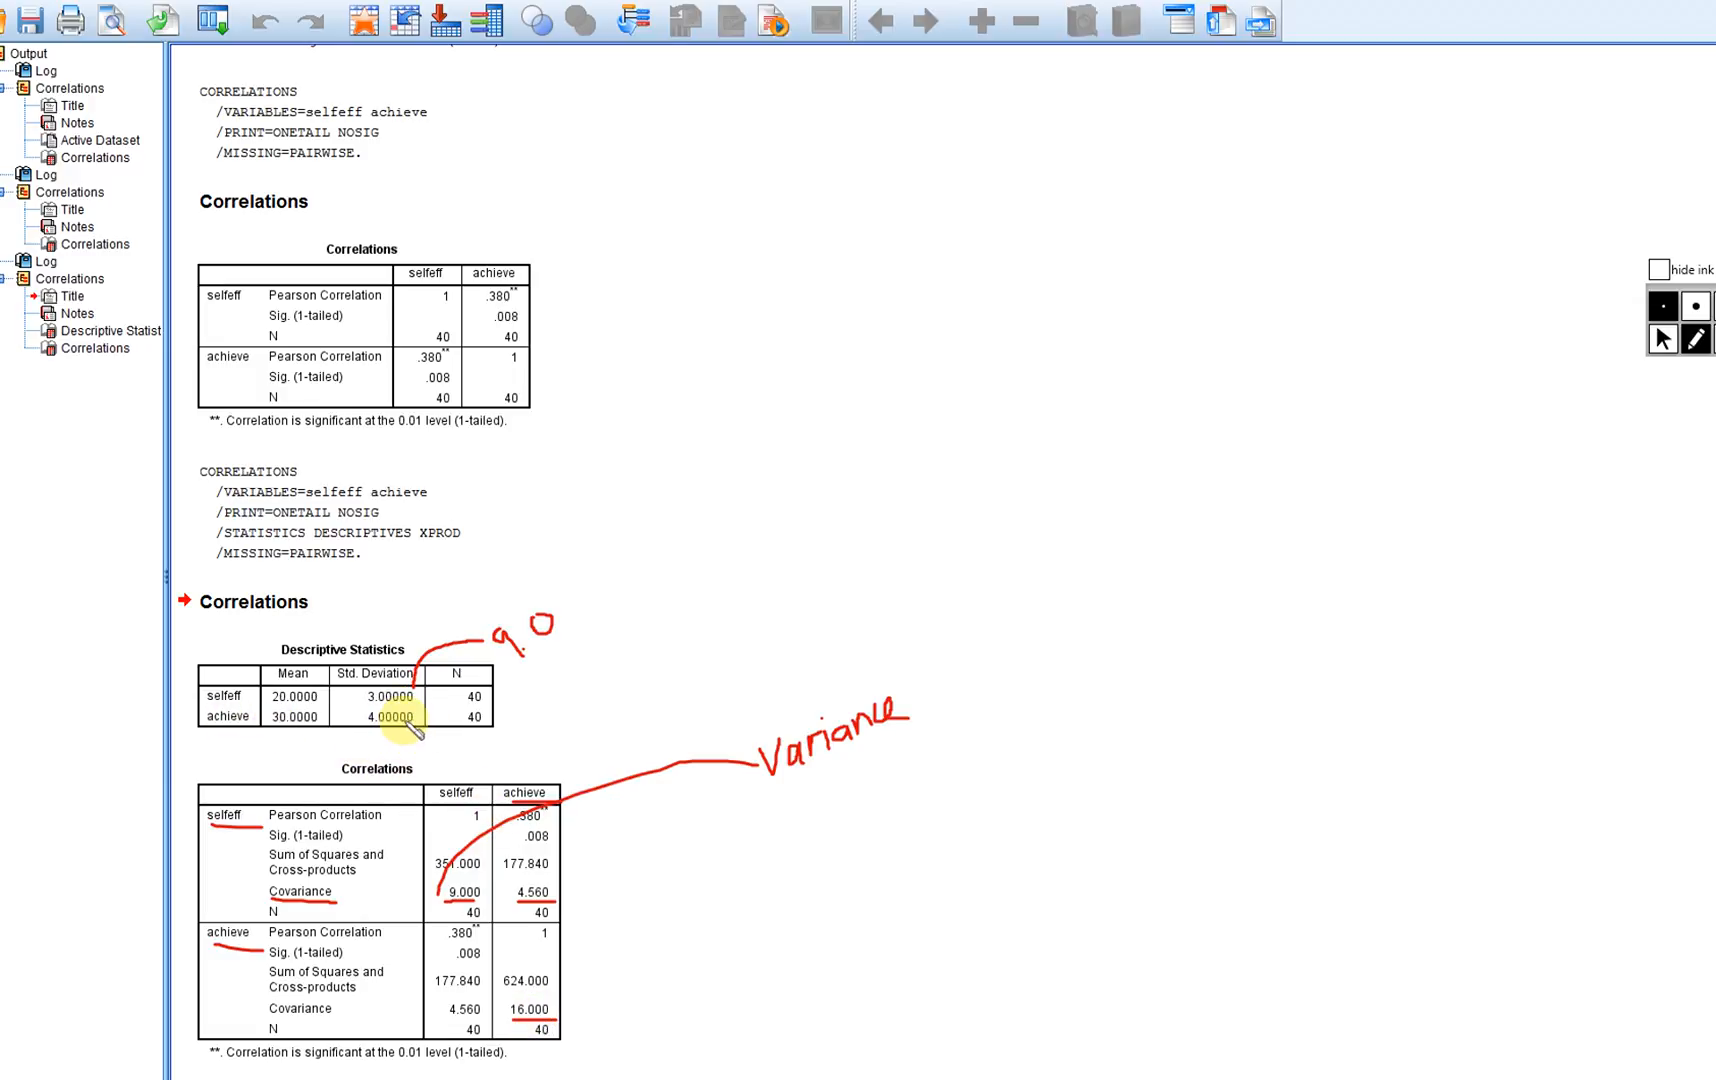
pyautogui.moveTo(412, 718)
pyautogui.mouseDown()
pyautogui.moveTo(452, 738)
pyautogui.moveTo(540, 712)
pyautogui.mouseUp()
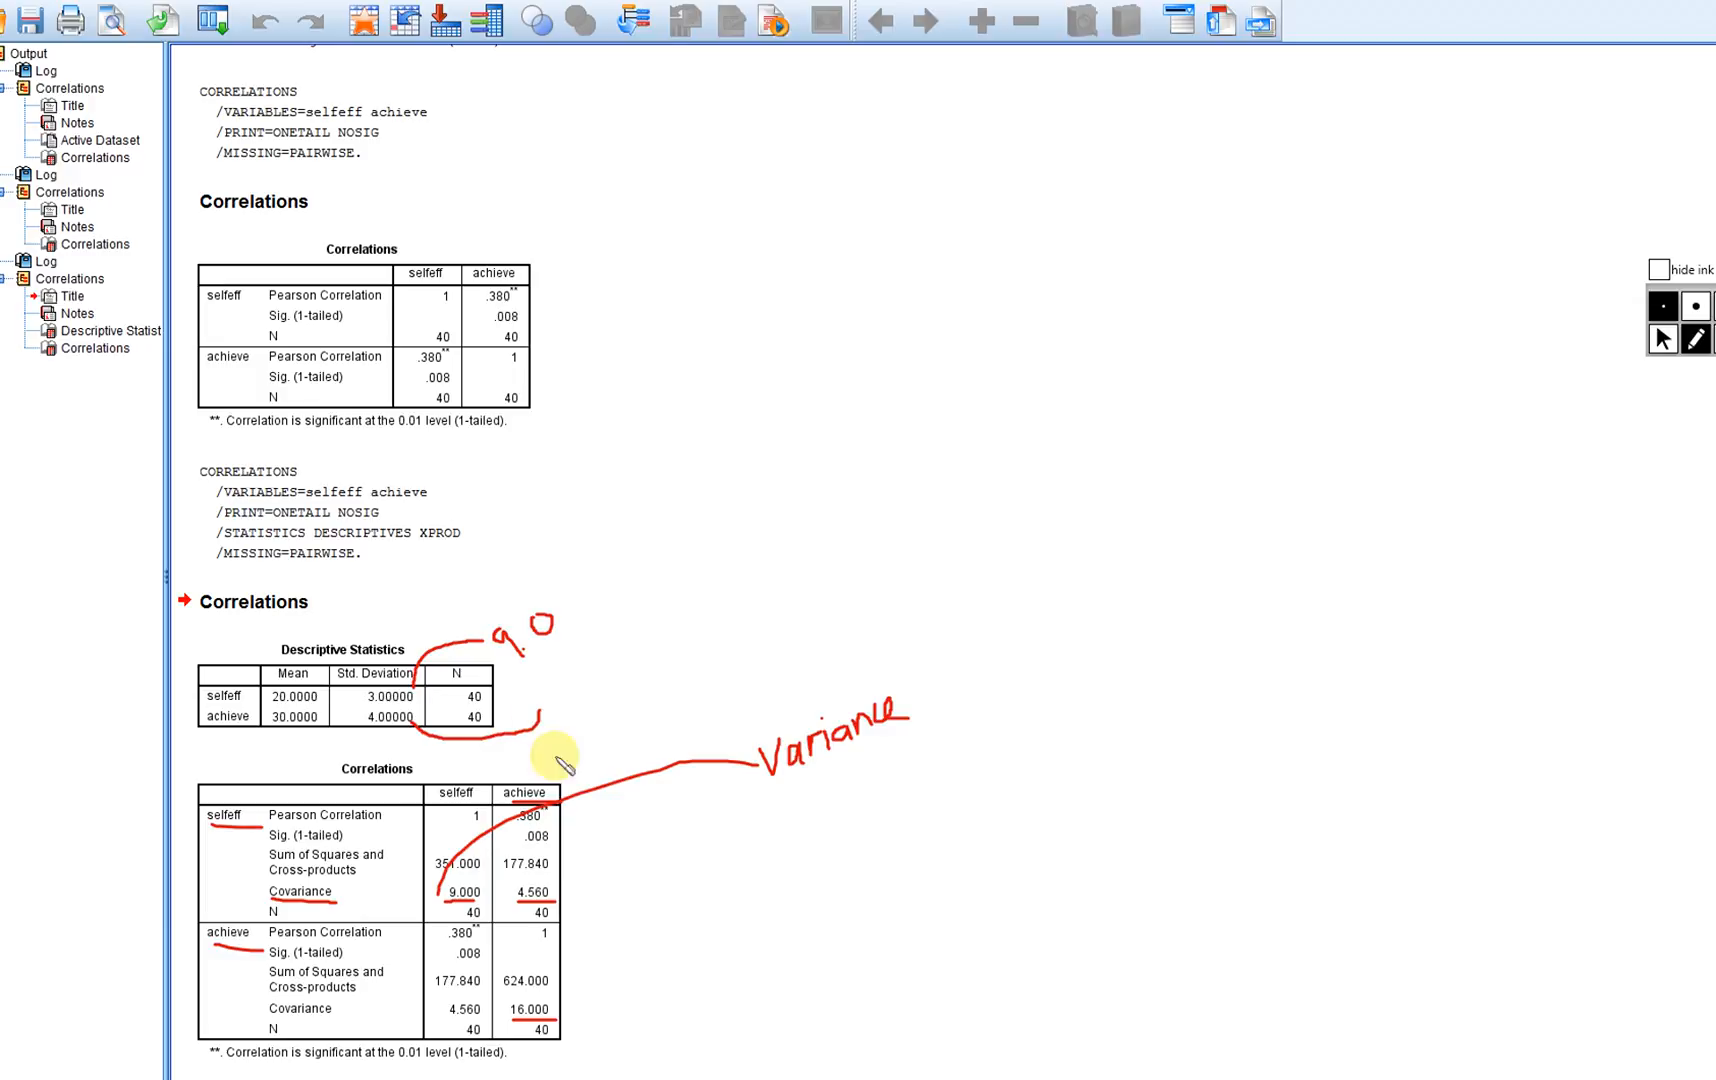
pyautogui.moveTo(555, 712)
pyautogui.mouseDown()
pyautogui.moveTo(590, 712)
pyautogui.moveTo(597, 682)
pyautogui.mouseUp()
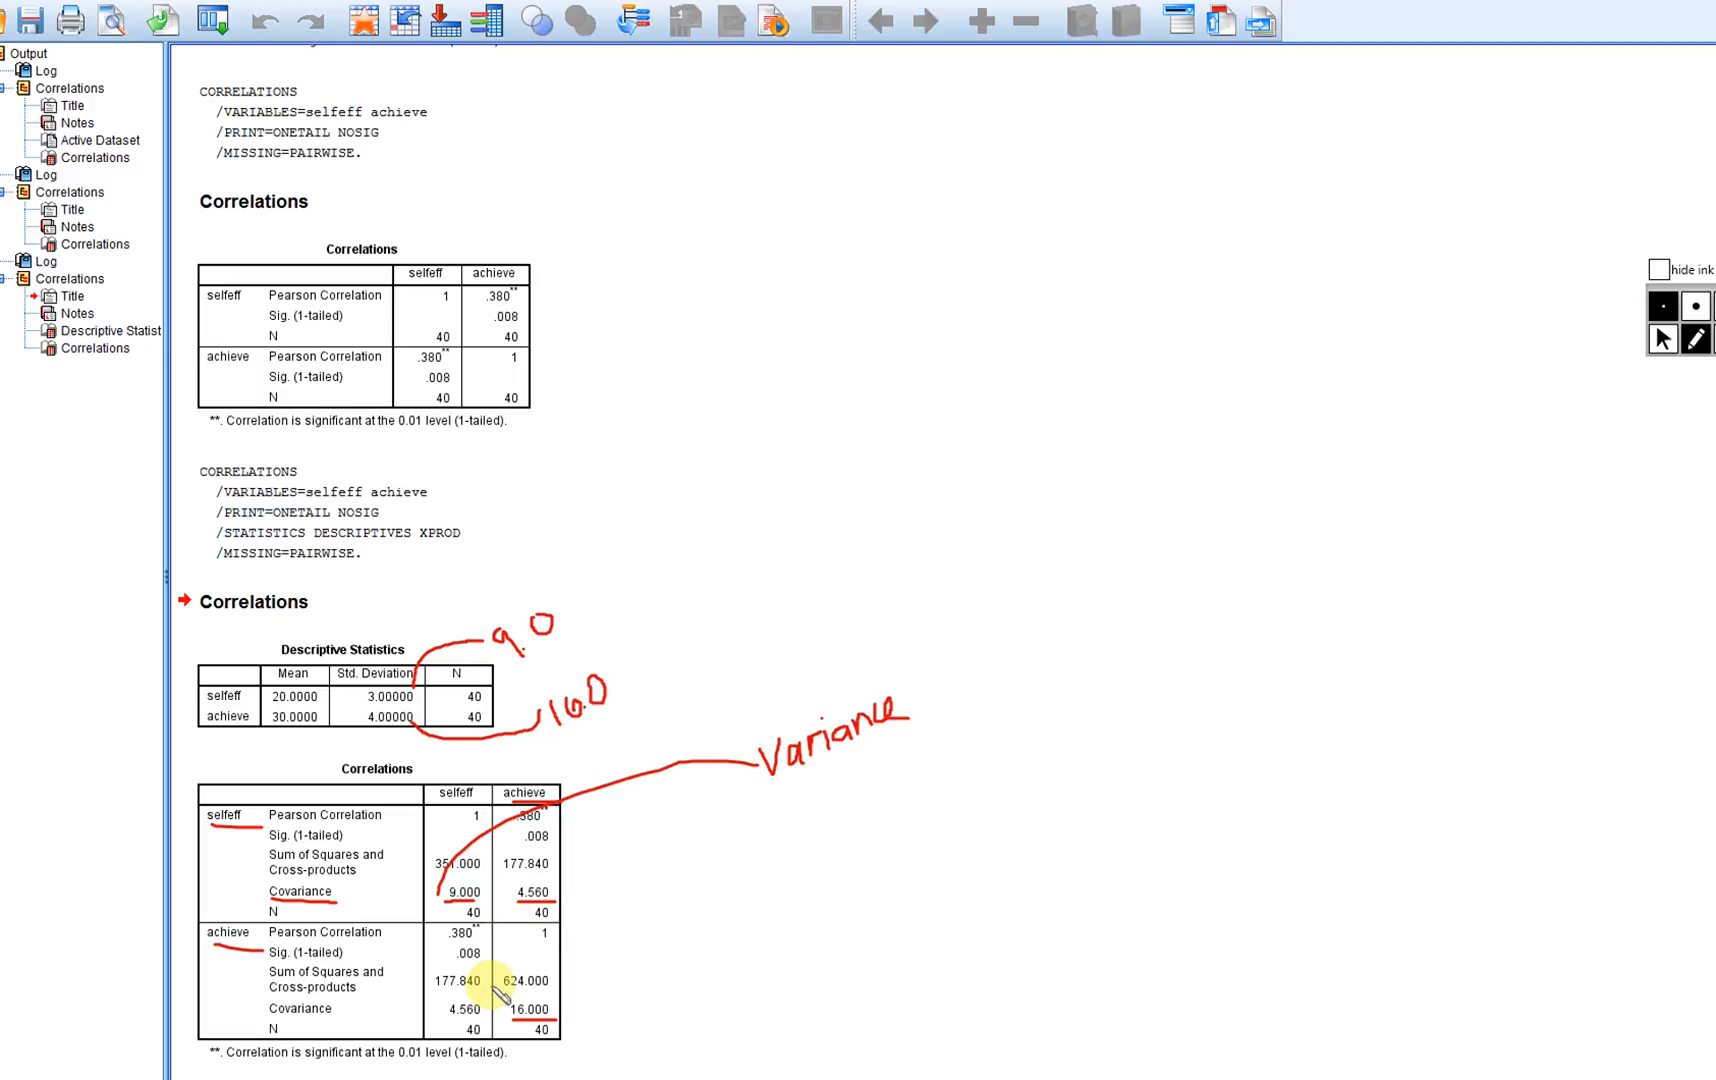
# - Underline the 4.560 covariance in the achieve row, and clear all handwritten annotations
pyautogui.moveTo(448, 1020); pyautogui.dragTo(482, 1019)
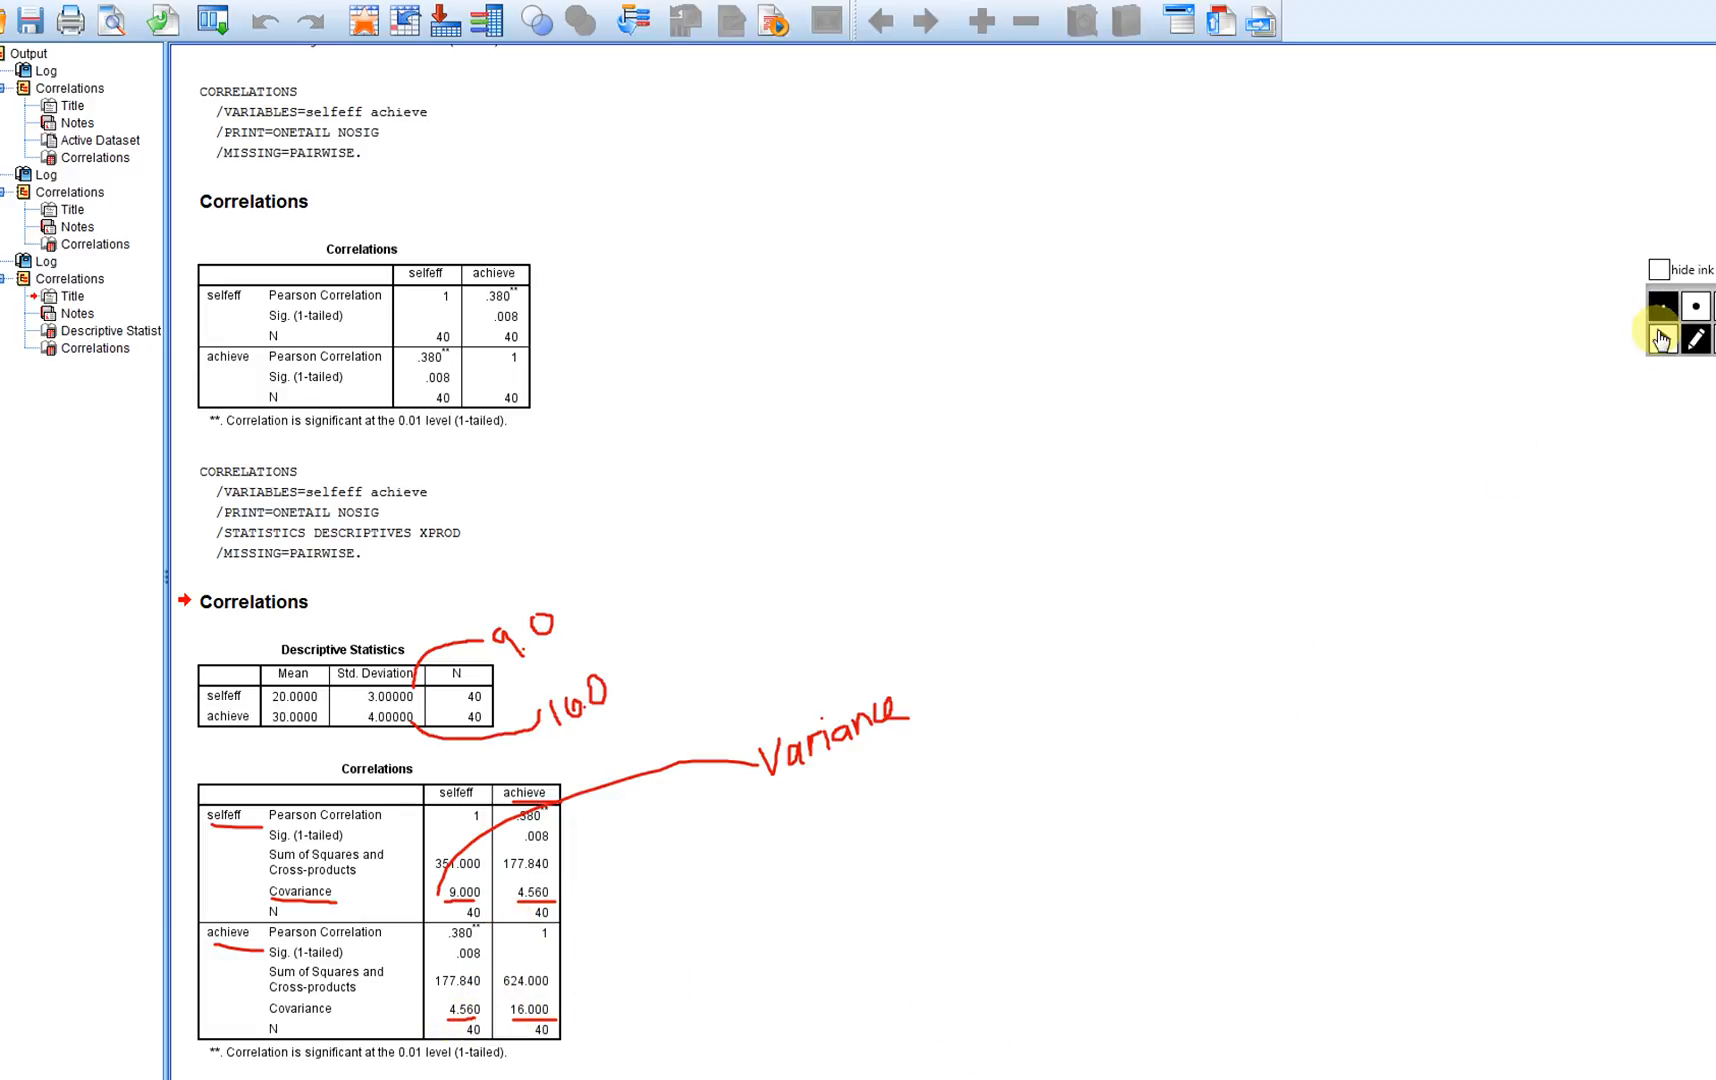
pyautogui.click(1662, 340)
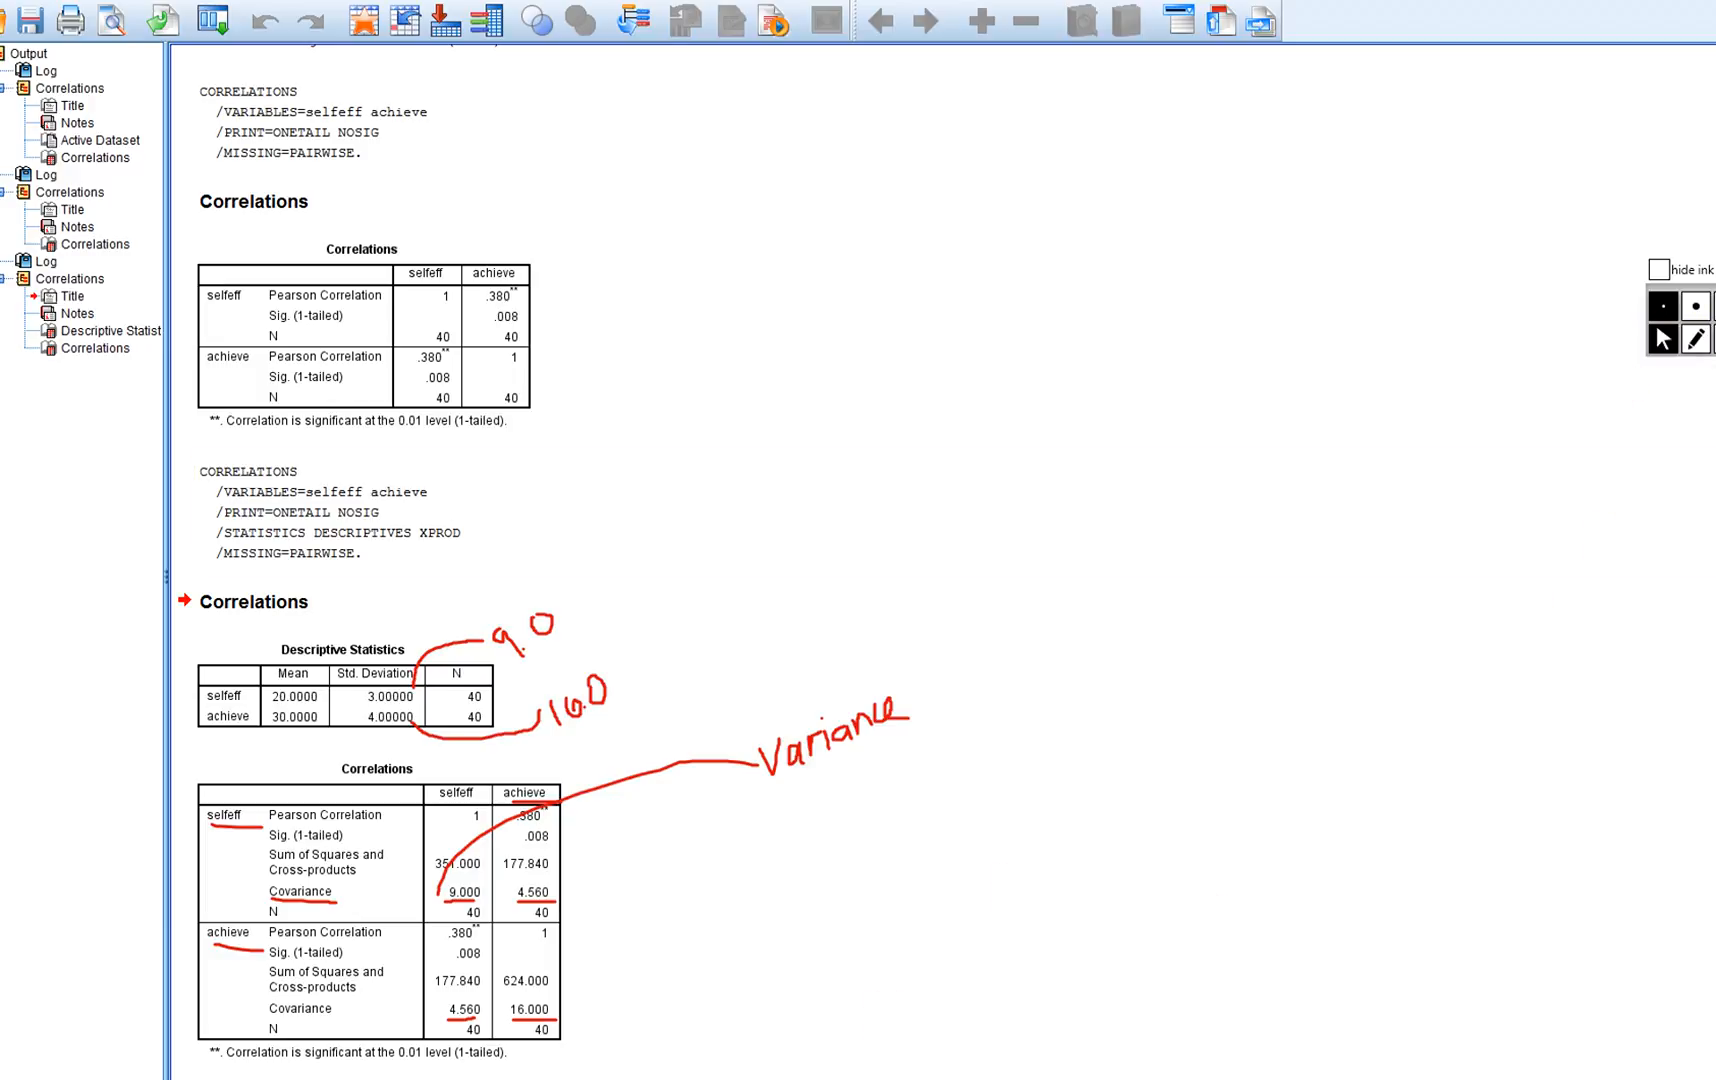
pyautogui.press('Escape')
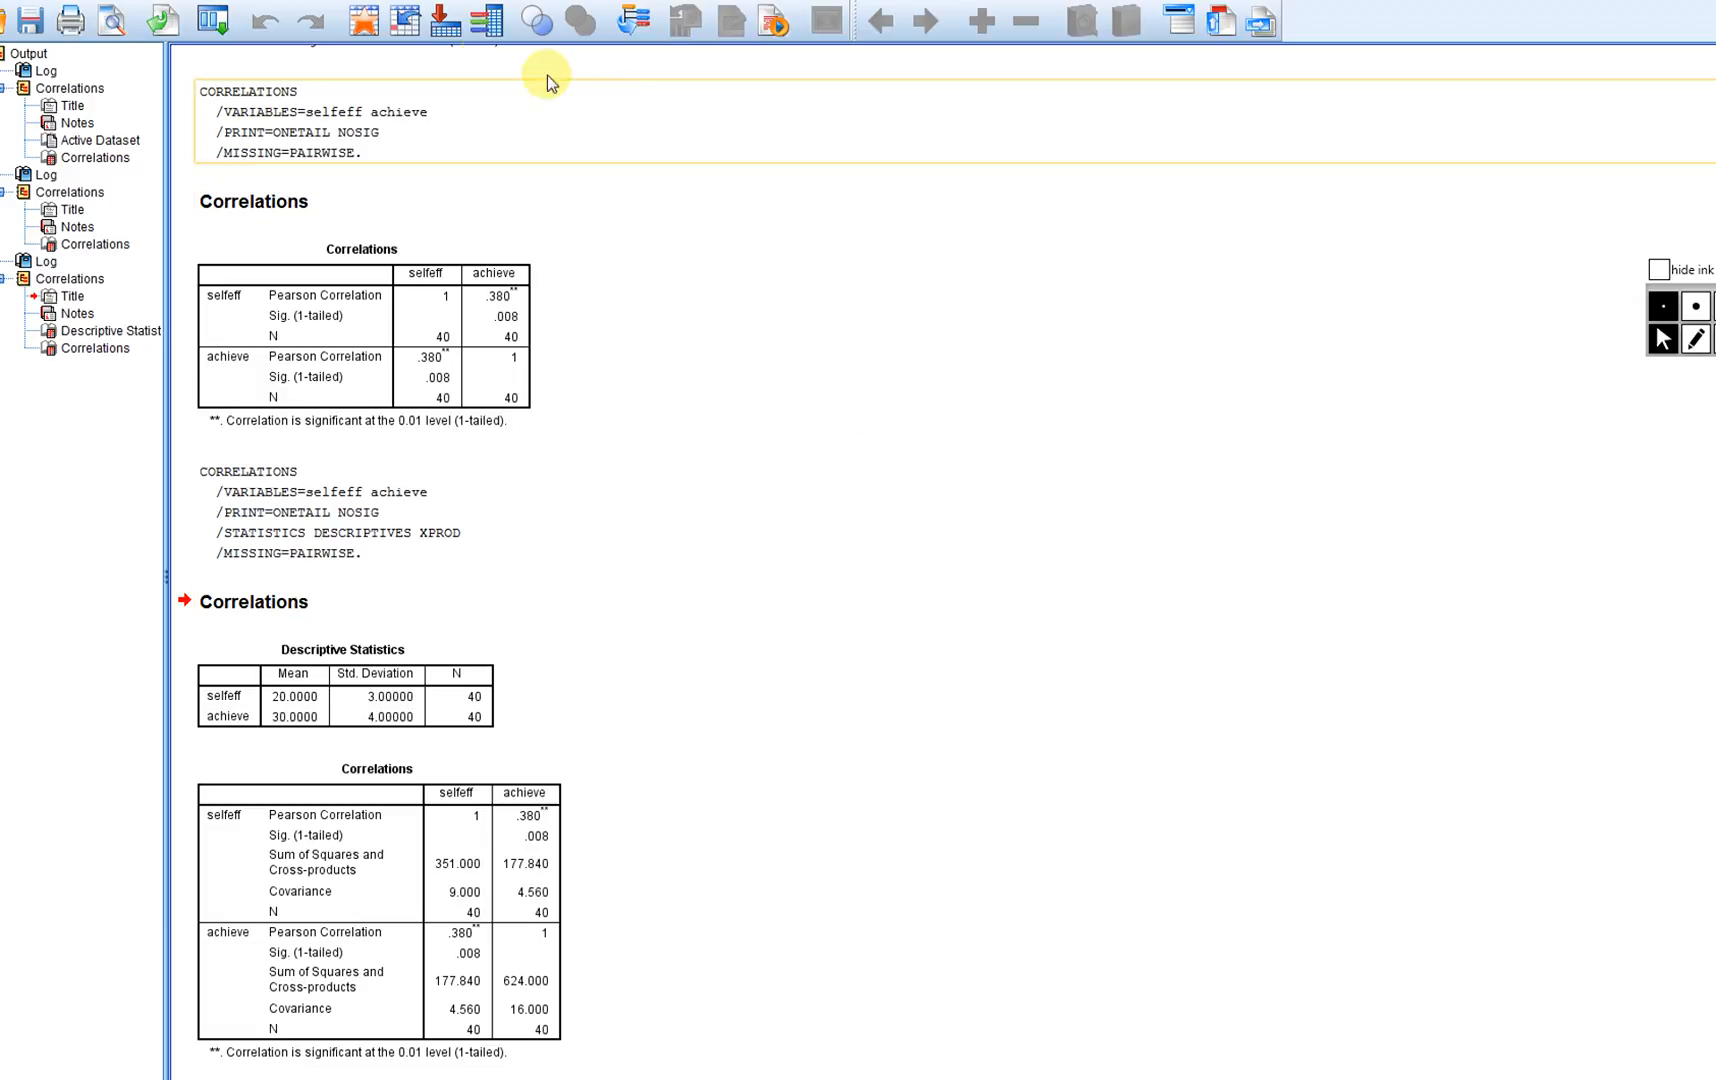
# - Restore the output viewer from its maximized size and move it clear of the selfeff and achieve data columns
pyautogui.click(362, 3)
pyautogui.moveTo(415, 2)
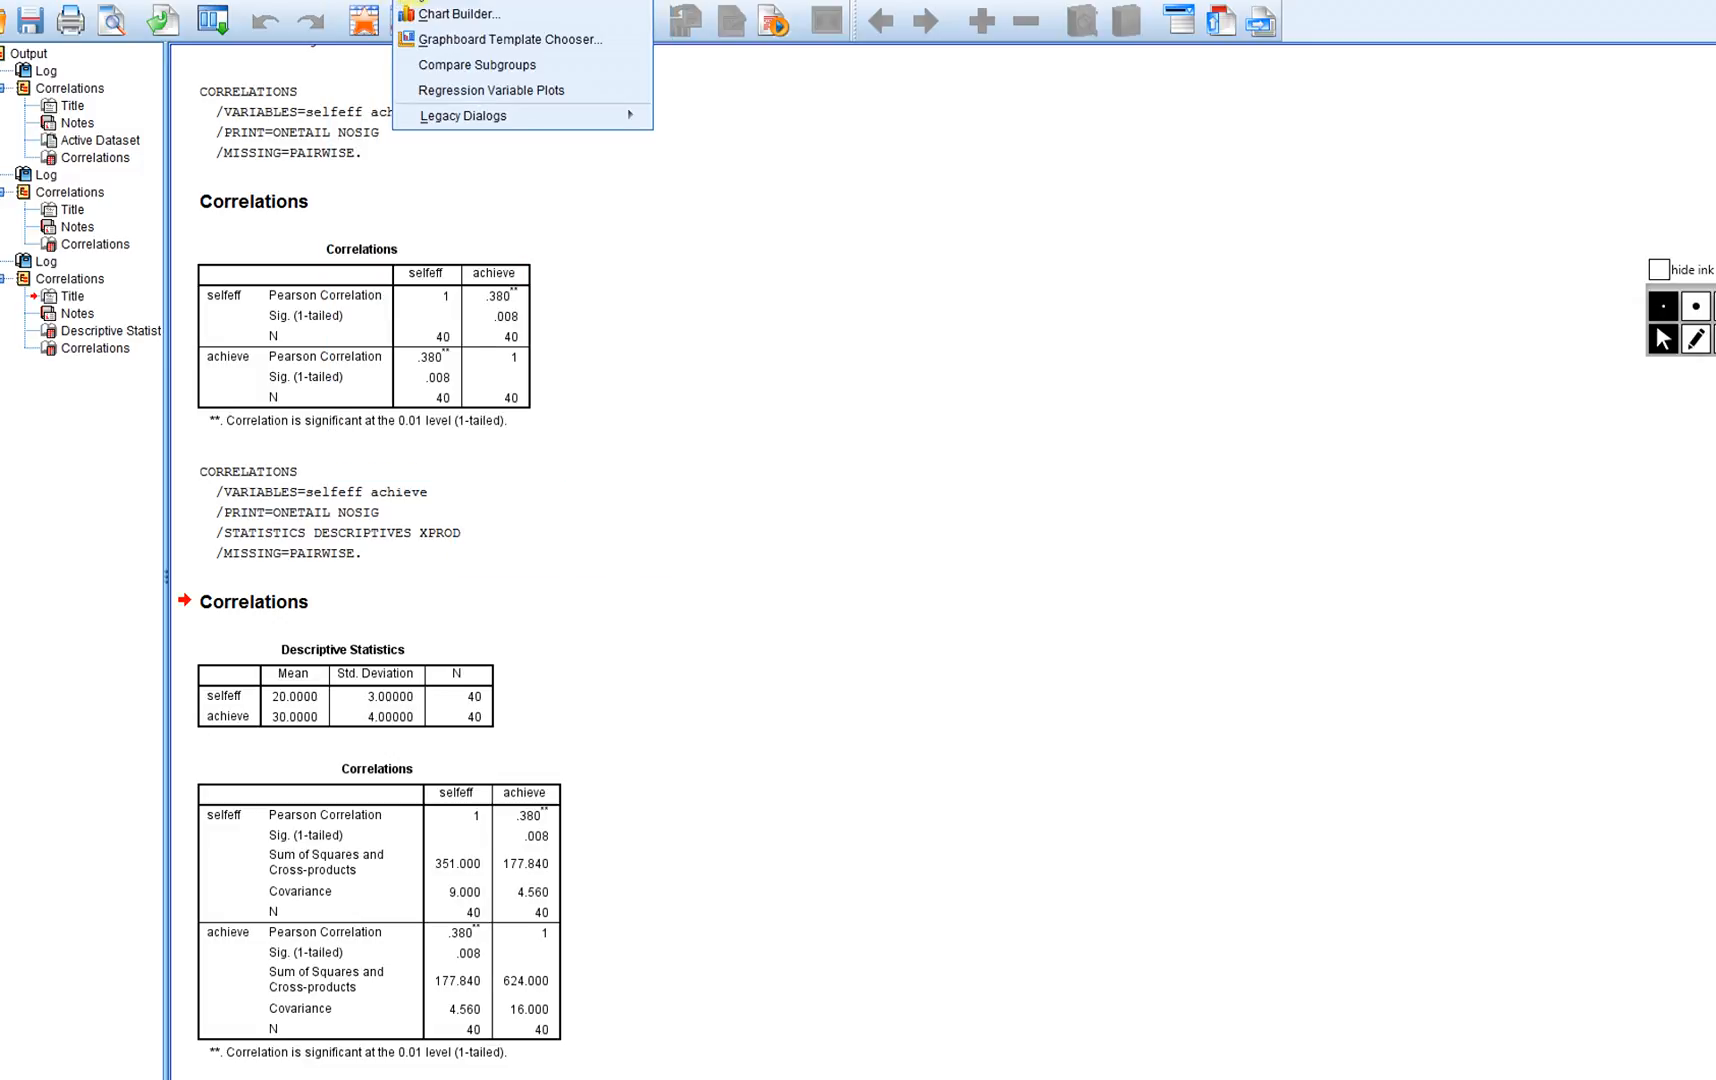
pyautogui.click(672, 2)
pyautogui.moveTo(700, 0); pyautogui.dragTo(767, 56)
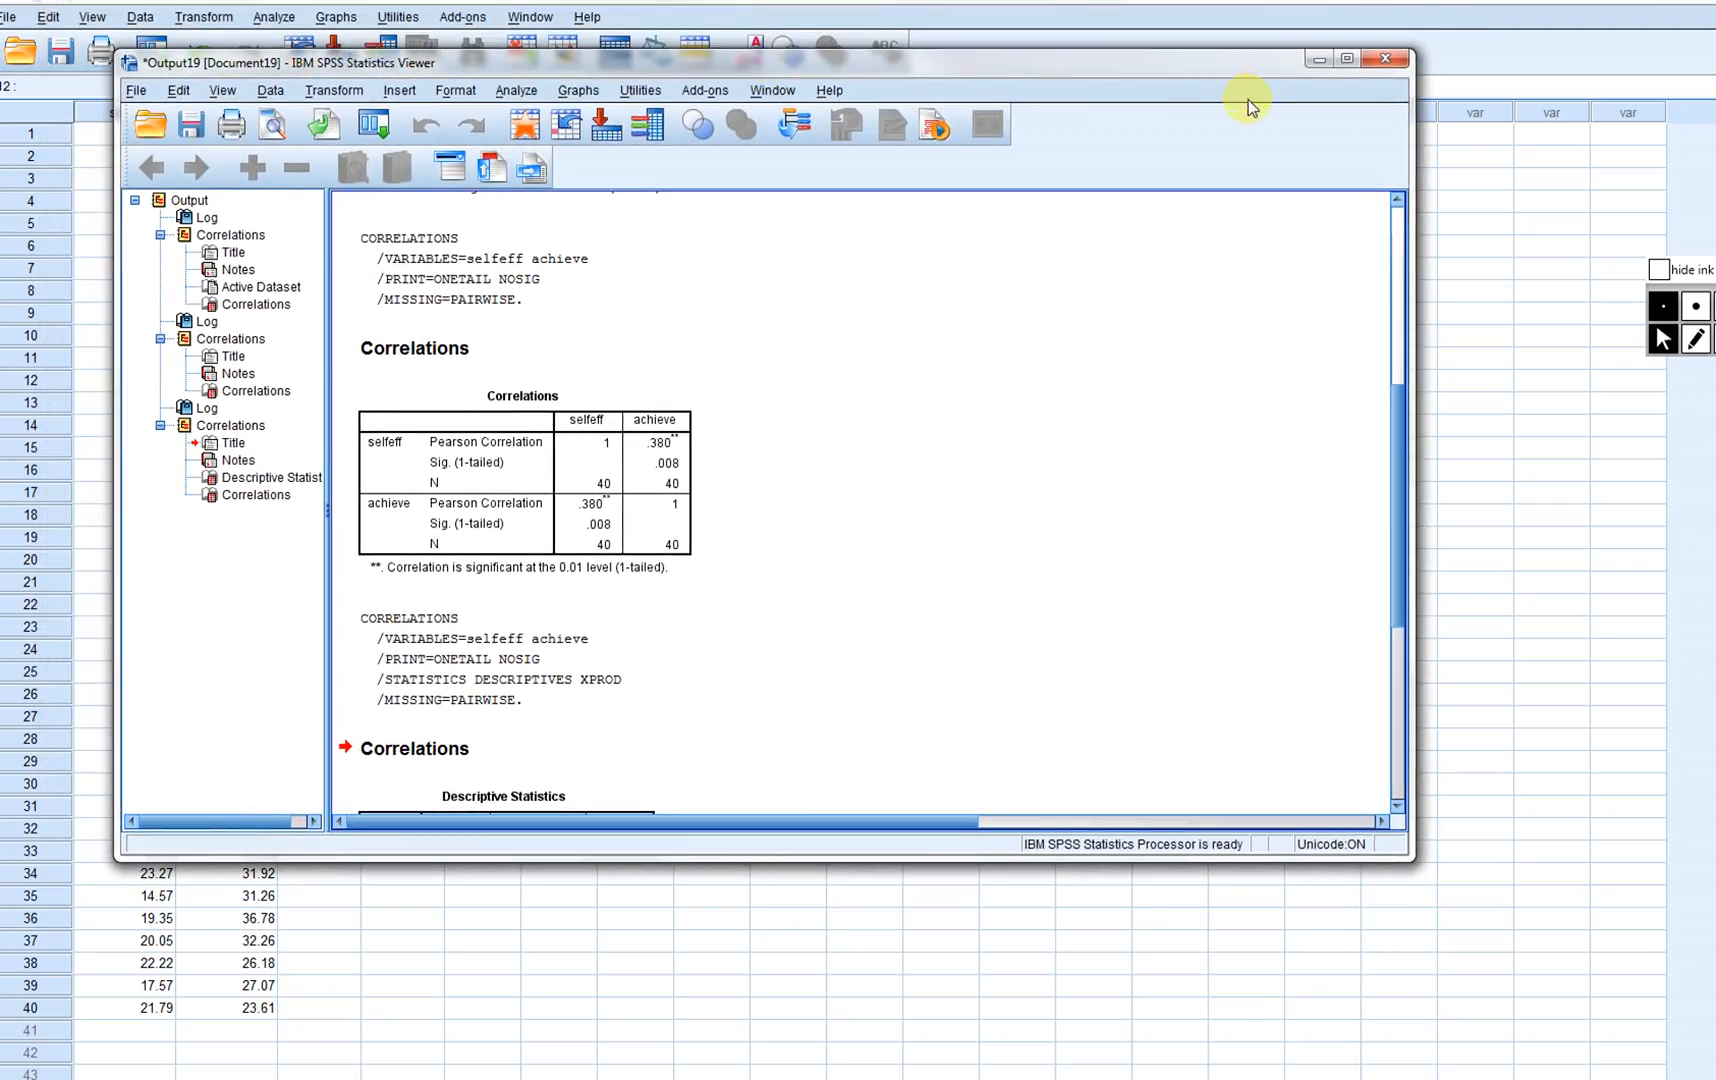
pyautogui.click(1345, 61)
pyautogui.moveTo(938, 0); pyautogui.dragTo(975, 50)
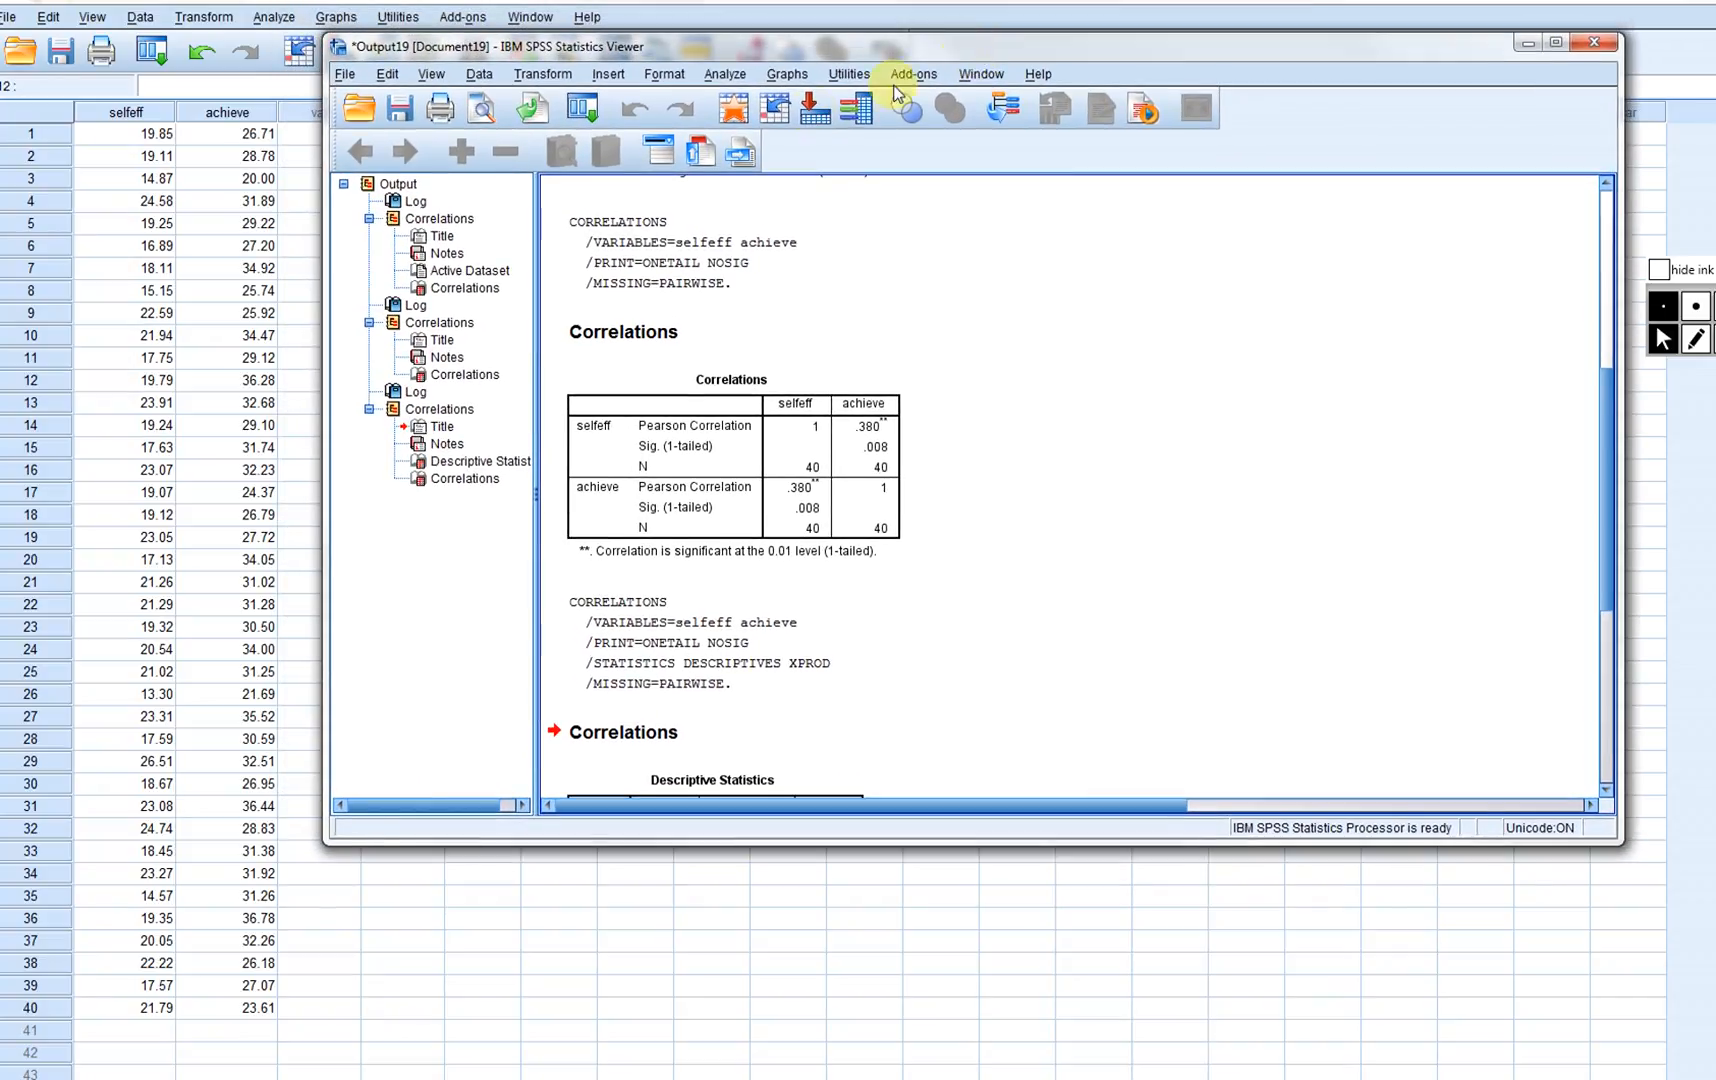
pyautogui.click(726, 75)
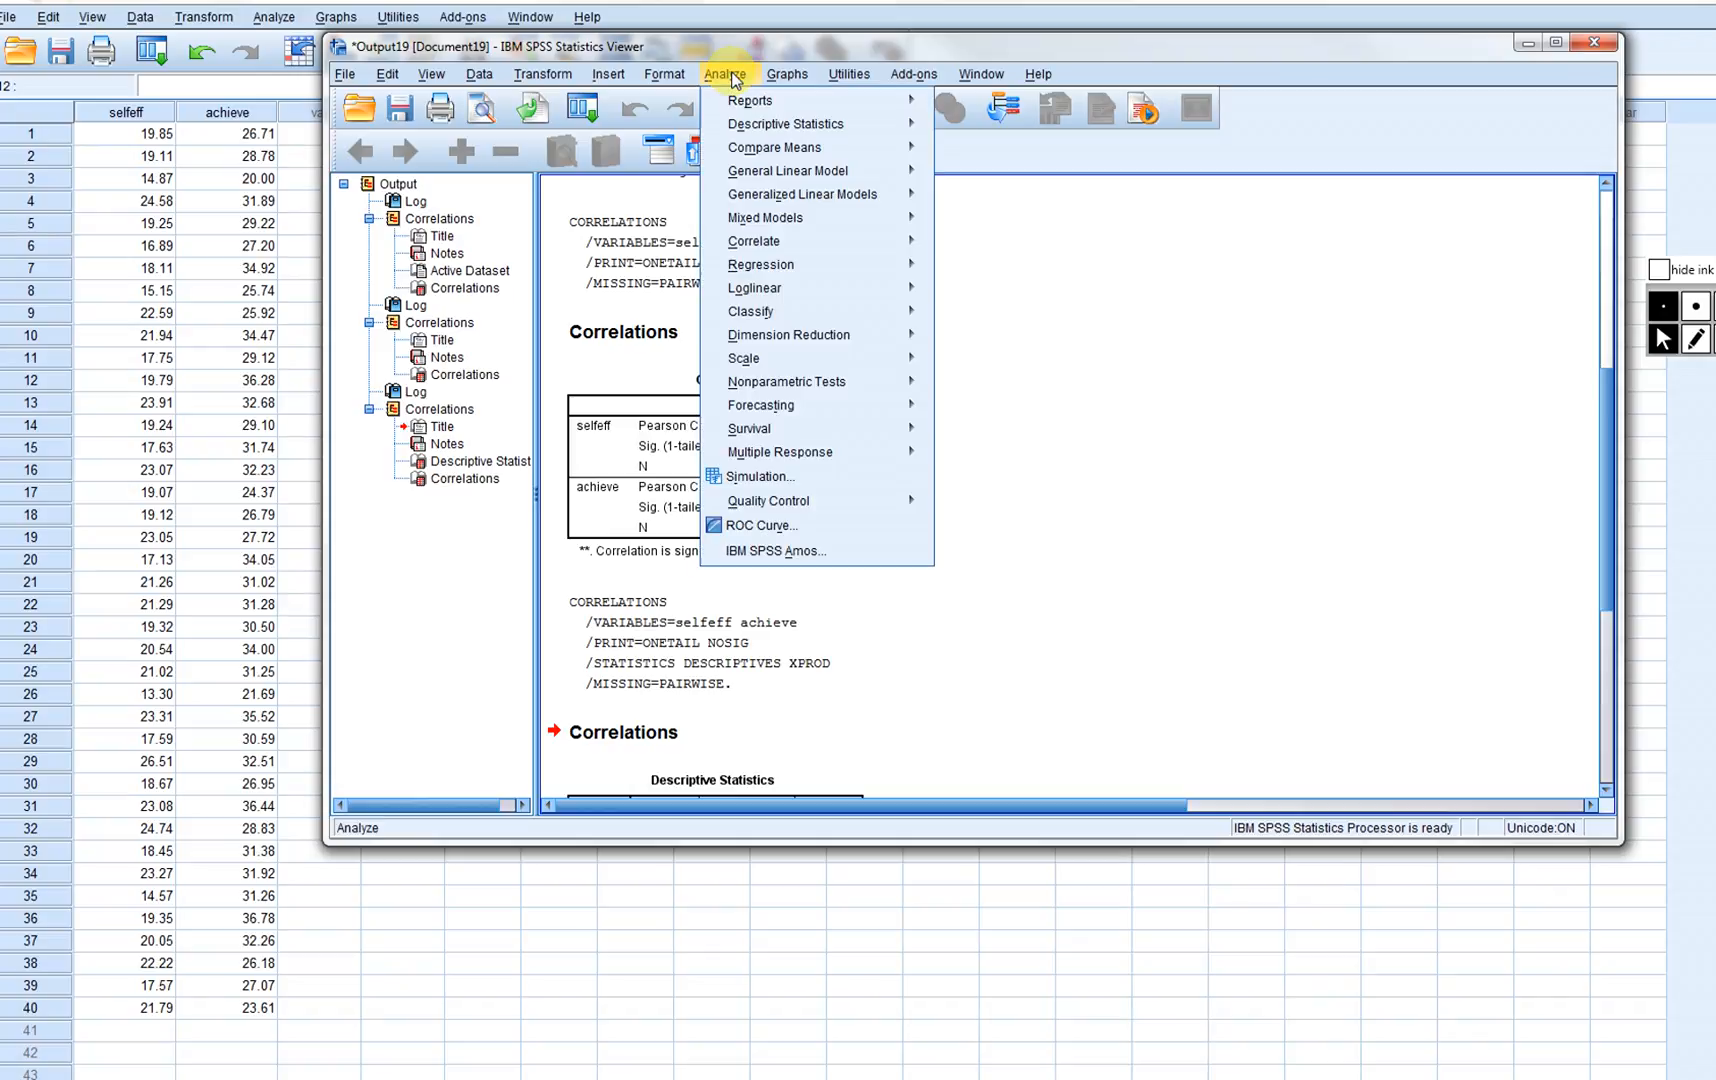
pyautogui.moveTo(855, 243)
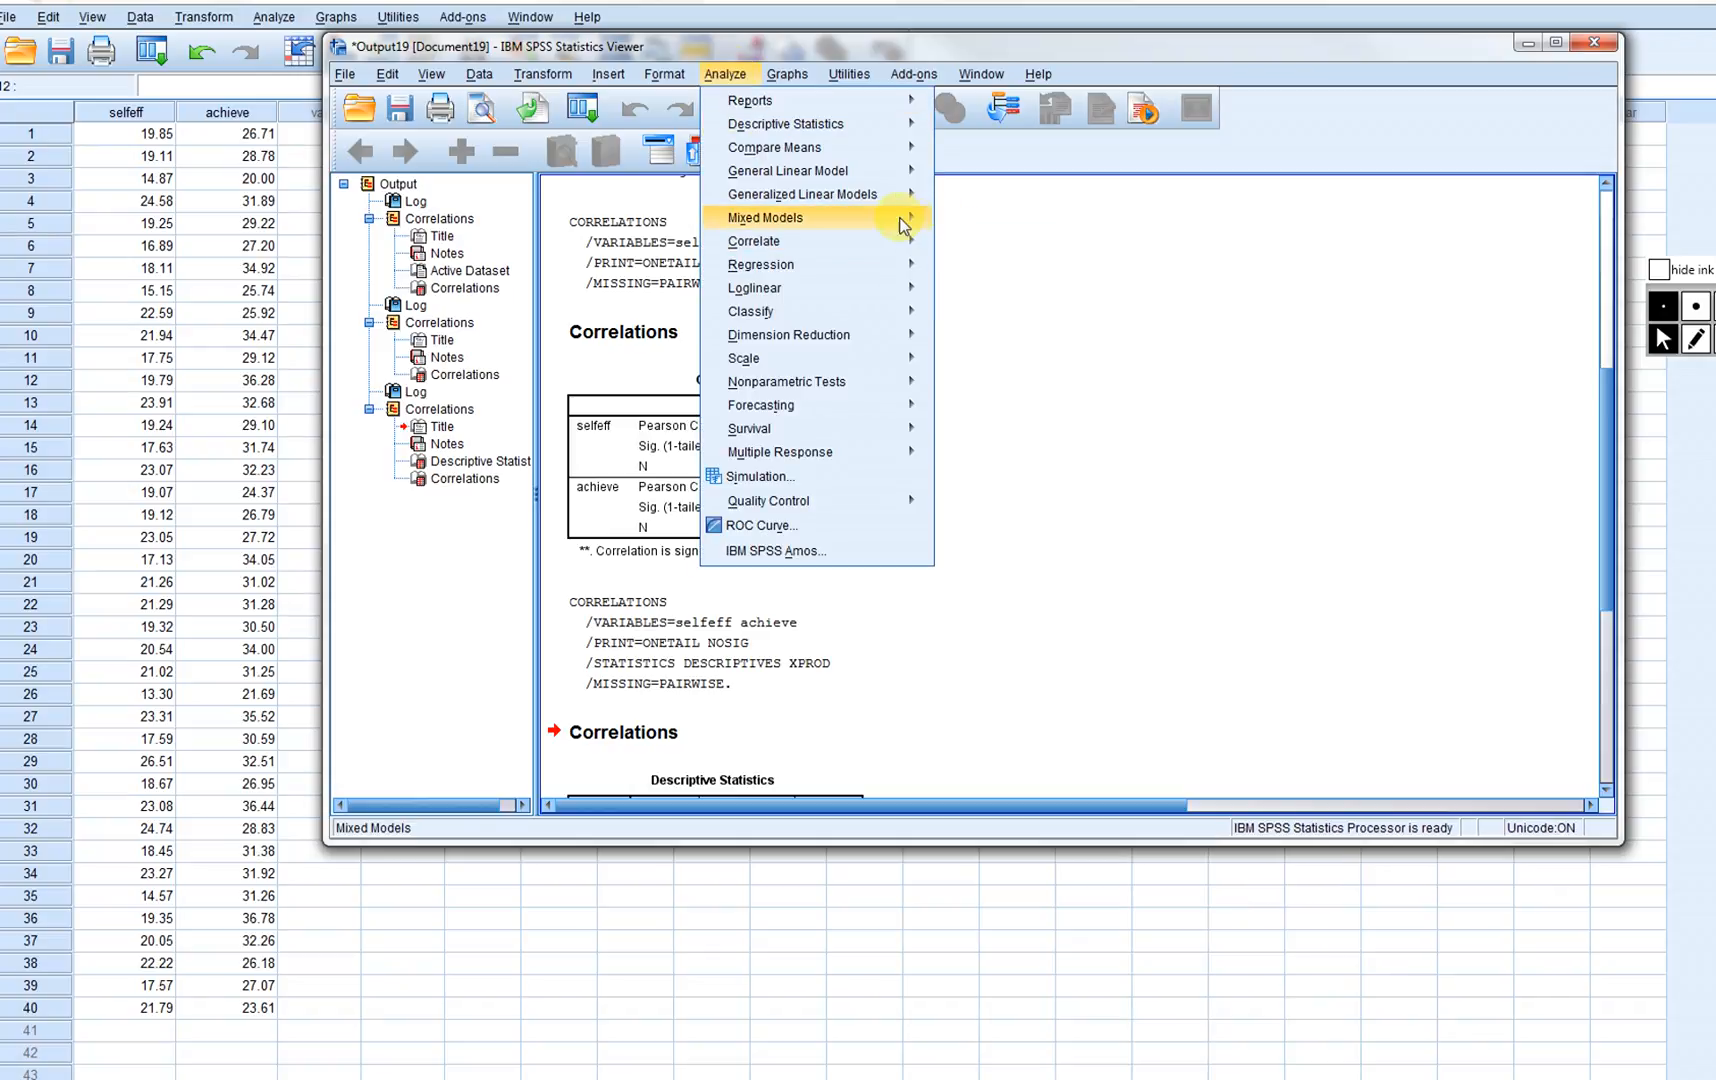
pyautogui.click(1322, 369)
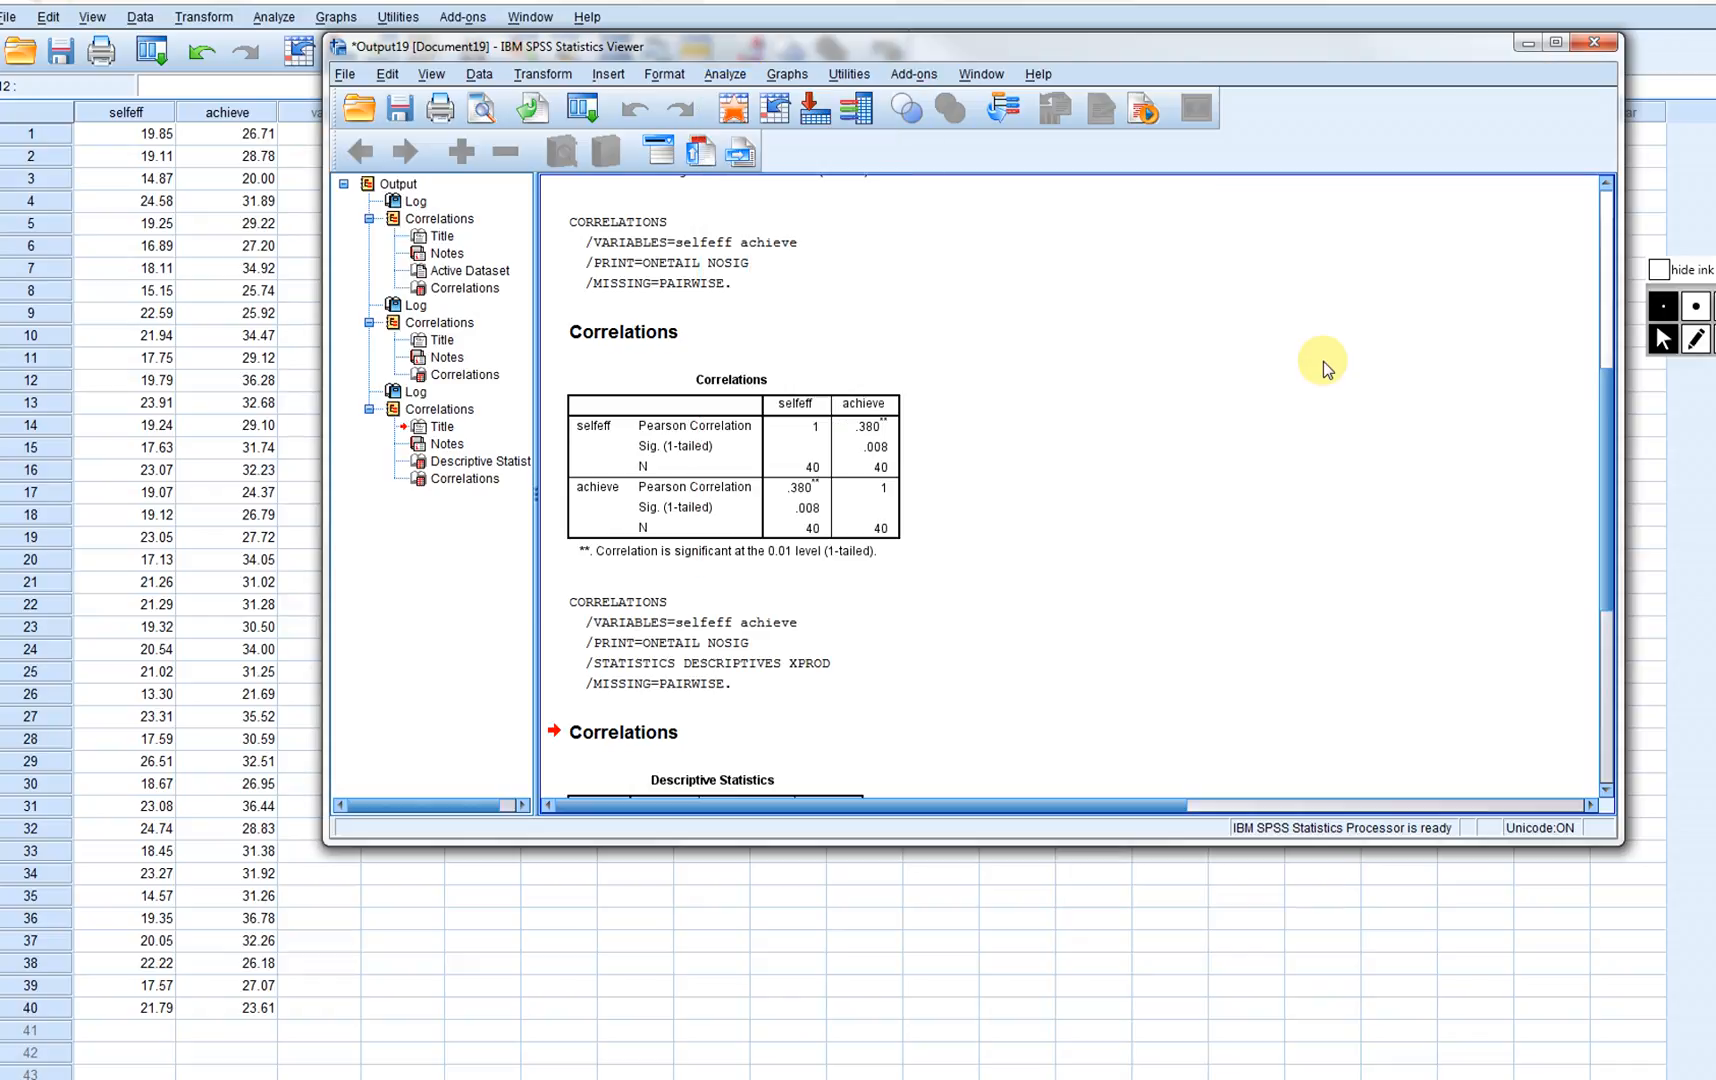
# - Create a simple scatterplot with selfeff on the X axis and achieve on the Y axis using the legacy chart dialogs
pyautogui.click(787, 74)
pyautogui.moveTo(843, 206)
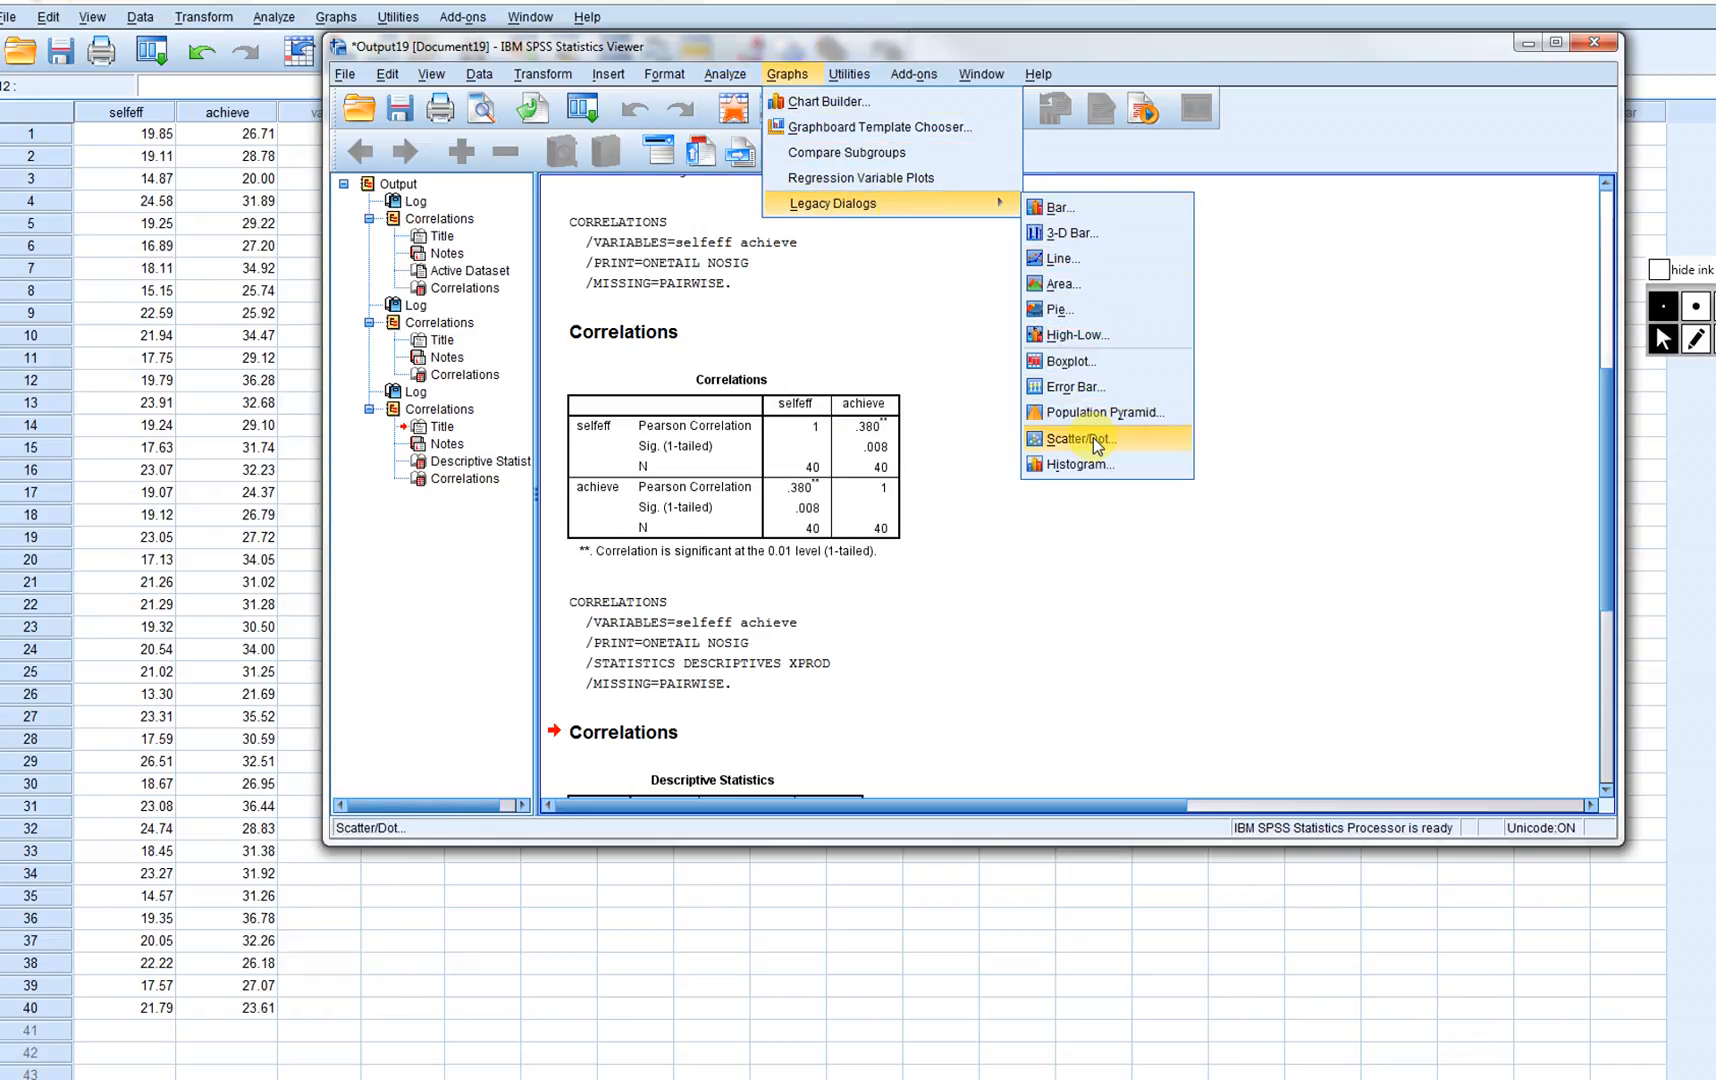
pyautogui.click(1097, 446)
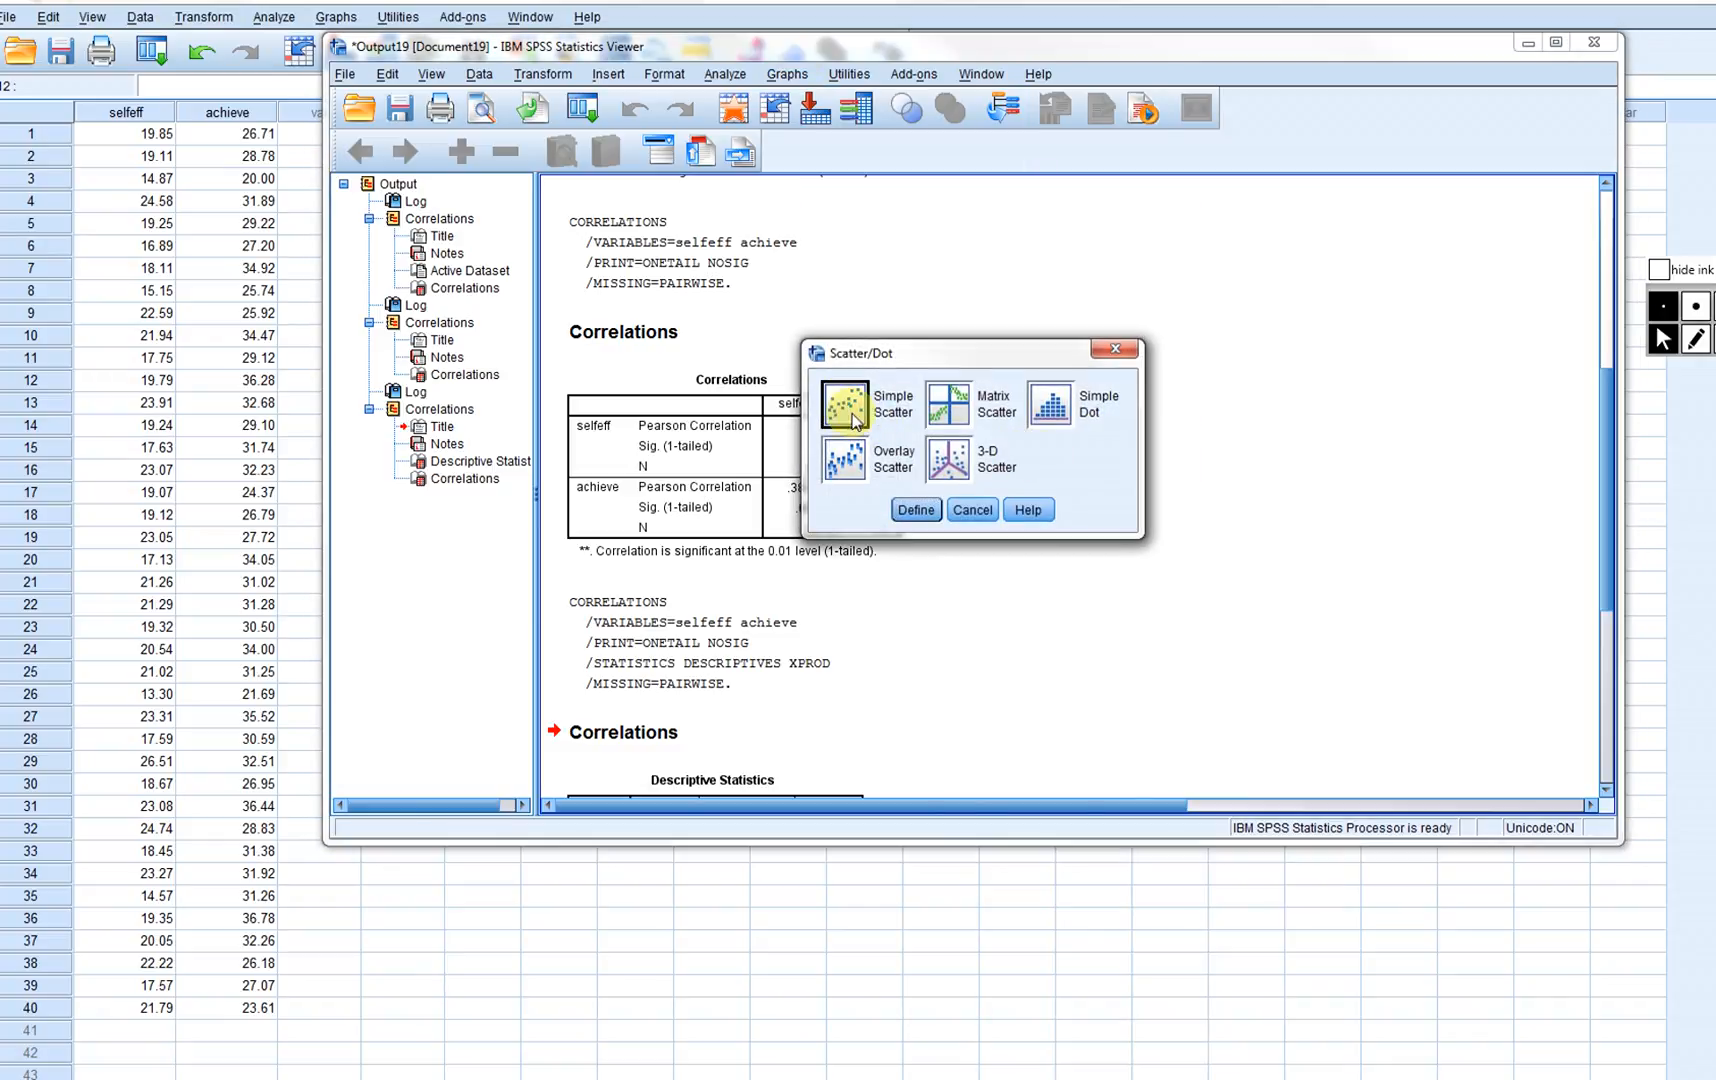
pyautogui.click(916, 510)
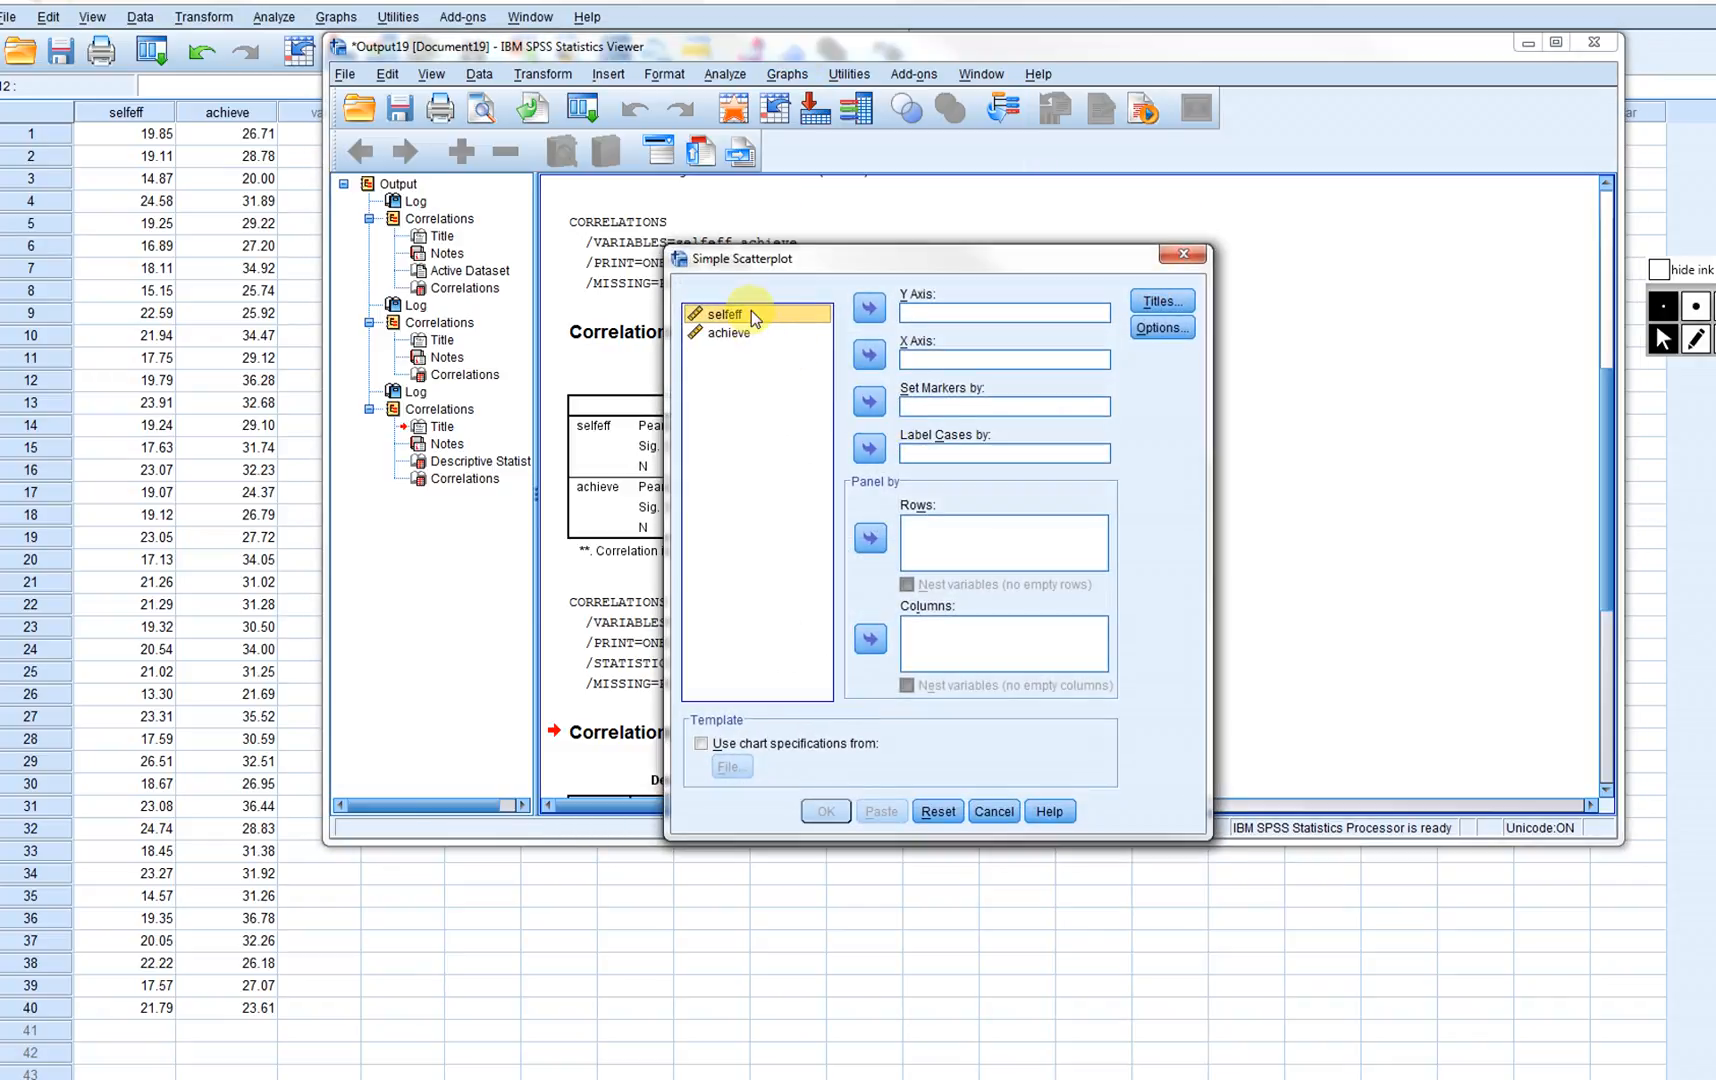
pyautogui.click(867, 356)
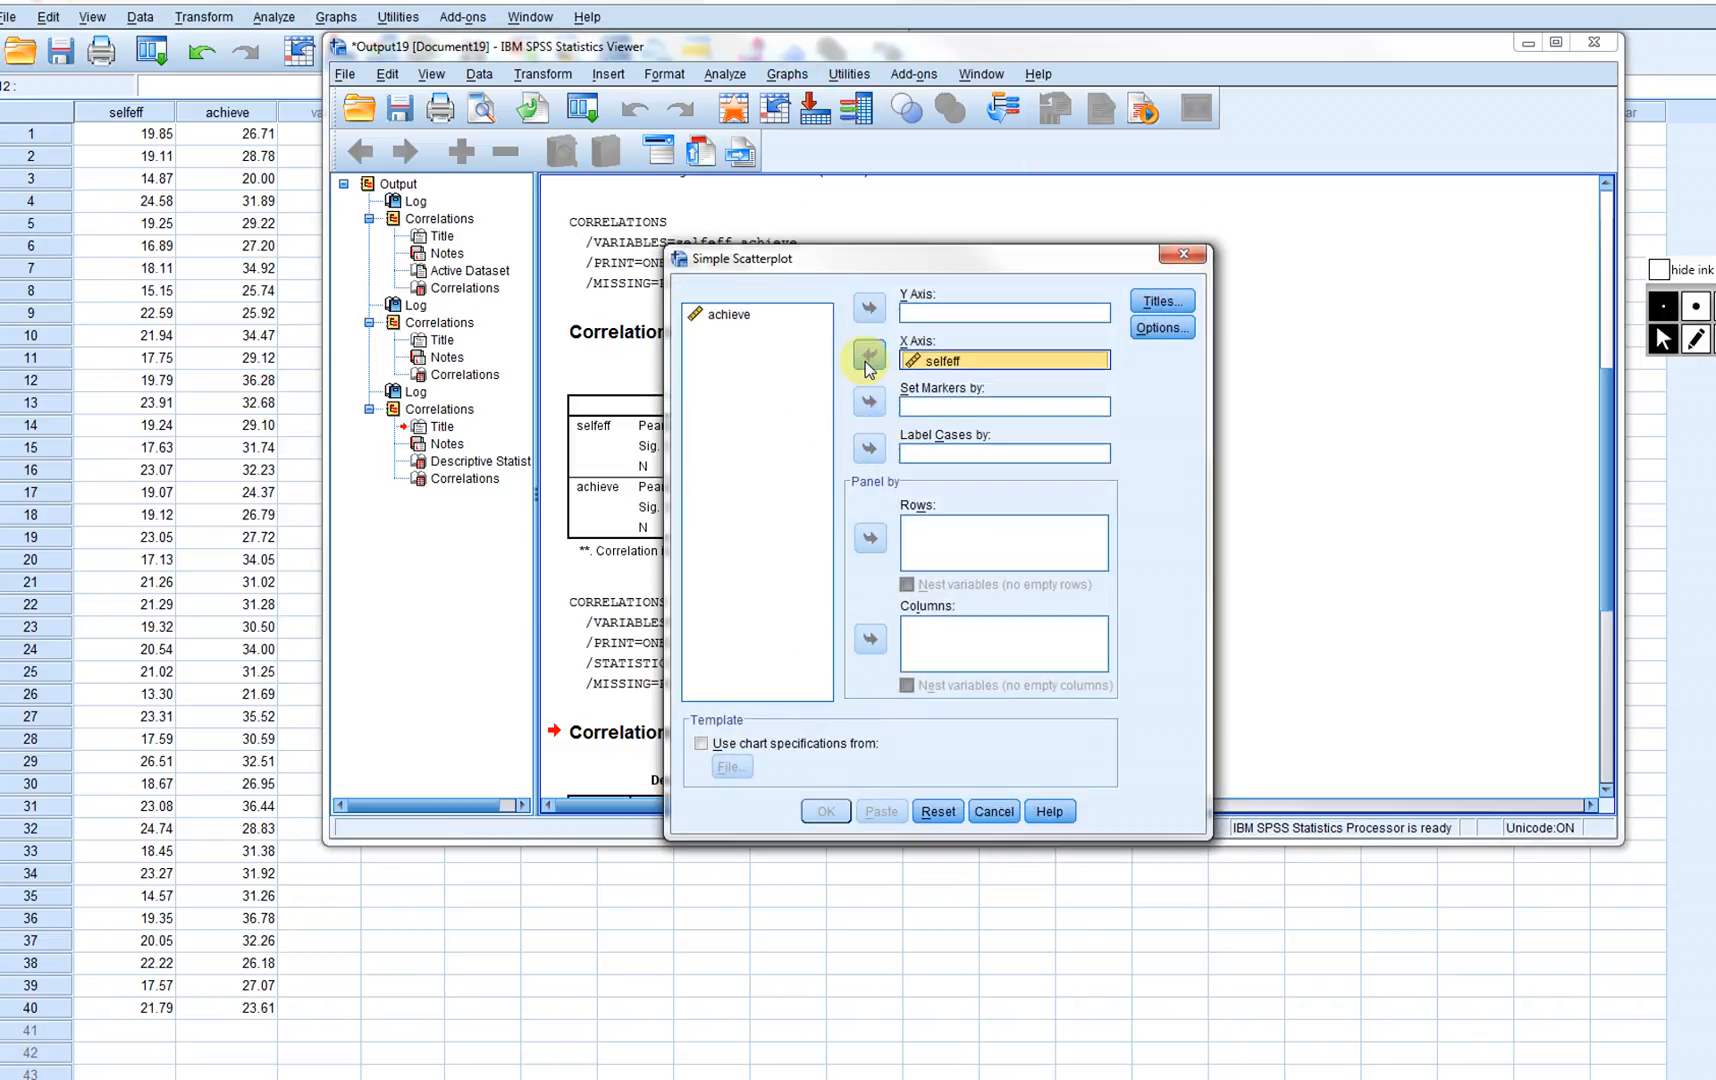
pyautogui.click(728, 318)
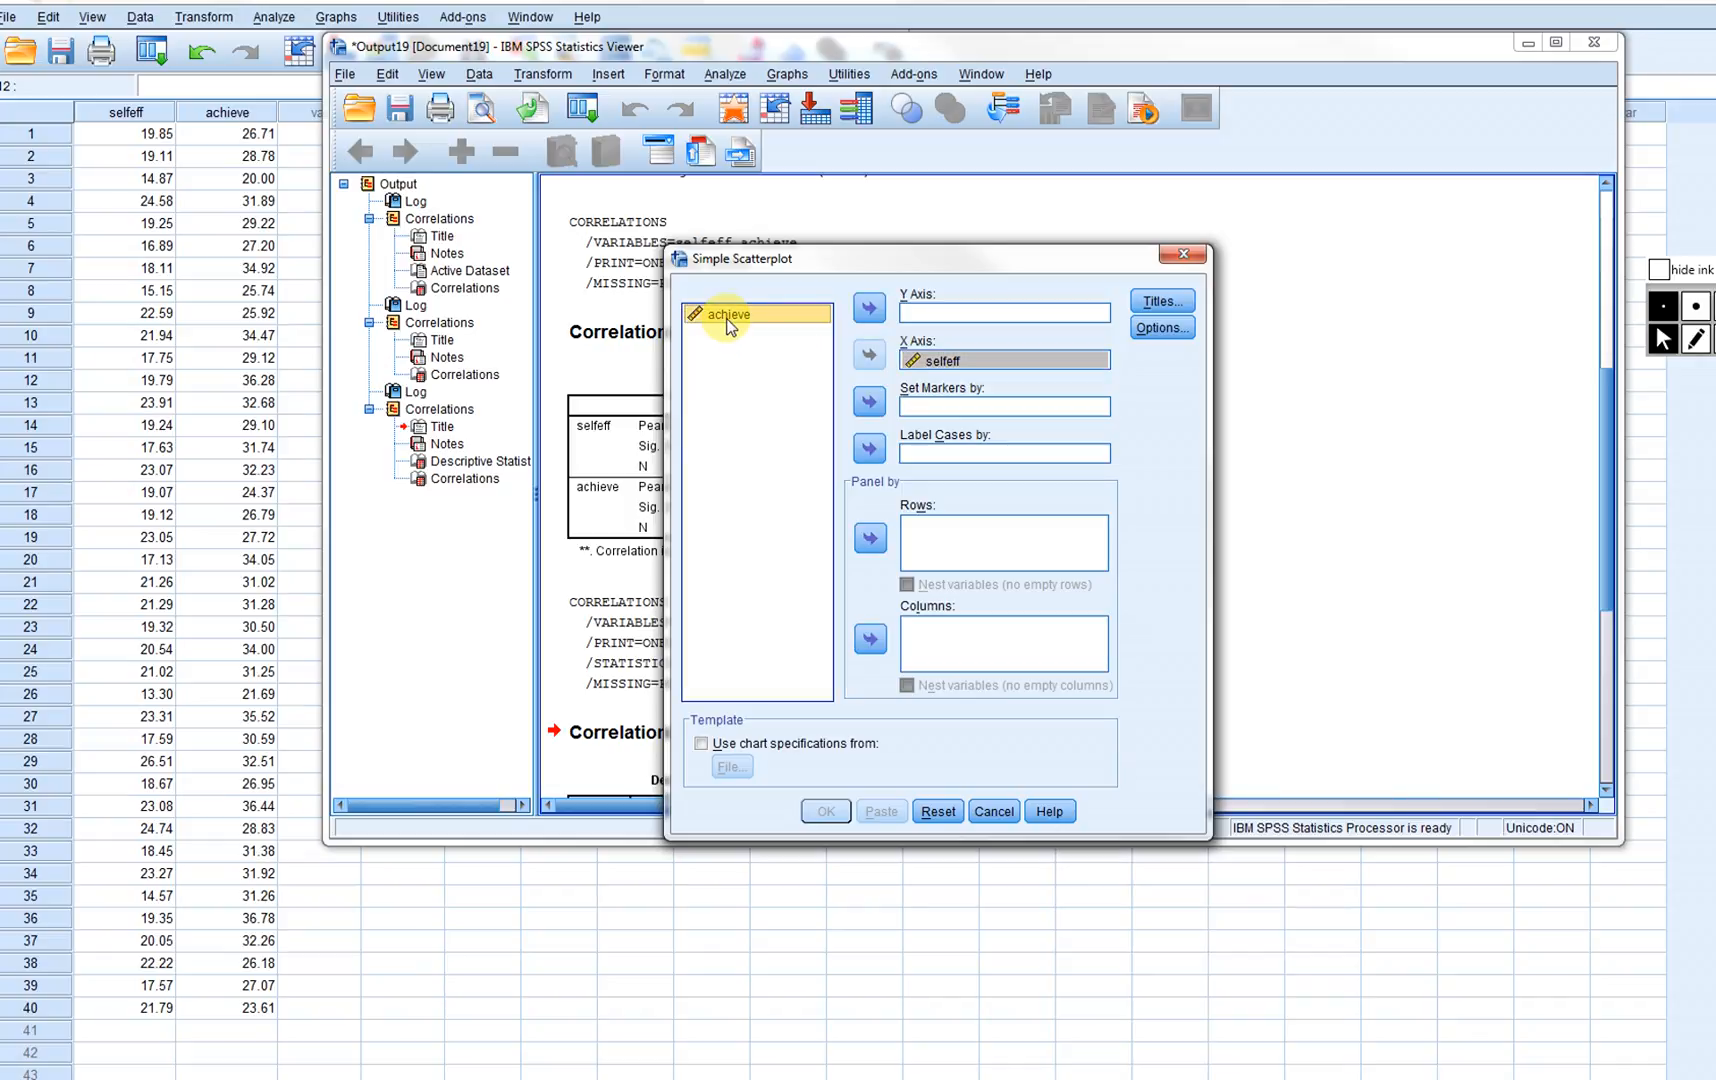
pyautogui.click(869, 307)
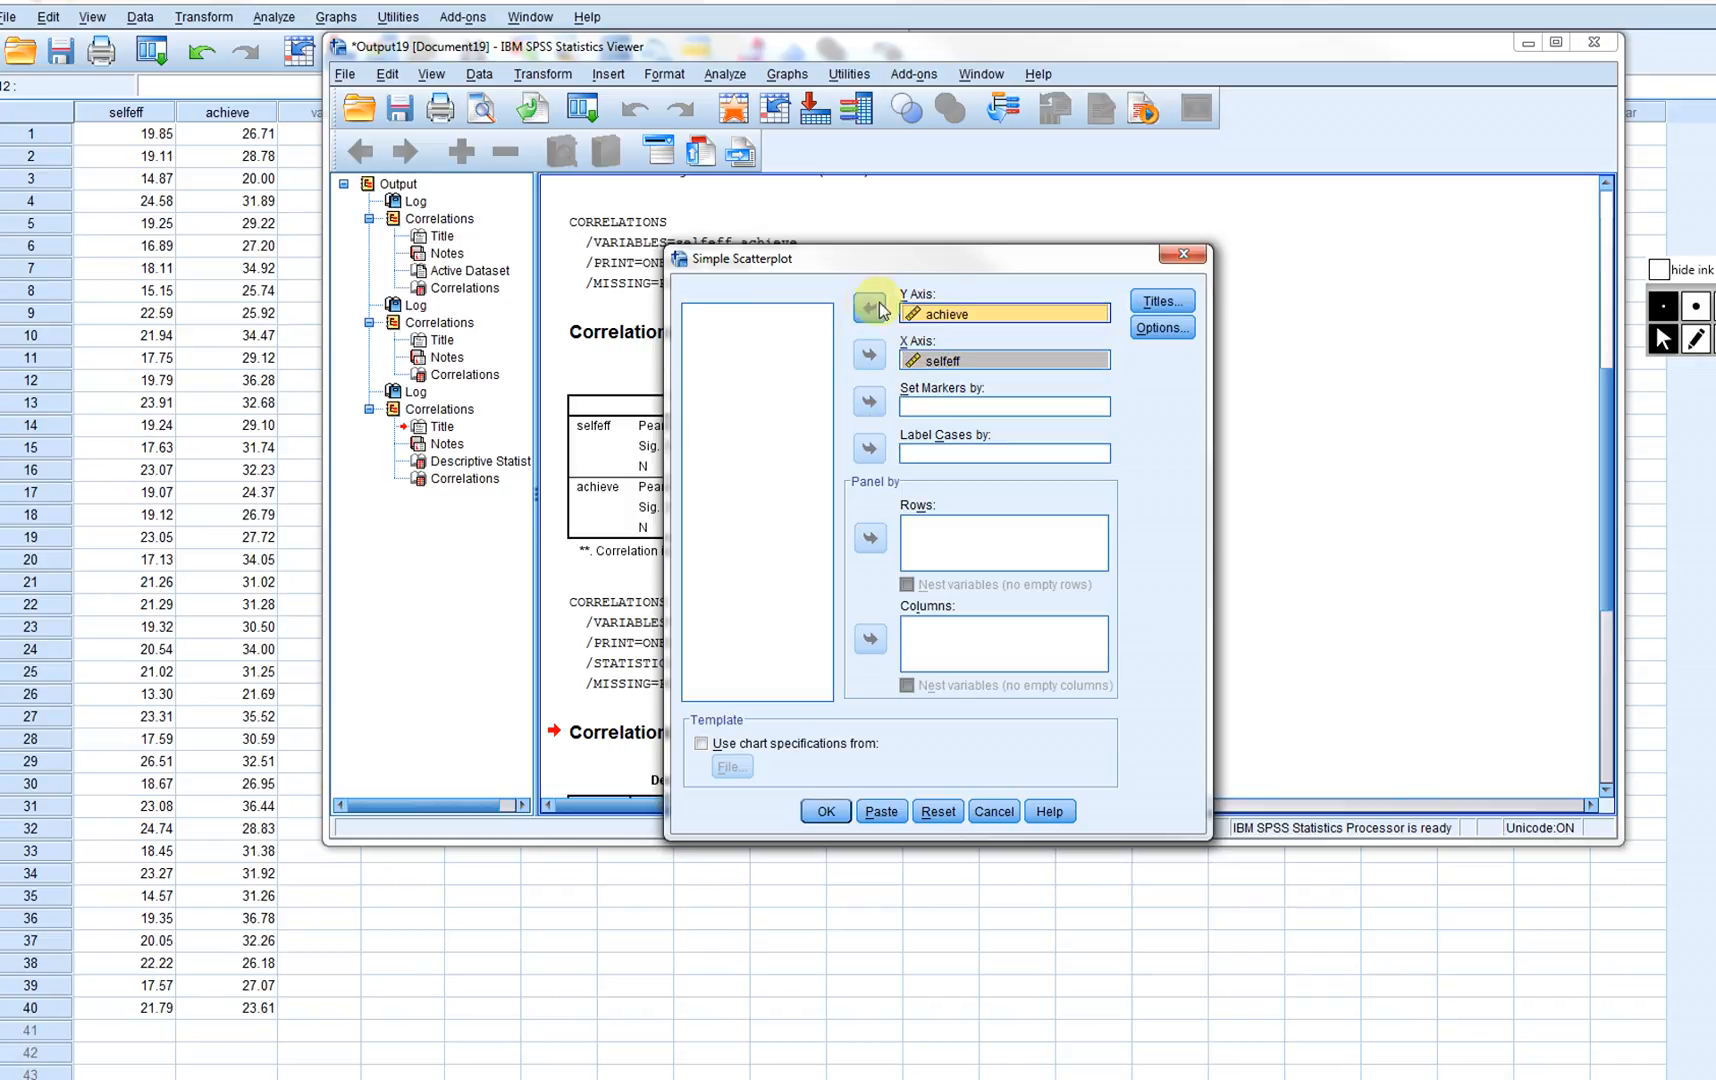
pyautogui.click(826, 811)
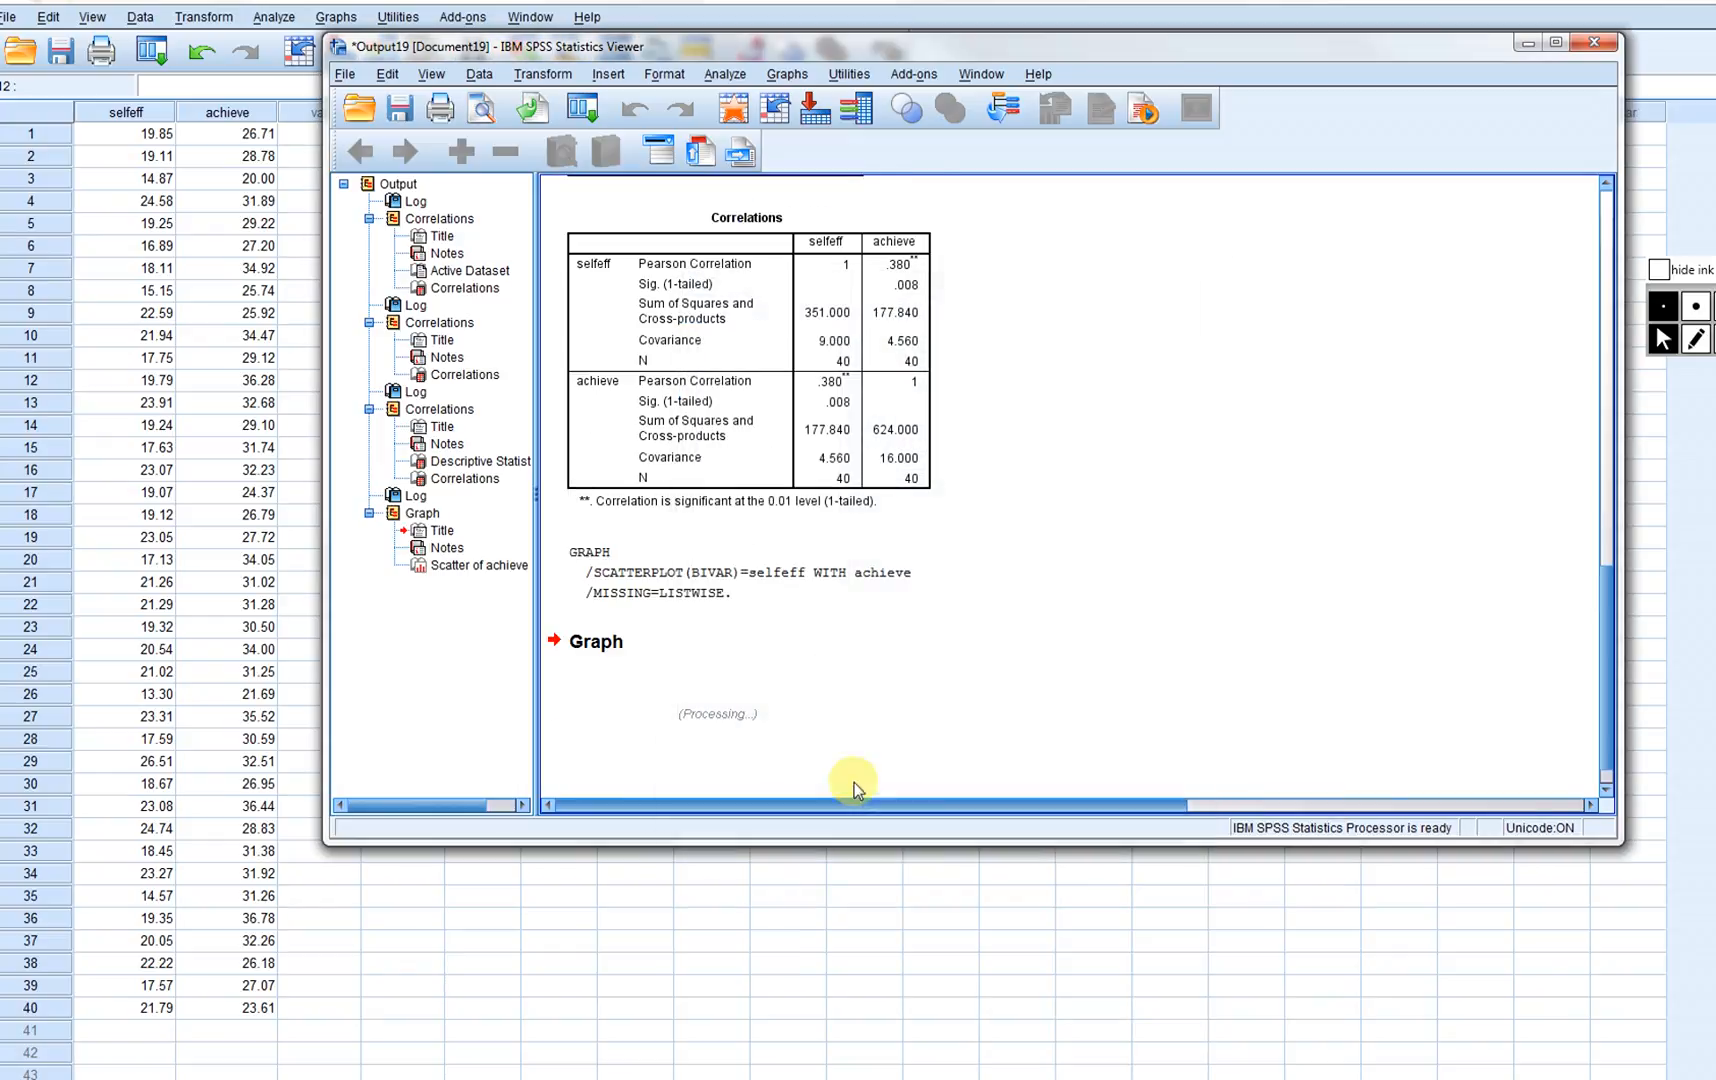
# - Maximize the output viewer and add a linear fit line without confidence intervals to the scatterplot of achieve by selfeff
pyautogui.click(1555, 42)
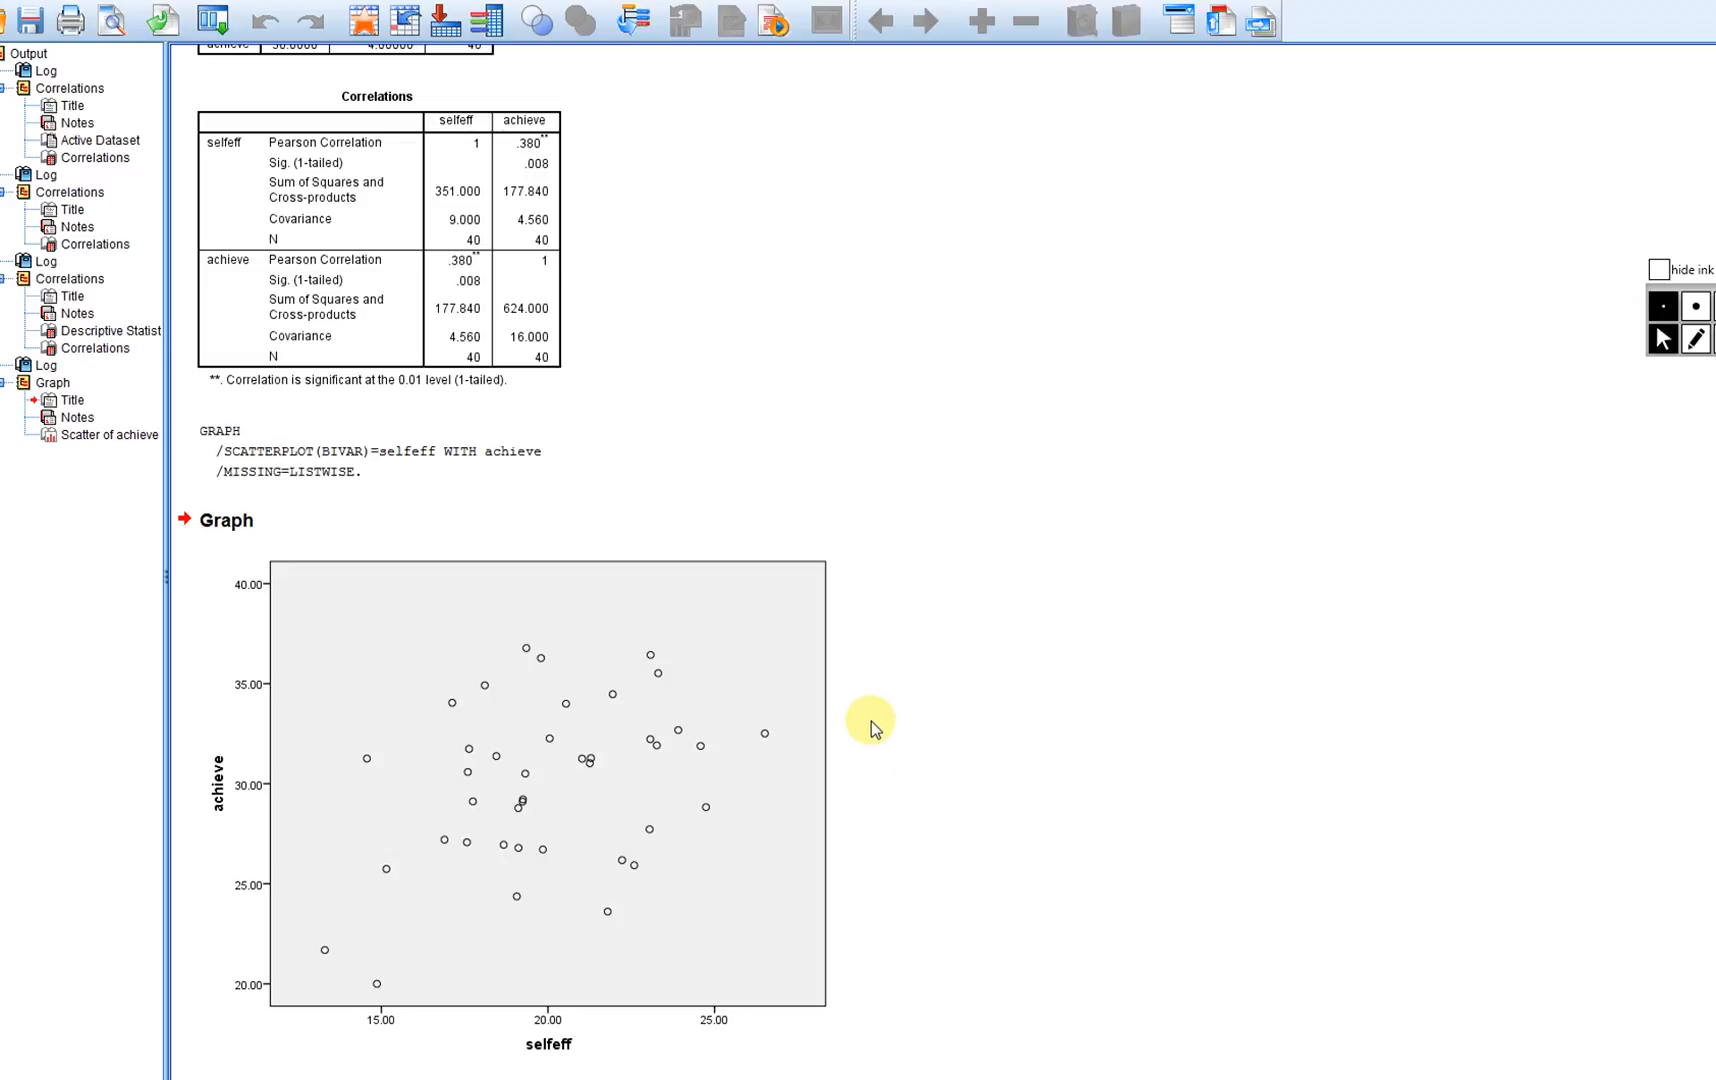
pyautogui.click(725, 725)
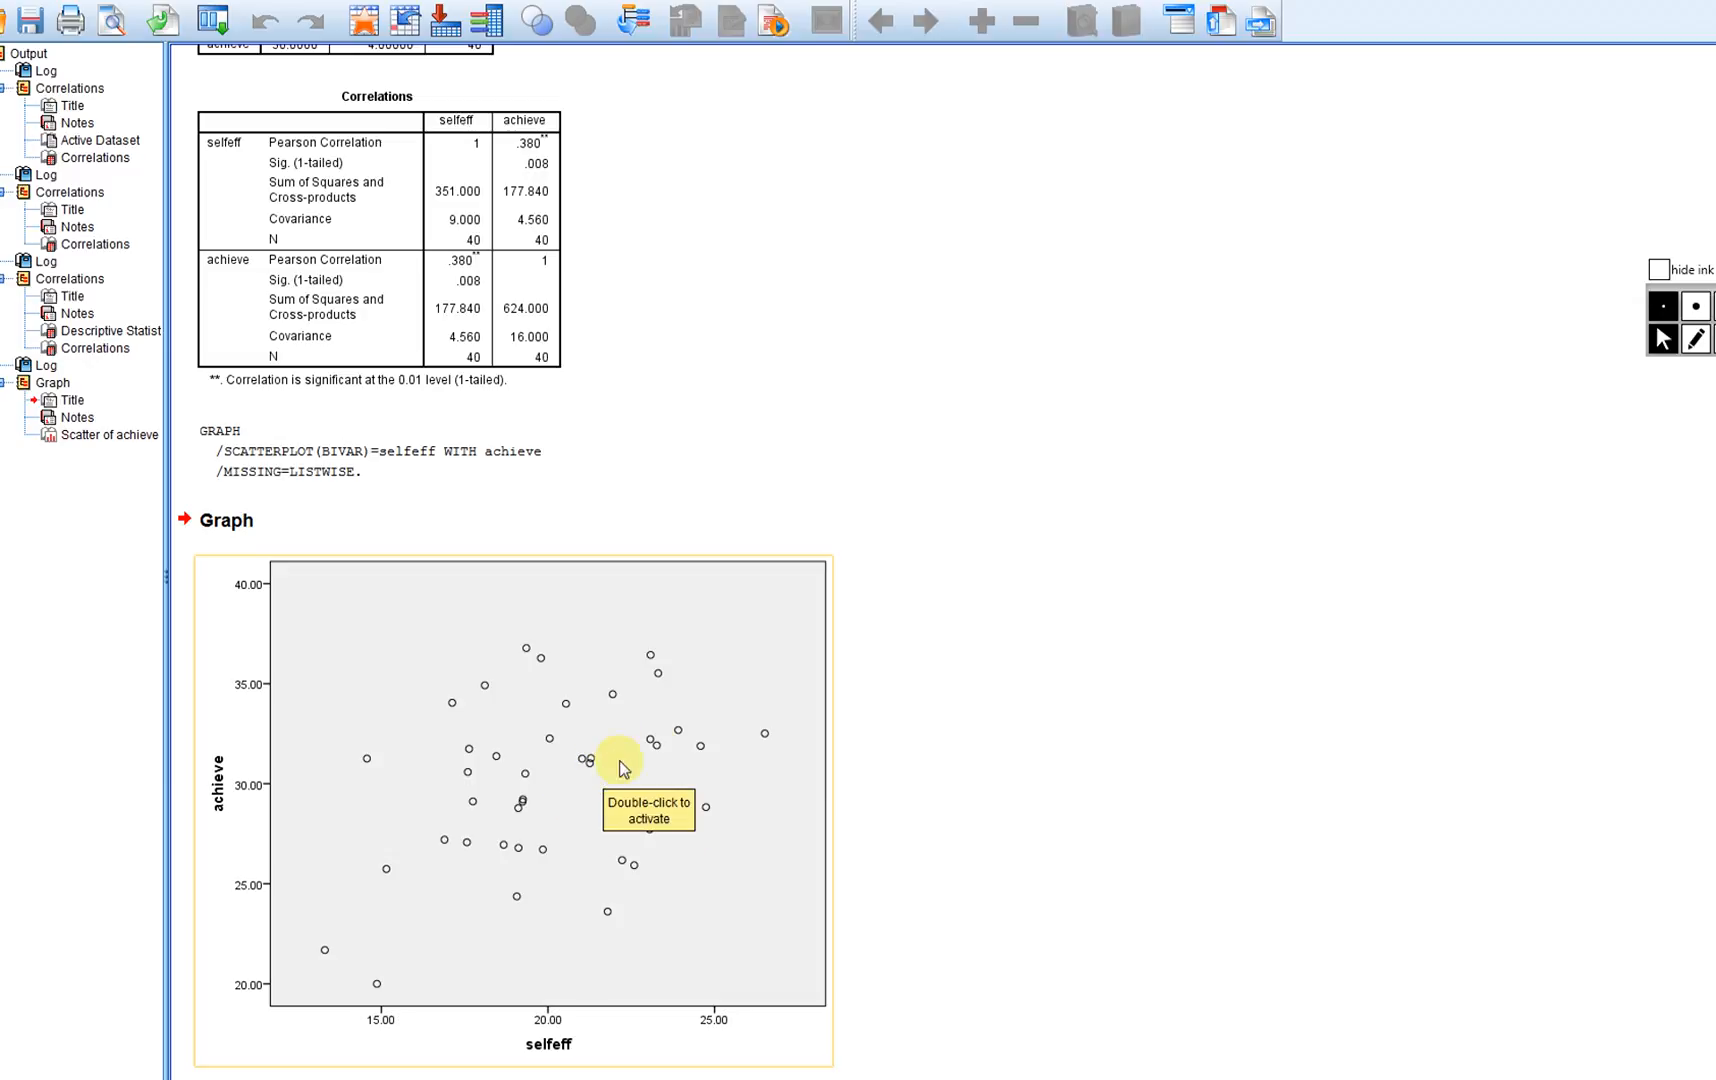
pyautogui.click(656, 745)
pyautogui.doubleClick(656, 745)
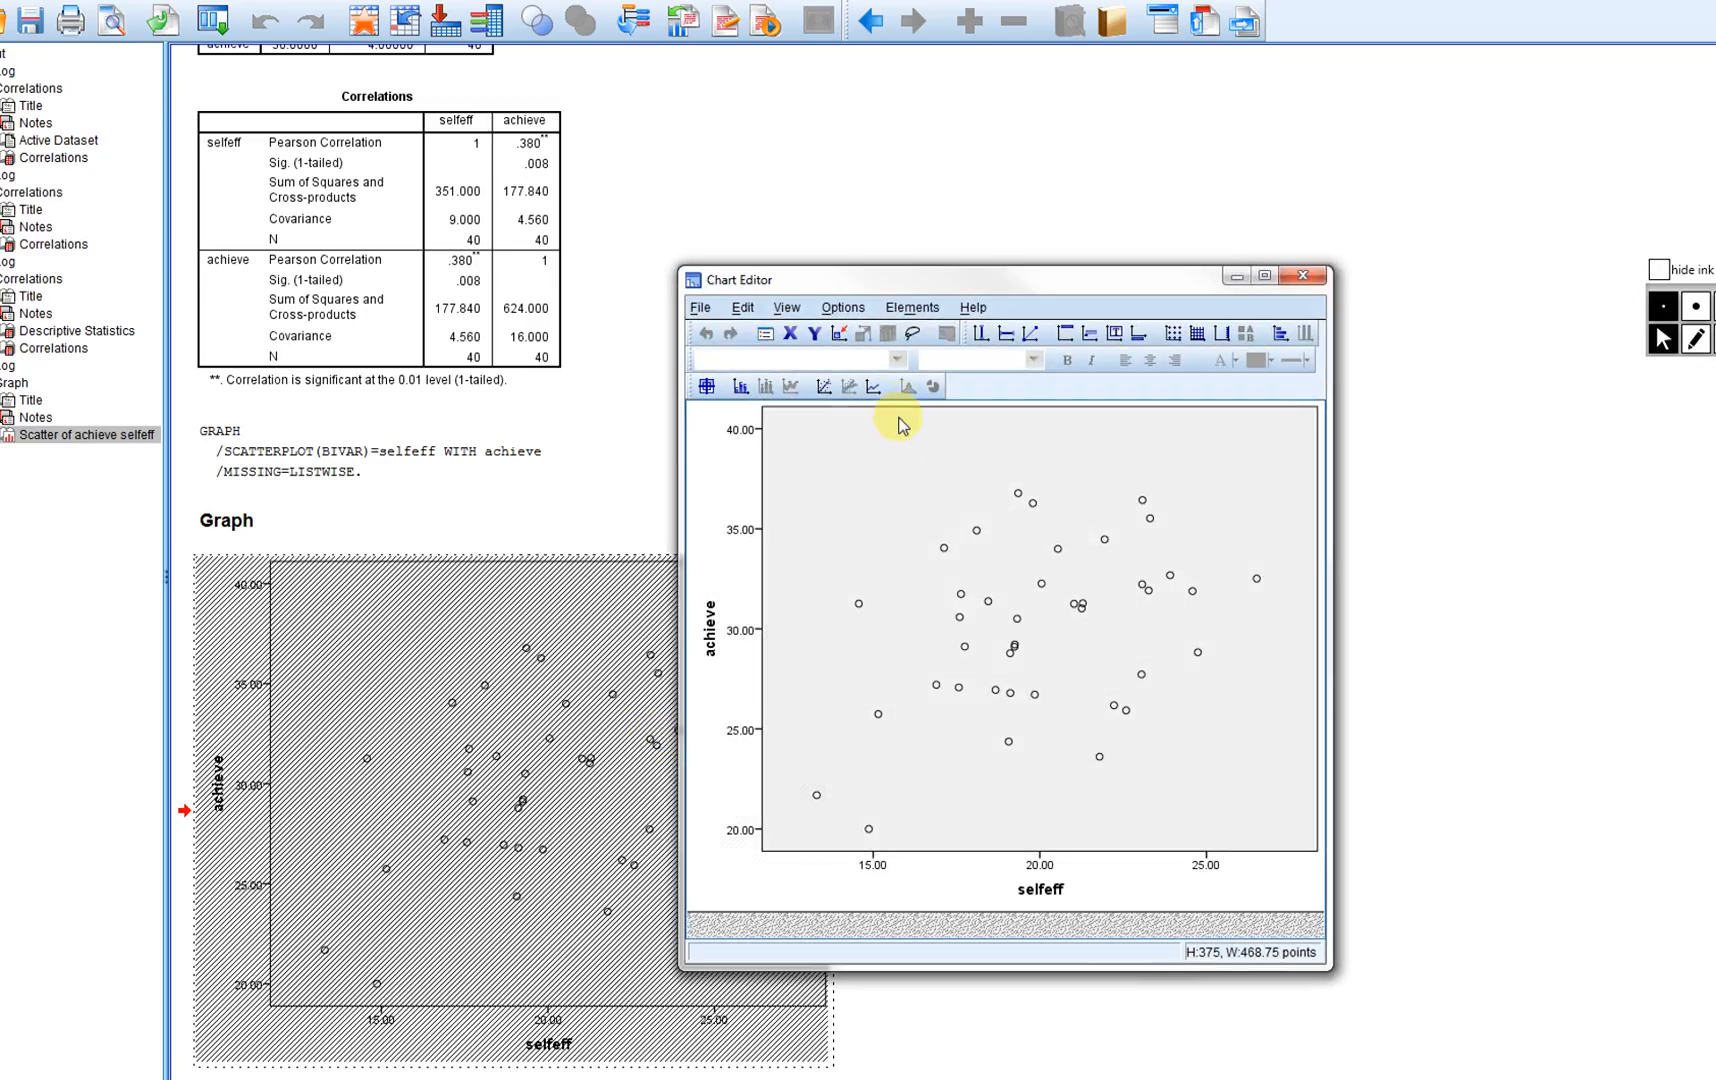
pyautogui.click(824, 390)
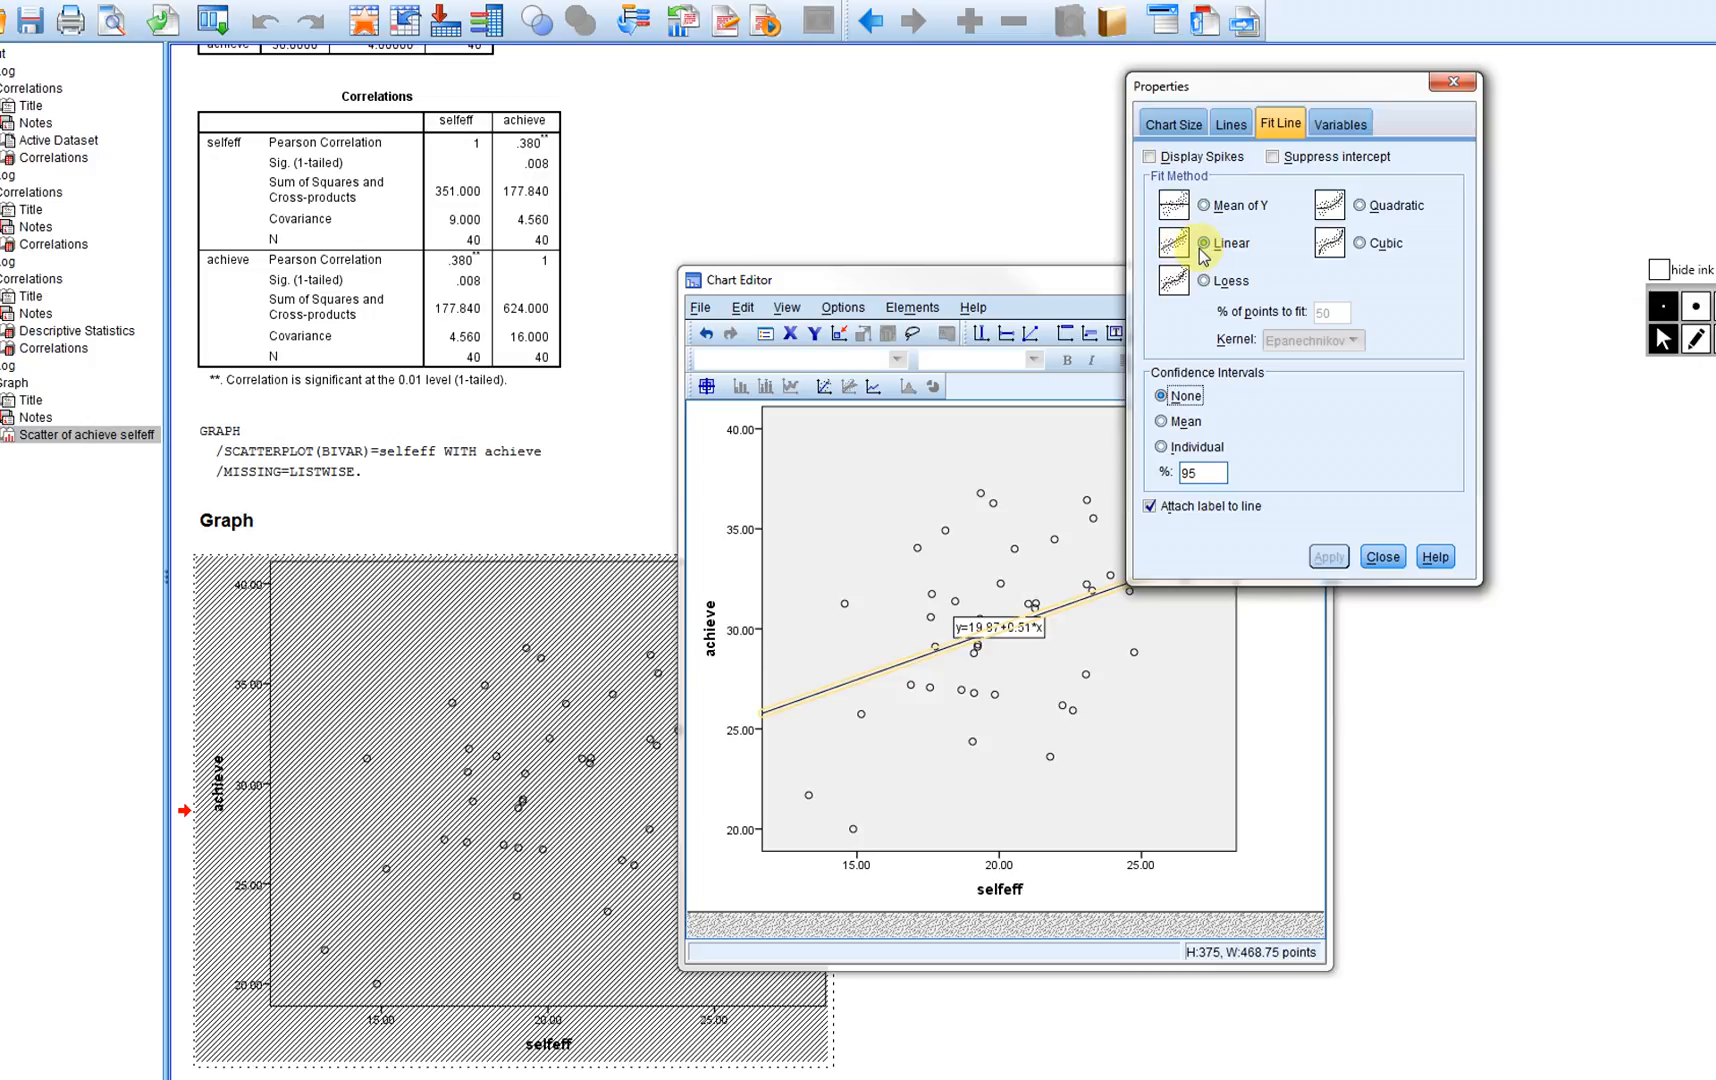
pyautogui.click(1384, 558)
pyautogui.click(1308, 280)
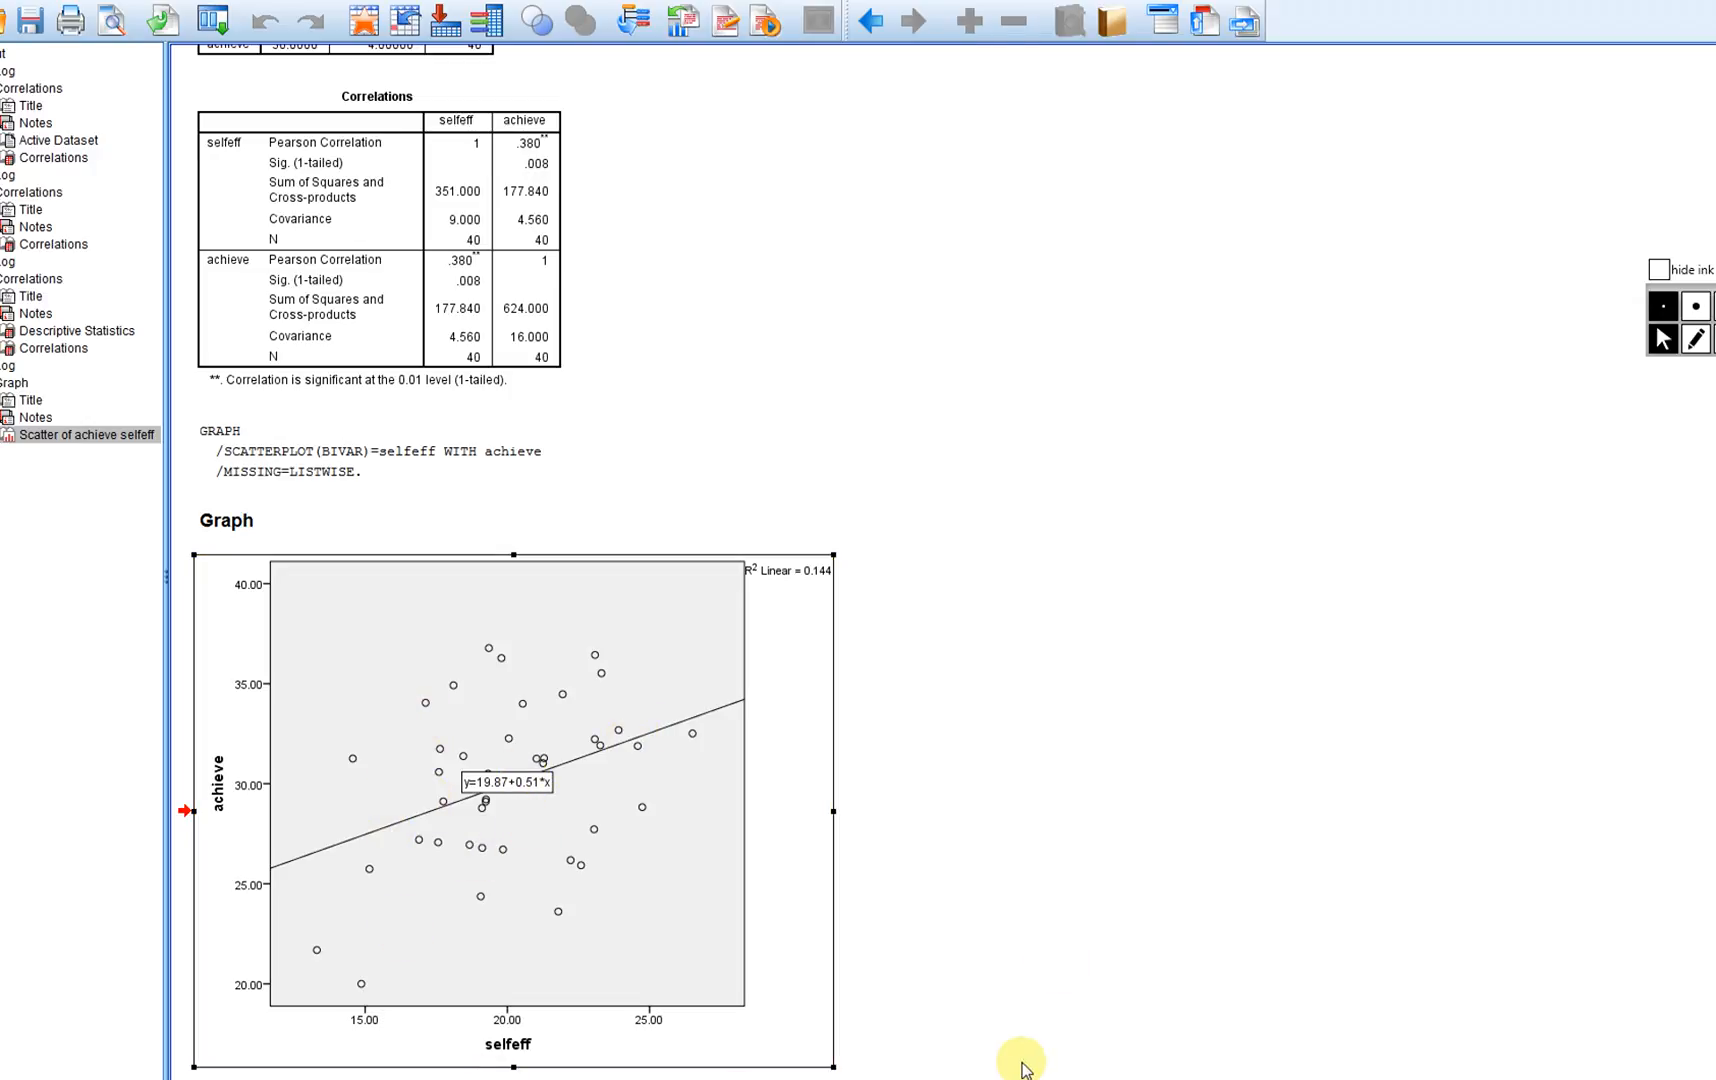
# - Switch to the negative correlation example.sav dataset and look over the anxiety and achieve variables and the first case
pyautogui.click(927, 1076)
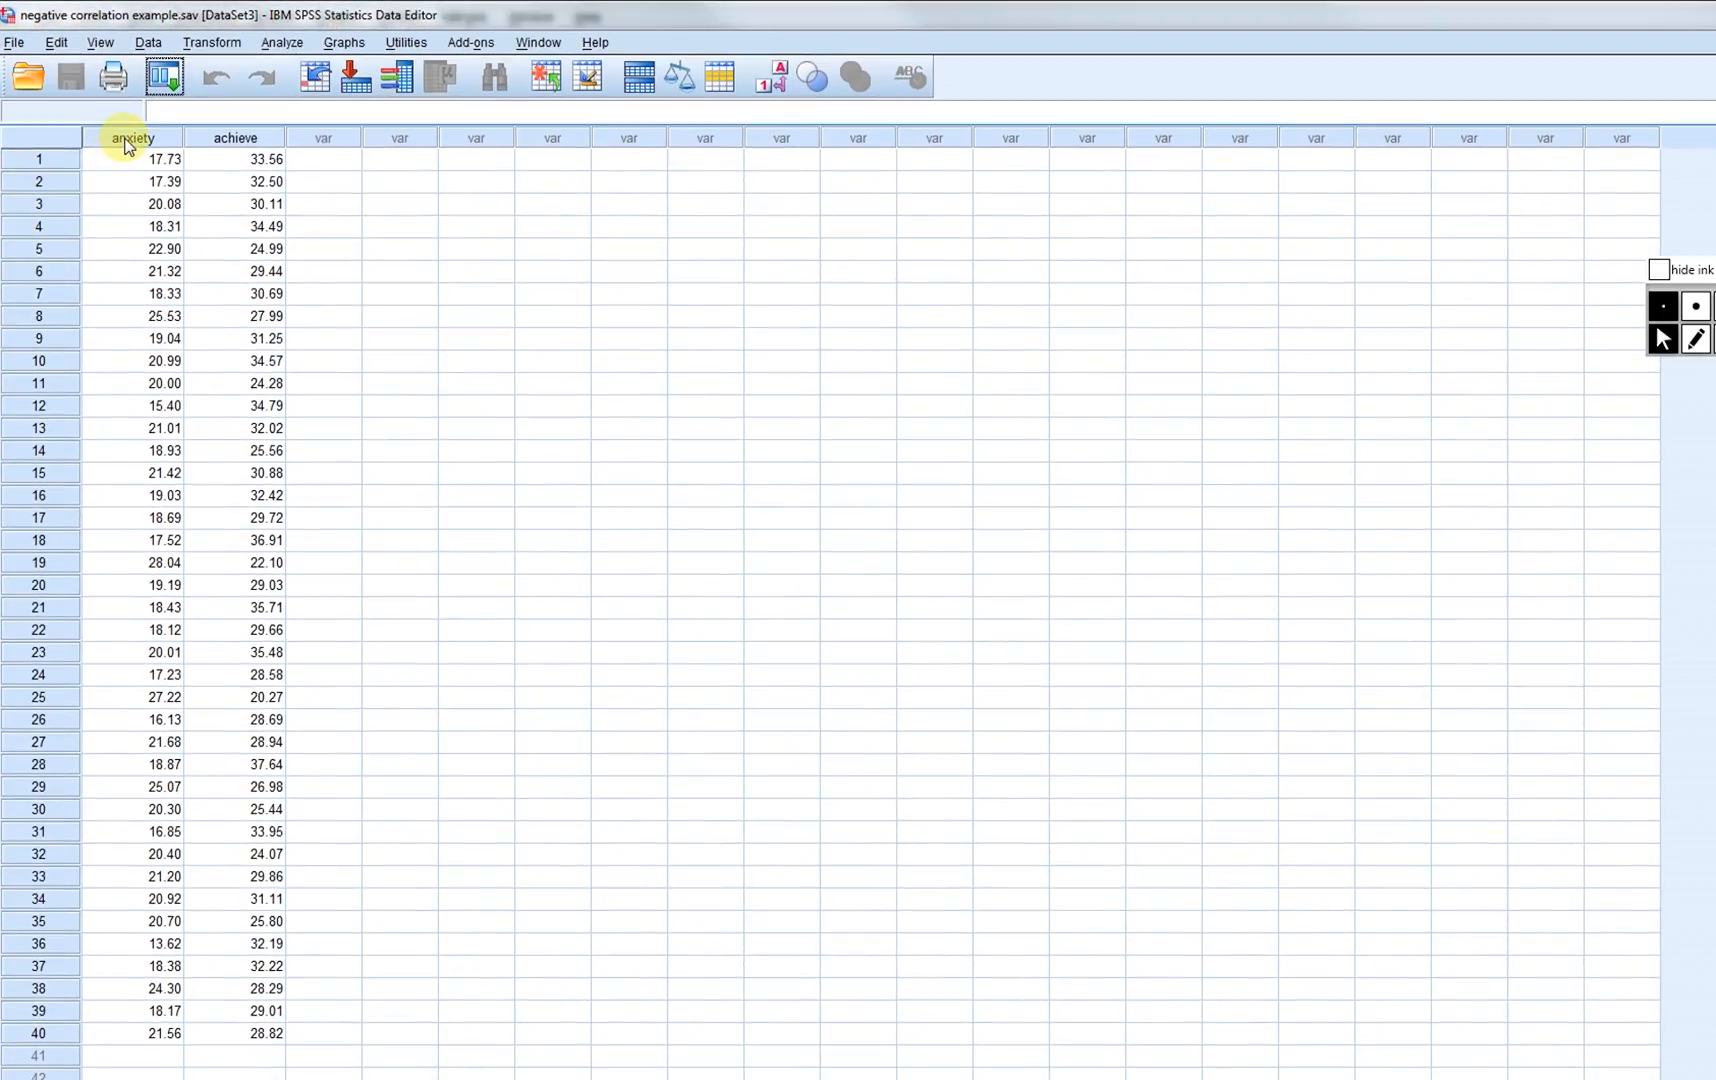
pyautogui.click(240, 139)
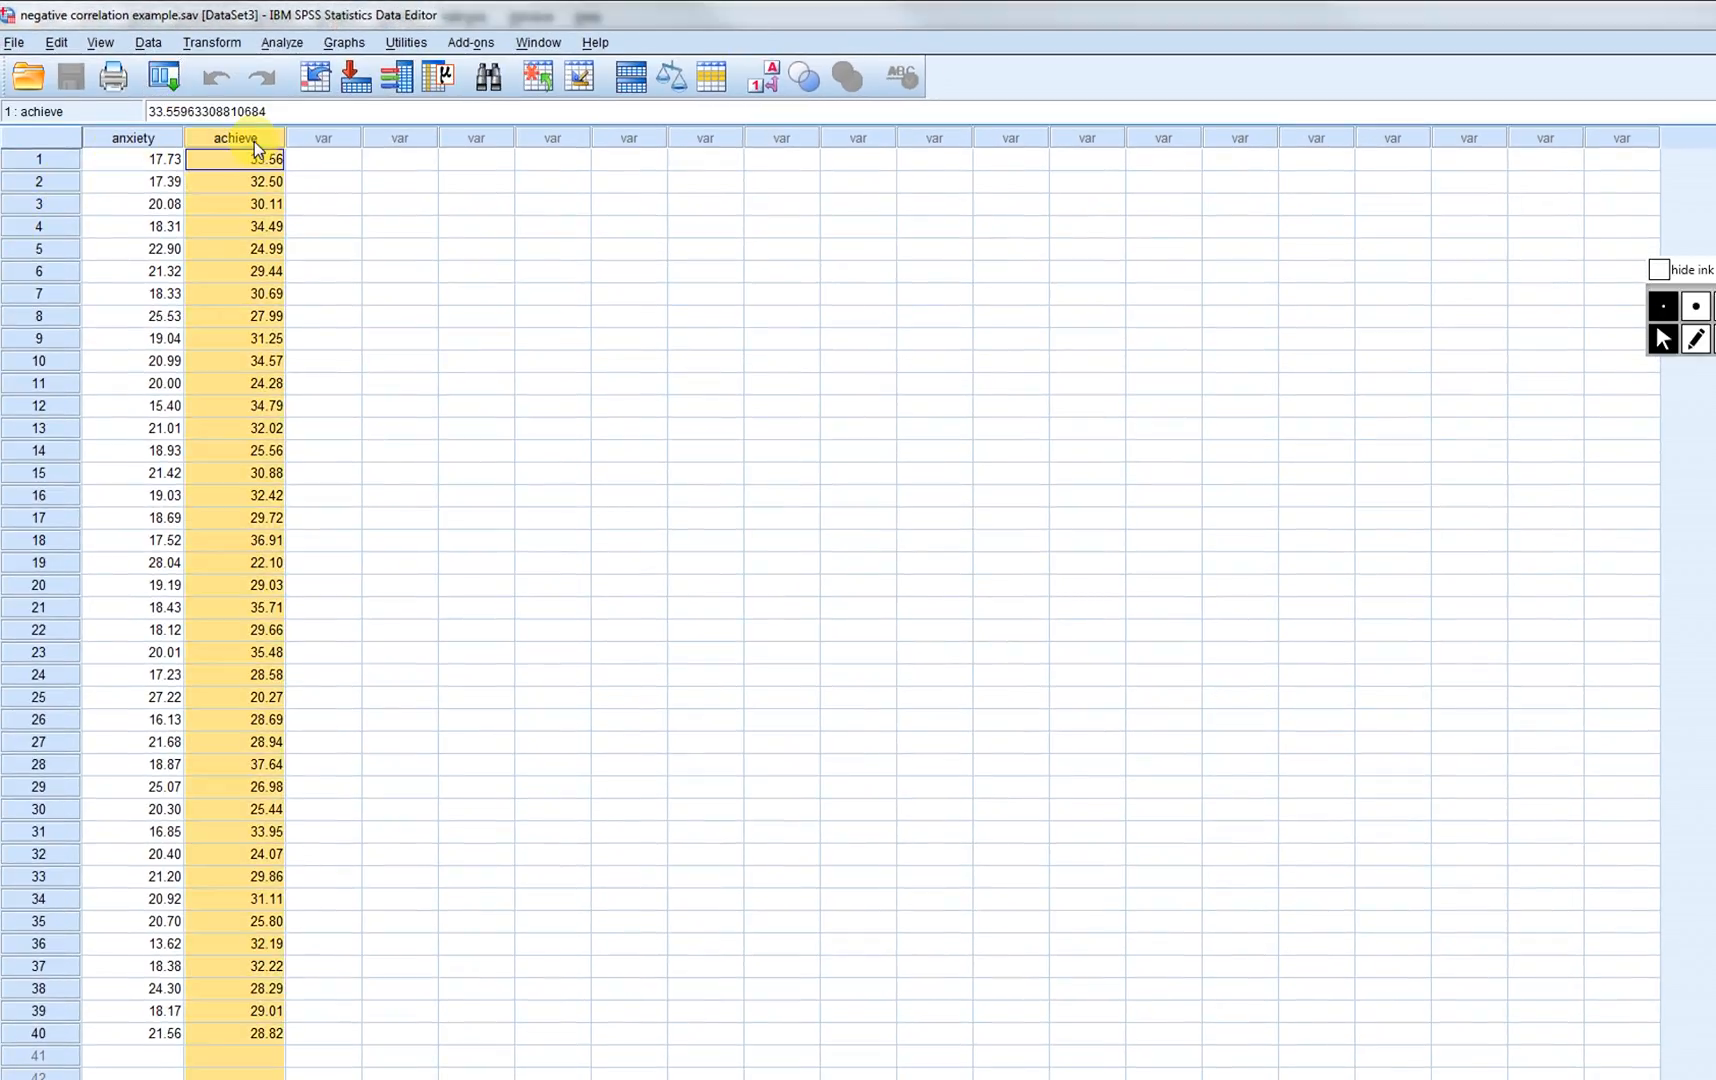
pyautogui.click(120, 166)
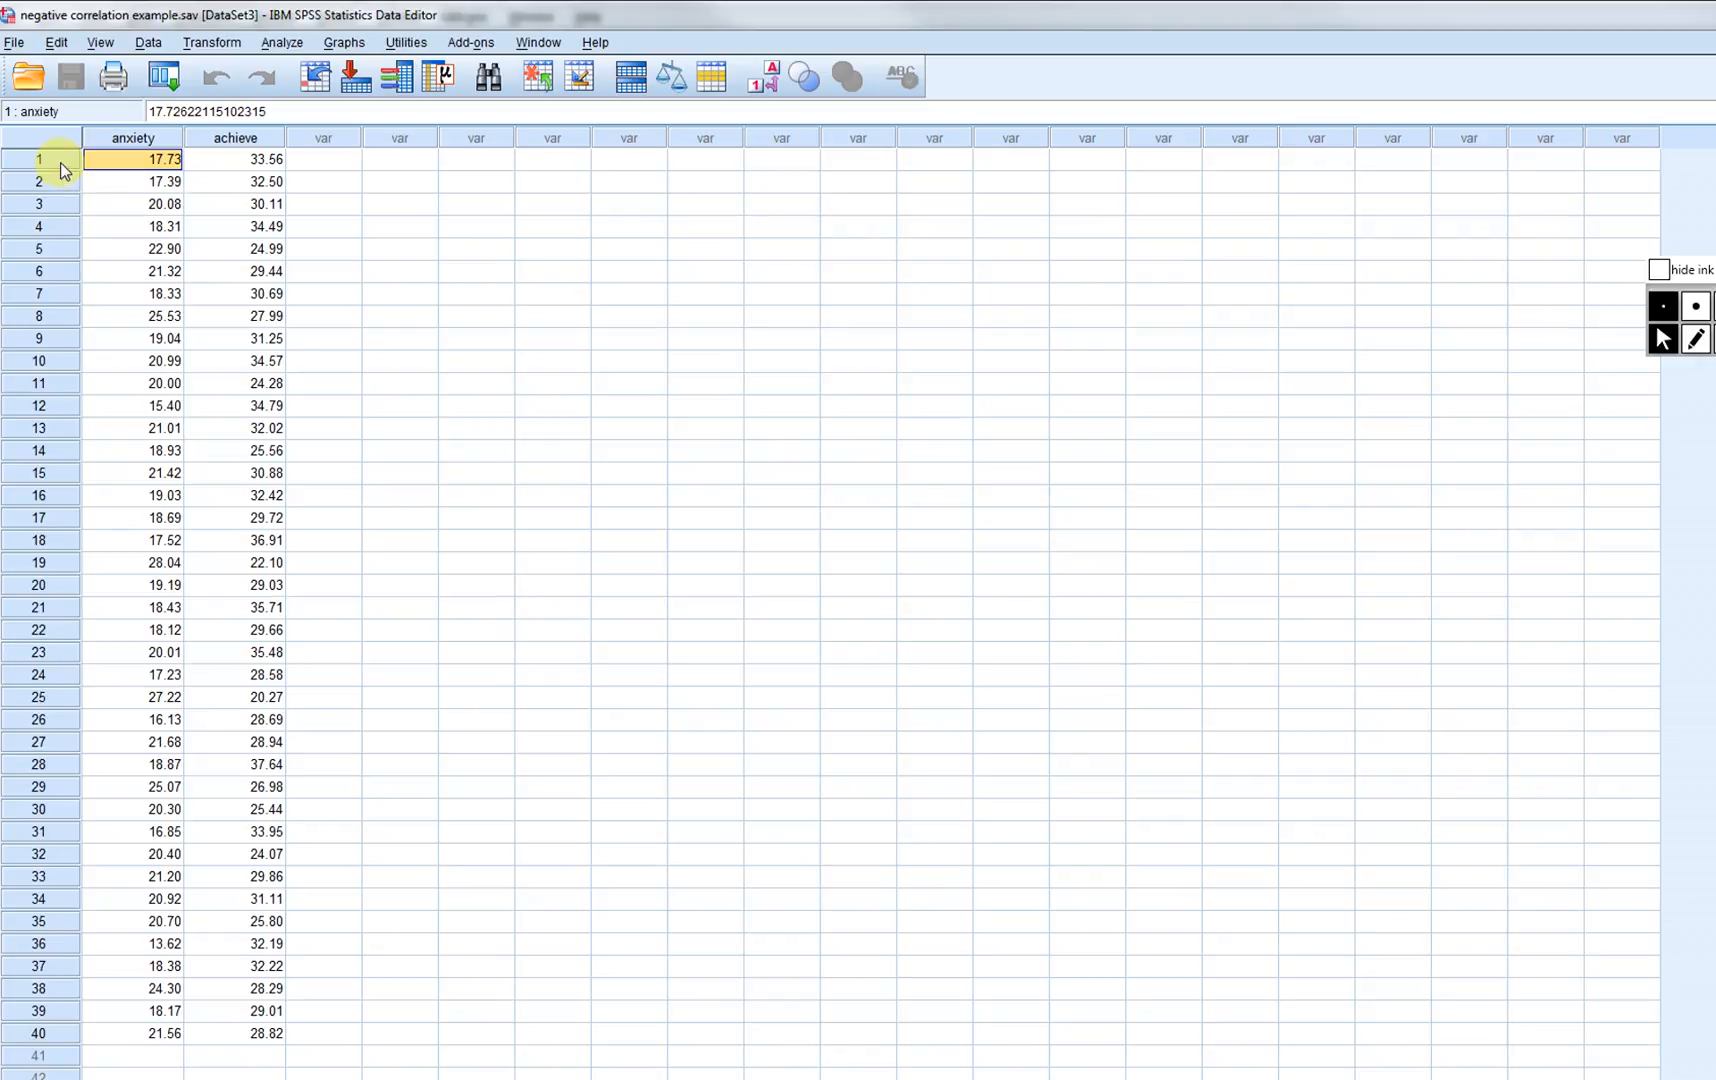
pyautogui.click(60, 162)
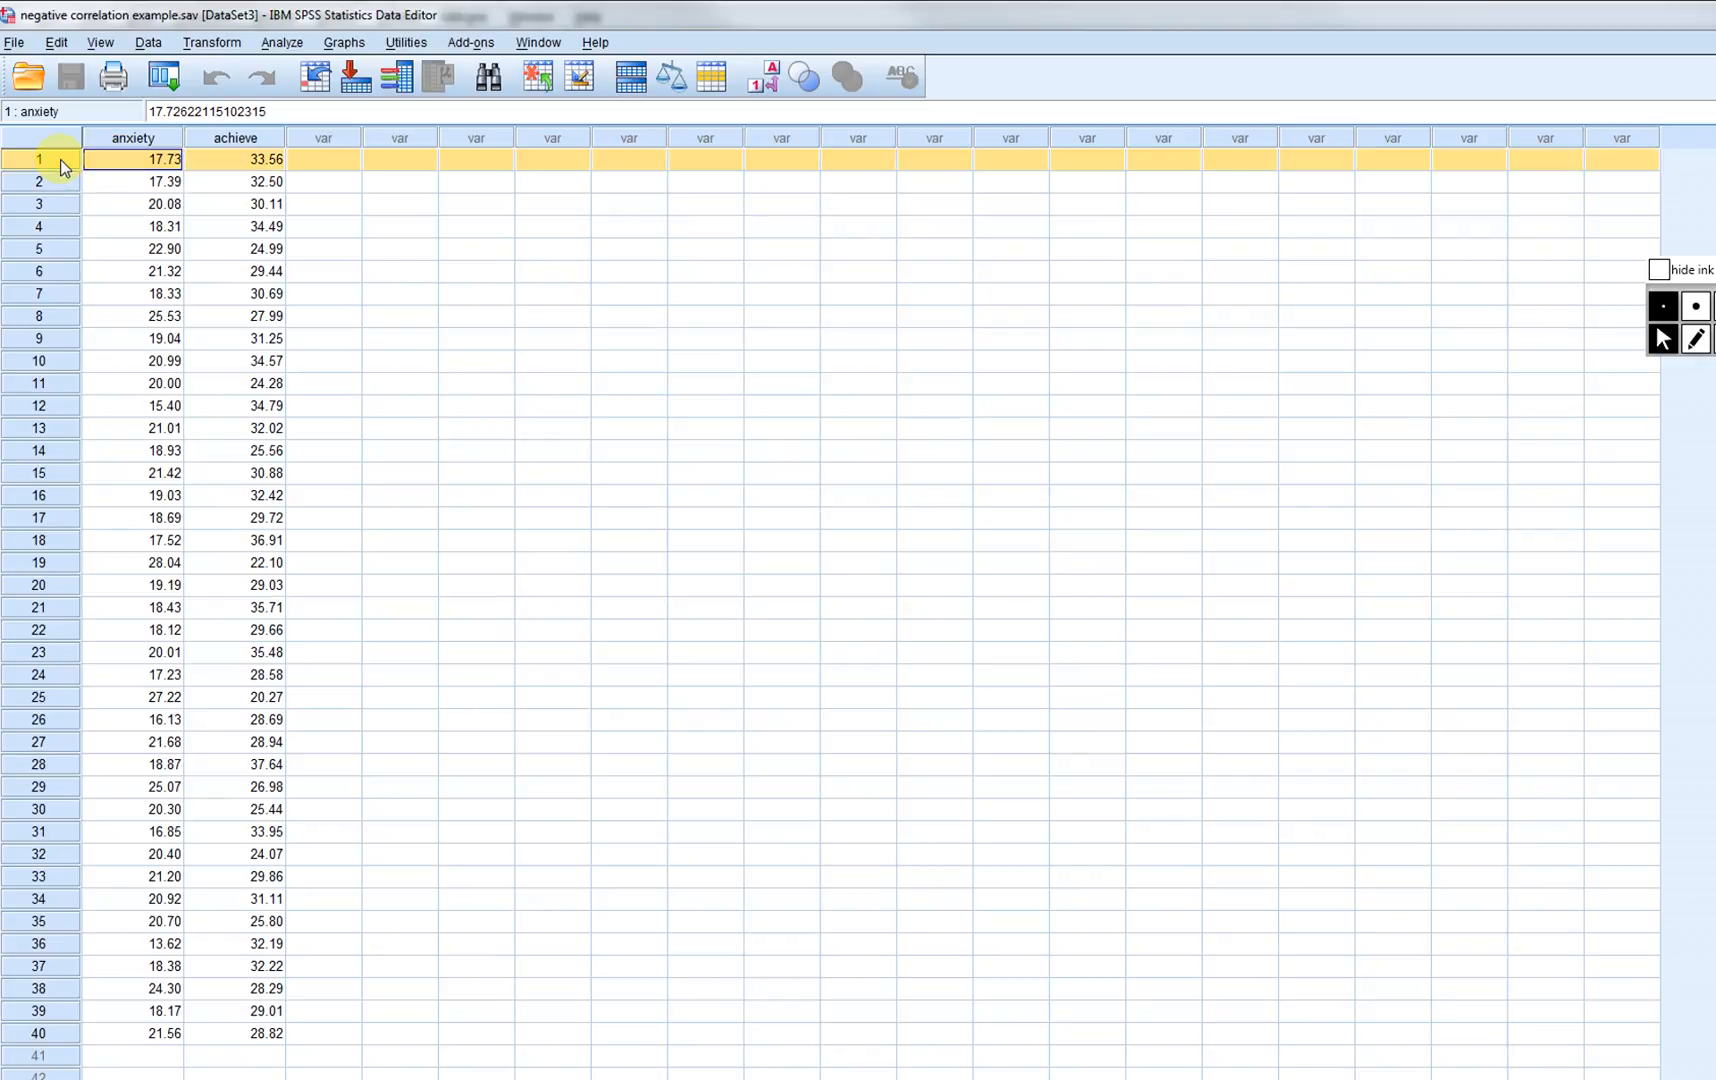
pyautogui.click(249, 160)
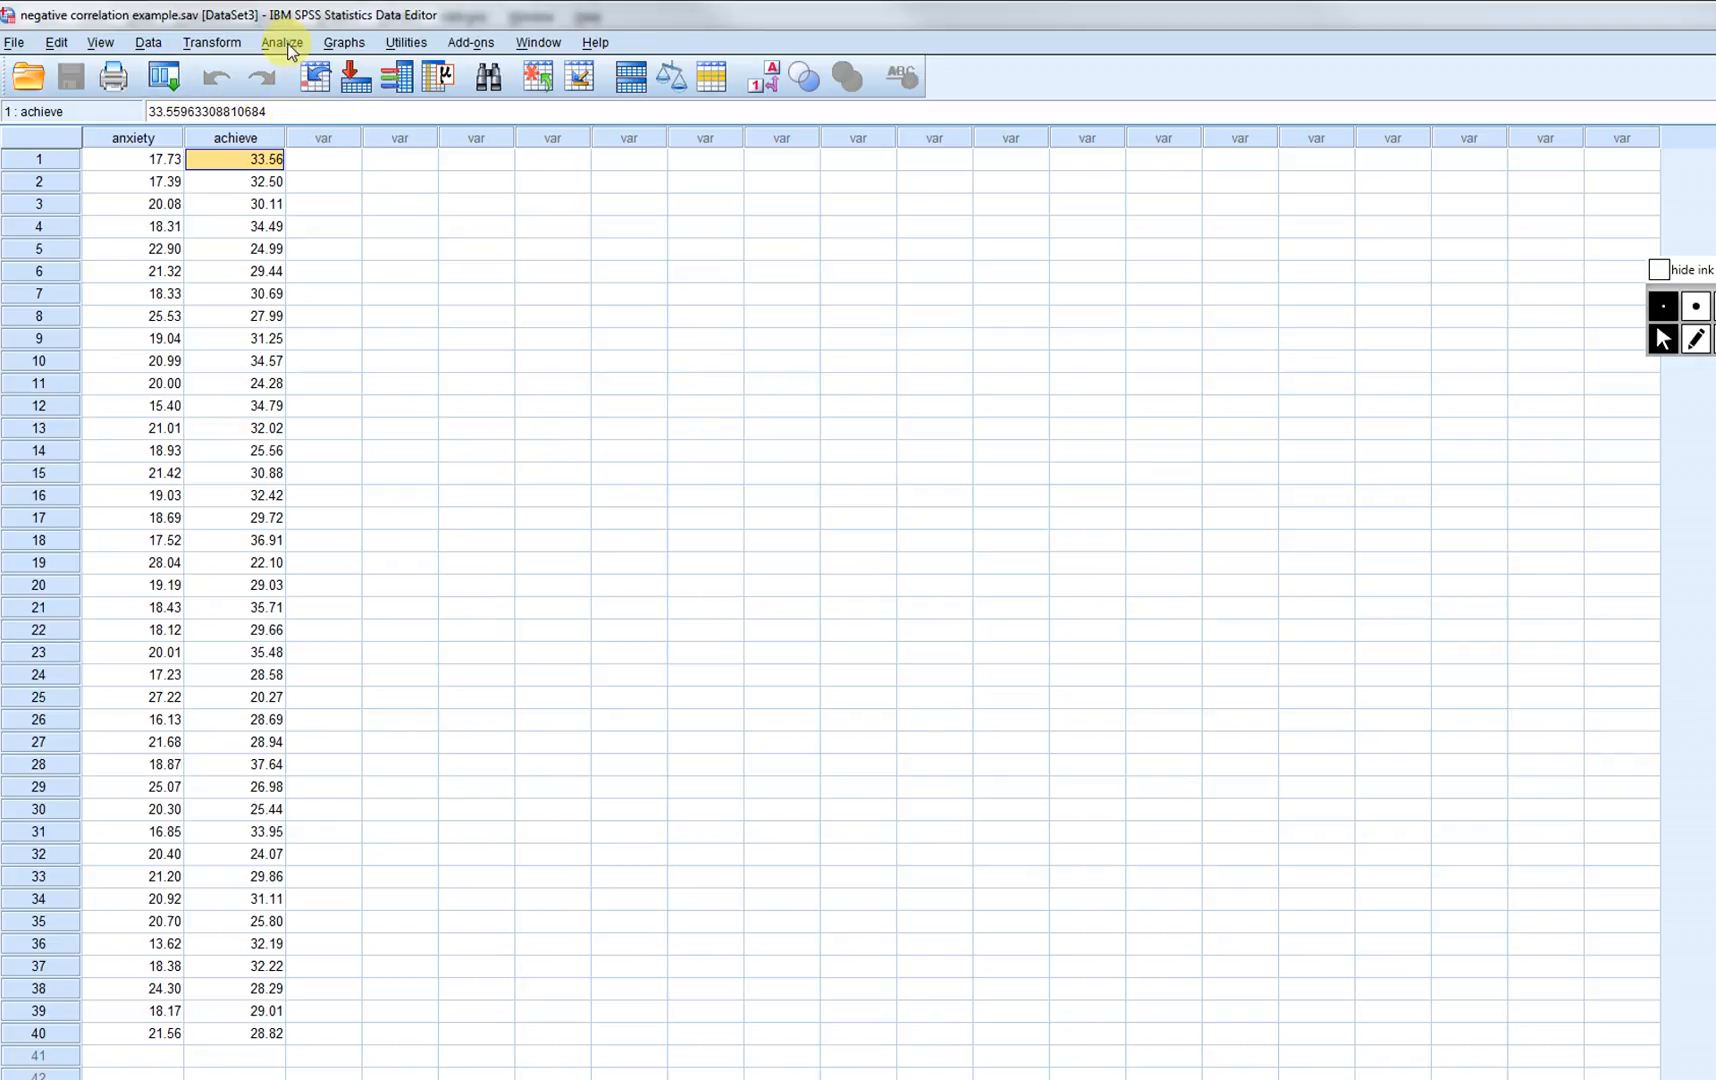
pyautogui.click(398, 228)
# - Open the Bivariate Correlations dialog and add anxiety and achieve as the variables to correlate
pyautogui.click(279, 43)
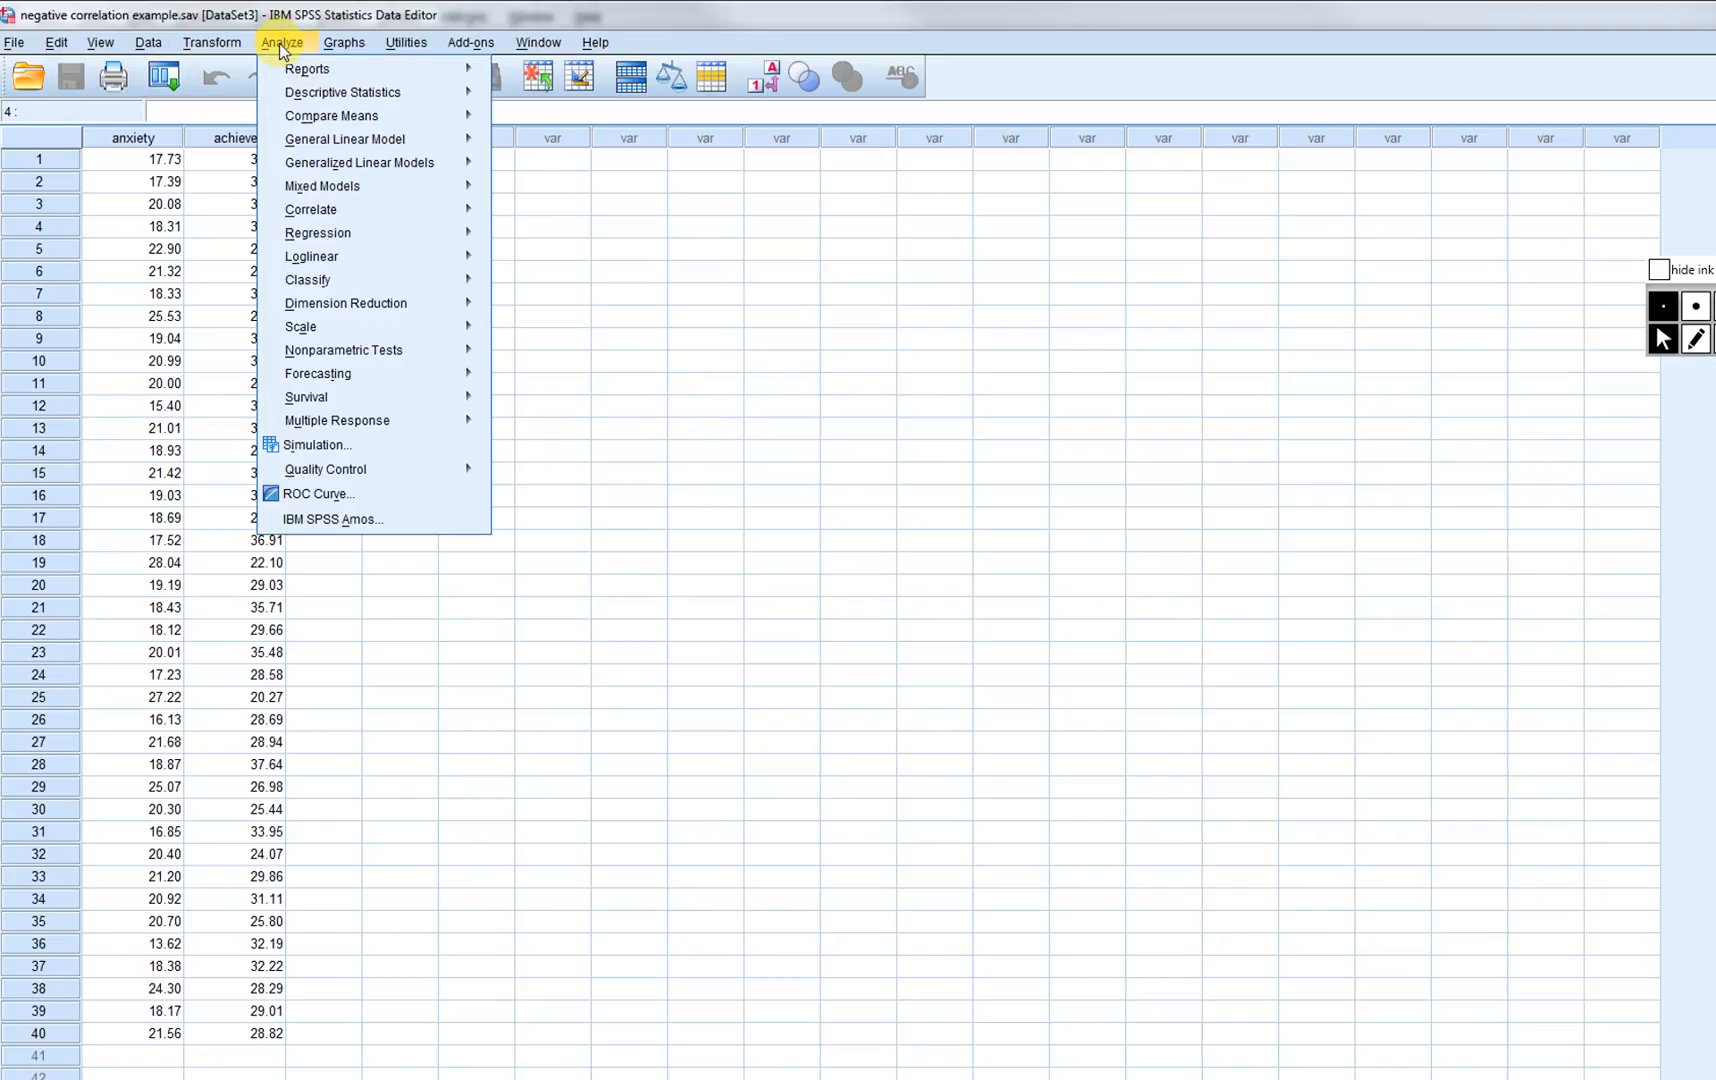
pyautogui.moveTo(414, 212)
pyautogui.click(531, 215)
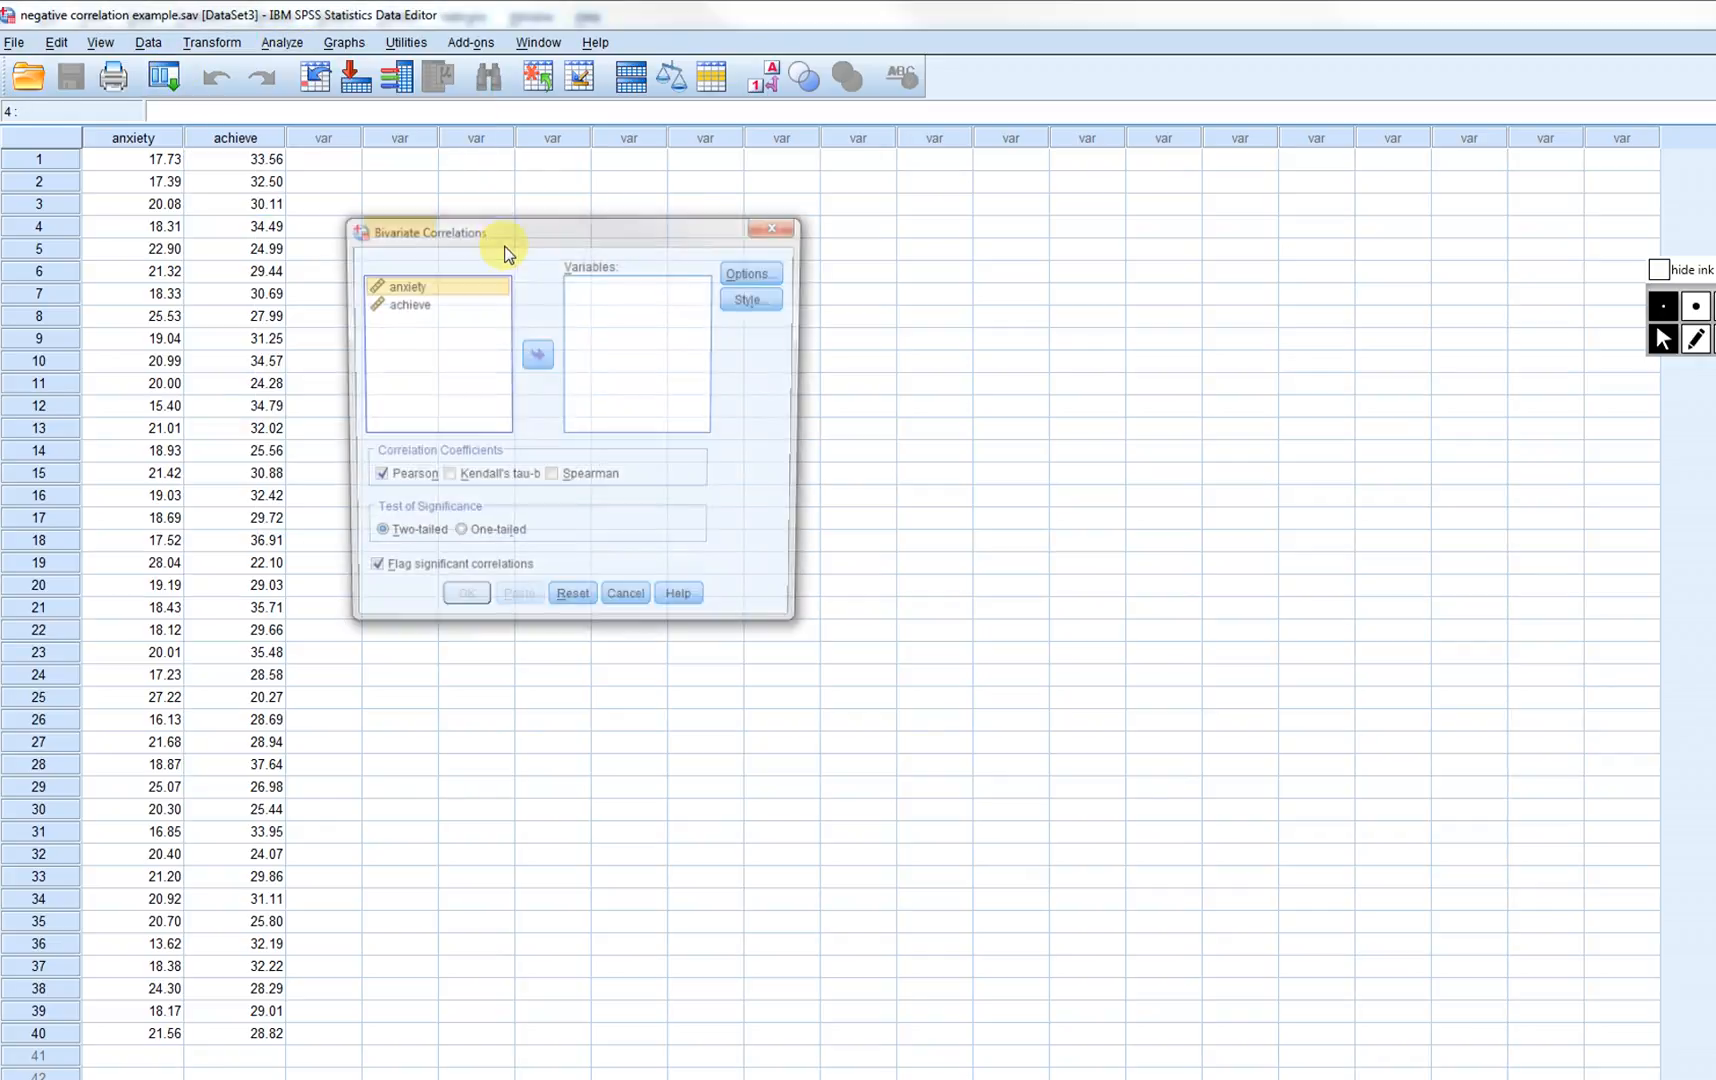
pyautogui.click(536, 355)
pyautogui.click(400, 287)
pyautogui.click(533, 362)
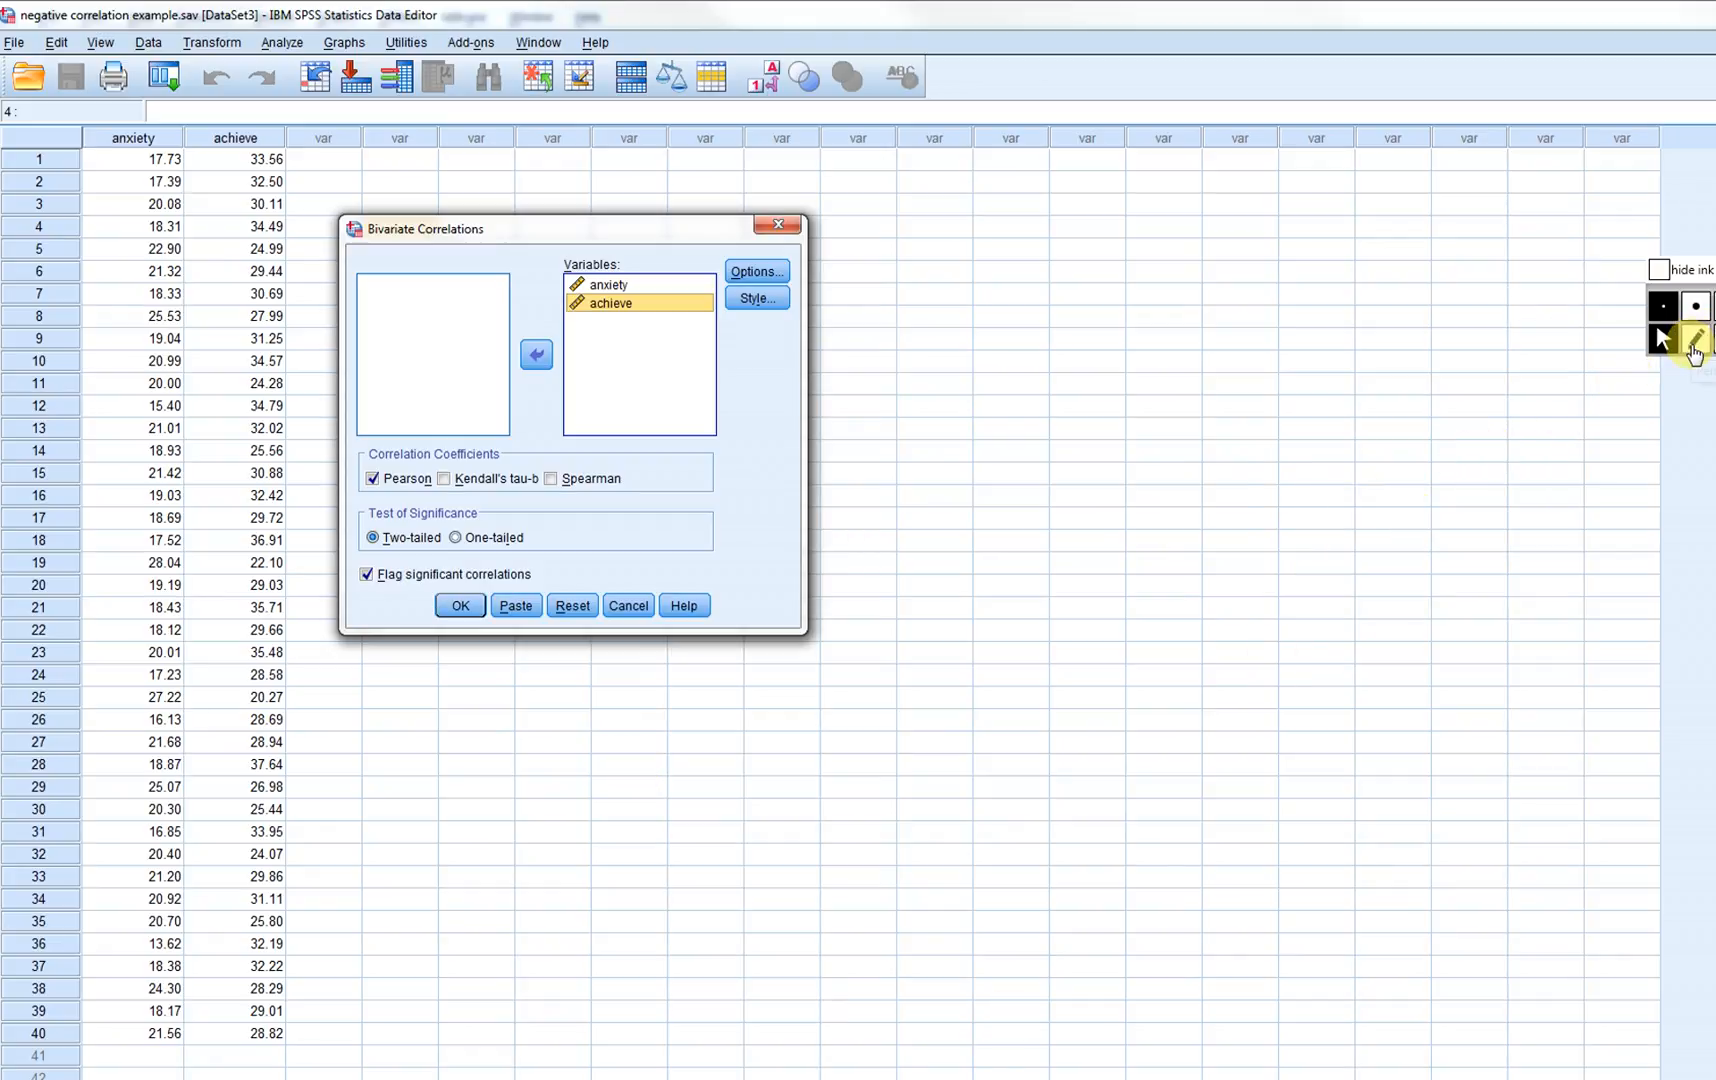
# - Draw a red bell curve beside the dialog with cutoffs in both tails, a centre line labelled H0, and r_xy arrows to tails marked "Reject null"
pyautogui.click(1700, 343)
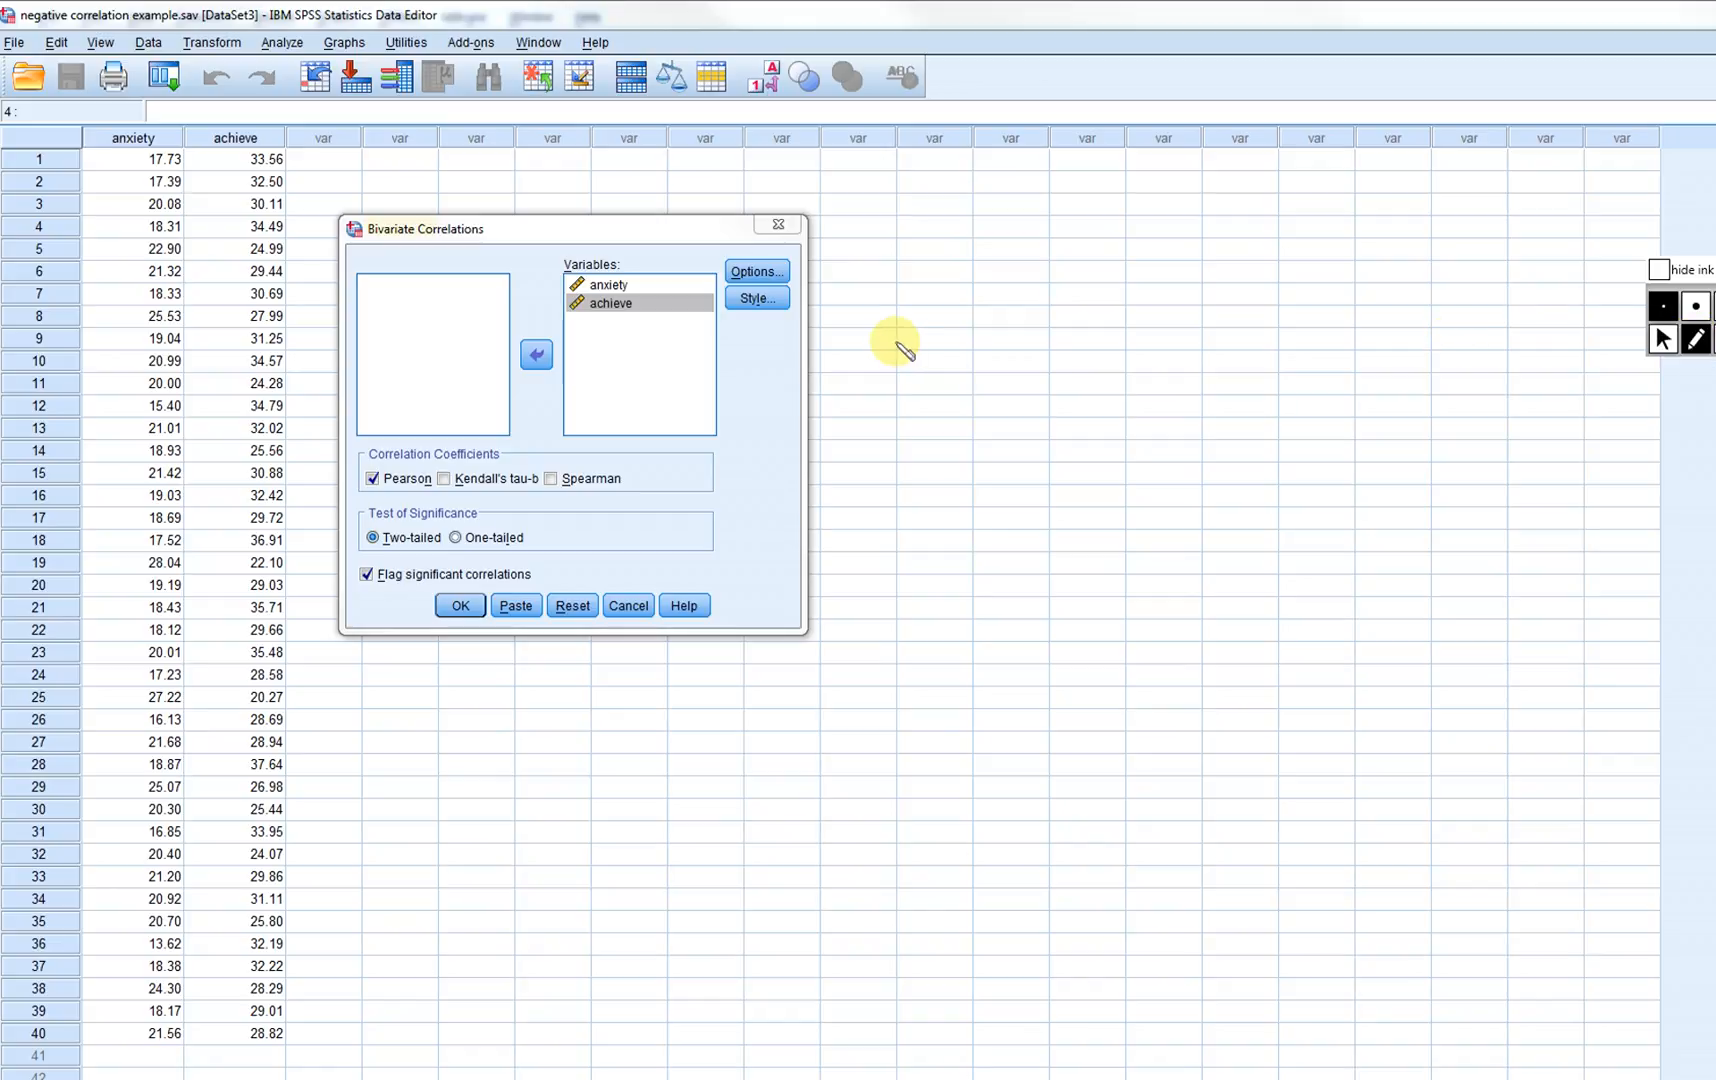
pyautogui.moveTo(970, 328); pyautogui.dragTo(1262, 325)
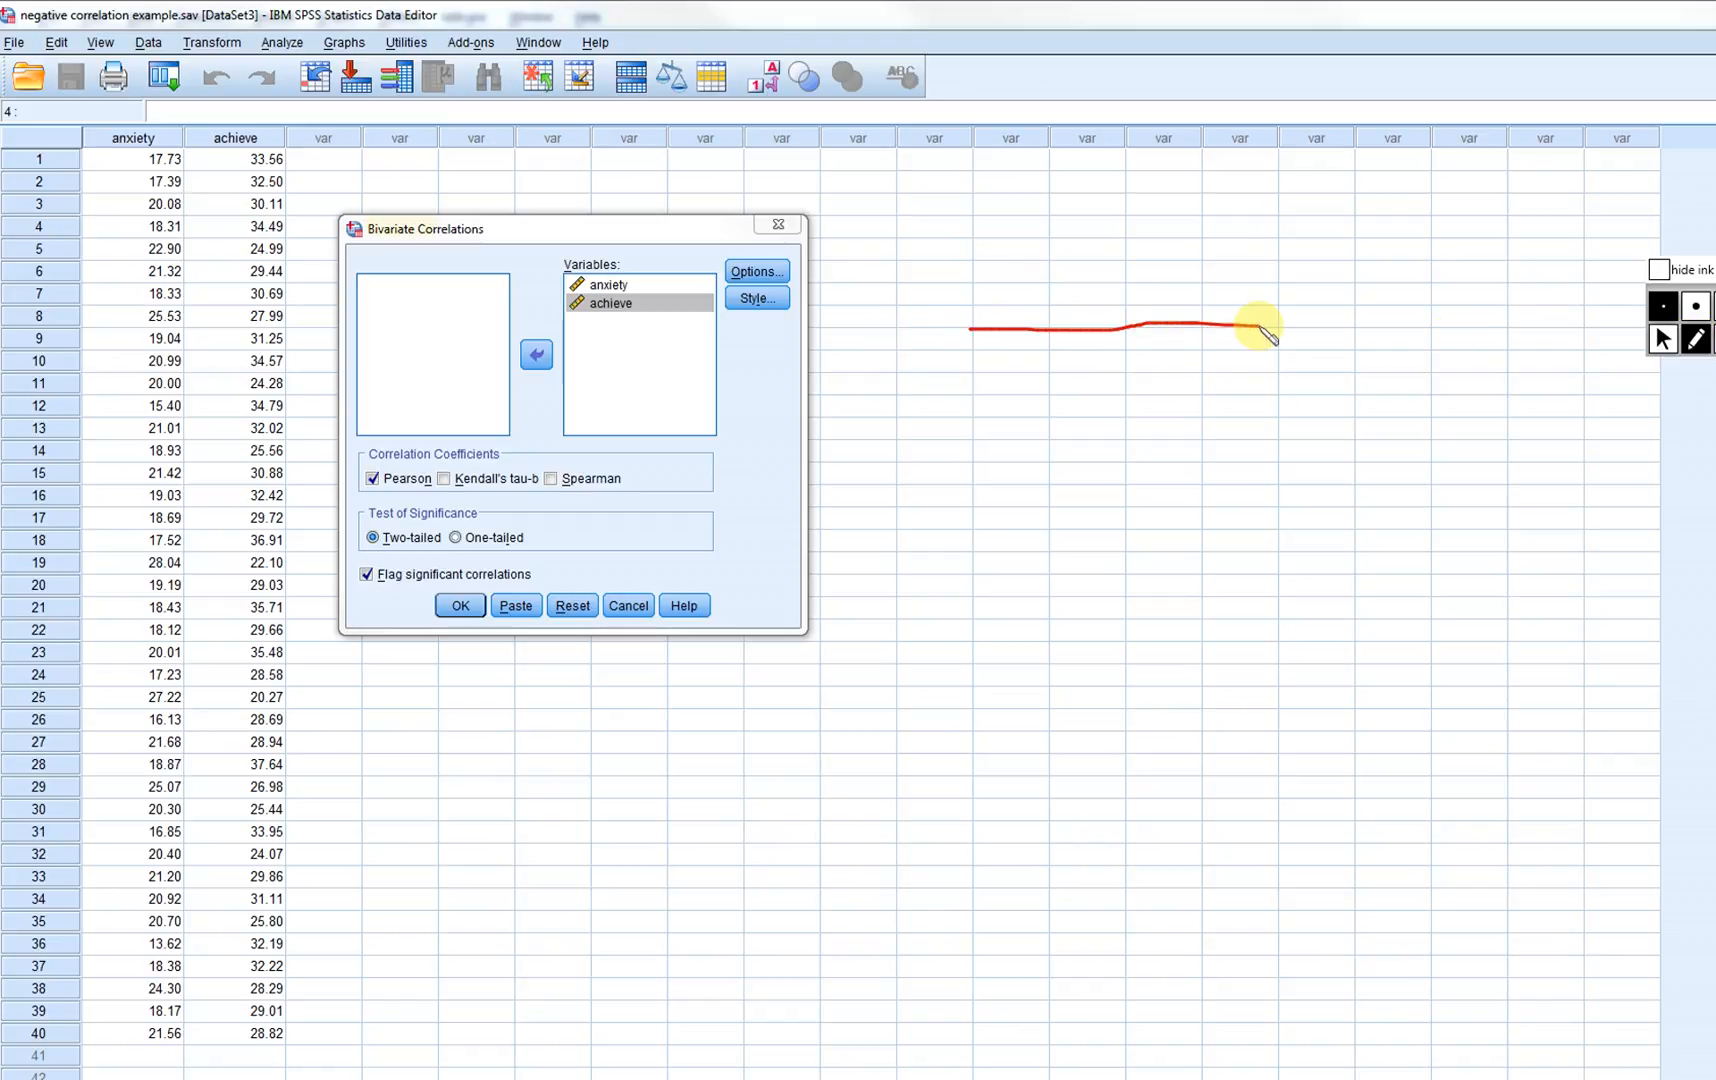
pyautogui.moveTo(970, 321)
pyautogui.mouseDown()
pyautogui.moveTo(1084, 228)
pyautogui.moveTo(1243, 313)
pyautogui.moveTo(1198, 340)
pyautogui.mouseUp()
pyautogui.moveTo(1022, 281); pyautogui.dragTo(1033, 342)
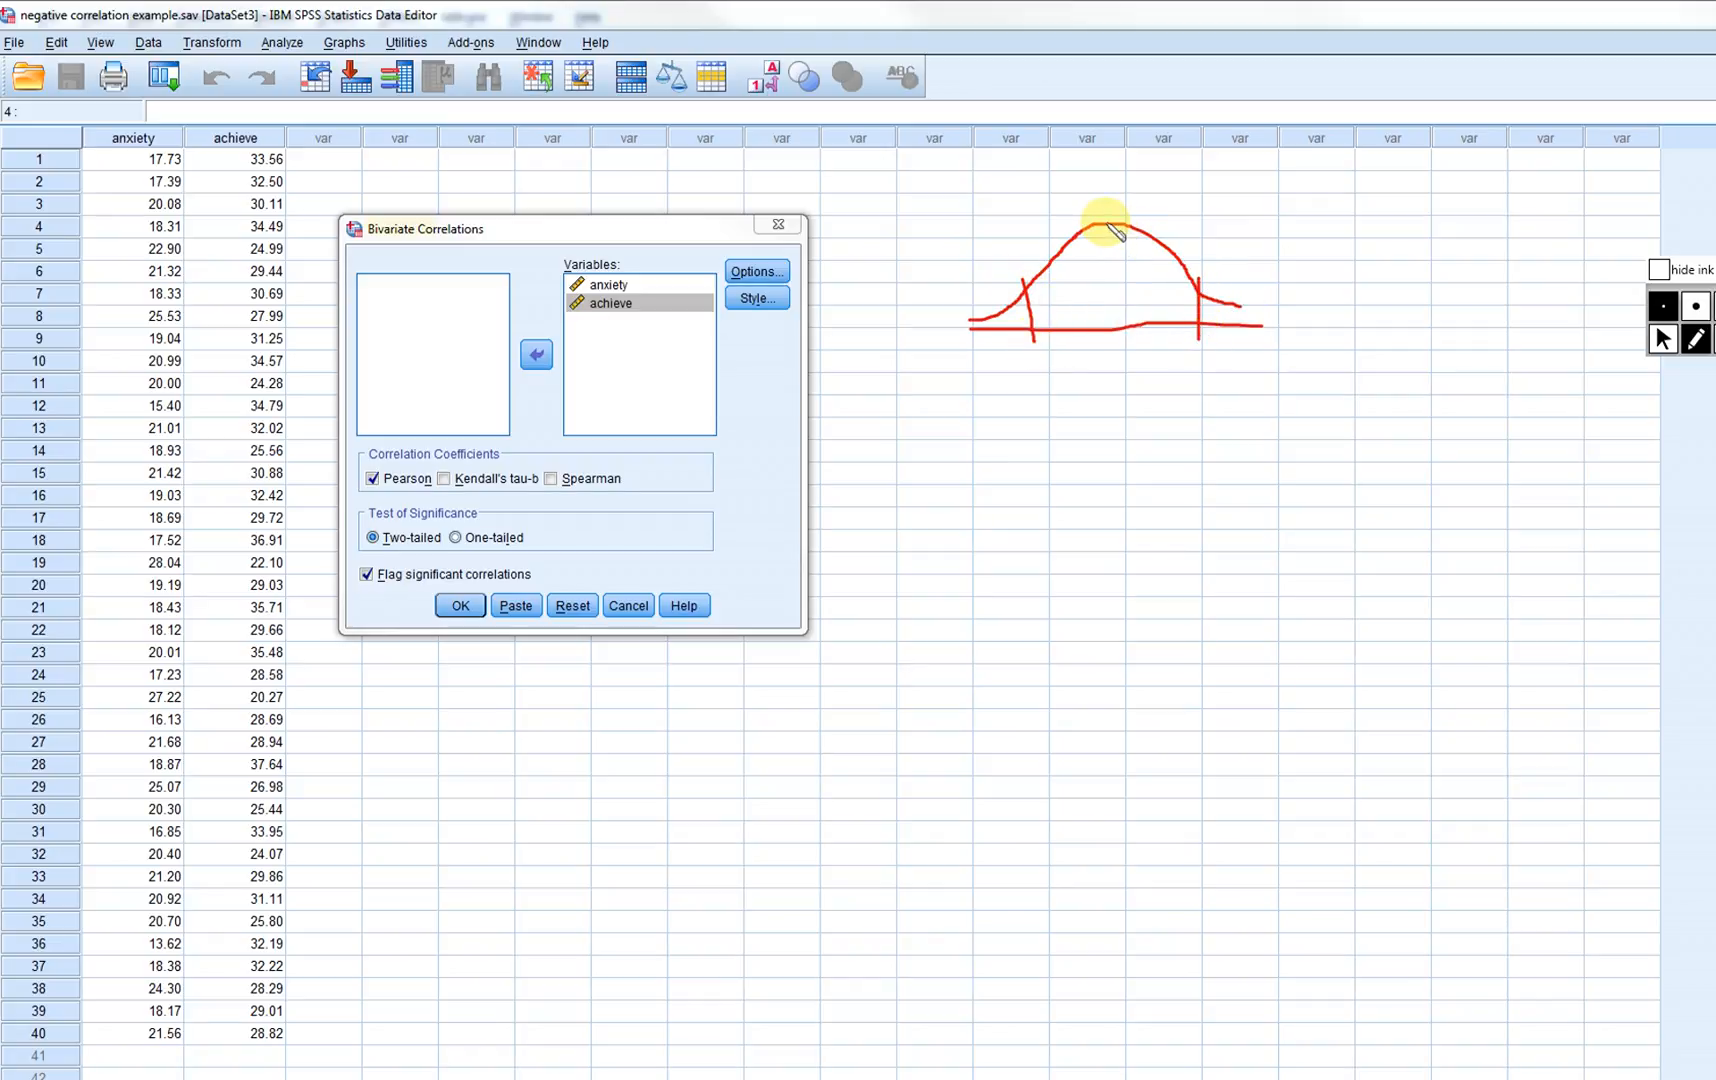
pyautogui.moveTo(1110, 224)
pyautogui.mouseDown()
pyautogui.moveTo(1107, 358)
pyautogui.moveTo(1134, 349)
pyautogui.mouseUp()
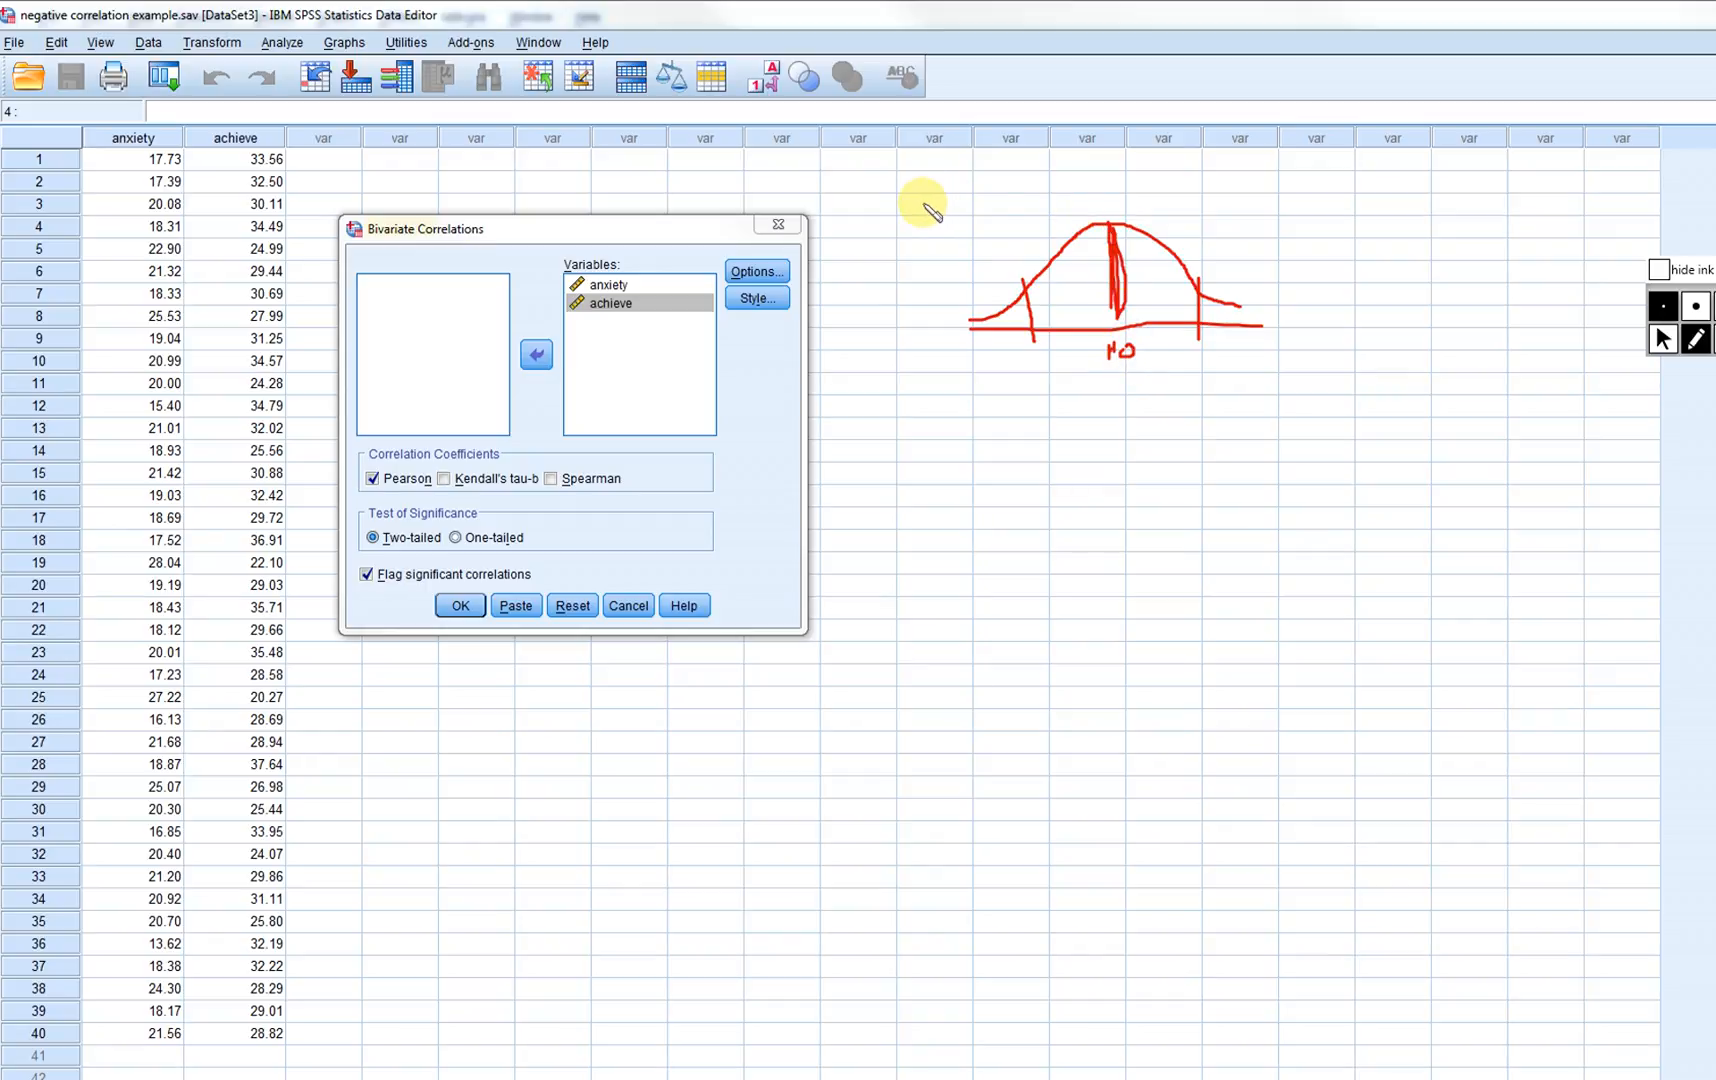
pyautogui.moveTo(922, 214)
pyautogui.mouseDown()
pyautogui.moveTo(937, 194)
pyautogui.moveTo(988, 288)
pyautogui.moveTo(965, 268)
pyautogui.moveTo(1128, 172)
pyautogui.moveTo(1214, 278)
pyautogui.moveTo(1266, 242)
pyautogui.moveTo(1306, 257)
pyautogui.moveTo(1308, 230)
pyautogui.moveTo(1312, 278)
pyautogui.moveTo(1314, 245)
pyautogui.moveTo(1348, 220)
pyautogui.moveTo(1364, 238)
pyautogui.moveTo(1361, 222)
pyautogui.moveTo(1303, 278)
pyautogui.moveTo(1333, 268)
pyautogui.mouseUp()
pyautogui.moveTo(1339, 250); pyautogui.dragTo(1340, 266)
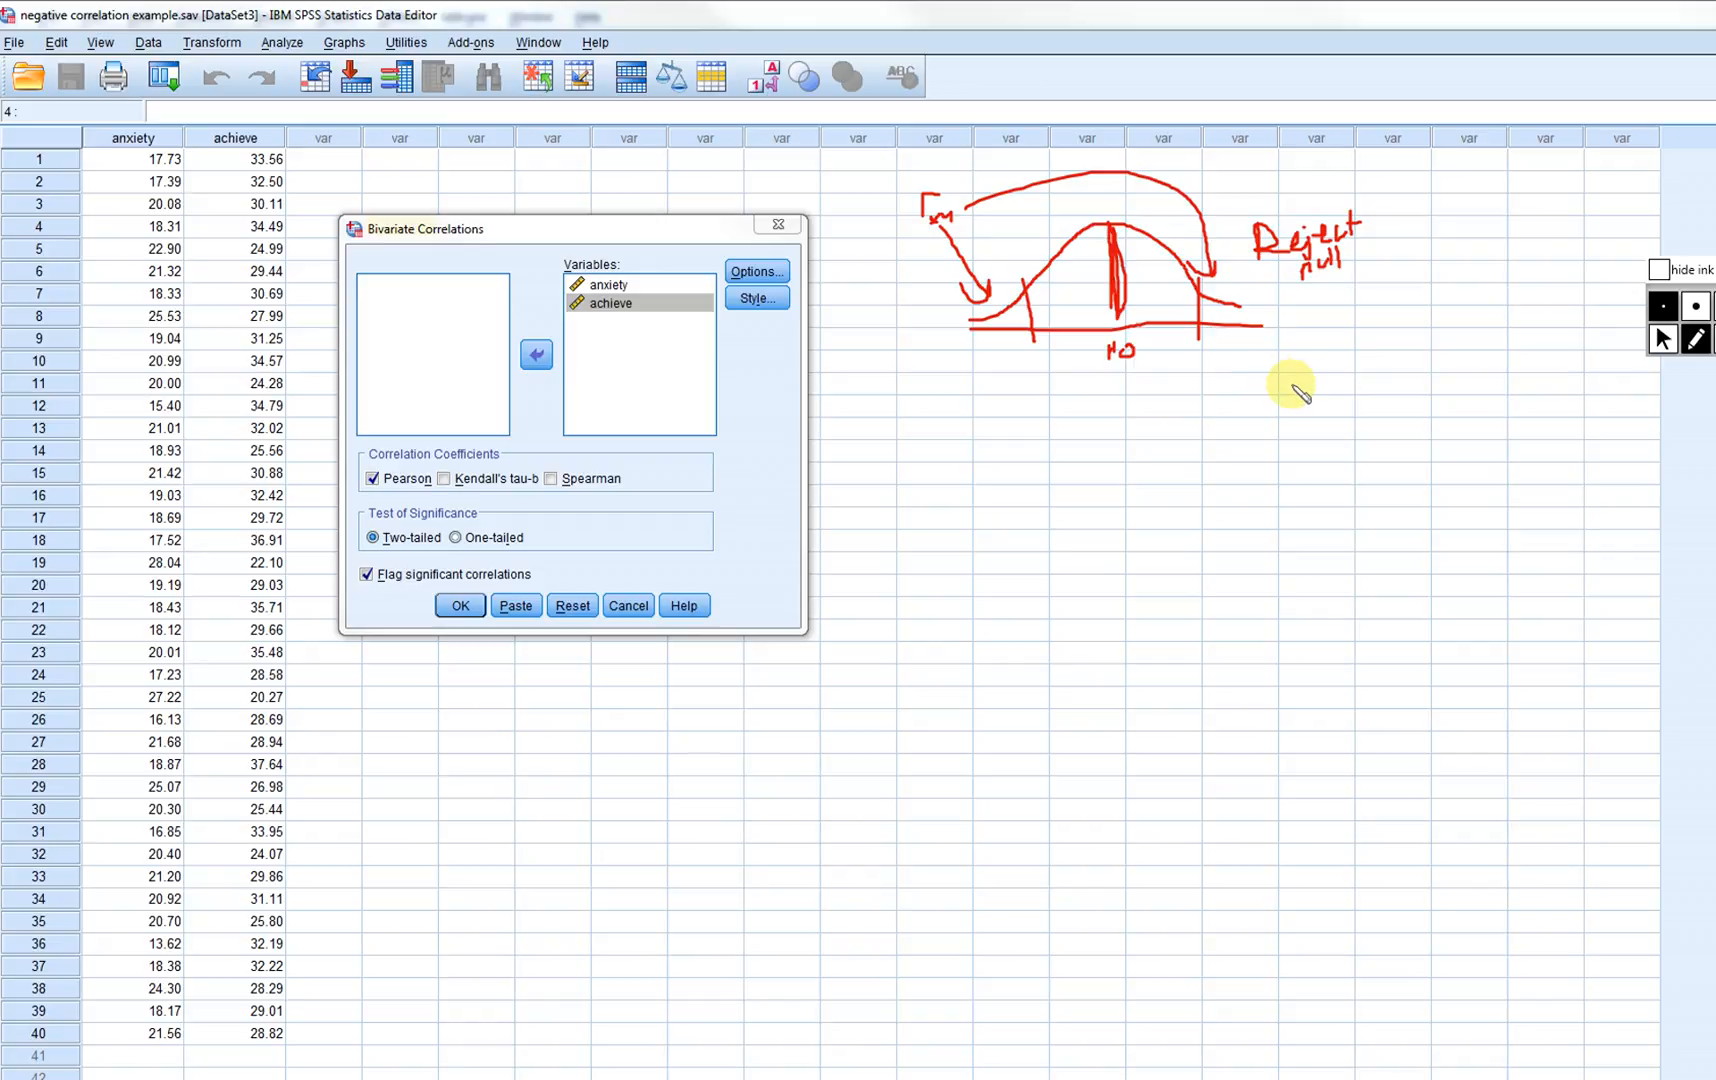
# - Write the two-tailed alternative hypothesis H1: ρxy ≠ 0 below the curve and scribble over the curve's central region
pyautogui.moveTo(1292, 384)
pyautogui.mouseDown()
pyautogui.moveTo(1305, 408)
pyautogui.moveTo(1350, 364)
pyautogui.moveTo(1372, 410)
pyautogui.moveTo(1428, 368)
pyautogui.mouseUp()
pyautogui.click(1327, 377)
pyautogui.click(1327, 388)
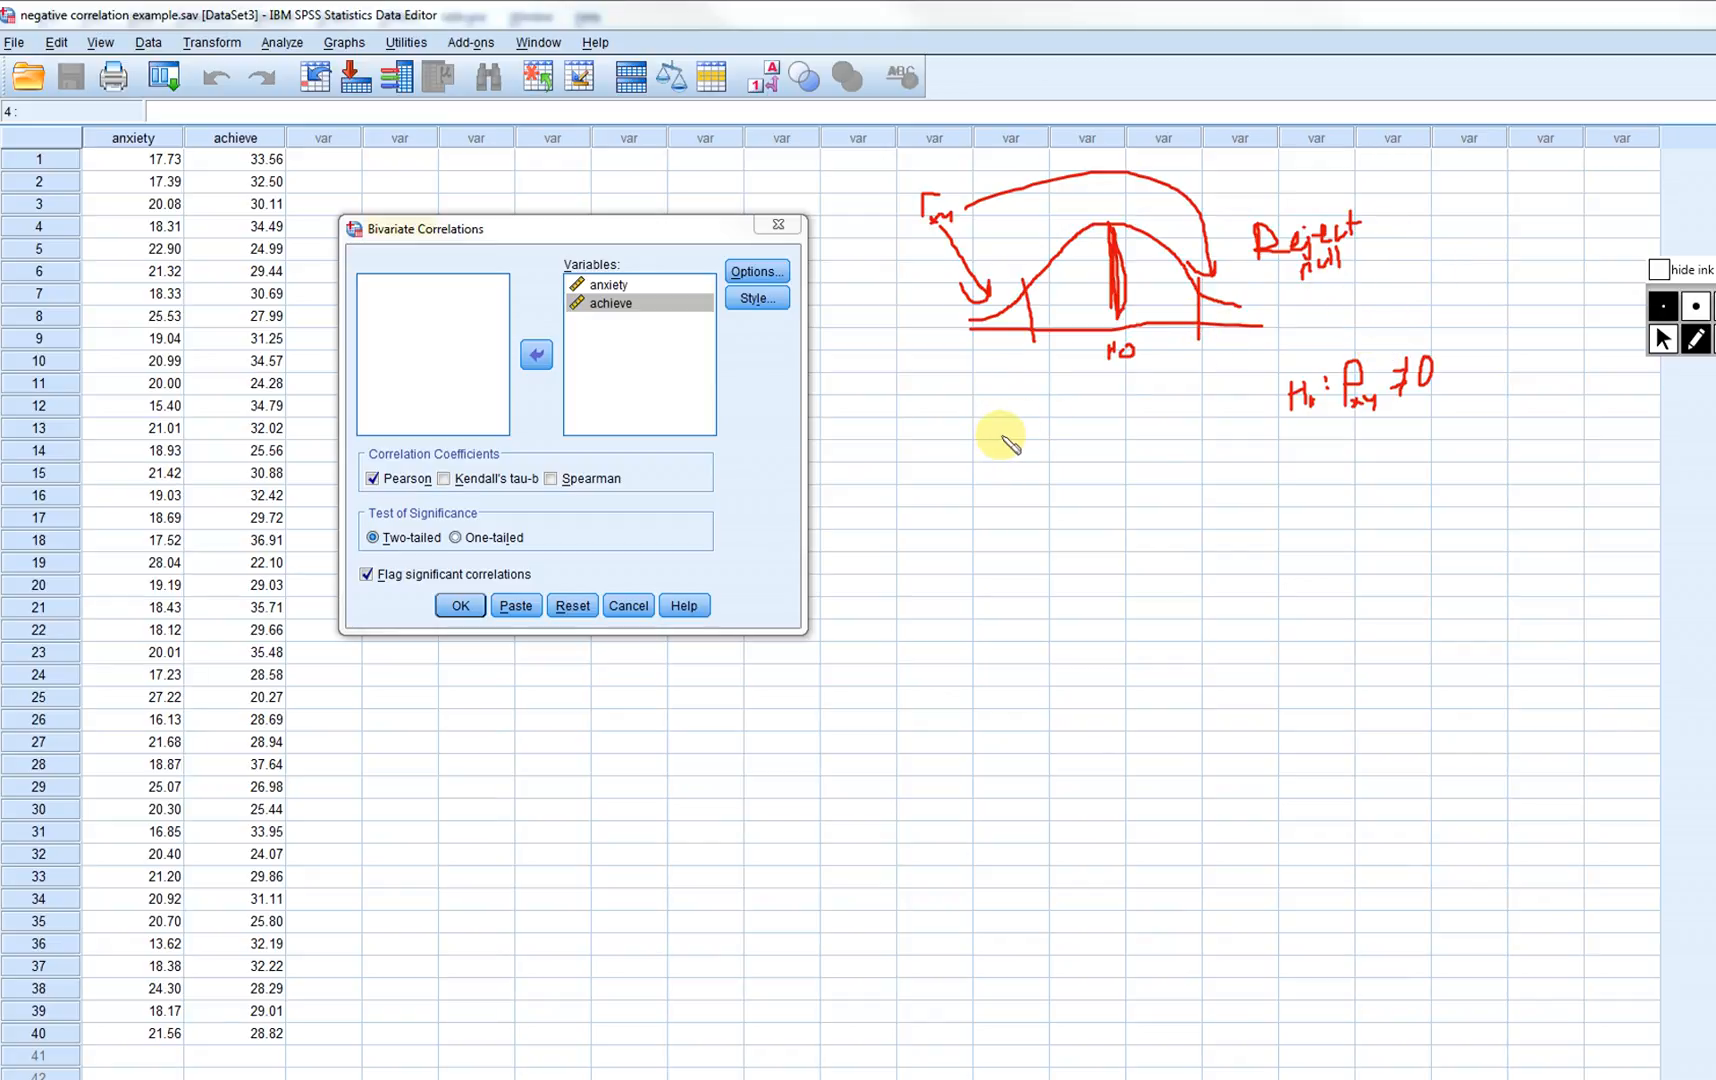
pyautogui.moveTo(1168, 280)
pyautogui.mouseDown()
pyautogui.moveTo(1073, 291)
pyautogui.moveTo(1084, 324)
pyautogui.moveTo(1126, 273)
pyautogui.mouseUp()
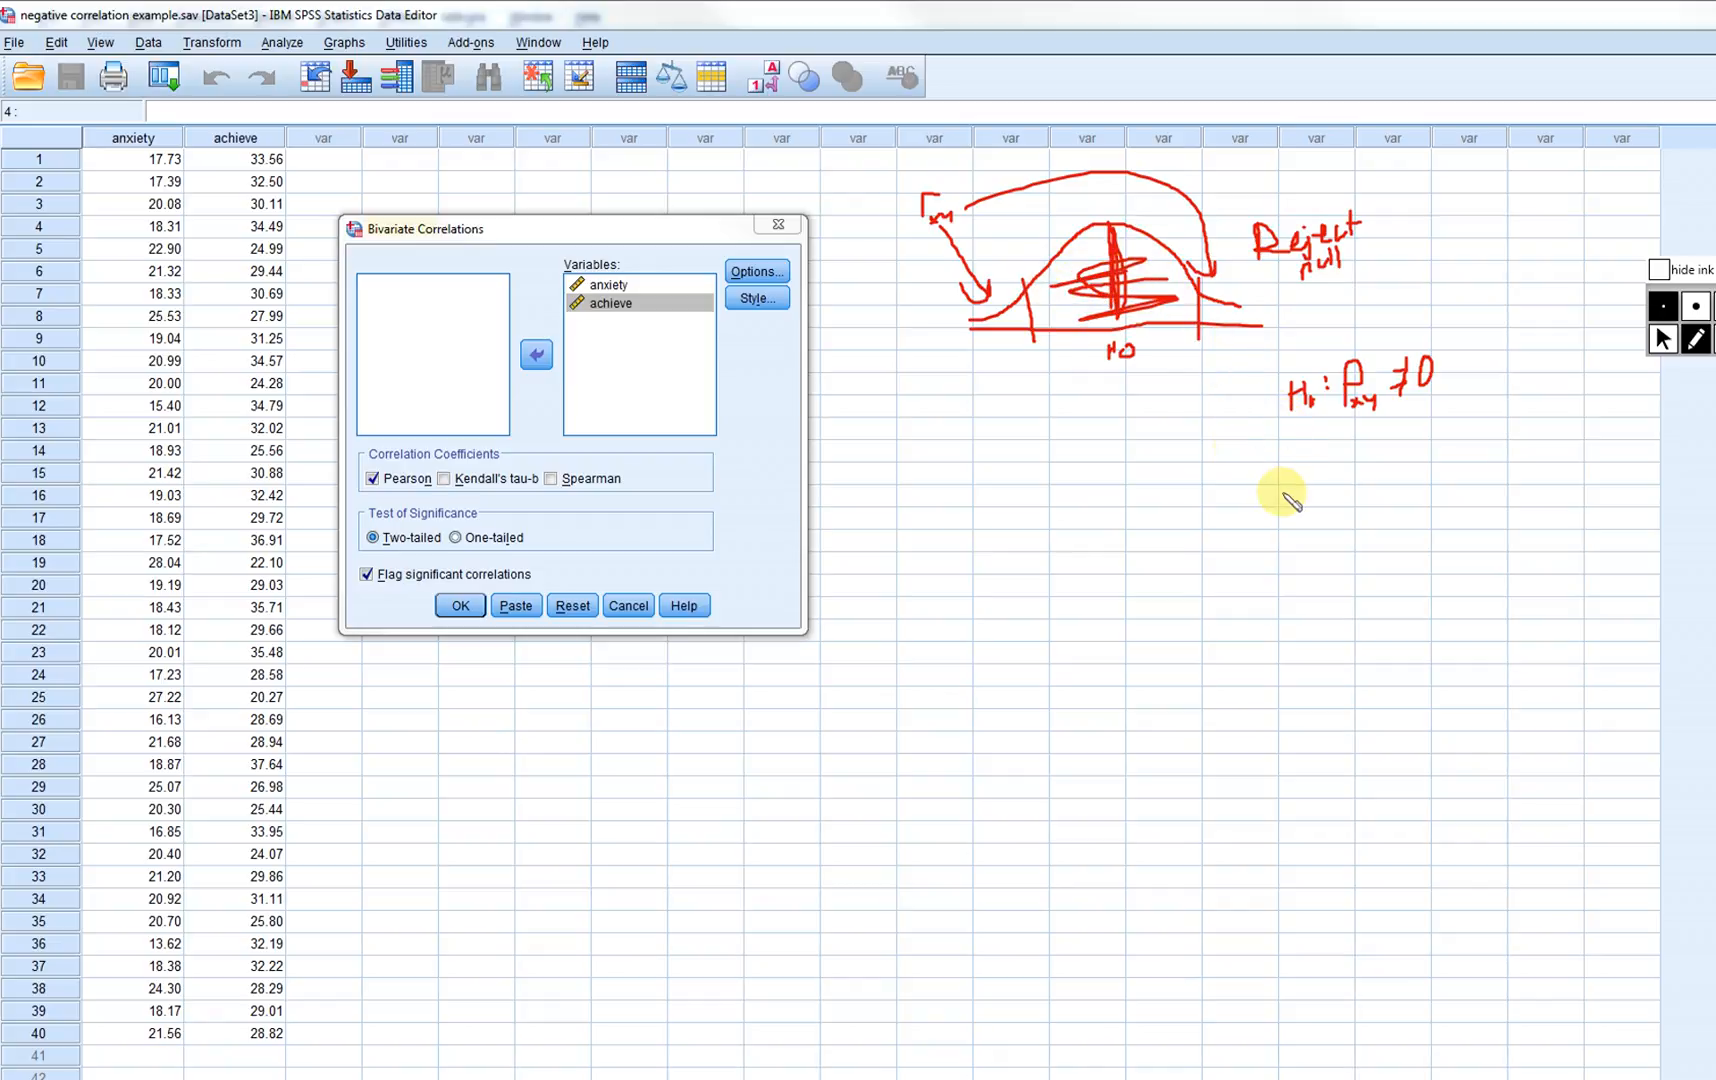
# - Run the two-tailed Pearson correlation of anxiety and achieve and bring the whole Correlations table into view
pyautogui.click(1660, 340)
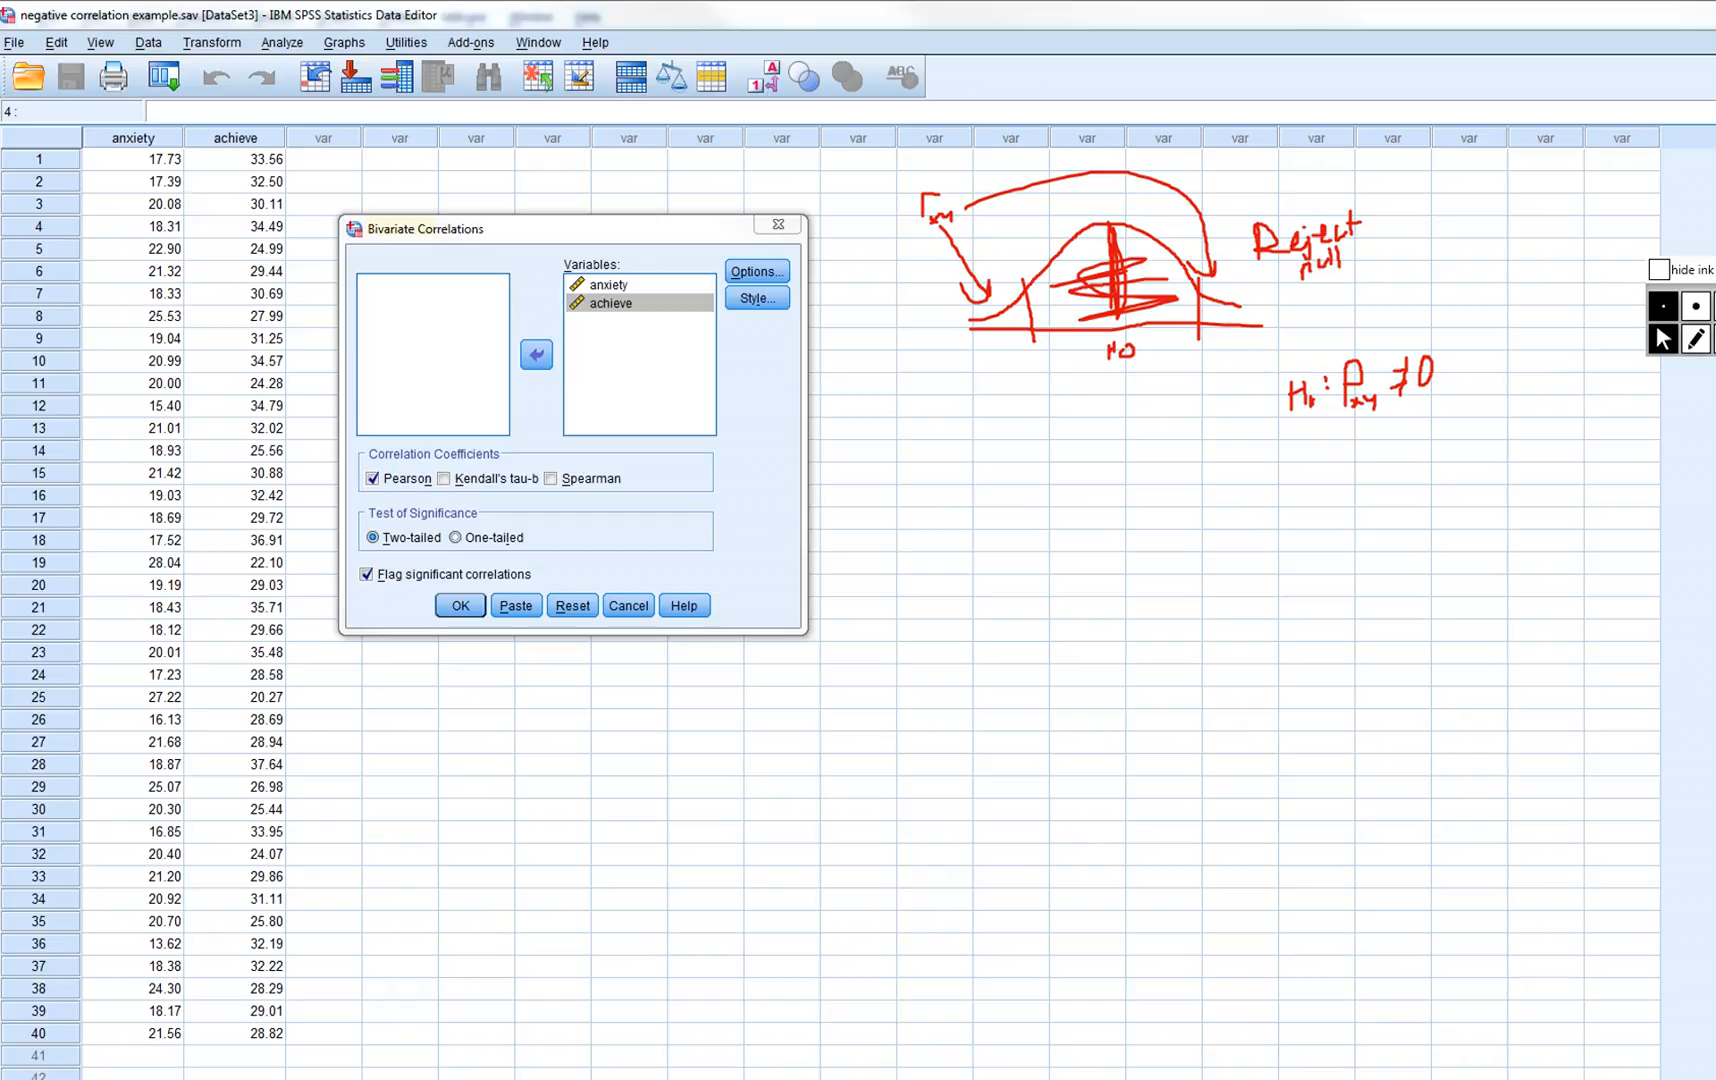
pyautogui.click(460, 605)
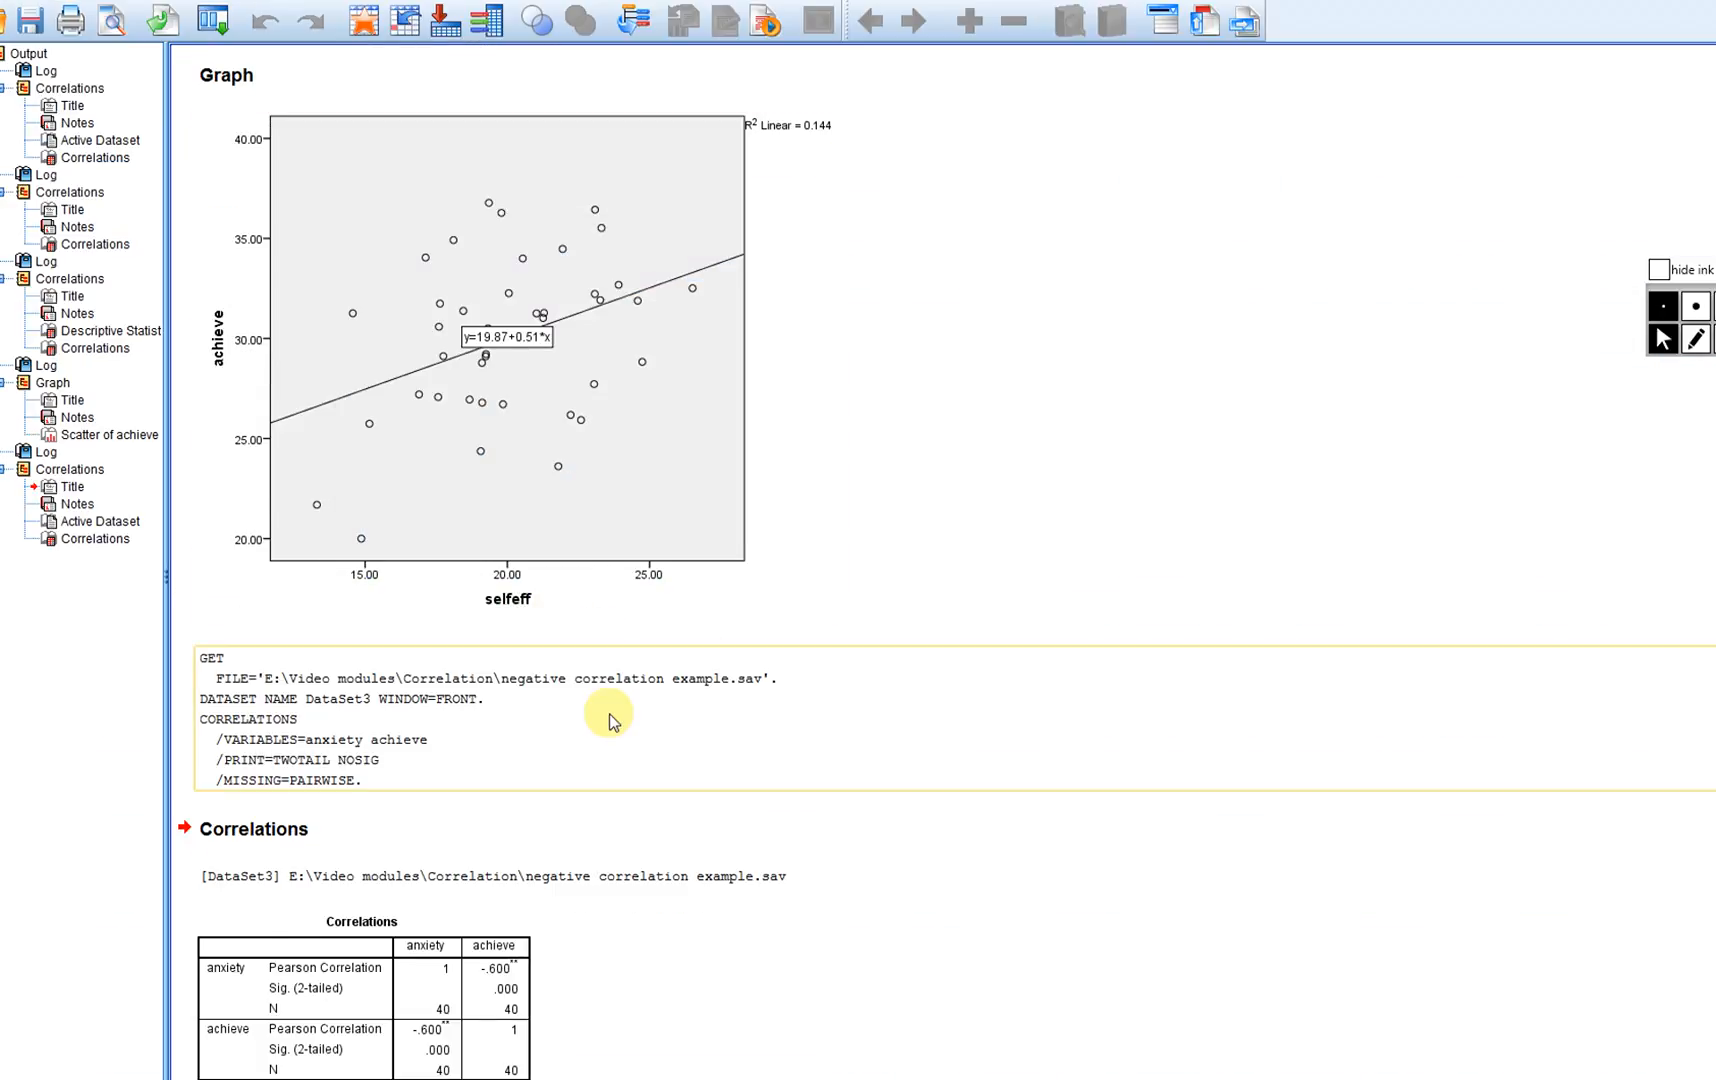
pyautogui.scroll(-1, 613, 722)
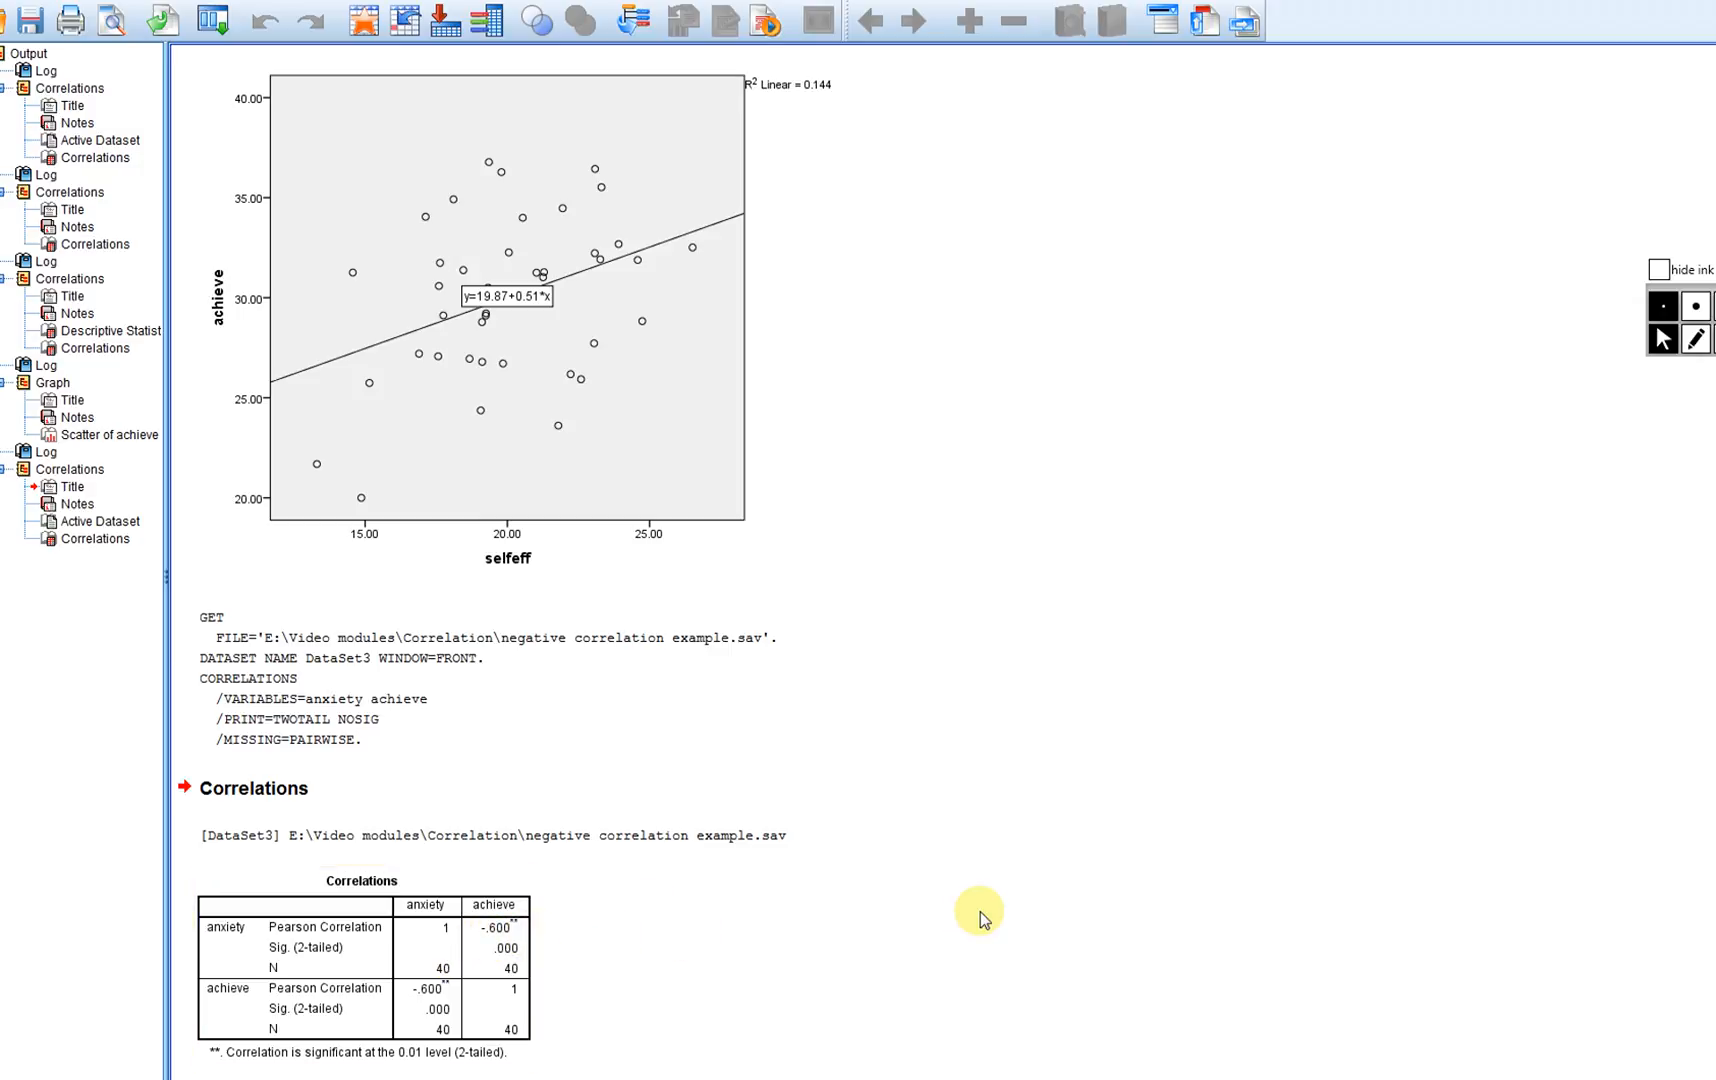
# - Write "p < .001" in red ink beside the anxiety and achieve Correlations table
pyautogui.click(1697, 341)
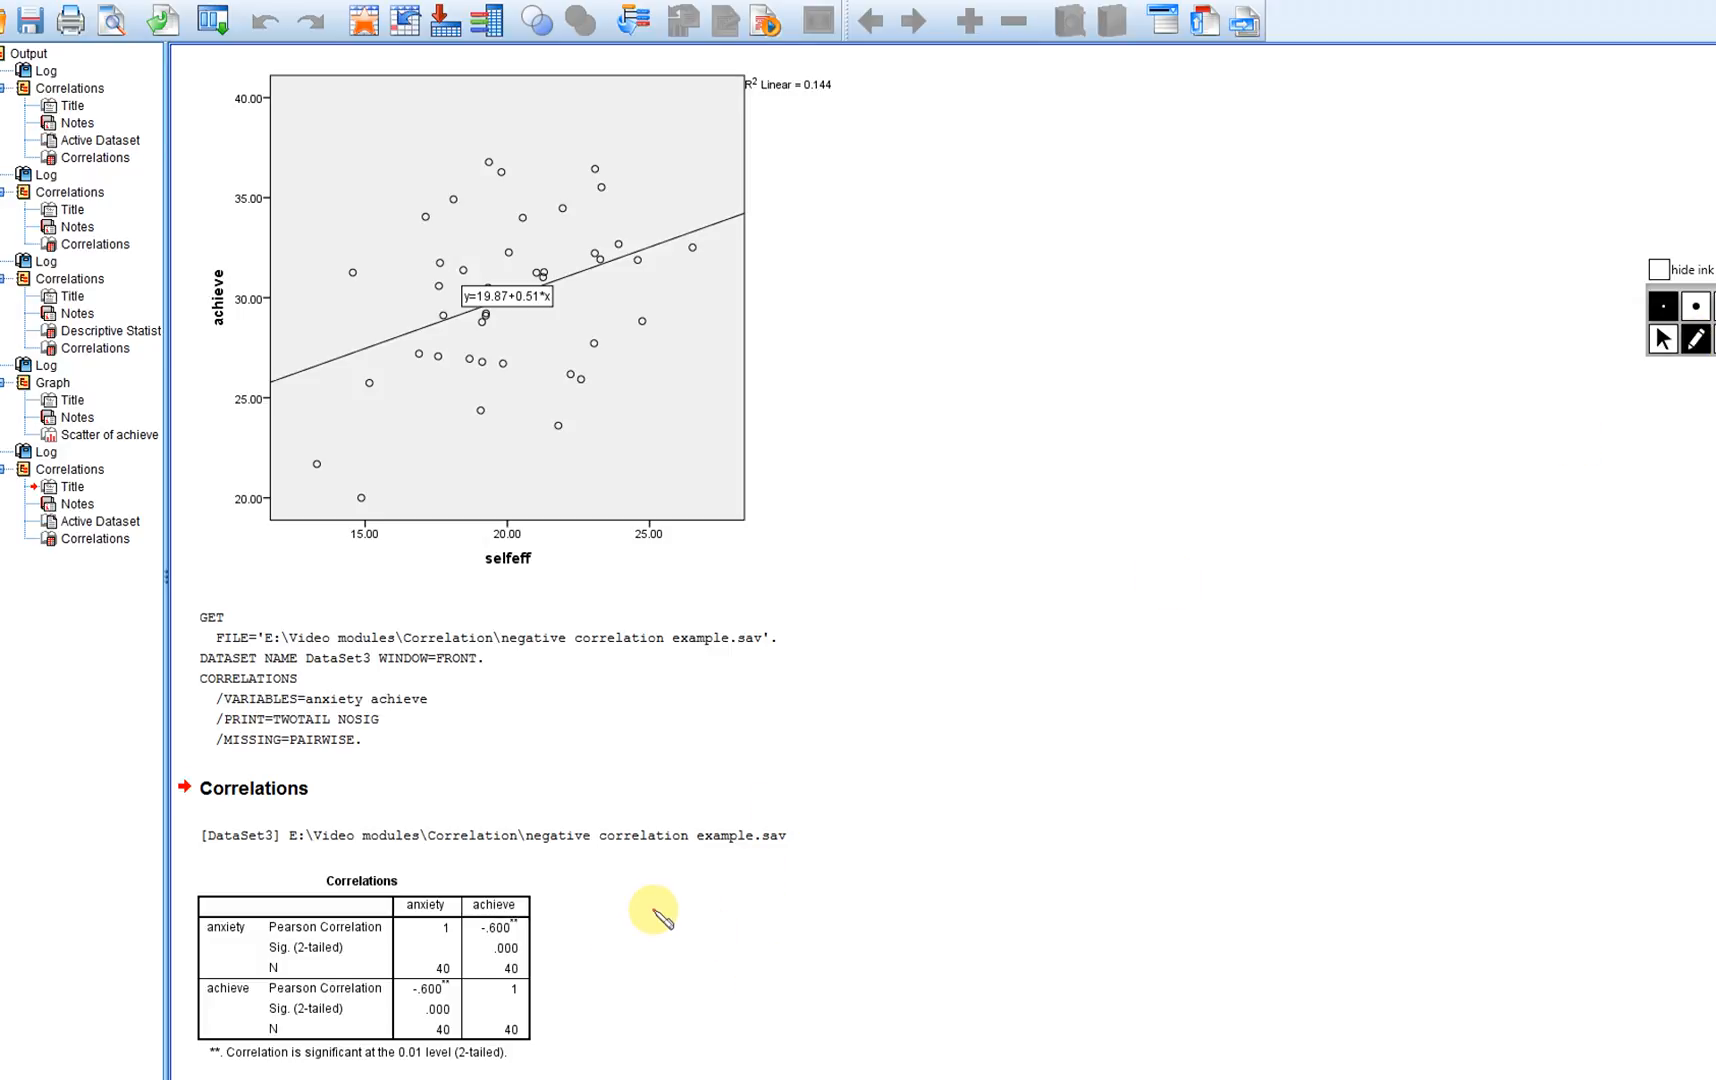
pyautogui.moveTo(657, 928)
pyautogui.mouseDown()
pyautogui.moveTo(655, 900)
pyautogui.moveTo(666, 913)
pyautogui.mouseUp()
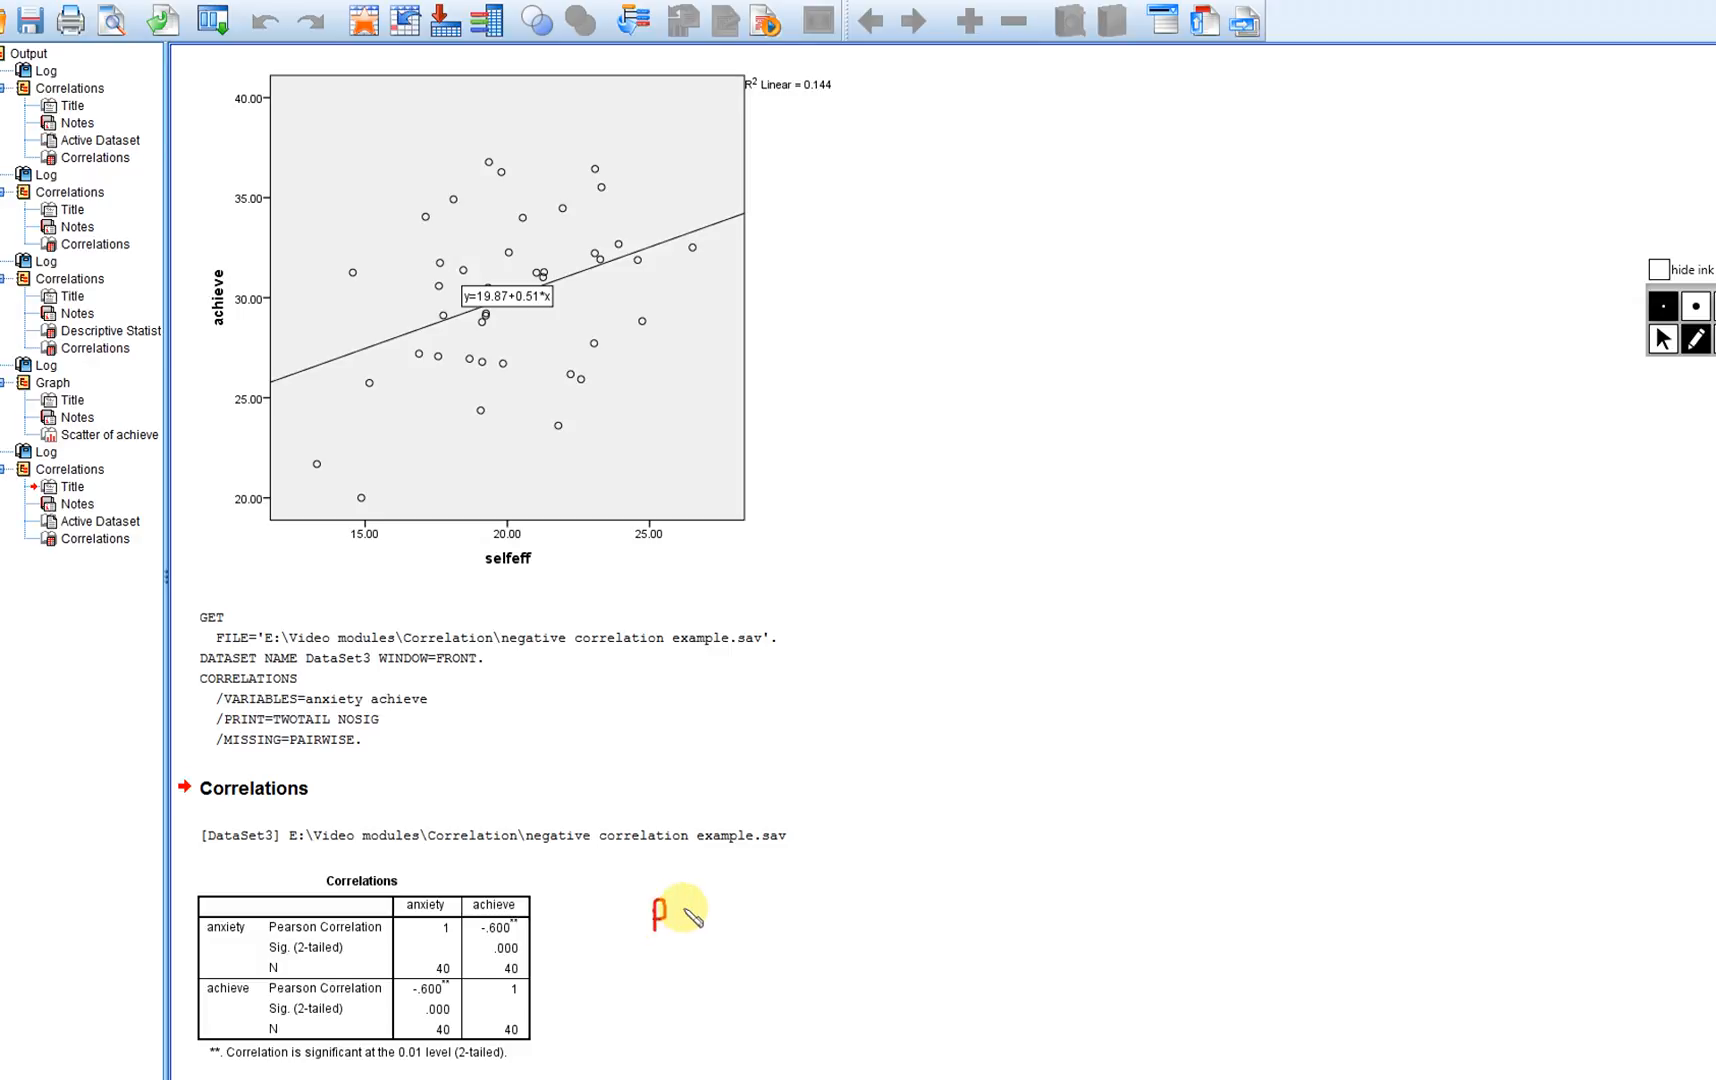
pyautogui.click(703, 911)
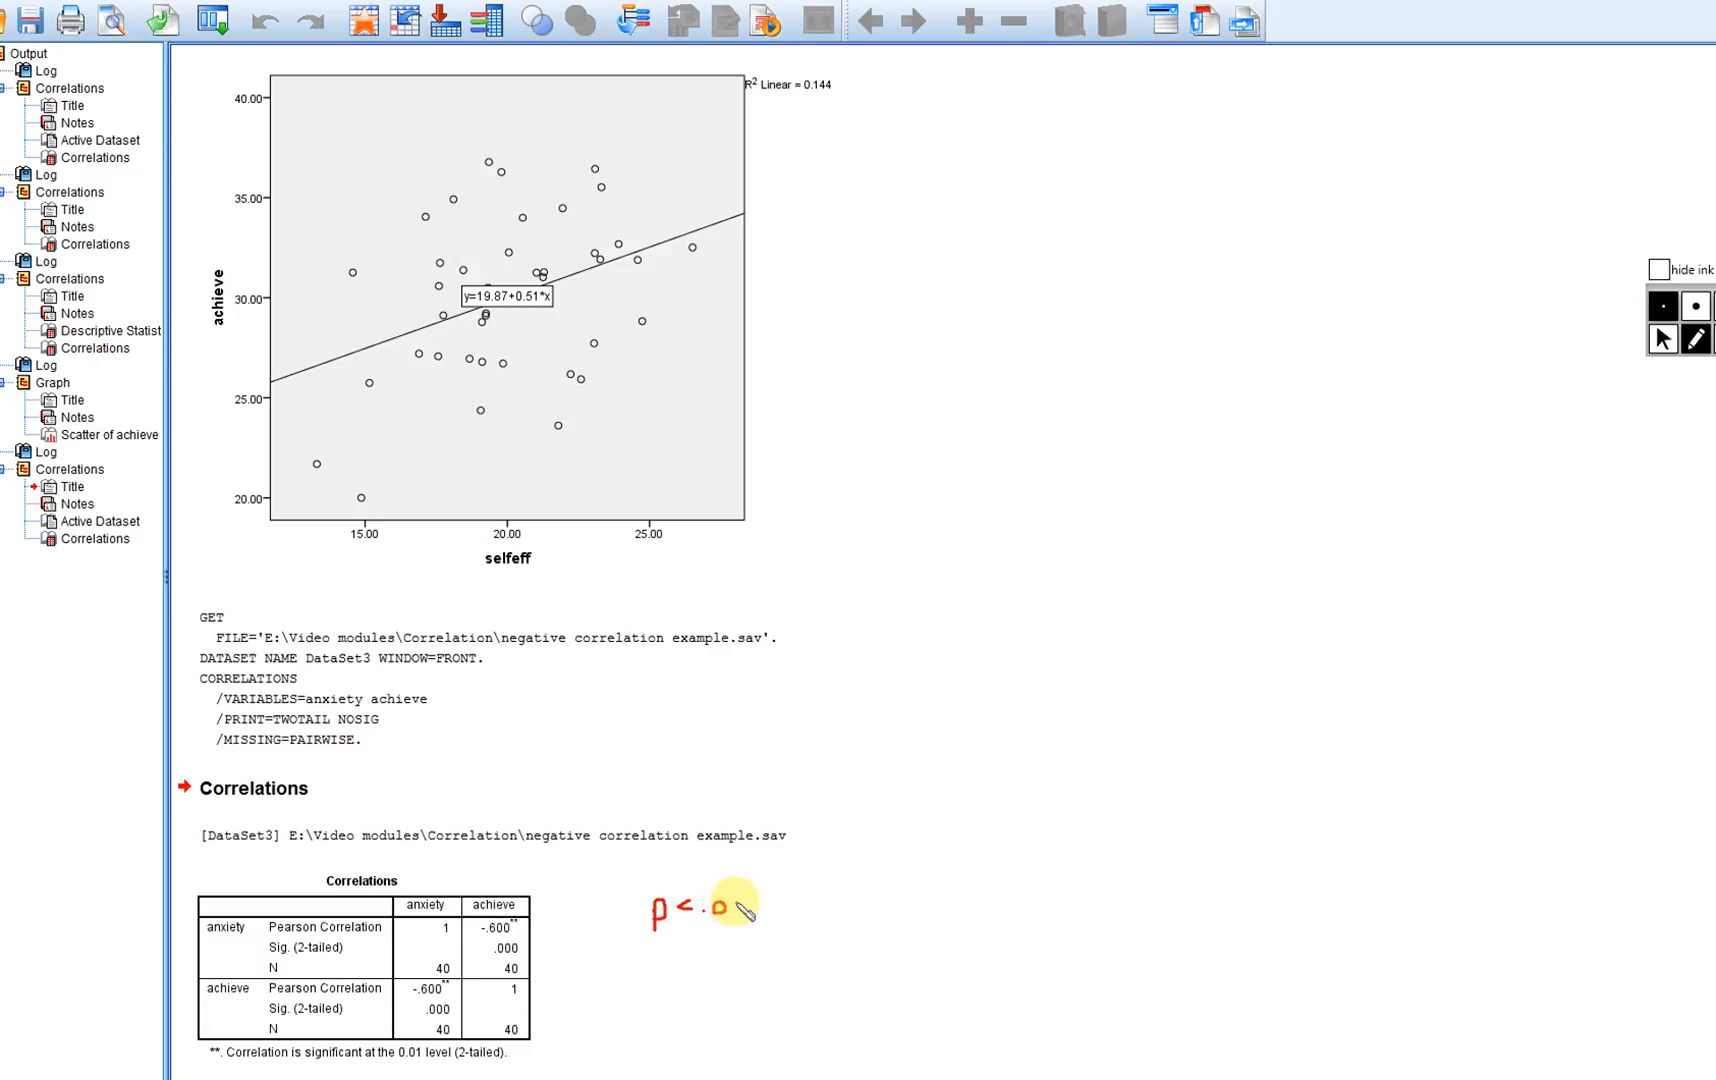
pyautogui.moveTo(753, 897); pyautogui.dragTo(752, 916)
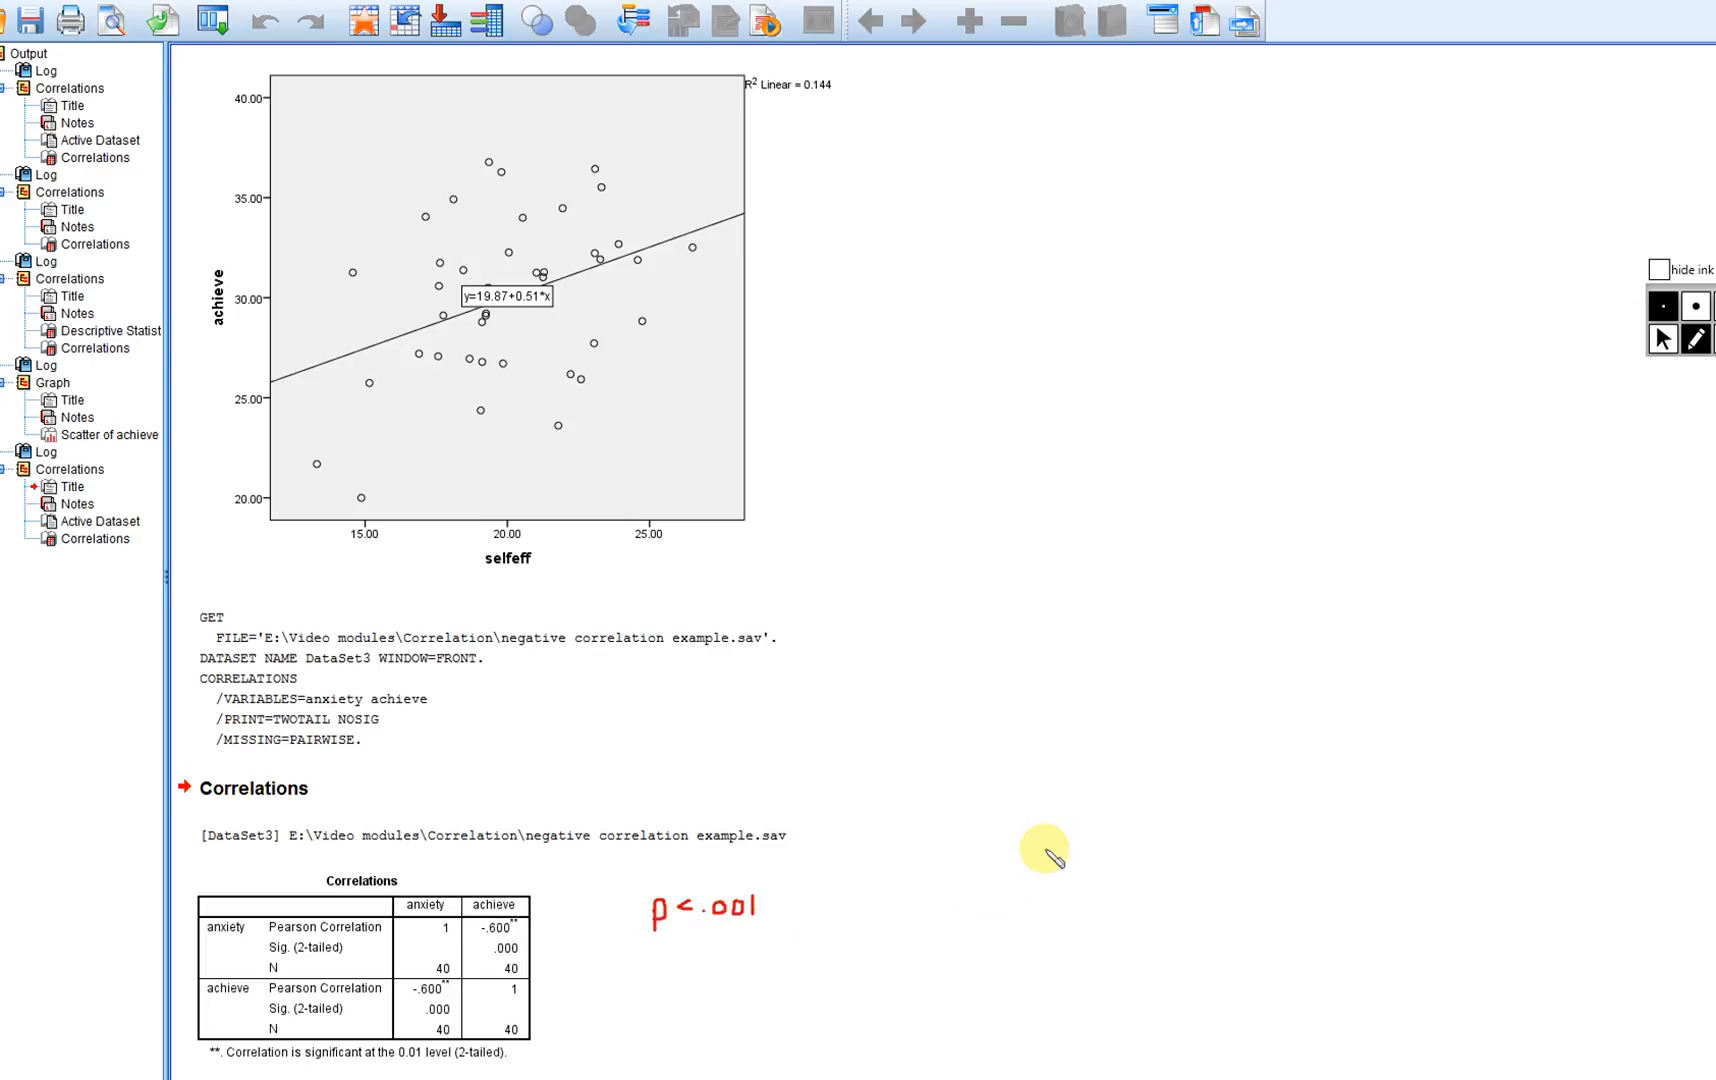
# - Rerun the bivariate Pearson correlation of anxiety and achieve with a one-tailed test of significance
pyautogui.click(1664, 345)
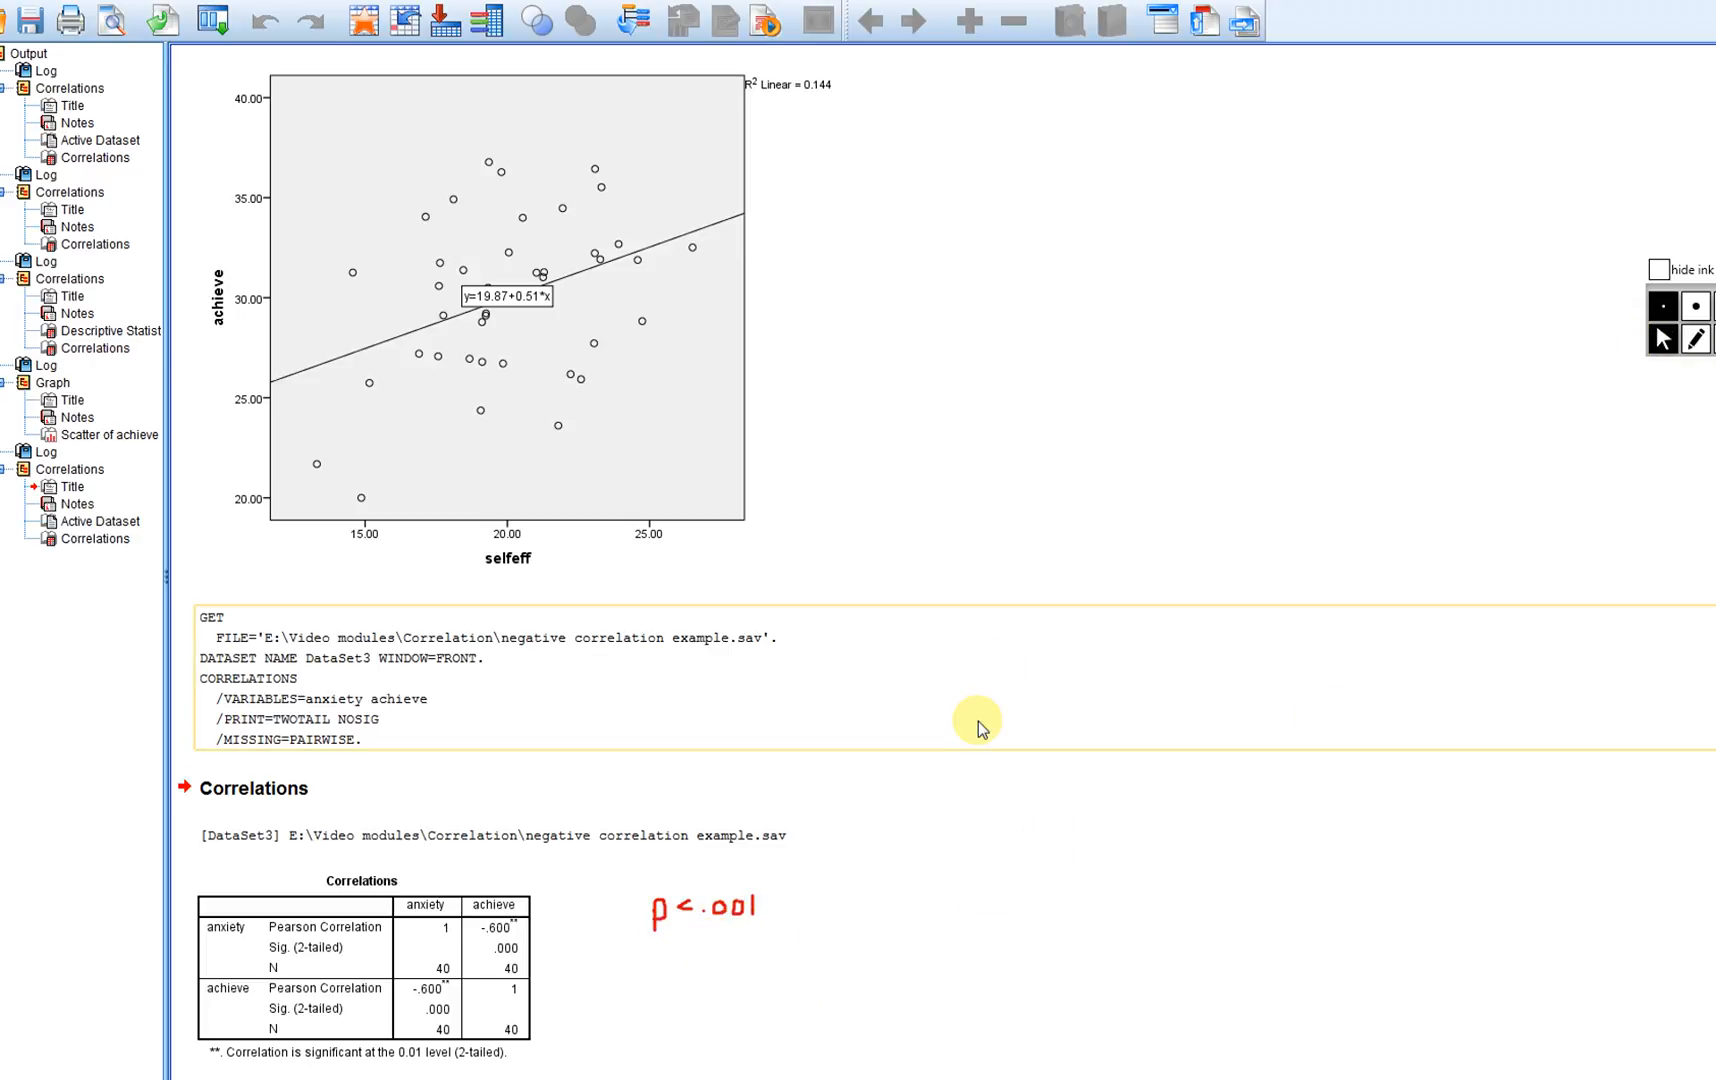
pyautogui.click(362, 1)
pyautogui.moveTo(510, 155)
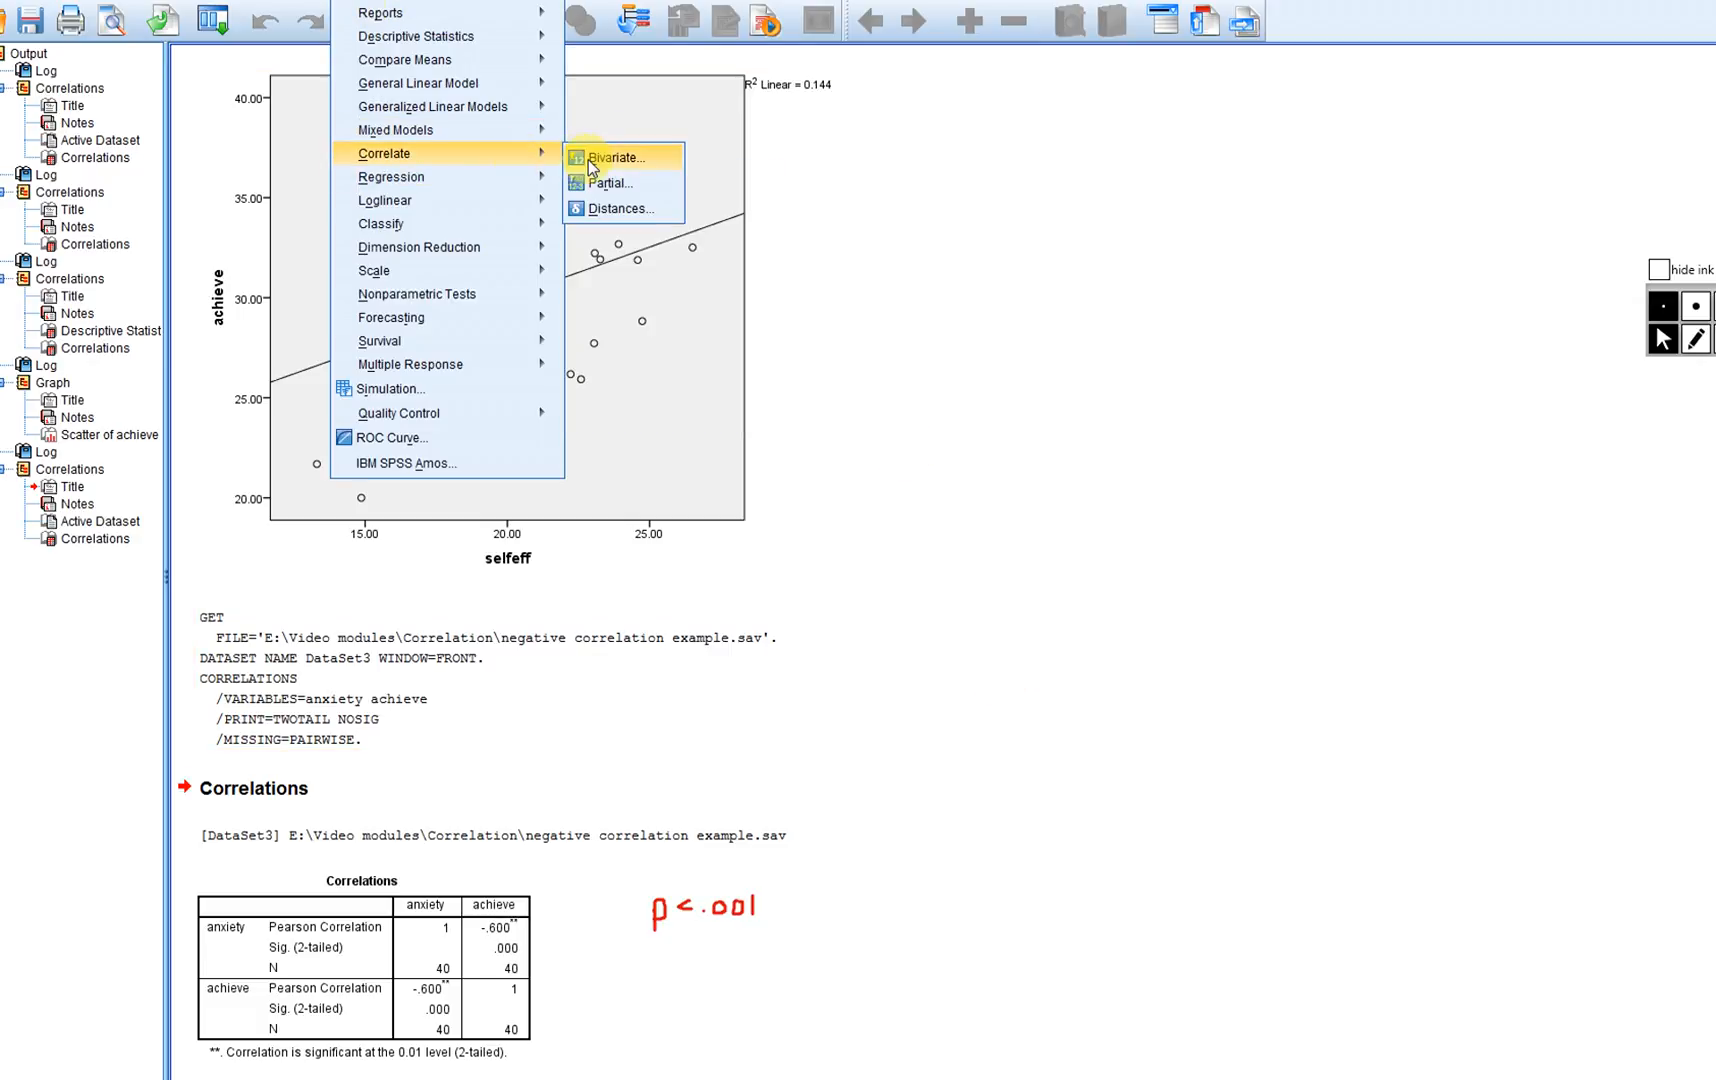
pyautogui.click(598, 162)
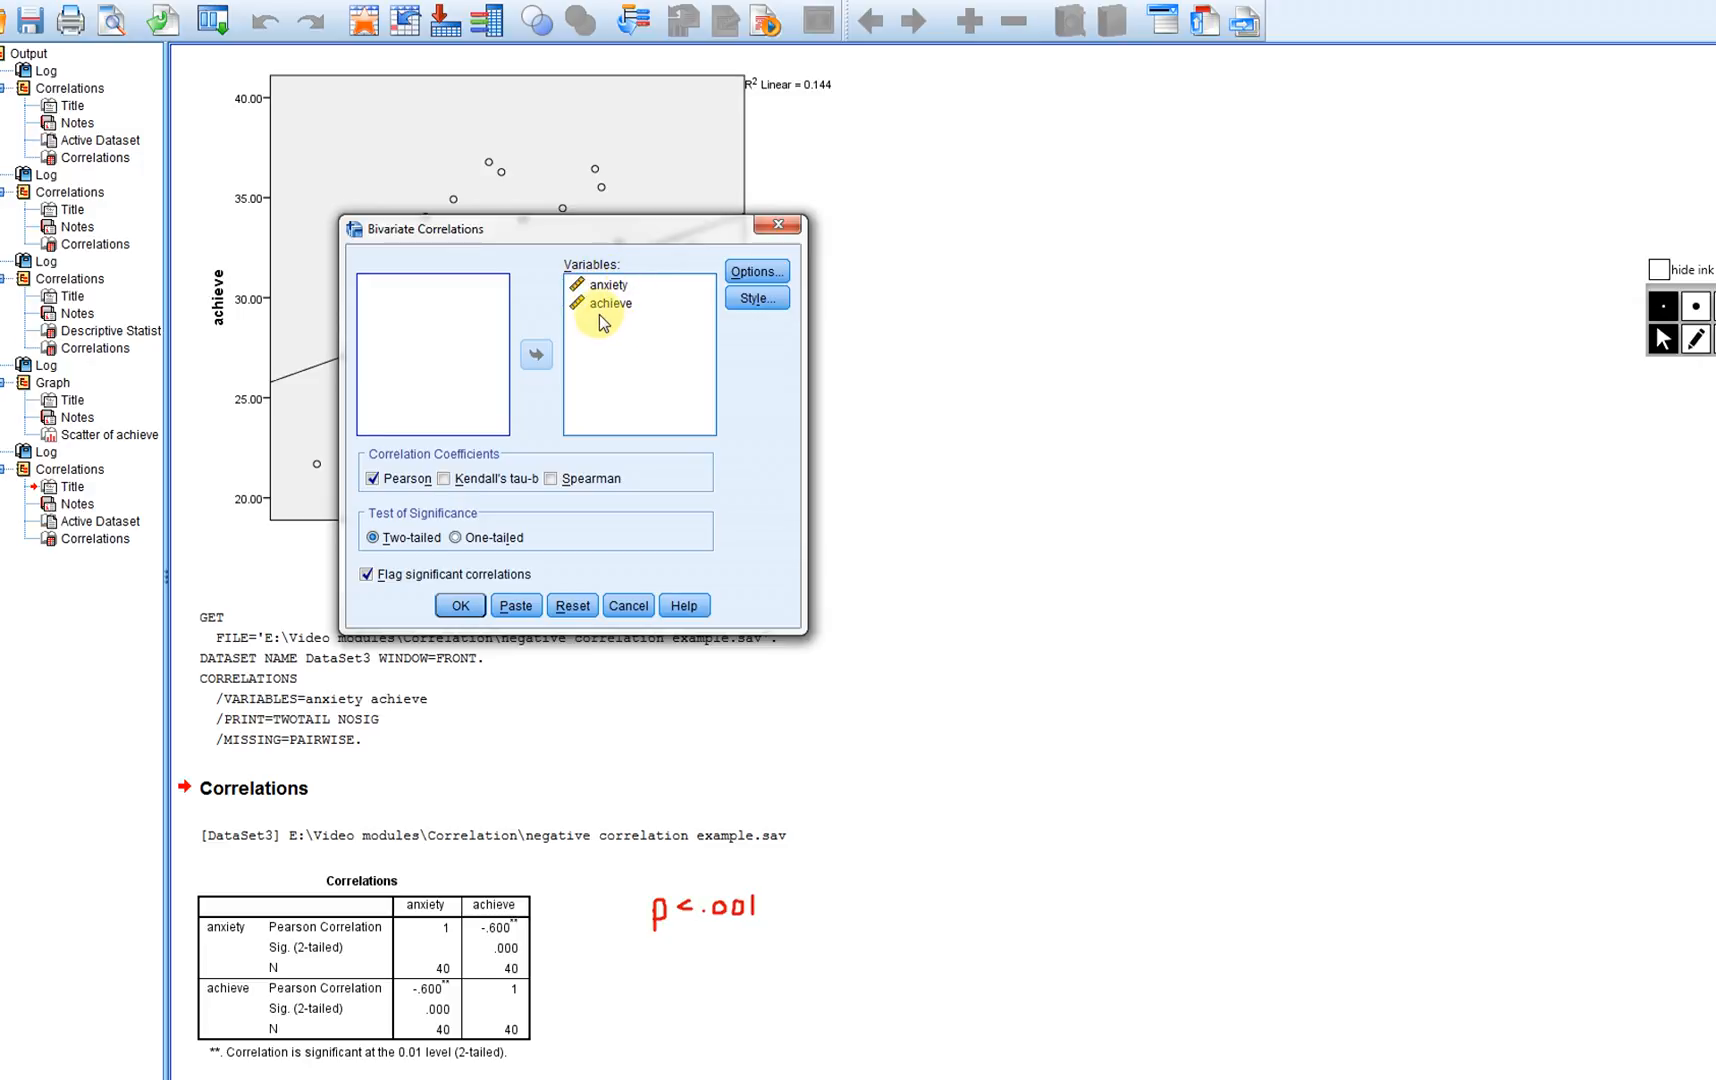
pyautogui.click(456, 539)
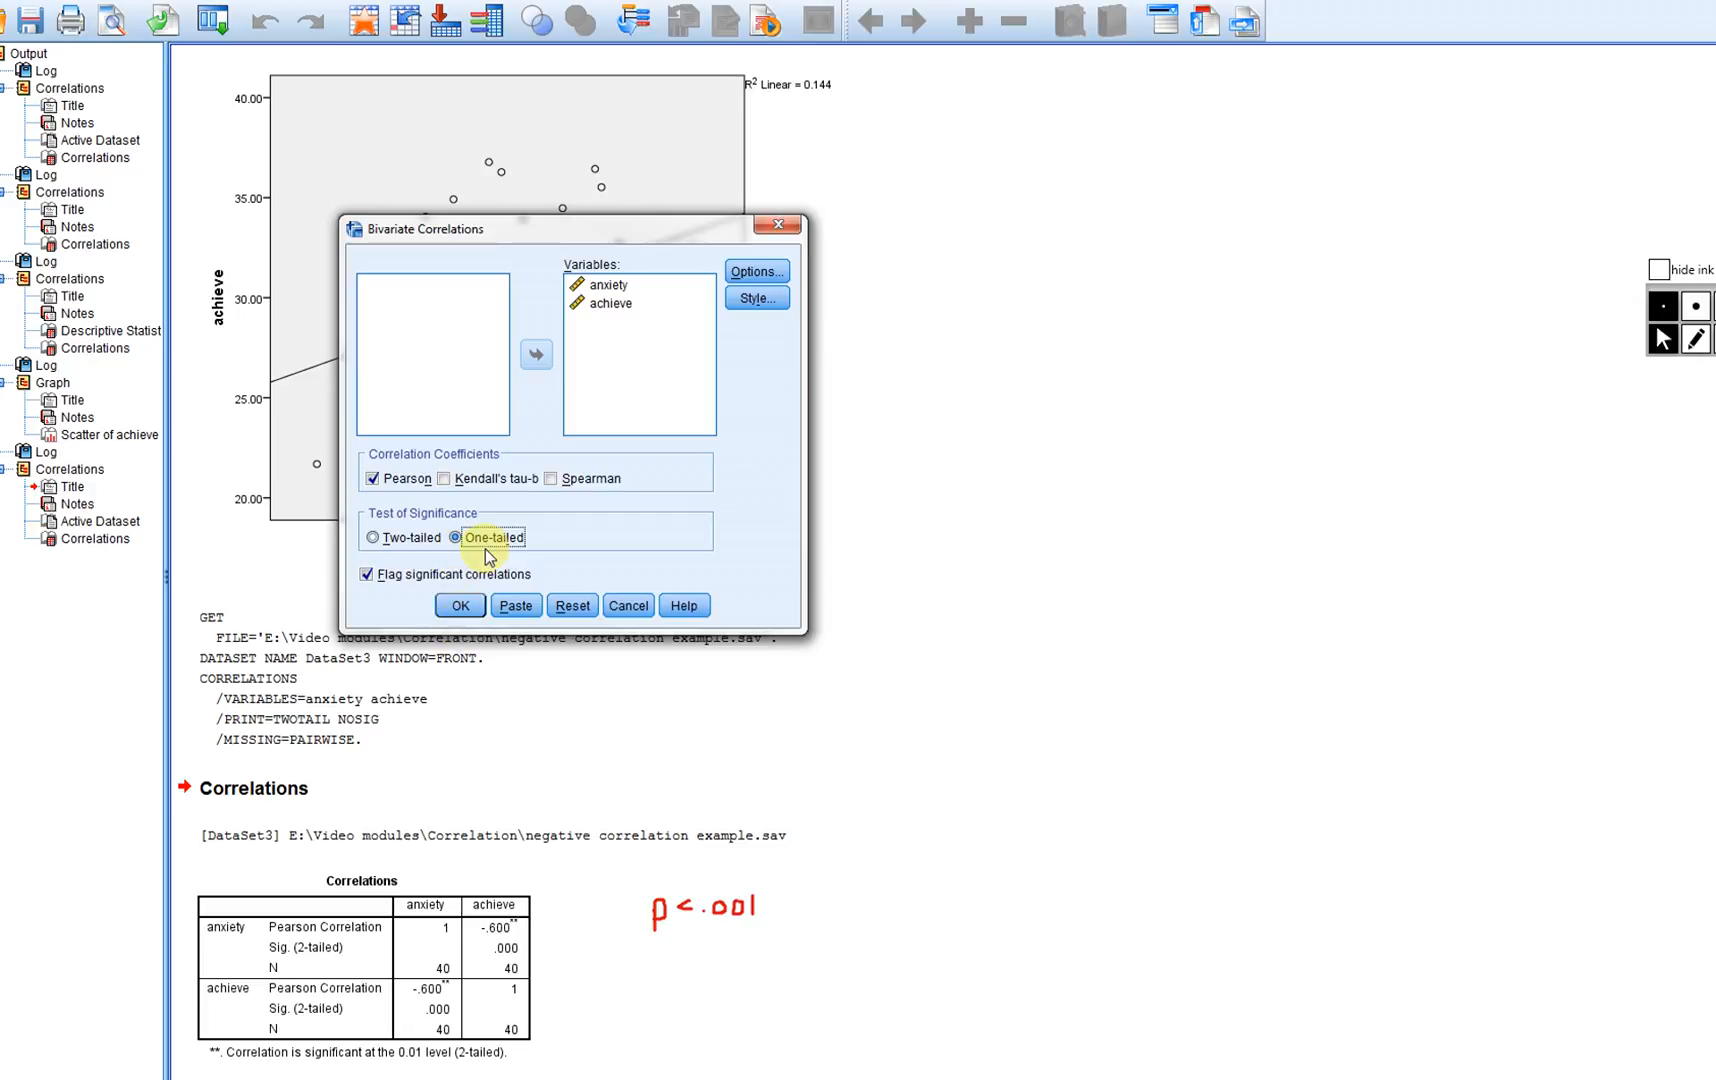
pyautogui.click(461, 606)
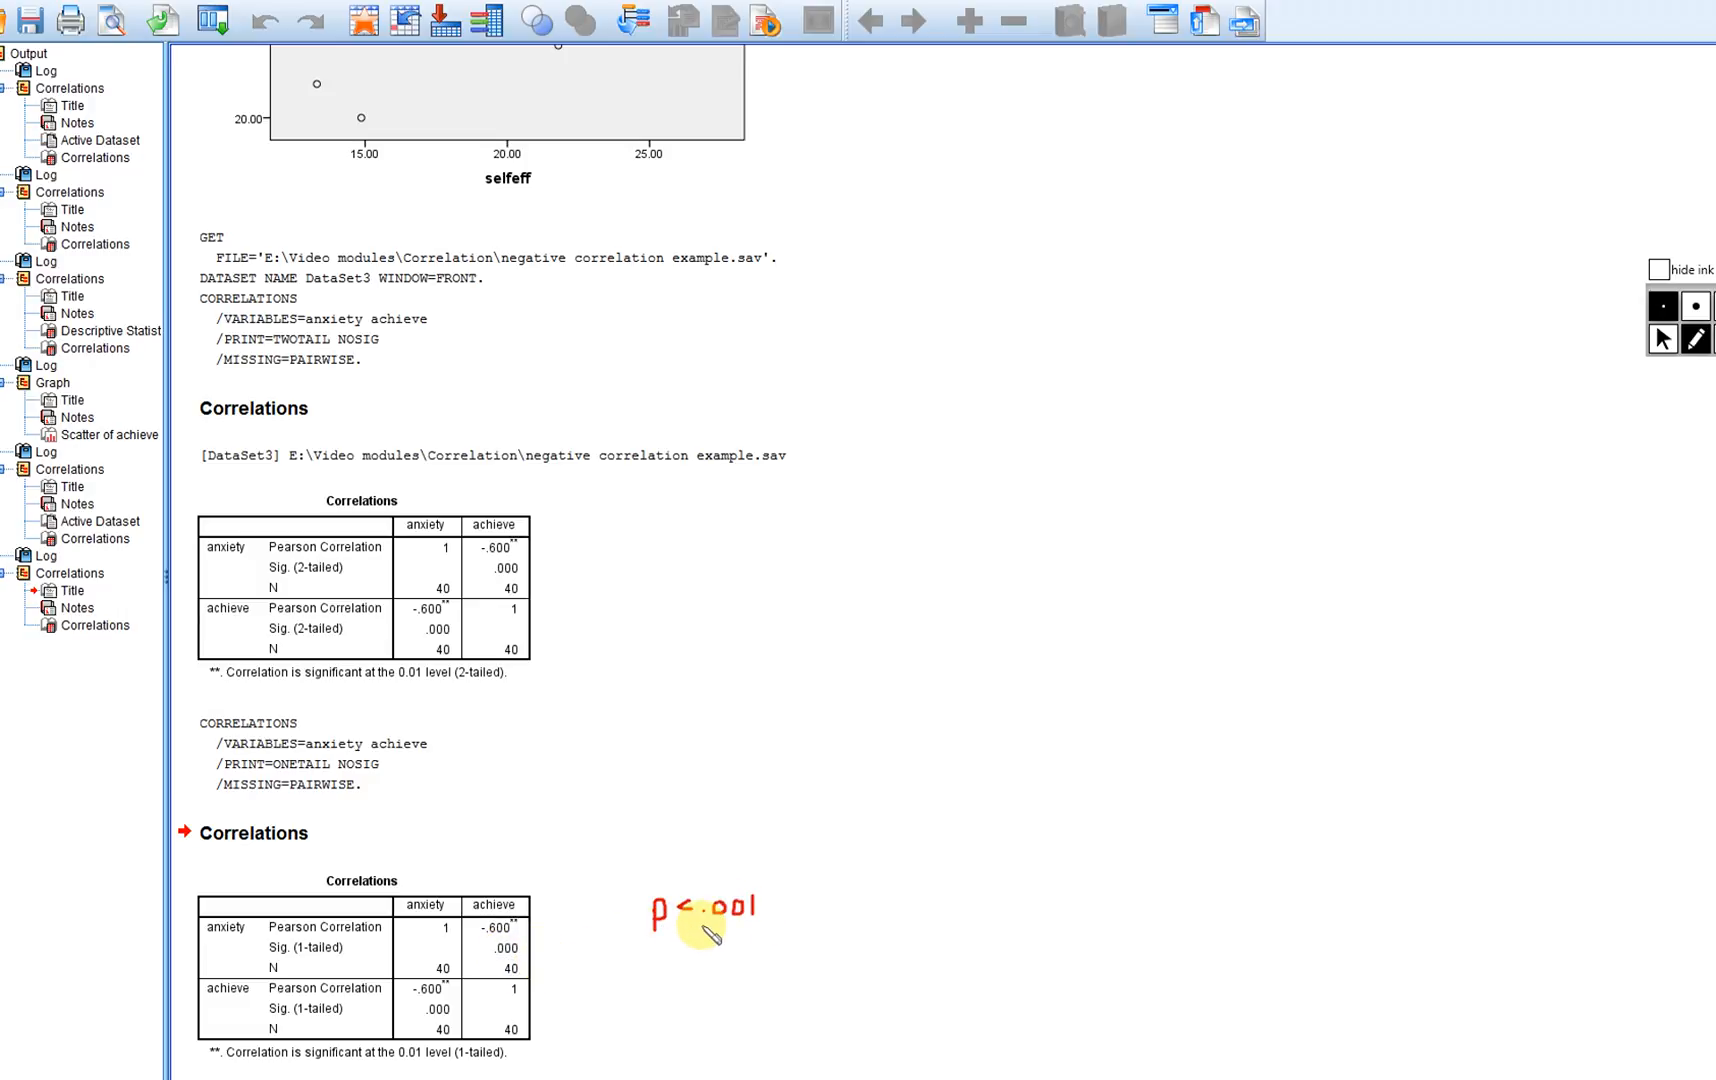
# - Write the one-tailed alternative hypothesis H1: ρxy < 0 beside the new table and begin sketching a distribution curve beneath it
pyautogui.moveTo(886, 856)
pyautogui.mouseDown()
pyautogui.moveTo(895, 880)
pyautogui.moveTo(943, 884)
pyautogui.moveTo(947, 864)
pyautogui.mouseUp()
pyautogui.click(925, 856)
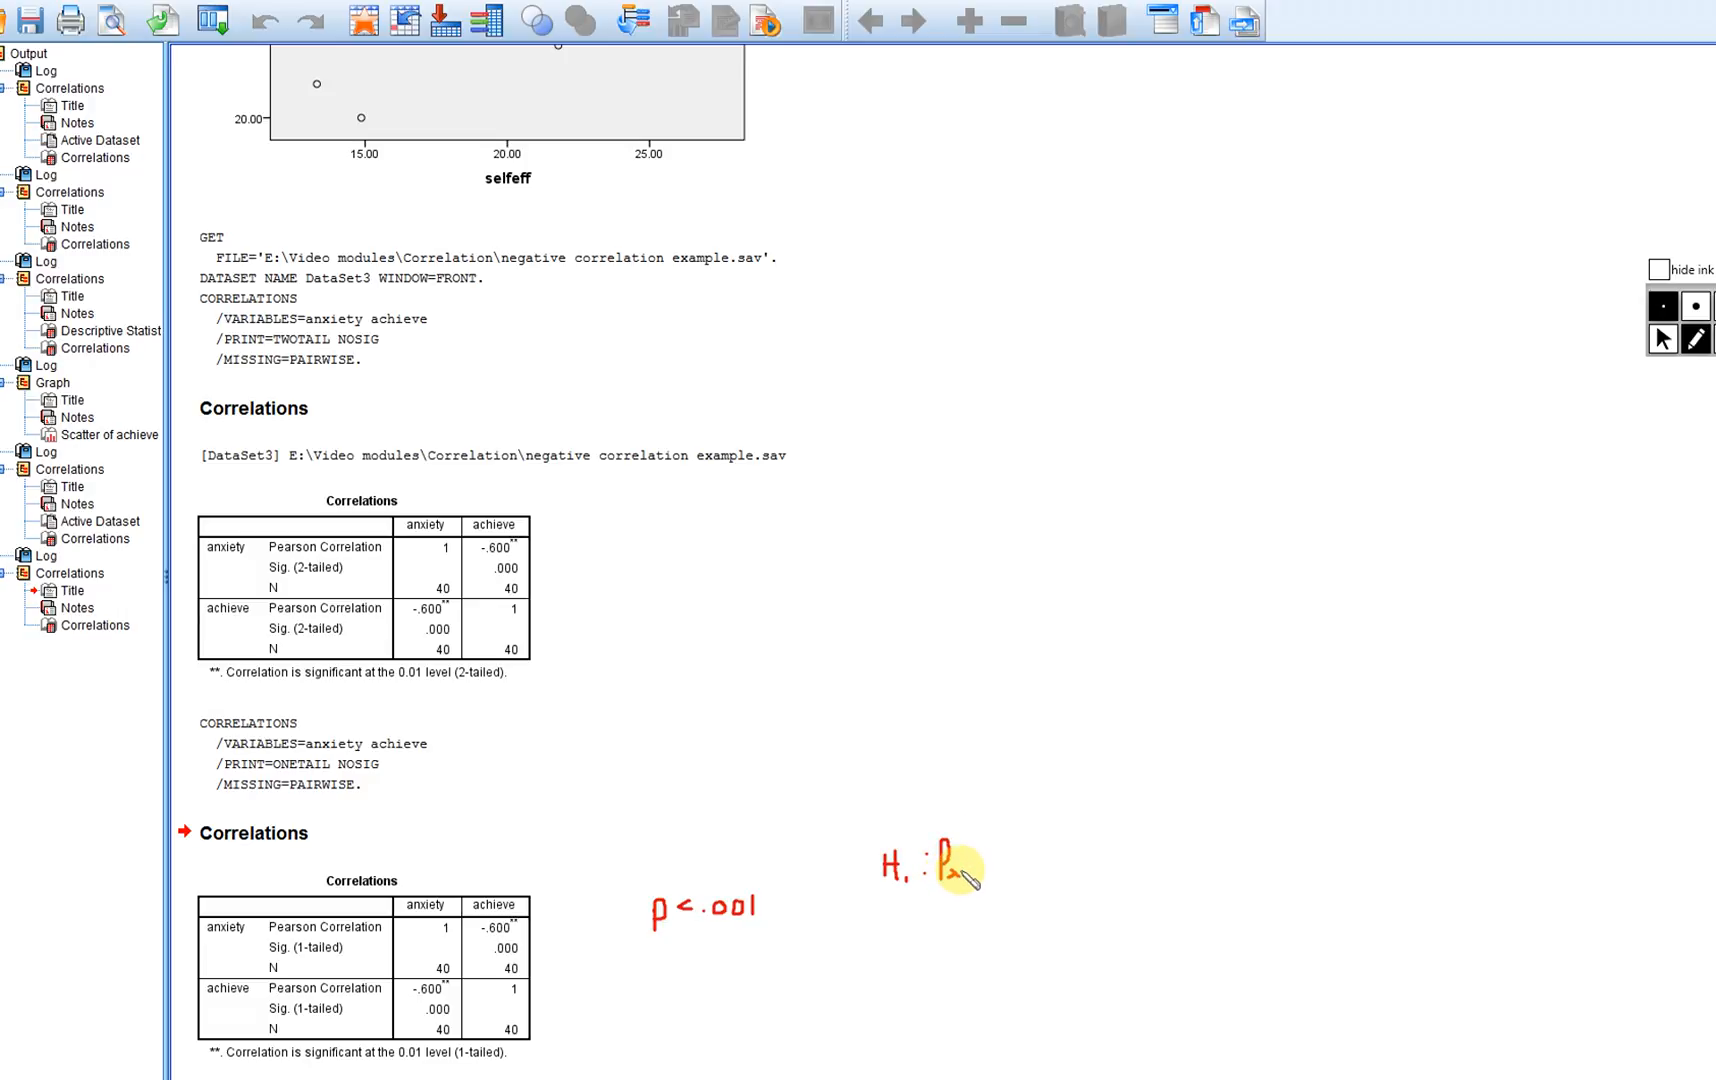
pyautogui.moveTo(972, 867)
pyautogui.mouseDown()
pyautogui.moveTo(966, 882)
pyautogui.moveTo(986, 851)
pyautogui.moveTo(1042, 854)
pyautogui.mouseUp()
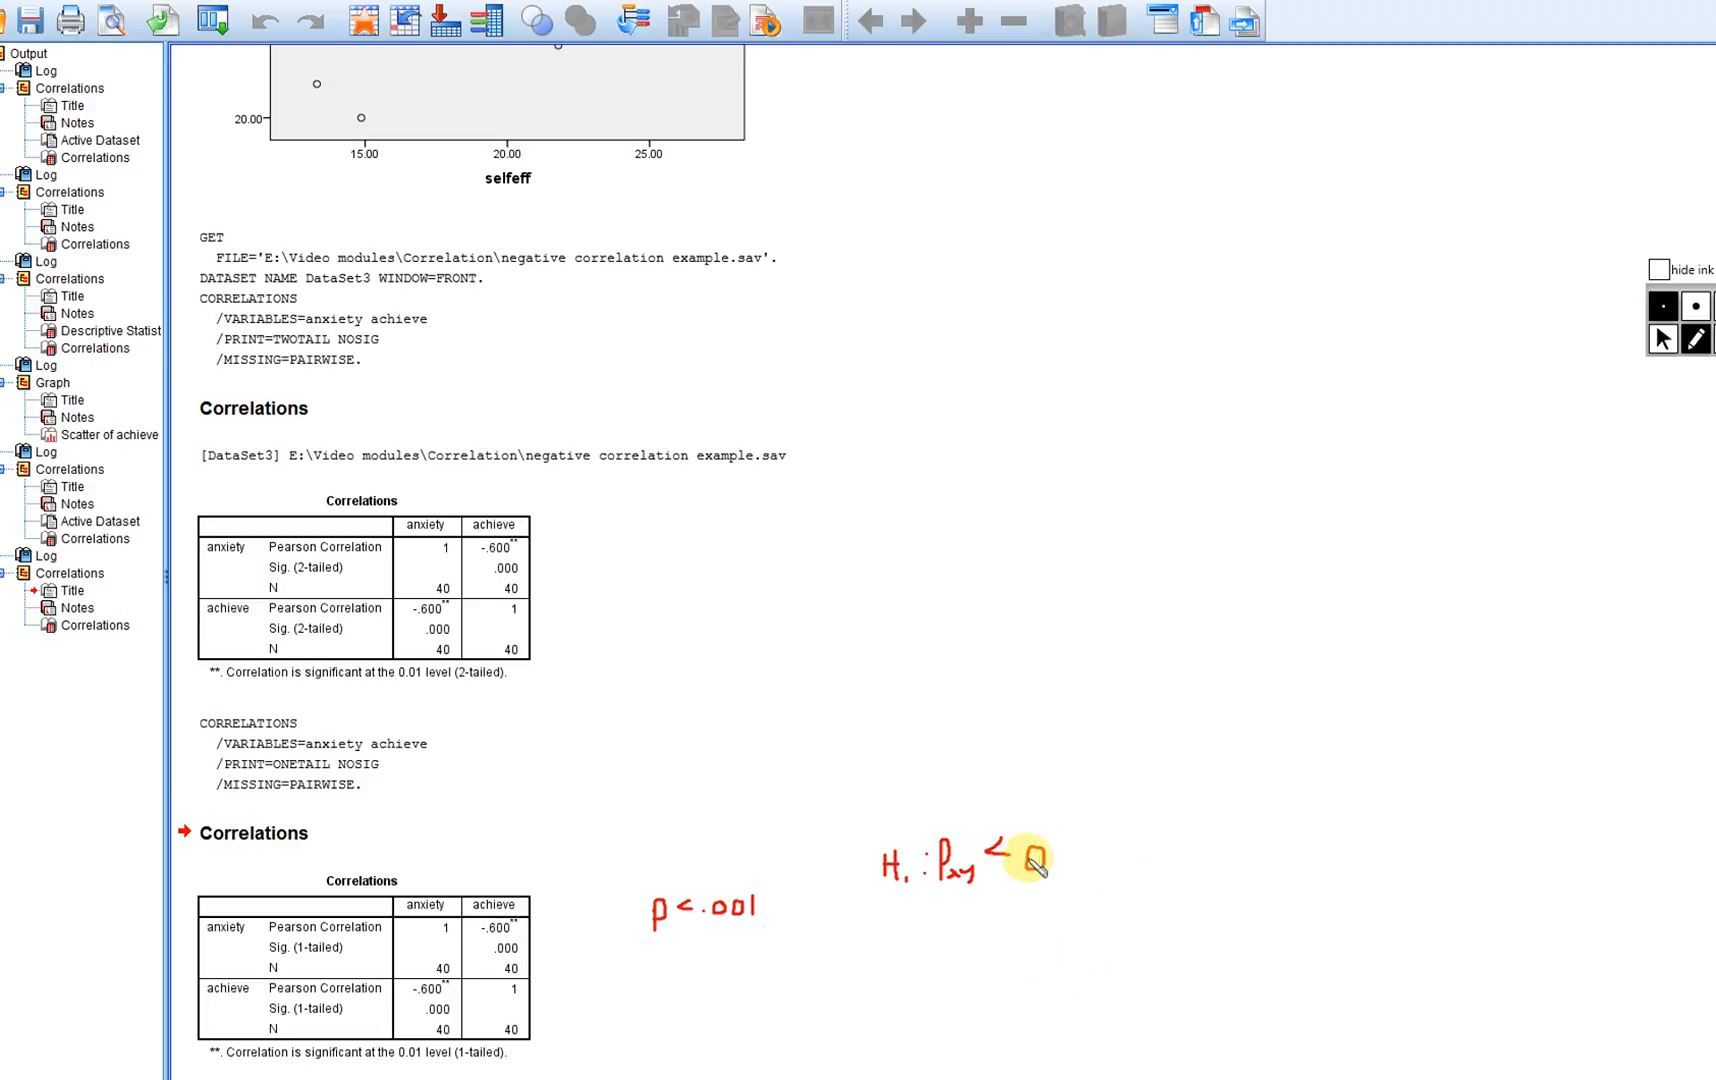
pyautogui.moveTo(1010, 992); pyautogui.dragTo(1264, 988)
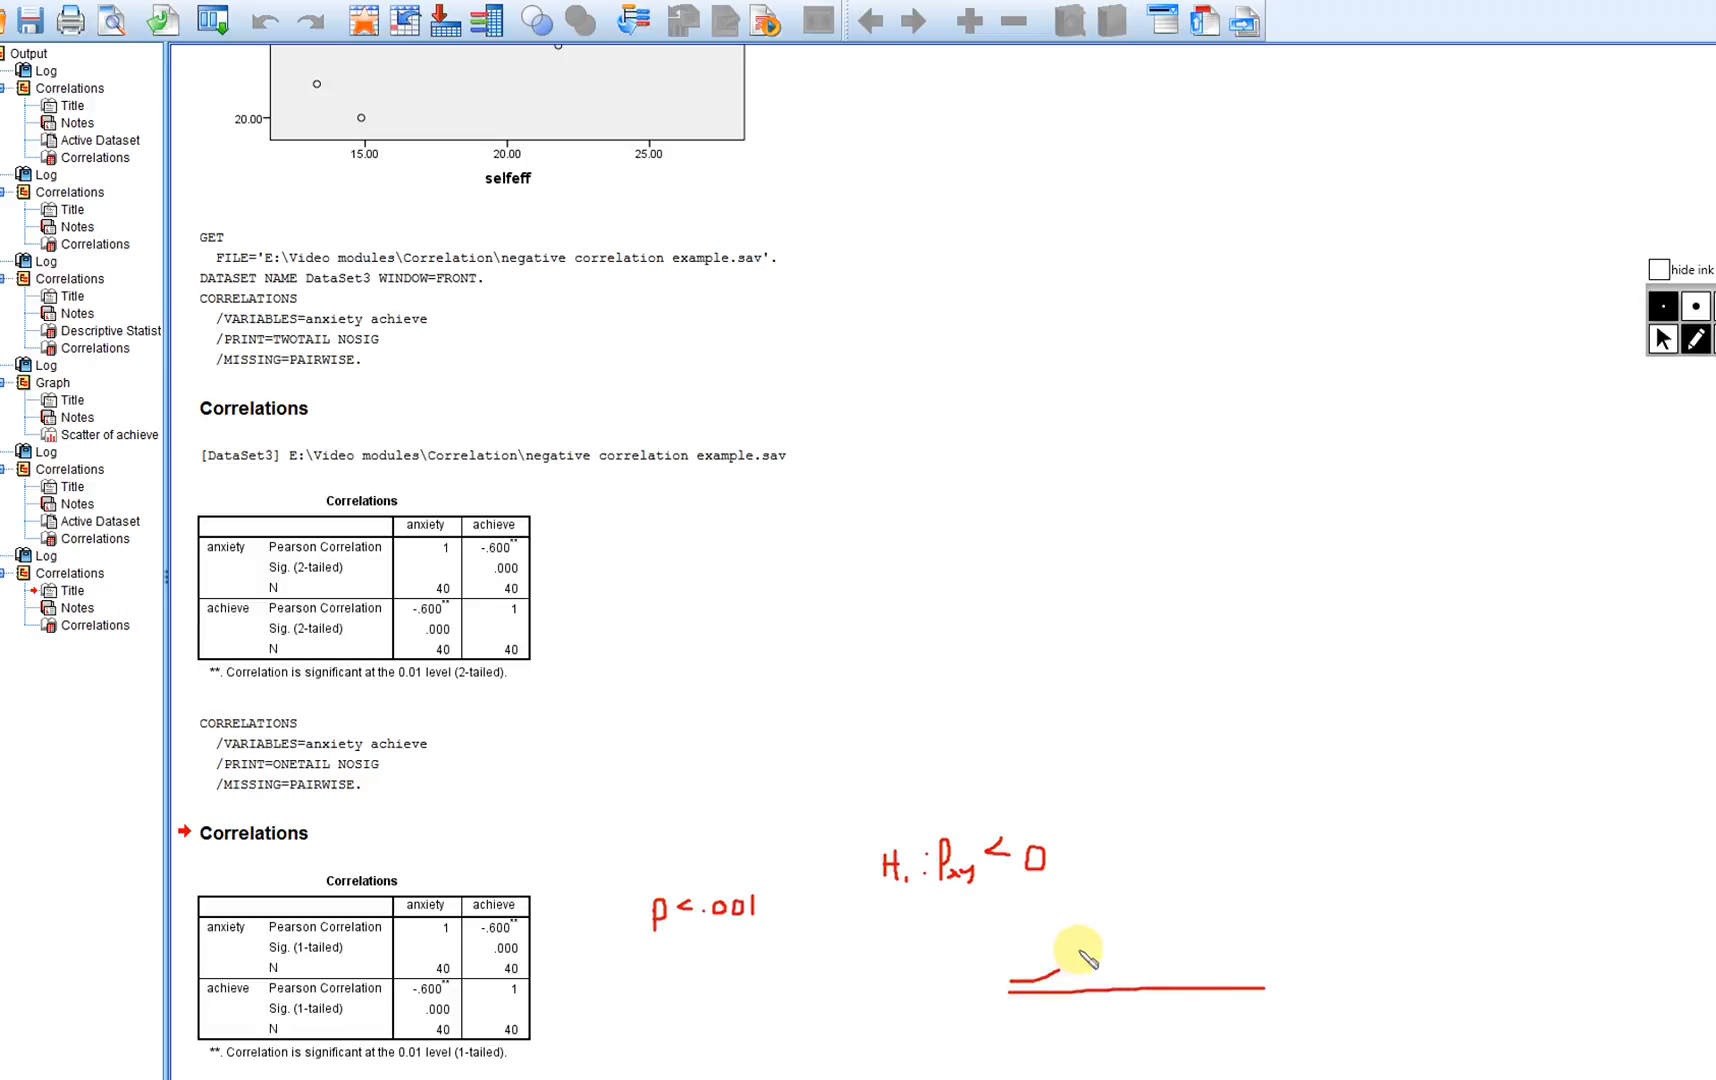